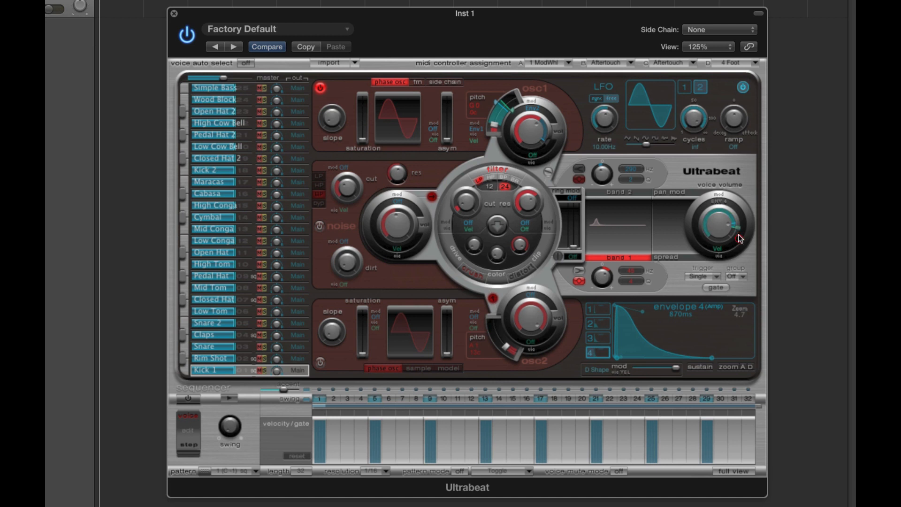
left_click_drag(738, 228, 736, 230)
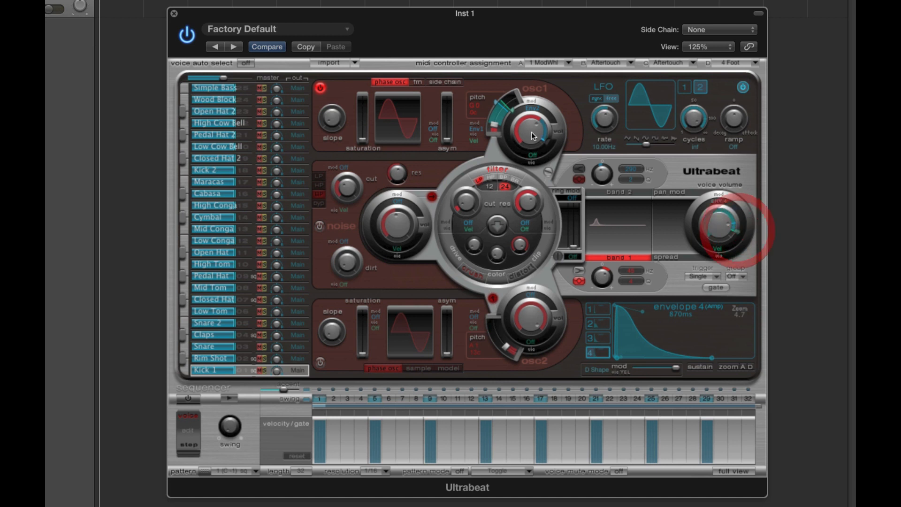
left_click(497, 102)
left_click_drag(503, 107, 500, 107)
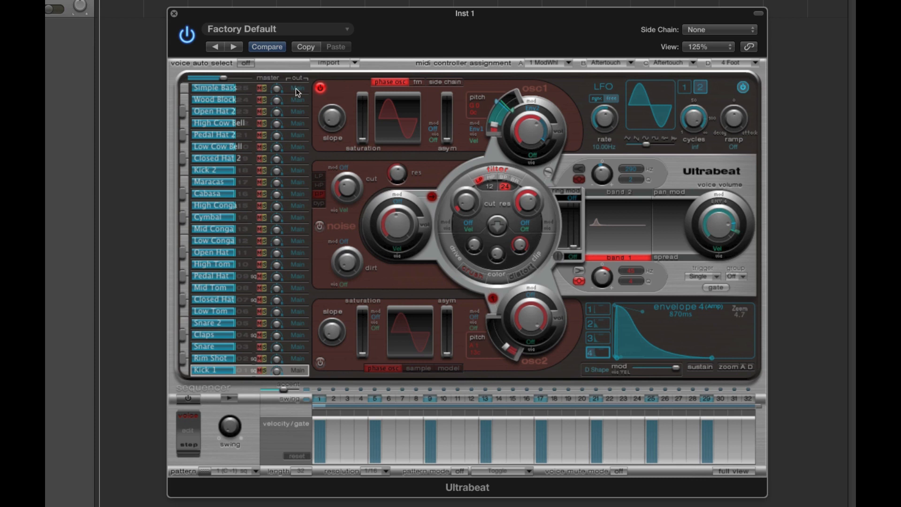
left_click(278, 29)
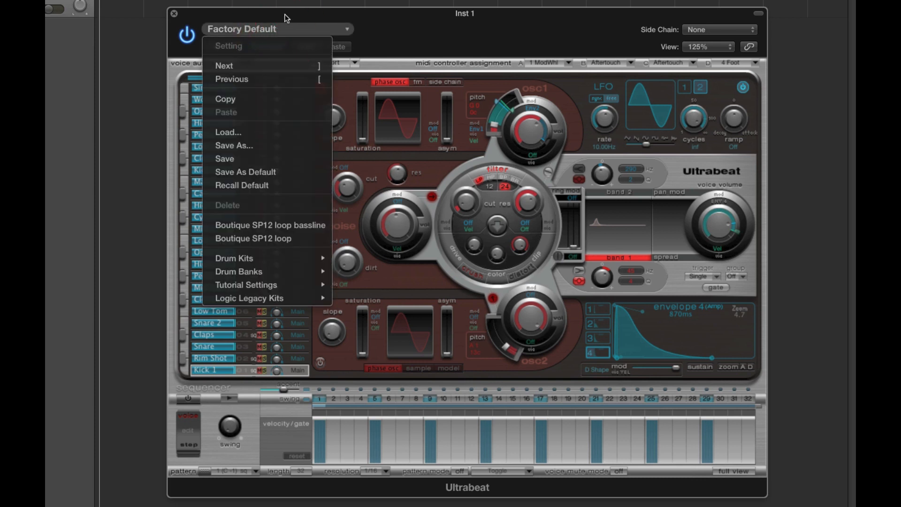
left_click(283, 14)
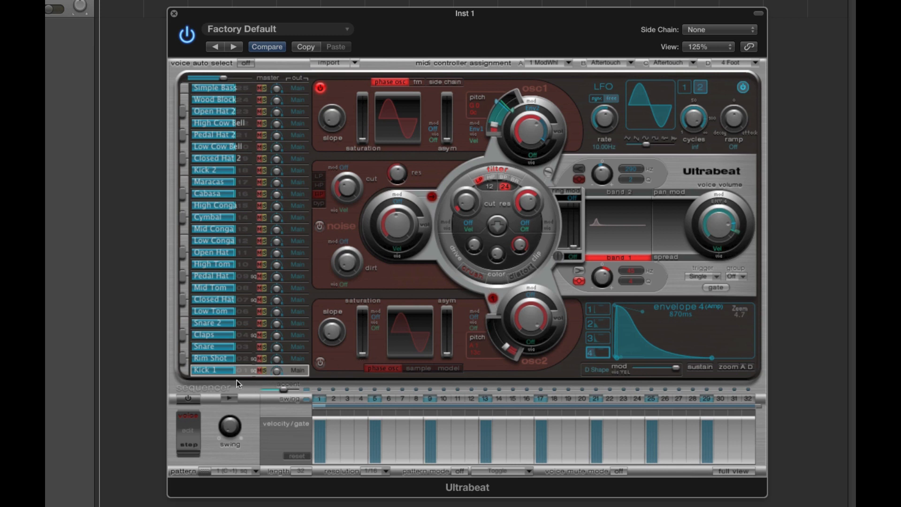
Step: Play the sequencer pattern briefly, and solo the Kick 1 voice to hear it alone
left_click(229, 398)
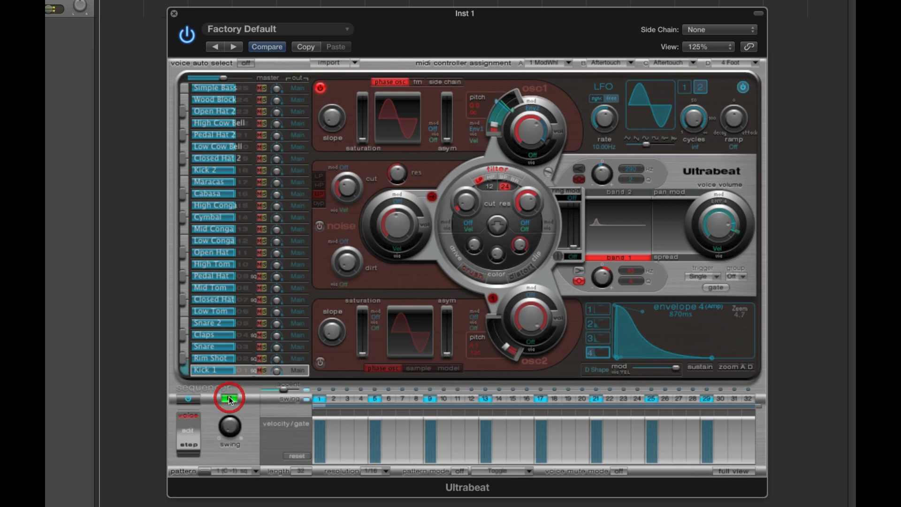
left_click(230, 398)
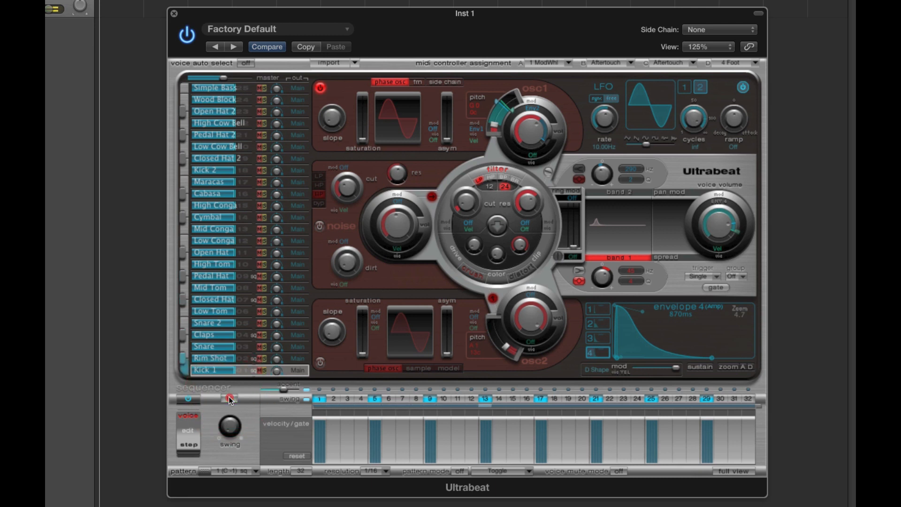
left_click(234, 372)
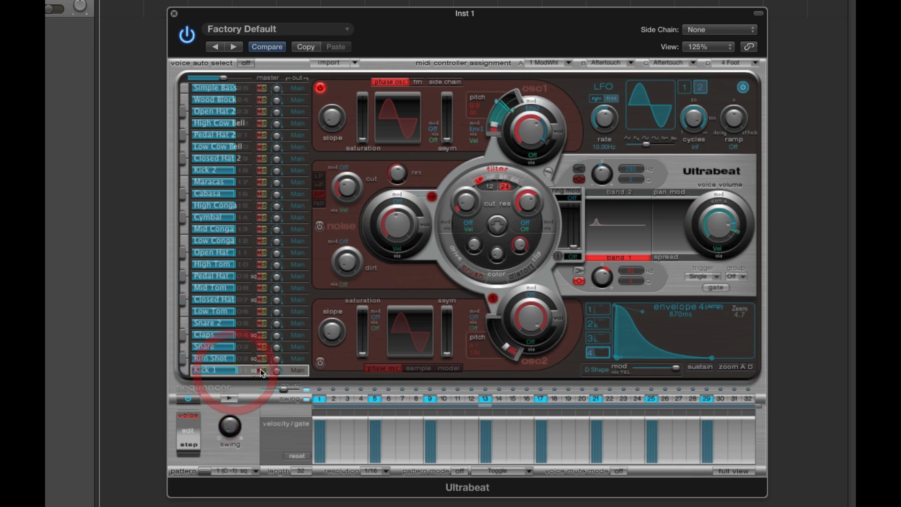
left_click(264, 371)
left_click(230, 398)
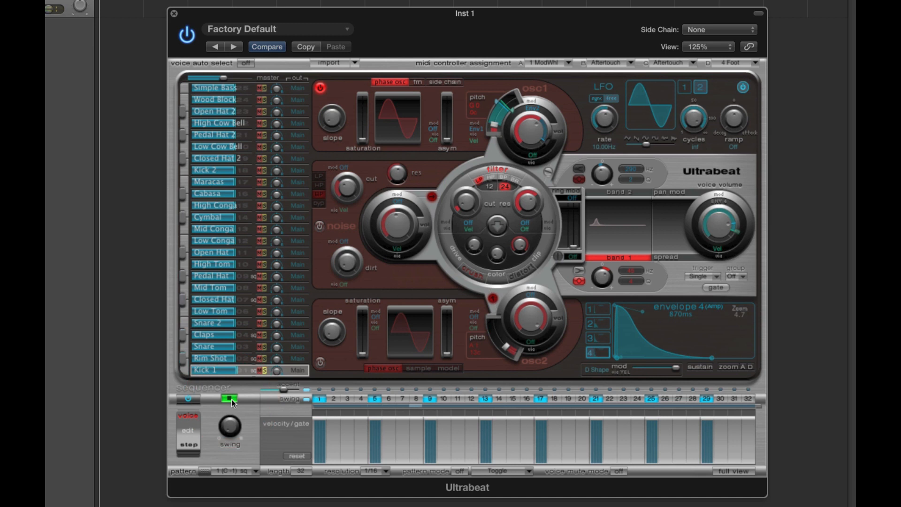
left_click(231, 399)
Step: Audition the soloed kick once more with oscillator 1 enabled, and unsolo the Kick 1 voice
left_click(321, 90)
left_click(322, 90)
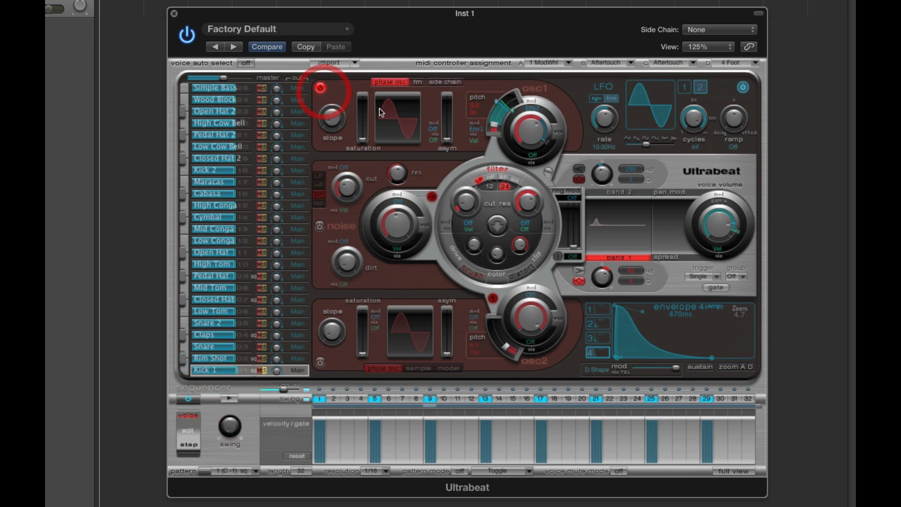
left_click(478, 108)
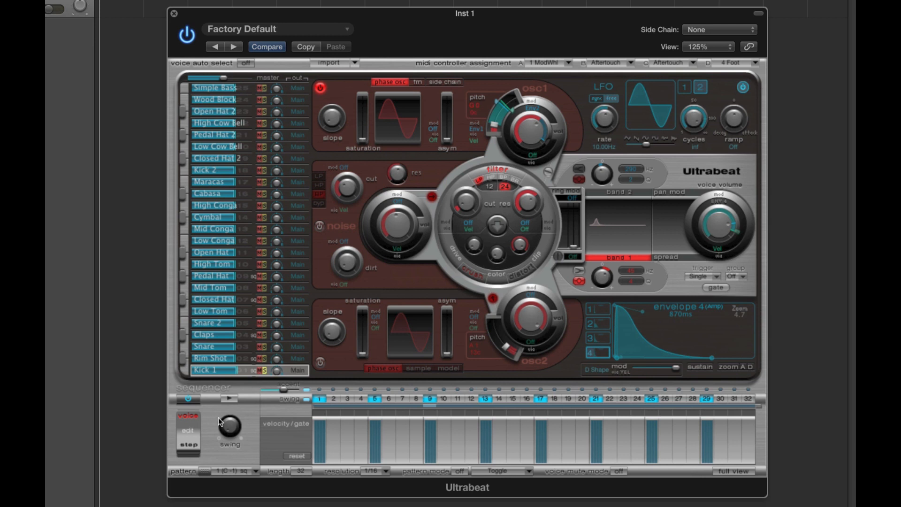
left_click(229, 397)
left_click(229, 397)
left_click(264, 371)
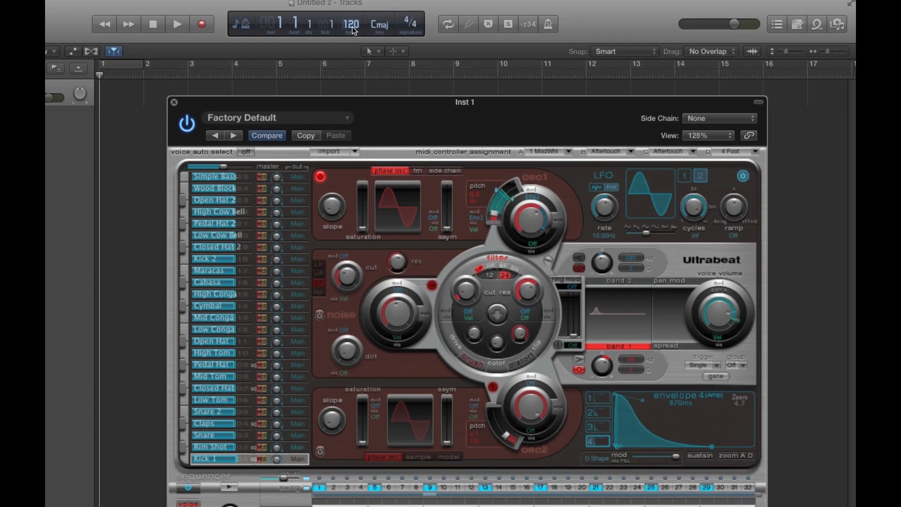
Step: Clear all the steps from sequencer pattern 1 (C-1)
left_click(354, 30)
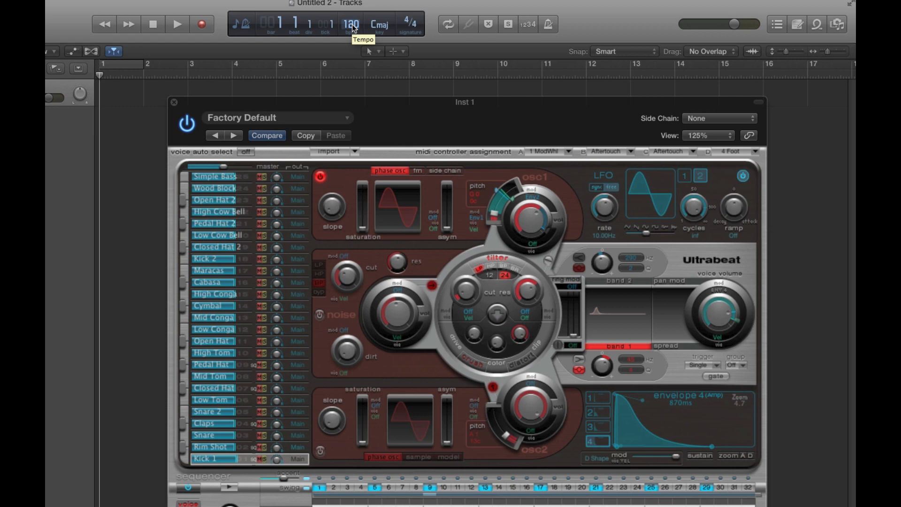
left_click(421, 103)
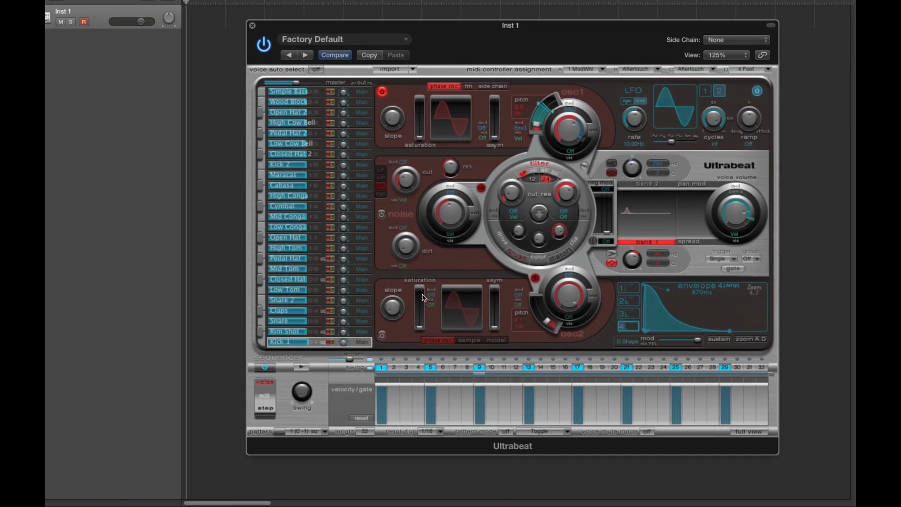
left_click(308, 430)
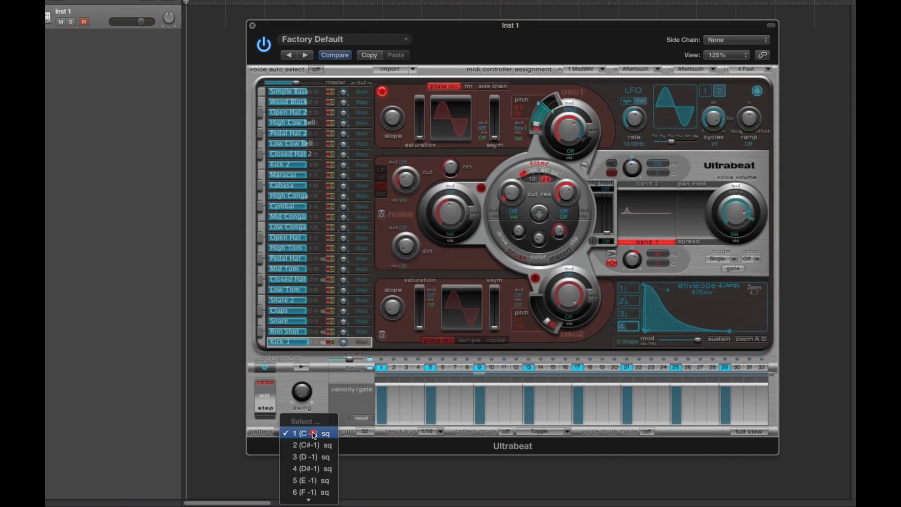
left_click(308, 429)
right_click(313, 432)
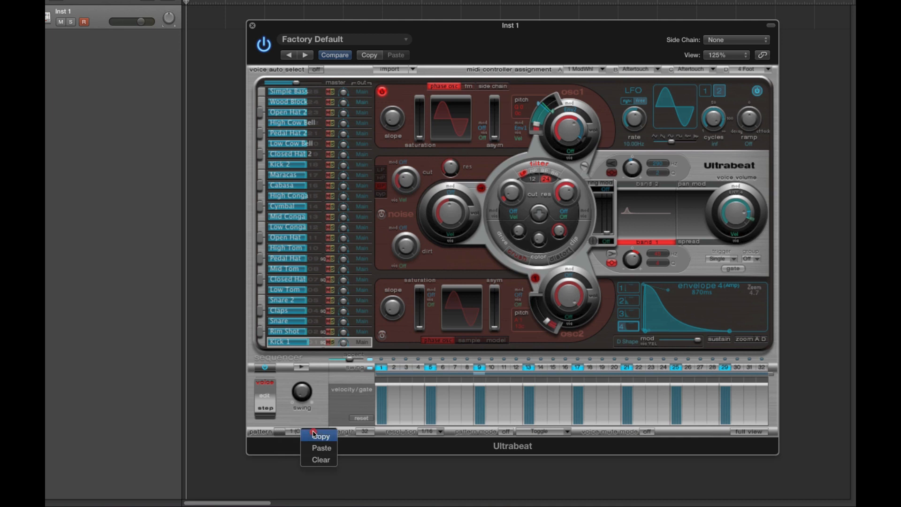
left_click(321, 458)
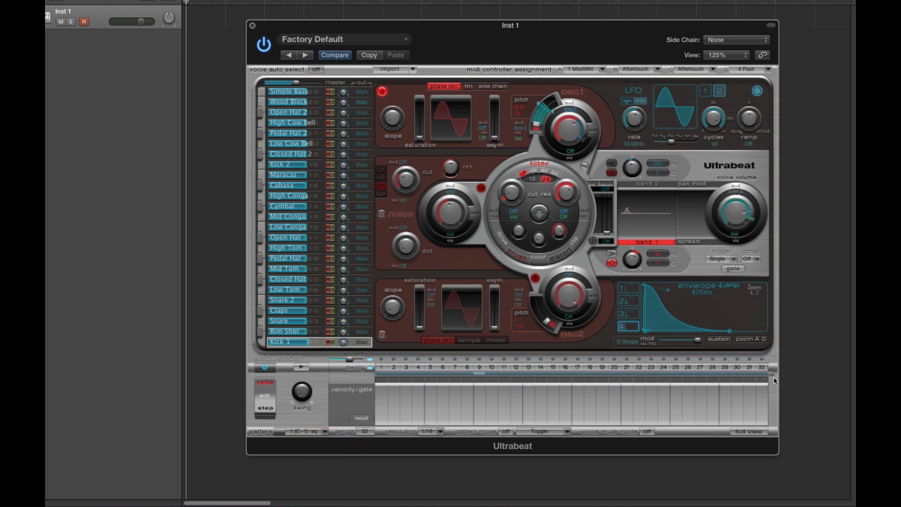
Step: Shorten the sequencer pattern to 16 steps, keeping the resolution at 1/16
left_click_drag(770, 376, 575, 375)
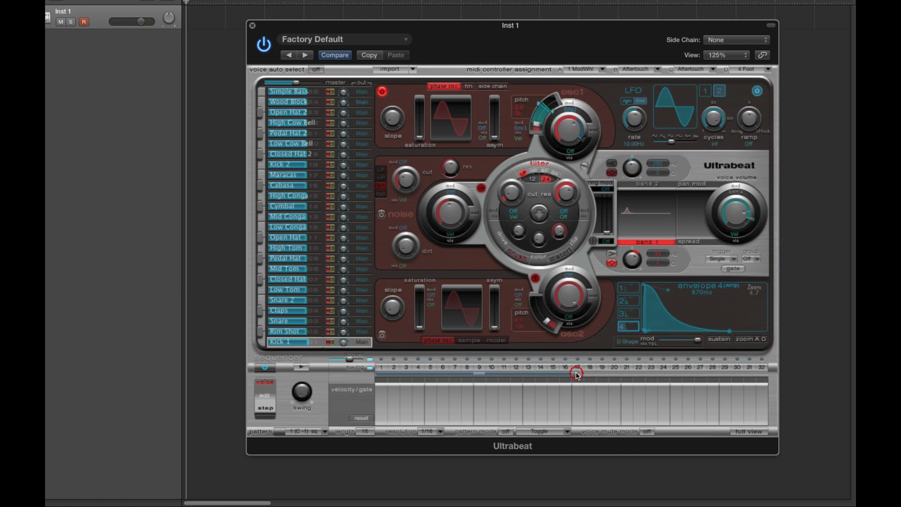
left_click(421, 432)
left_click(422, 430)
Step: Initialize the Kick 1 voice with the Sine starting sound
left_click(307, 343)
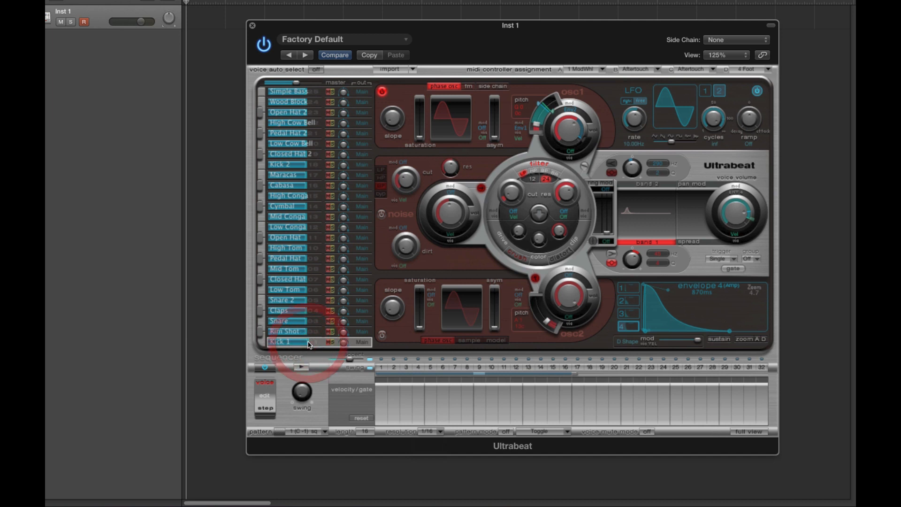
left_click(308, 342)
left_click(308, 343)
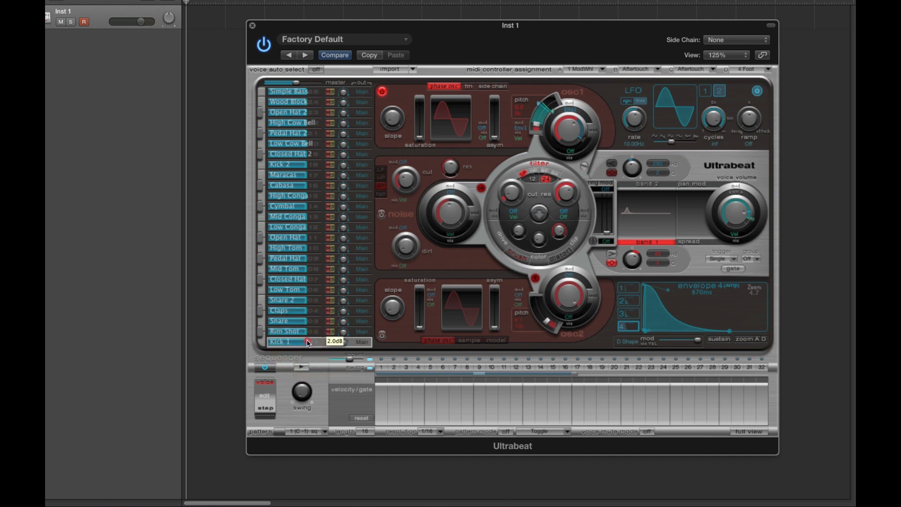
right_click(308, 344)
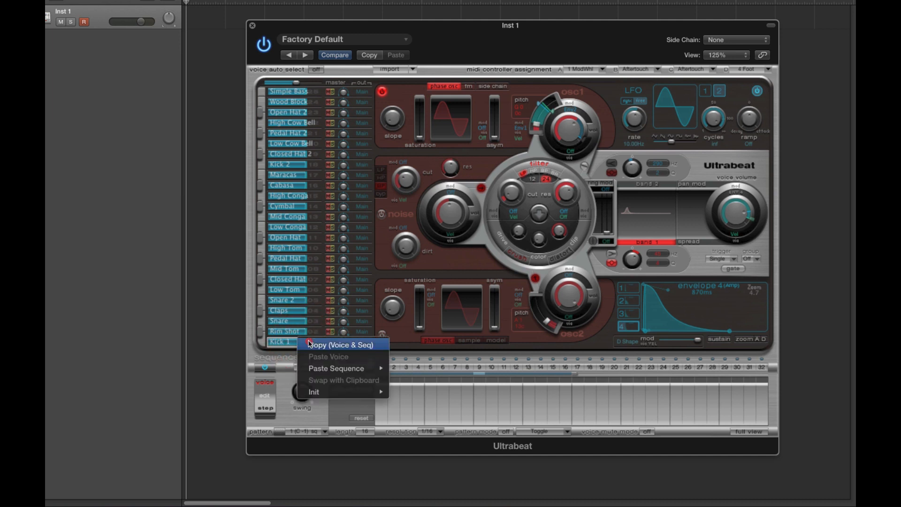
mouse_move(332, 392)
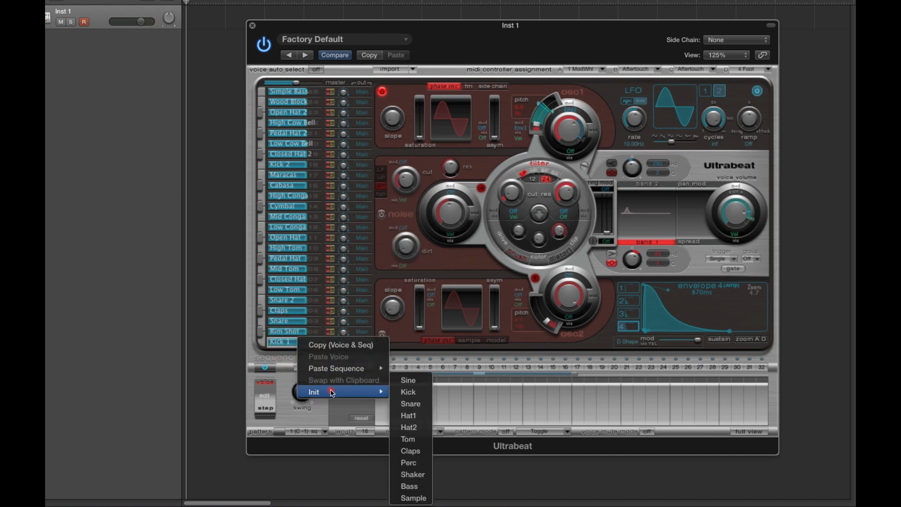
left_click(420, 384)
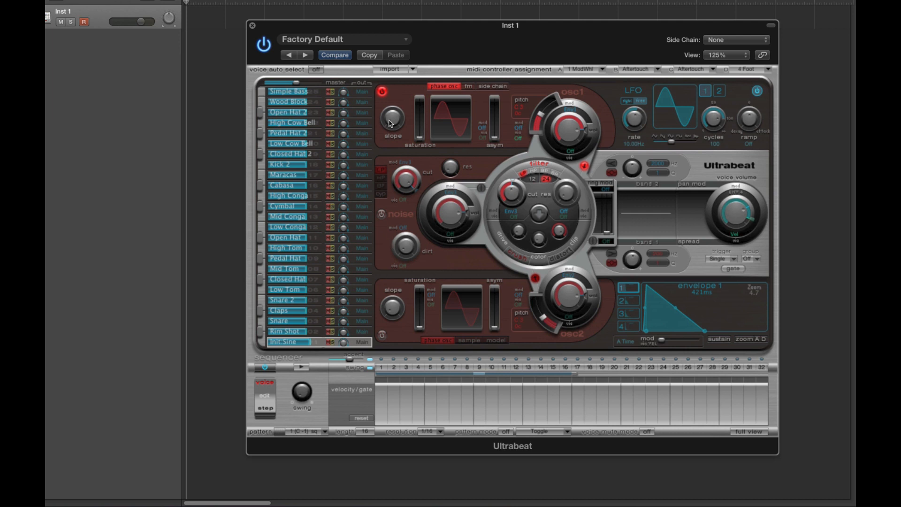
Step: Set oscillator 1's volume modulation source to Off and raise its volume, keeping the oscillator enabled
left_click(382, 93)
left_click(383, 94)
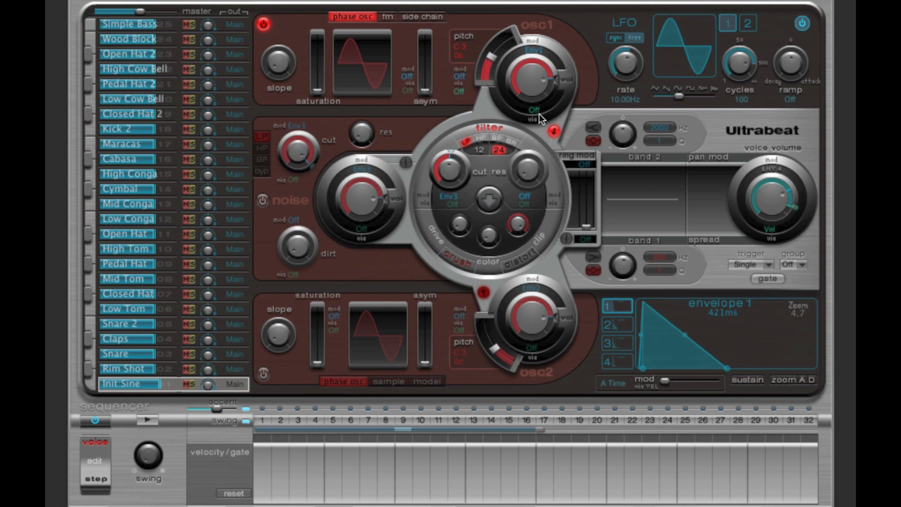
mouse_move(555, 80)
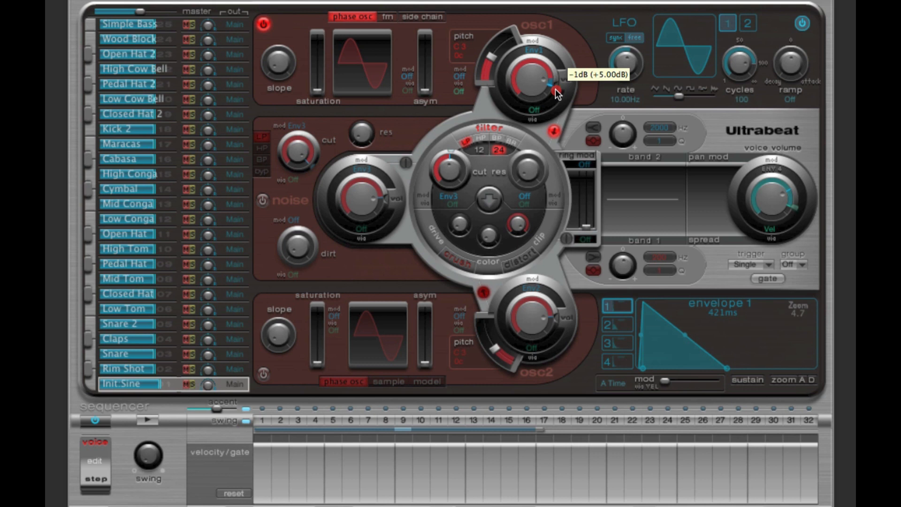
left_click(539, 52)
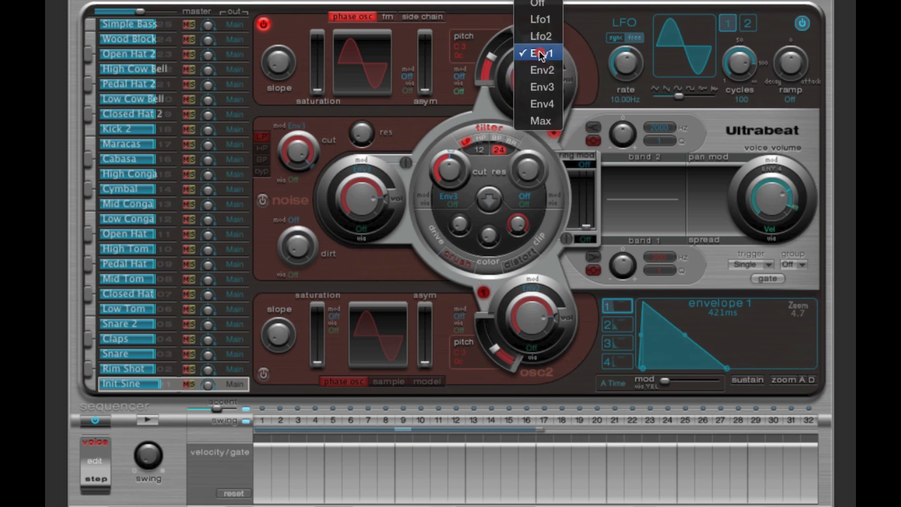
left_click(539, 7)
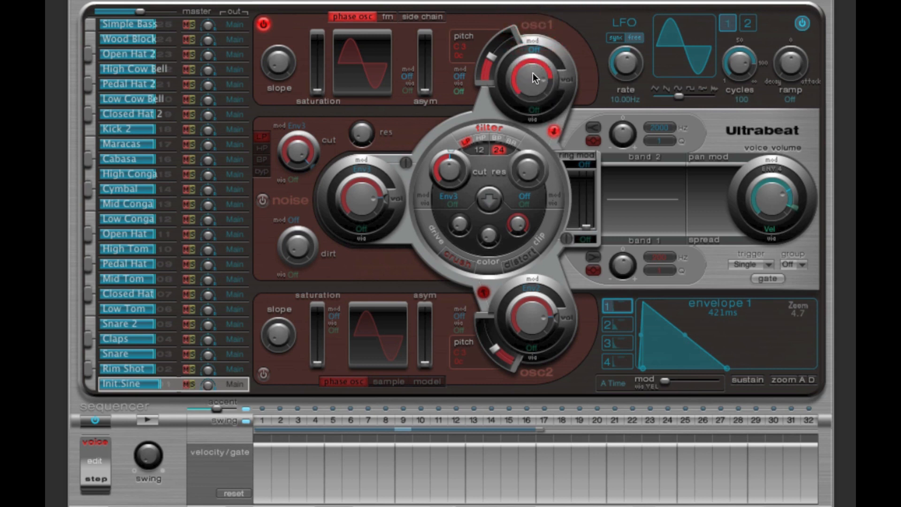
left_click_drag(530, 80, 531, 40)
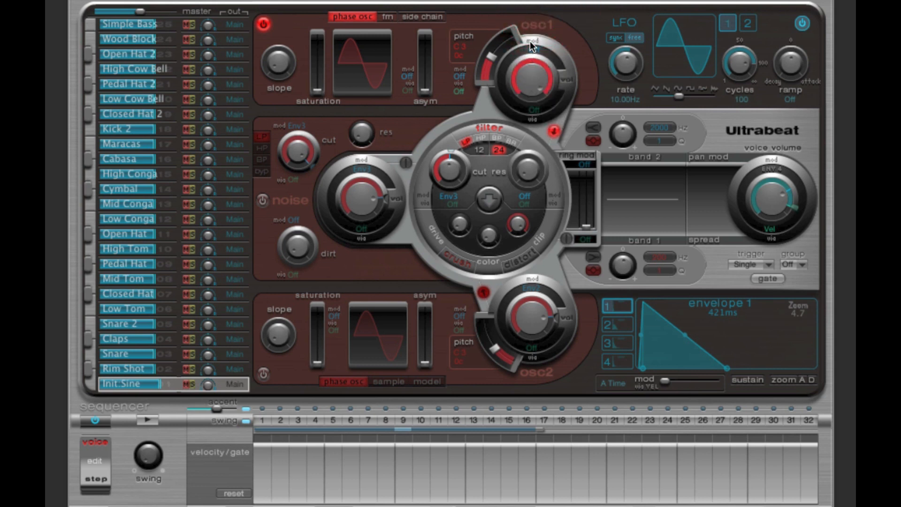
Step: Route oscillator 1 around the filter, and switch the filter off with its cutoff modulation source set to Off
left_click(553, 132)
left_click_drag(449, 152, 462, 158)
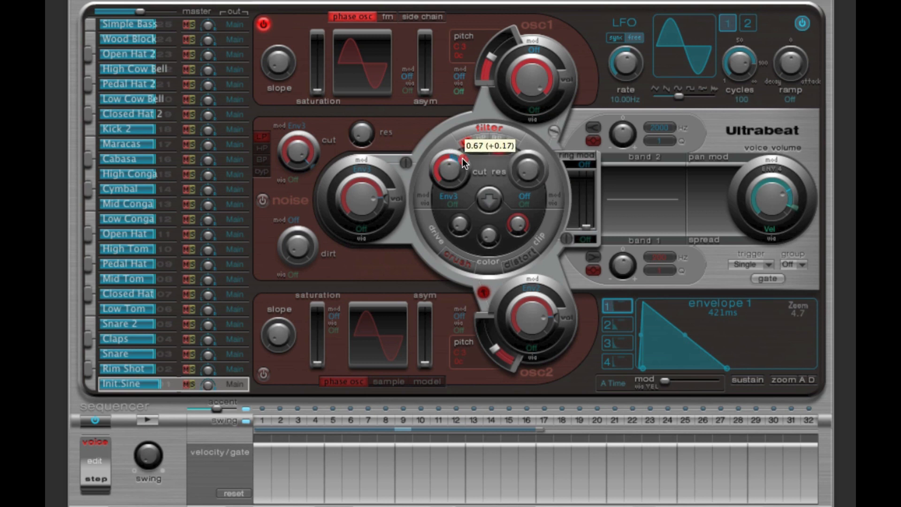
left_click(452, 201)
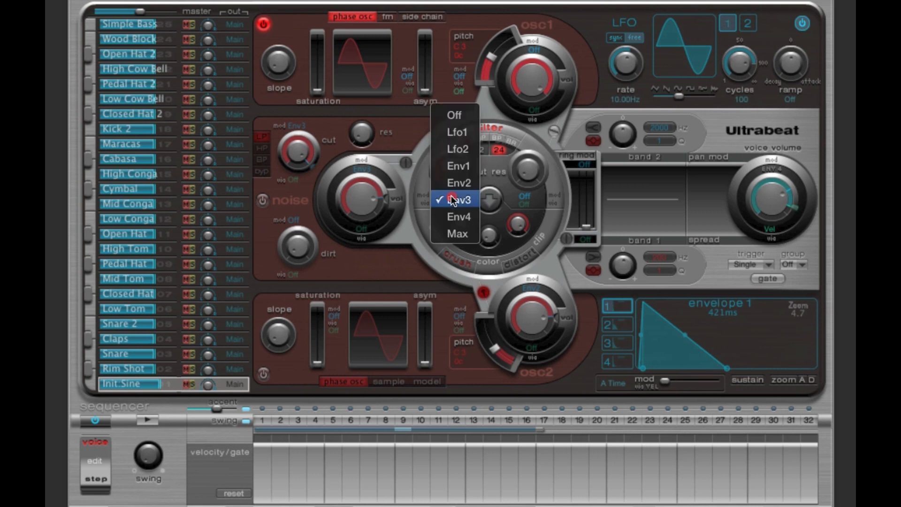
left_click(464, 120)
left_click(488, 127)
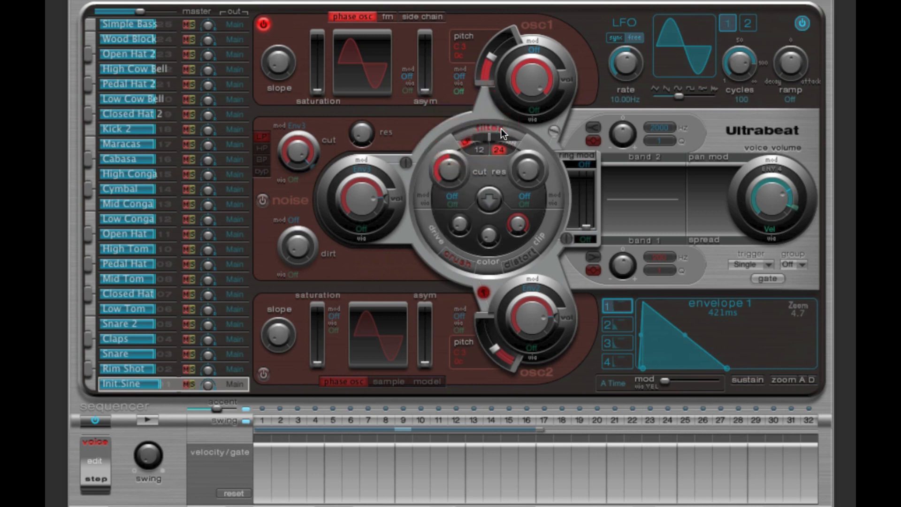
Step: Bypass the filter for oscillator 2 and set its volume modulation source to Off, leaving the oscillator disabled
left_click(264, 374)
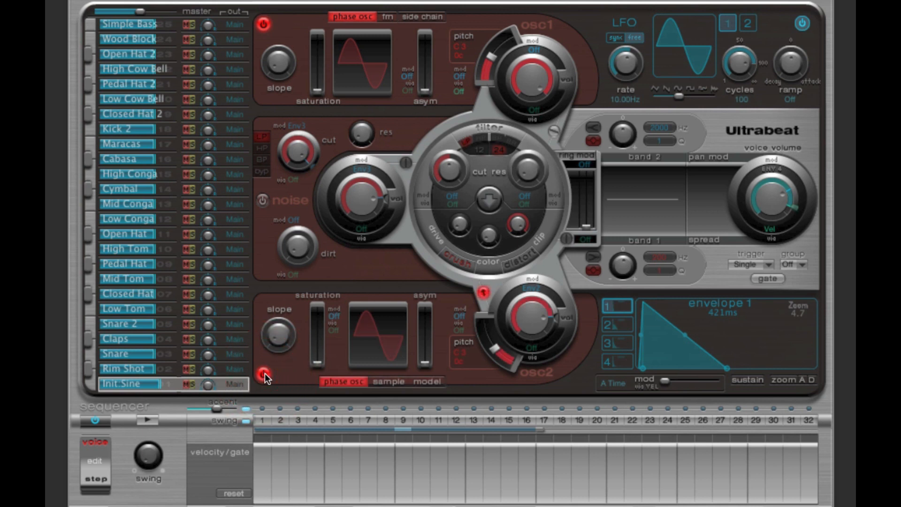
left_click(483, 293)
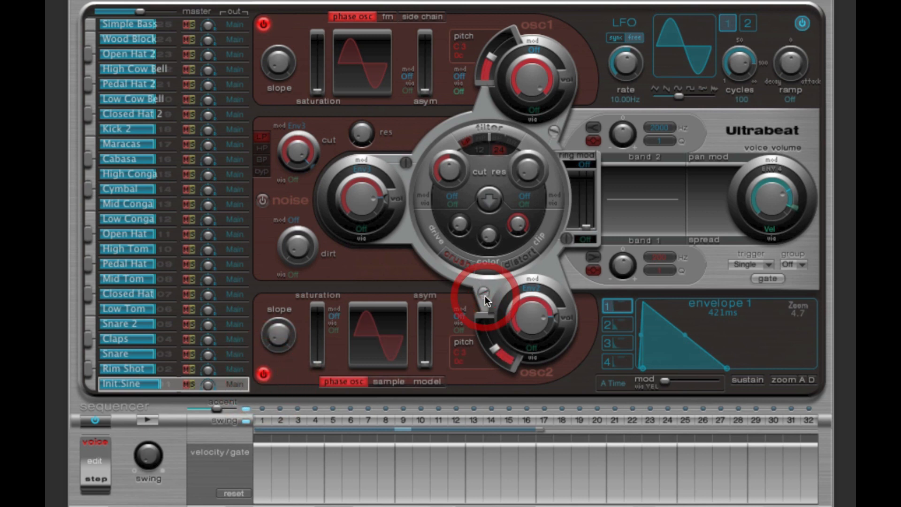
mouse_move(554, 331)
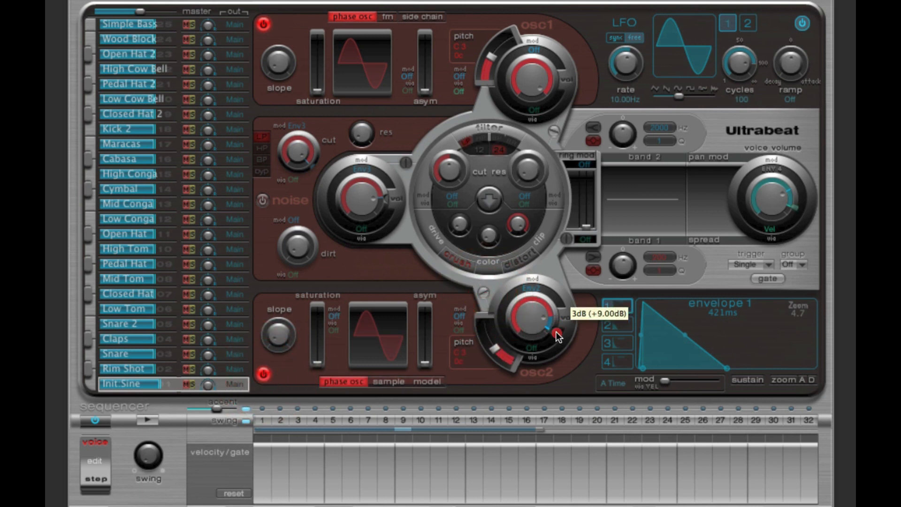
left_click(536, 293)
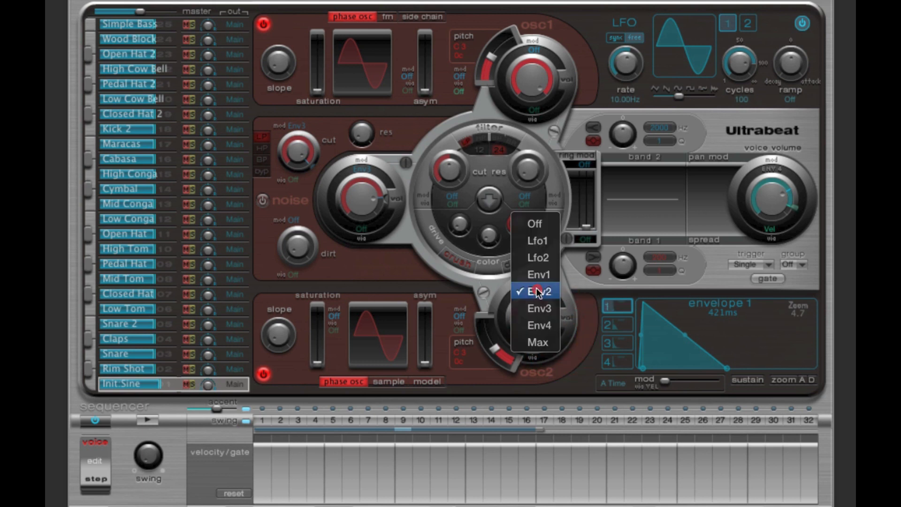
left_click(538, 228)
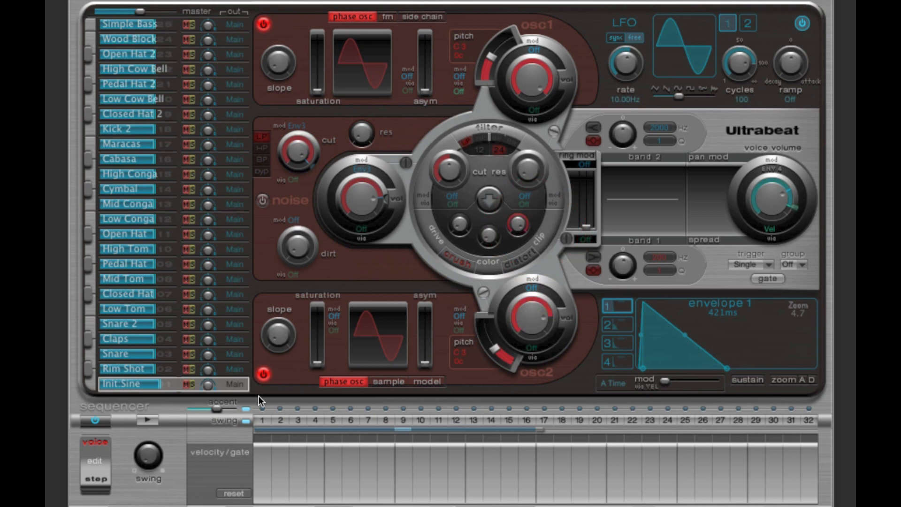
left_click(263, 374)
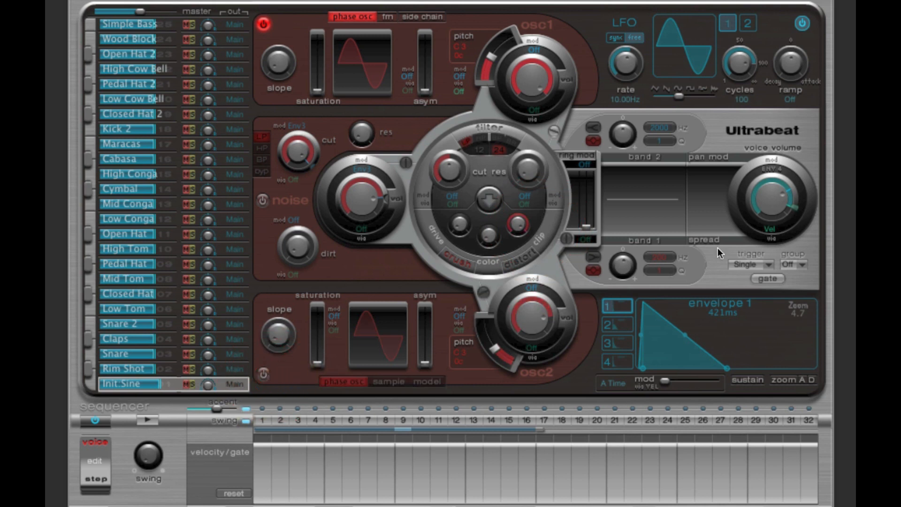
Step: Remove velocity control from the voice volume by setting its via source to Off
left_click(769, 196)
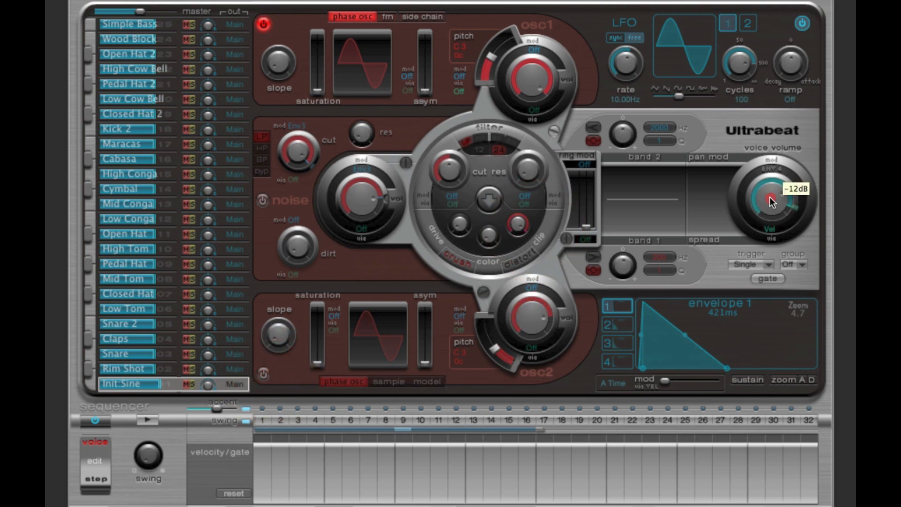
mouse_move(769, 209)
left_mouse_down()
mouse_move(792, 196)
mouse_move(800, 206)
left_mouse_up()
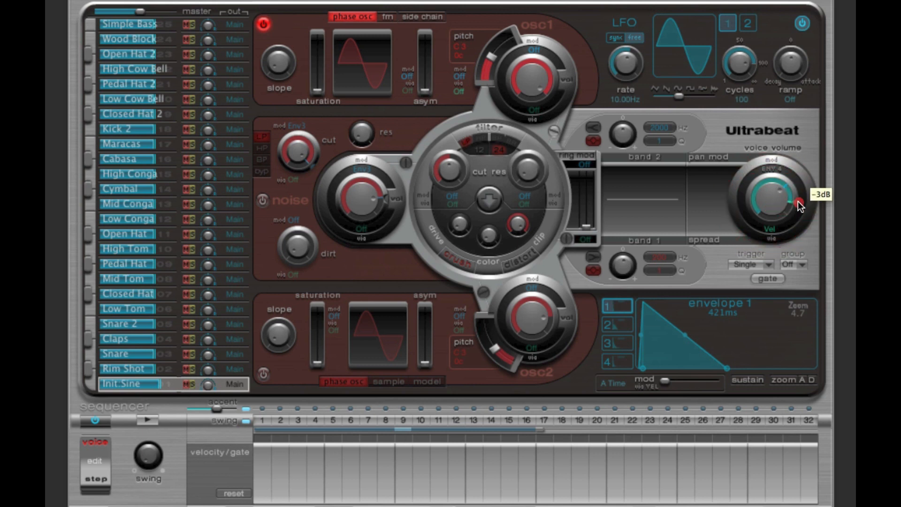
left_click(771, 233)
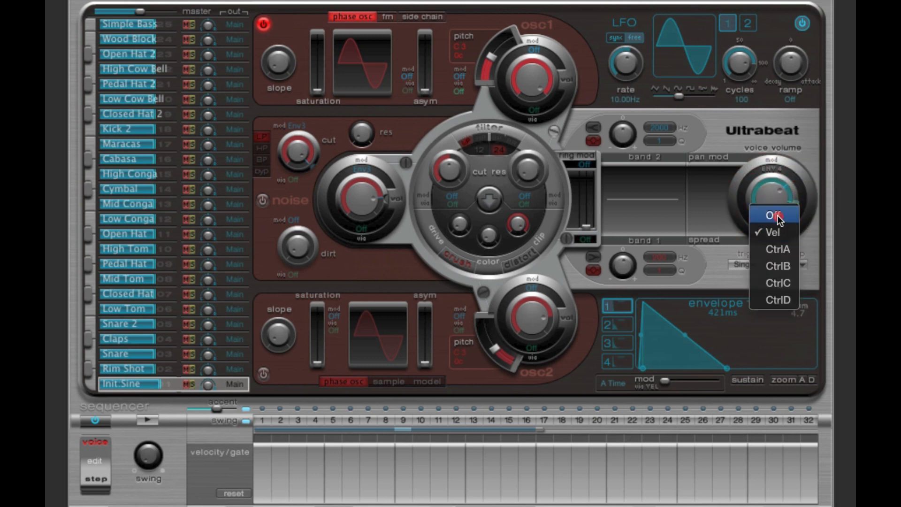
left_click(773, 213)
left_click(774, 202)
mouse_move(774, 201)
left_mouse_down()
mouse_move(777, 251)
mouse_move(767, 171)
mouse_move(767, 200)
left_mouse_up()
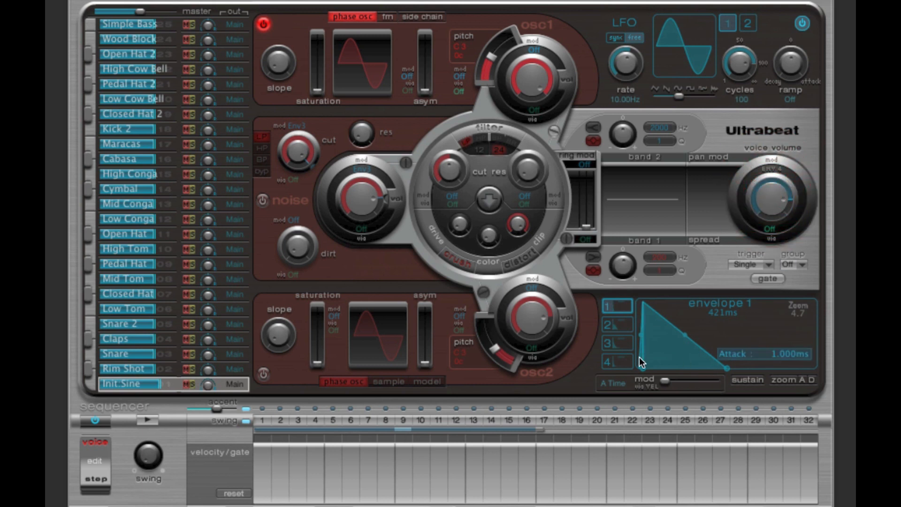
Step: Set the attack of envelope 4 (Amp) to its minimum, below 0.001 ms
left_click(617, 362)
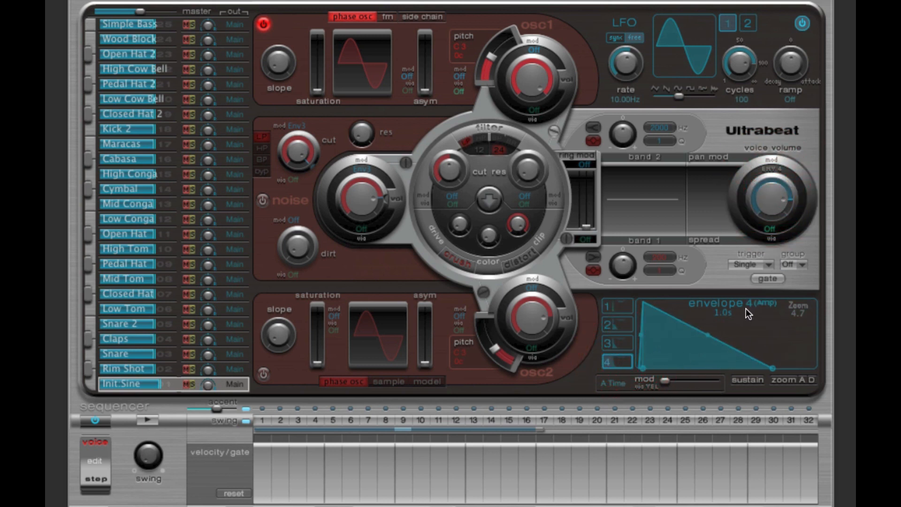
left_click(764, 308)
left_click_drag(642, 369, 655, 368)
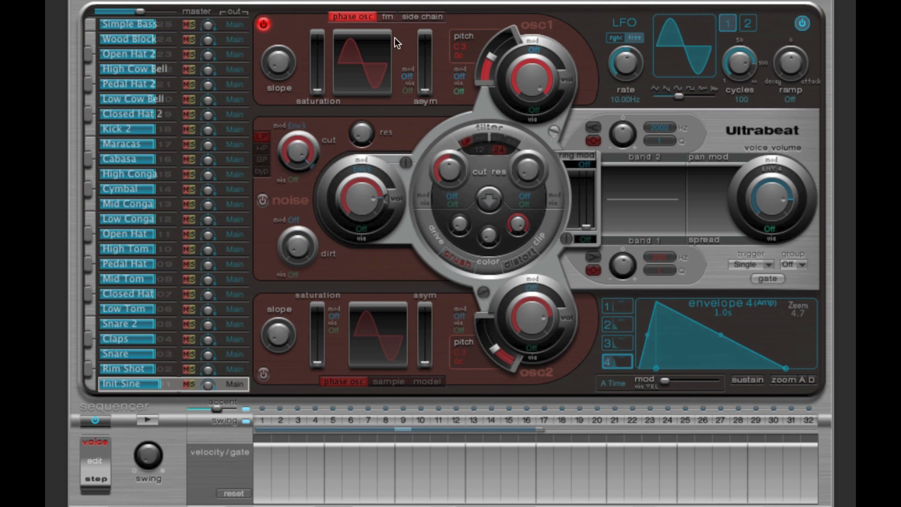
left_click_drag(661, 369, 611, 364)
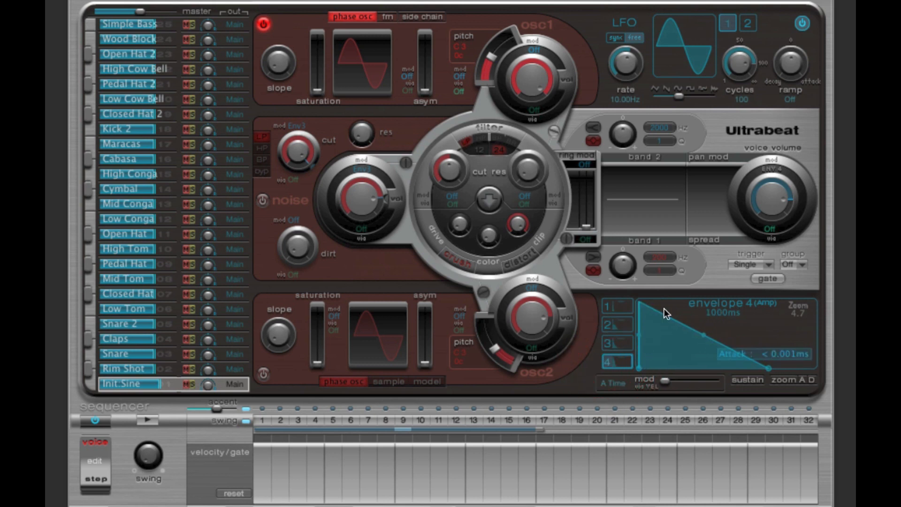
Step: Lengthen the decay of envelope 4 (Amp) to about 2.0 s
left_click_drag(798, 316, 773, 315)
left_click_drag(734, 368, 764, 370)
left_click_drag(769, 373, 771, 370)
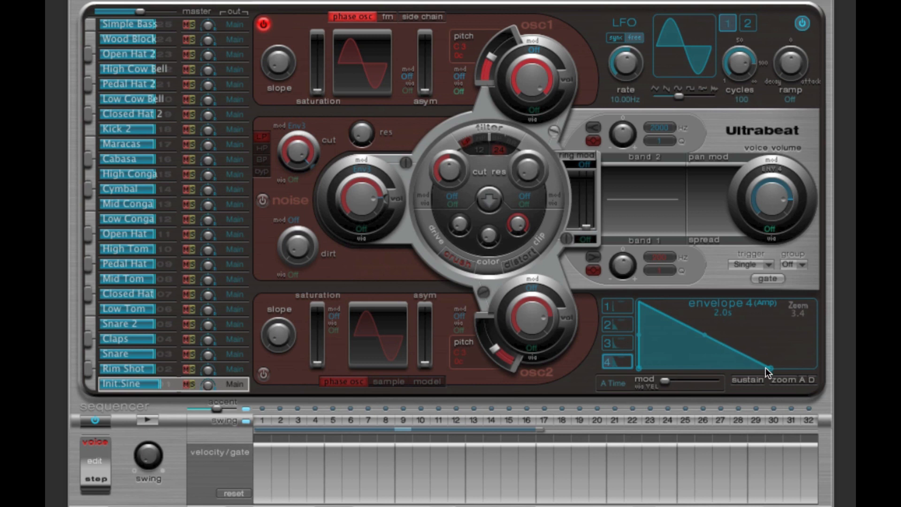
left_click_drag(770, 369, 770, 369)
Step: Add a trigger on sequencer step 1 for the Init Sine voice and lower oscillator 1's pitch to G 0
left_click(262, 420)
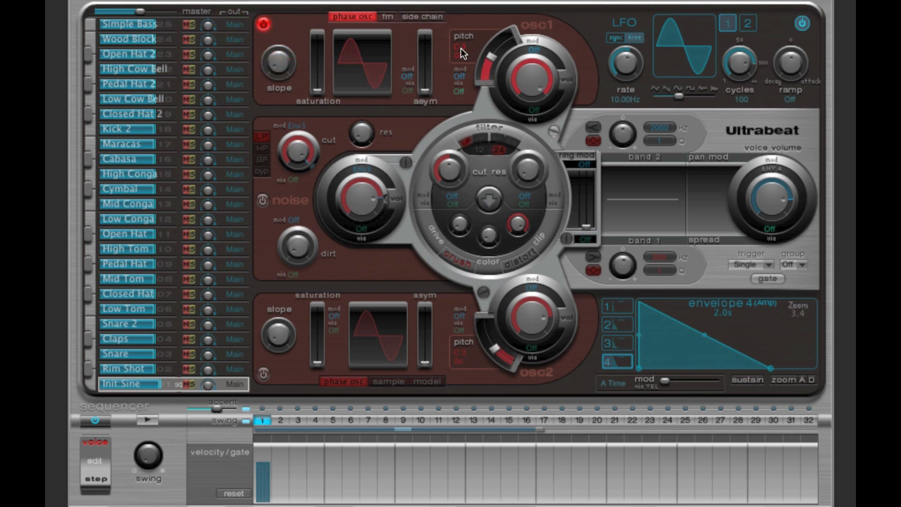
left_click(145, 416)
left_click(144, 416)
left_click_drag(489, 57, 483, 92)
Step: Add triggers on sequencer steps 5, 9 and 13 and play the pattern
left_click(333, 420)
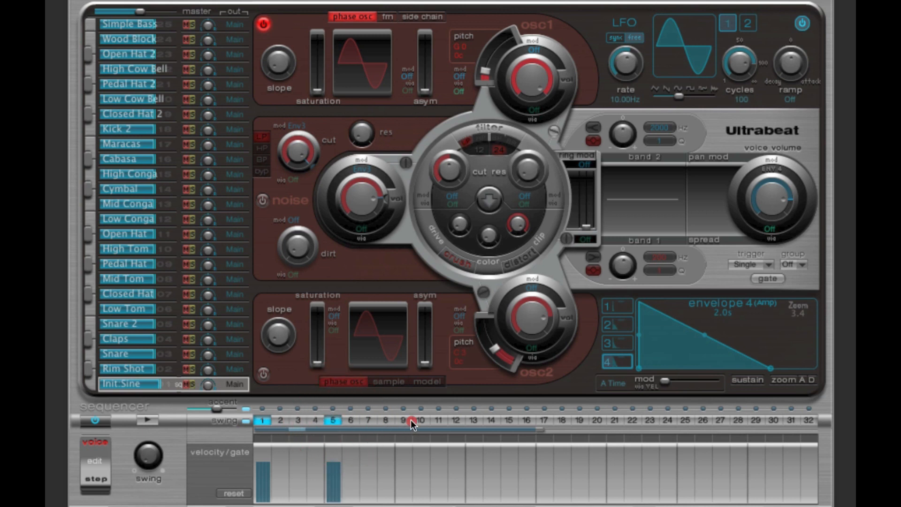
left_click(403, 419)
left_click(473, 420)
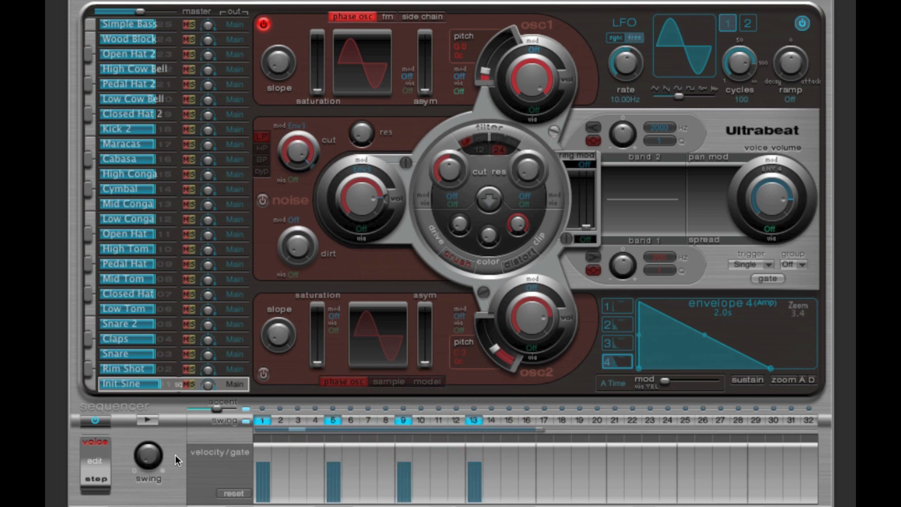
left_click(147, 421)
left_click(148, 420)
Step: Remove the triggers from sequencer steps 13, 9 and 5, leaving only step 1
left_click(472, 420)
left_click(404, 420)
left_click(333, 420)
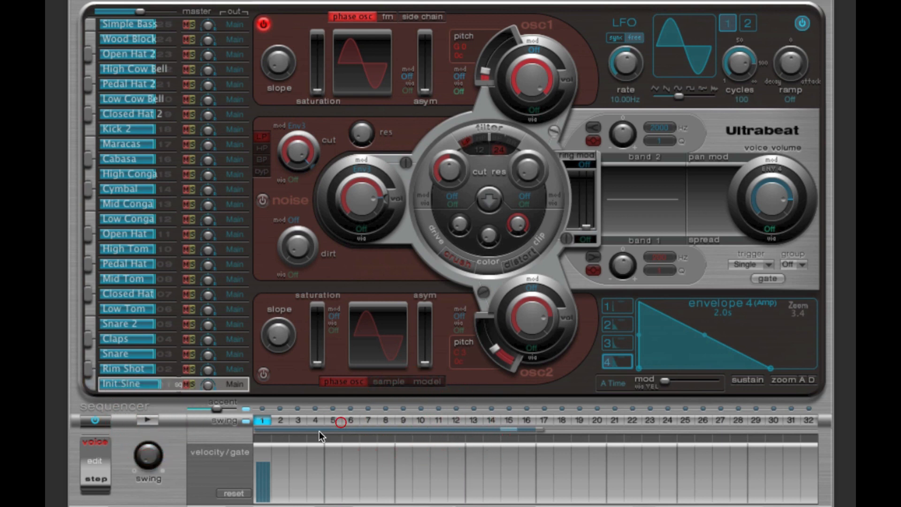
Step: Raise oscillator 1's pitch to G 1 and play the pattern
left_click(458, 49)
left_click_drag(485, 71, 488, 53)
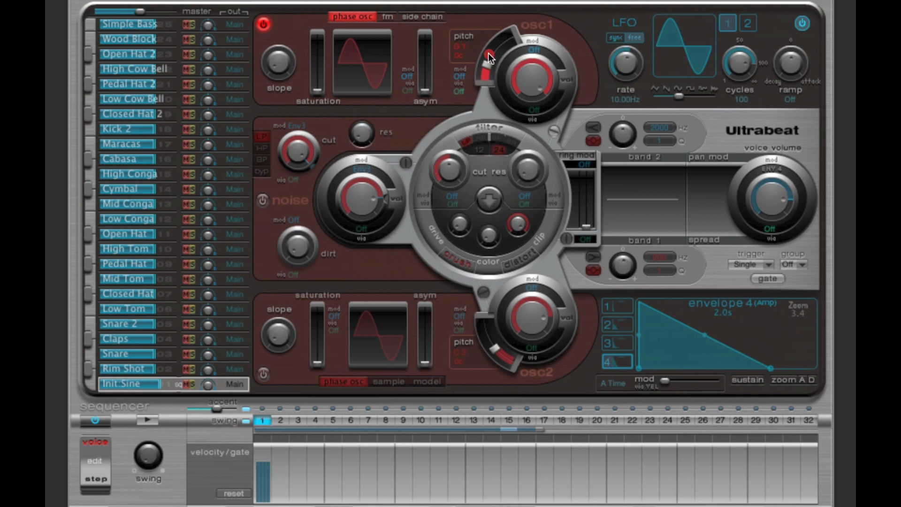
left_click(148, 425)
left_click(148, 420)
Step: Examine the modulation sources available for oscillator 1's pitch and the shapes of envelopes 1 to 4
left_click_drag(427, 93, 427, 89)
left_click(410, 74)
left_click(461, 77)
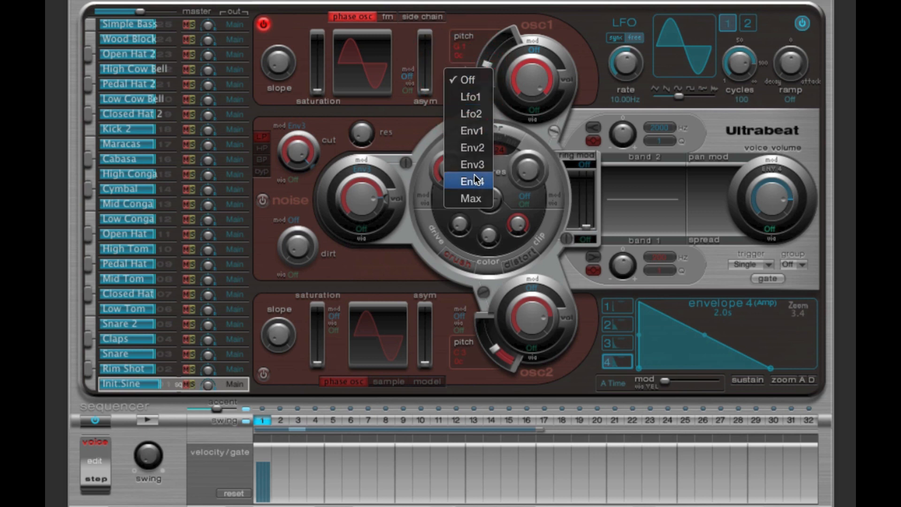
left_click(447, 54)
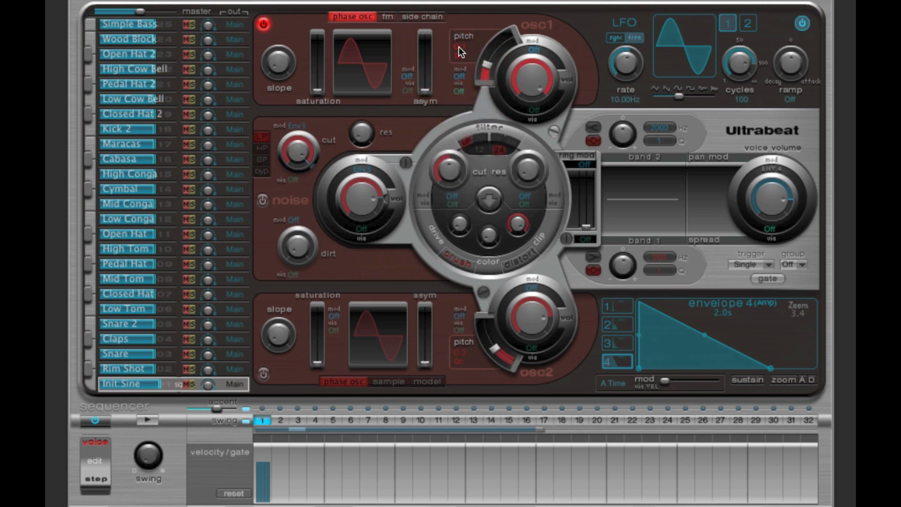
left_click(466, 77)
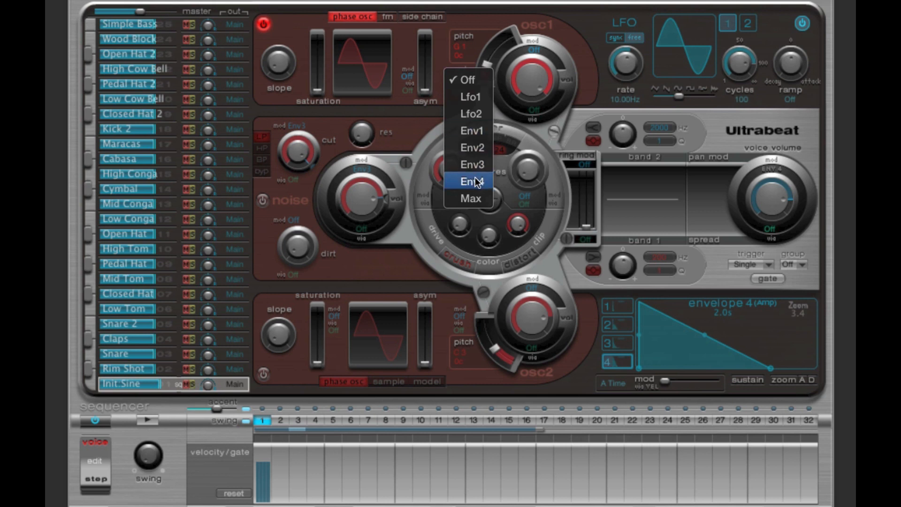
left_click(750, 331)
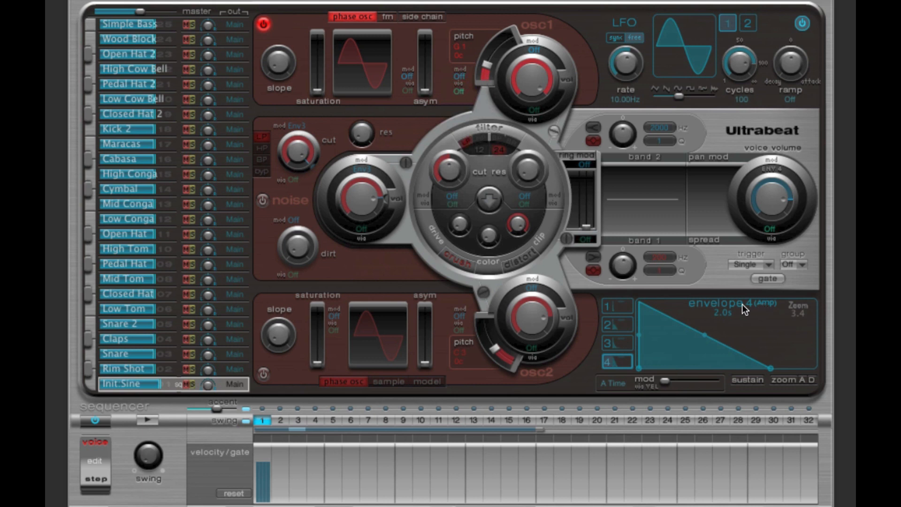
mouse_move(640, 369)
mouse_move(640, 315)
left_click(626, 307)
left_click(628, 326)
left_click(626, 343)
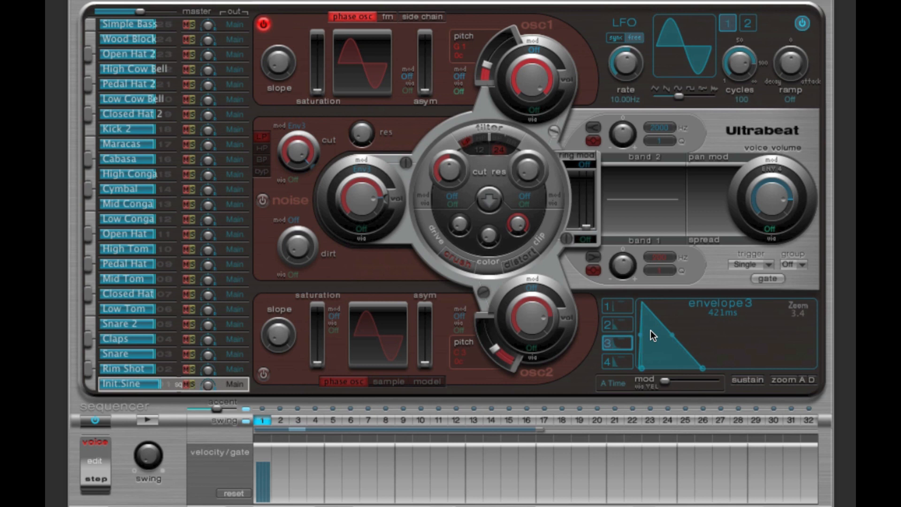
left_click(618, 361)
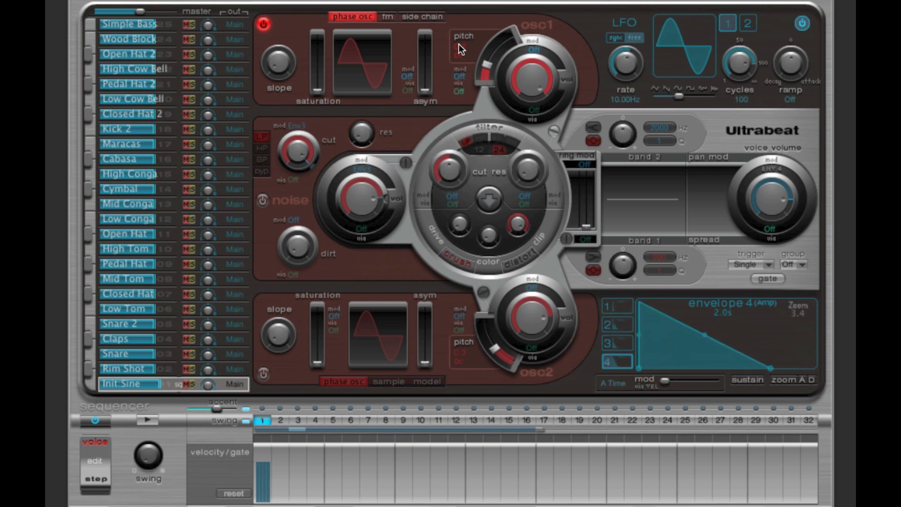
left_click(483, 67)
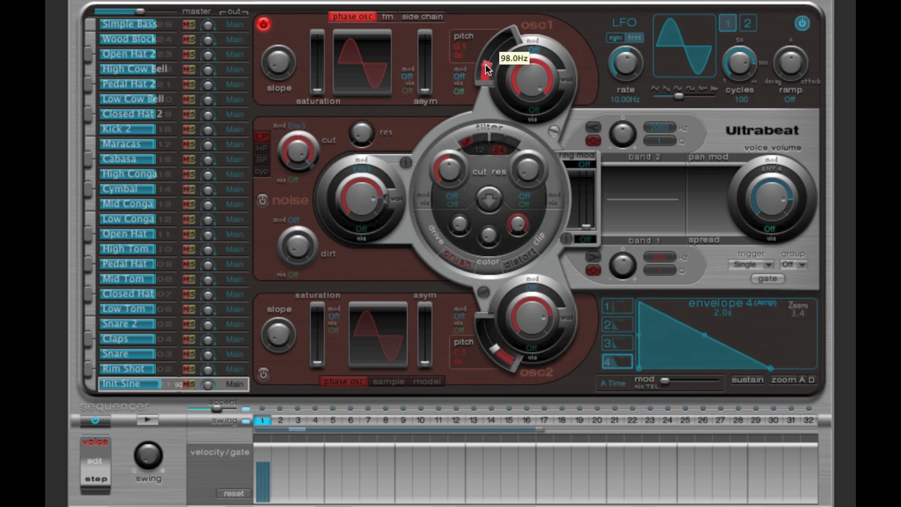
Step: Assign Env1 as oscillator 1's pitch modulation source and lengthen envelope 1's attack for a total length of about 700 ms
left_click(462, 76)
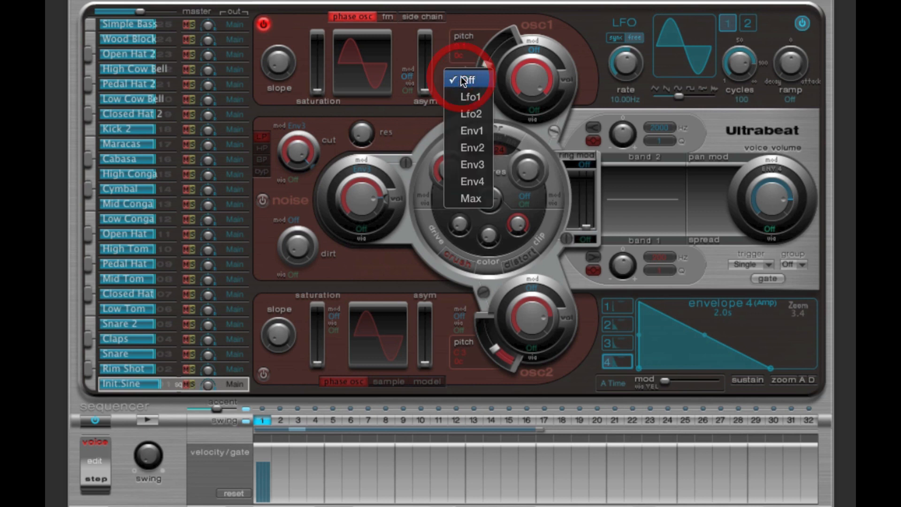
left_click(478, 132)
left_click_drag(643, 367, 689, 370)
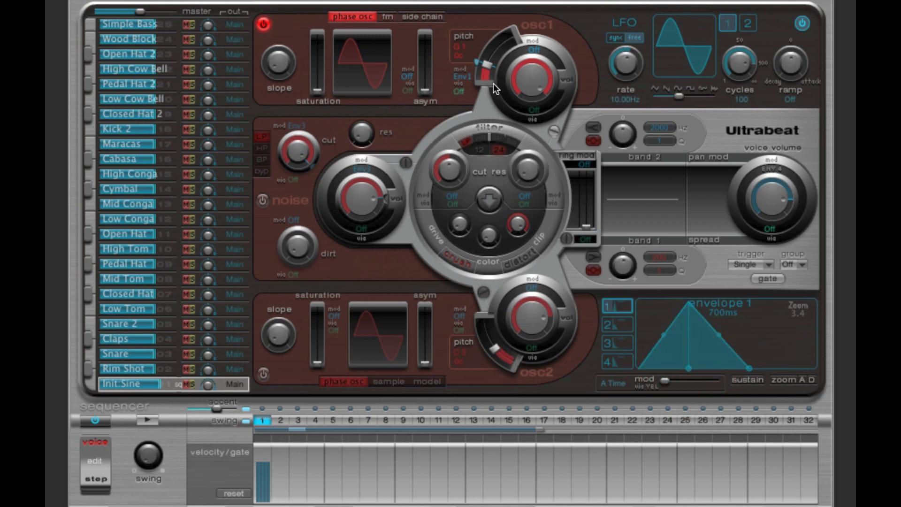
Step: Raise oscillator 1's pitch modulation amount well above its base pitch and set envelope 1's attack to 390 ms
mouse_move(478, 66)
left_mouse_down()
mouse_move(482, 32)
mouse_move(488, 64)
left_mouse_up()
left_click(749, 26)
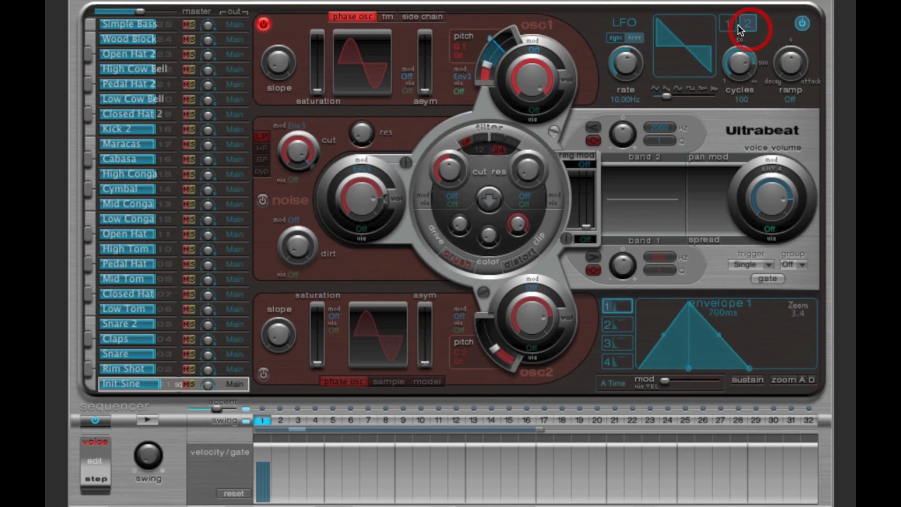
left_click(731, 24)
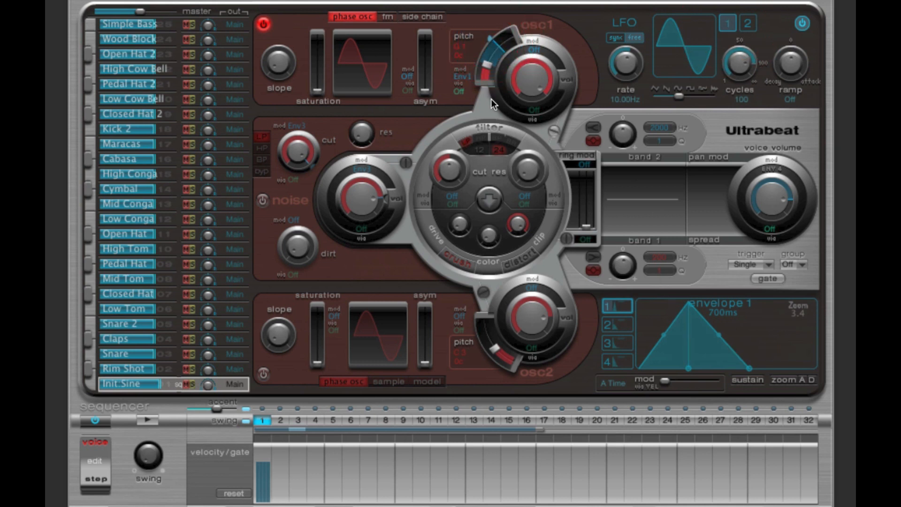
left_click(483, 67)
left_click(489, 37)
left_click(489, 63)
left_click_drag(486, 60, 491, 35)
left_click(488, 66)
left_click_drag(687, 368, 697, 369)
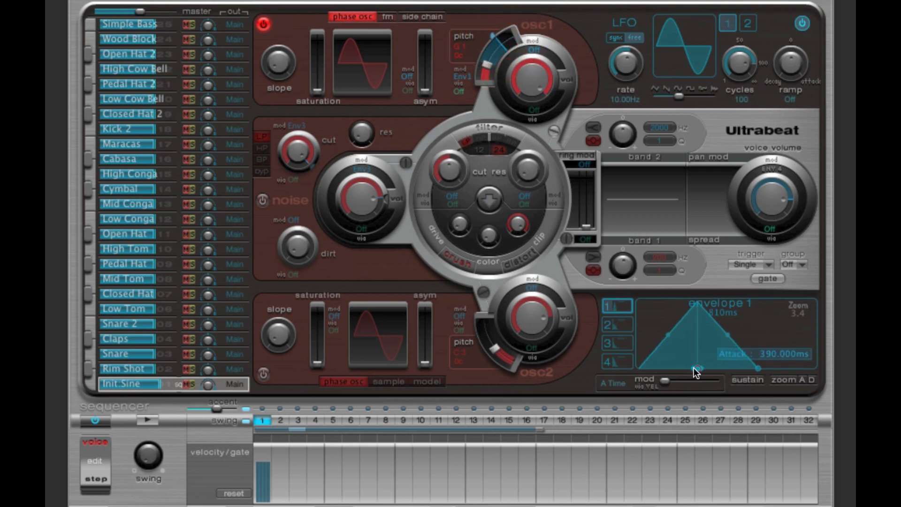
Step: Examine how envelope 1's start, attack and decay points relate to oscillator 1's base pitch and modulation limit
left_click(639, 368)
left_click(638, 368)
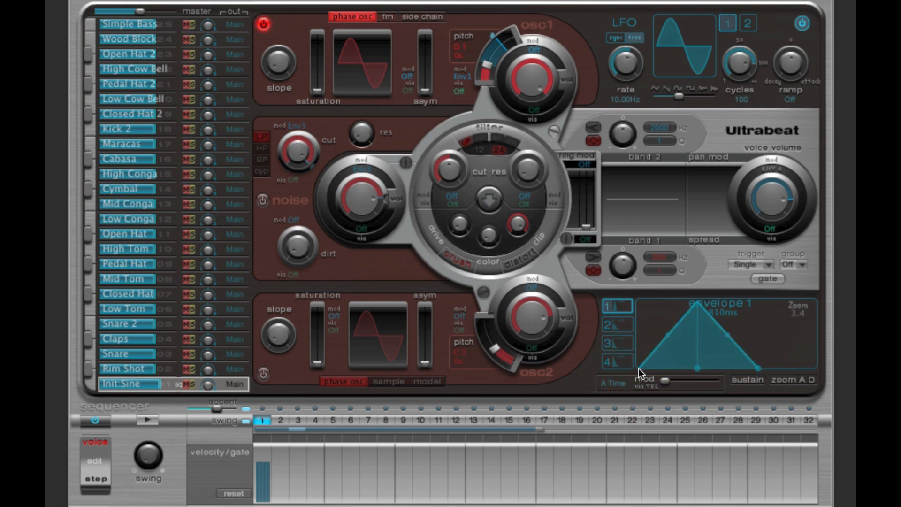
left_click(638, 366)
left_click(638, 367)
left_click(492, 36)
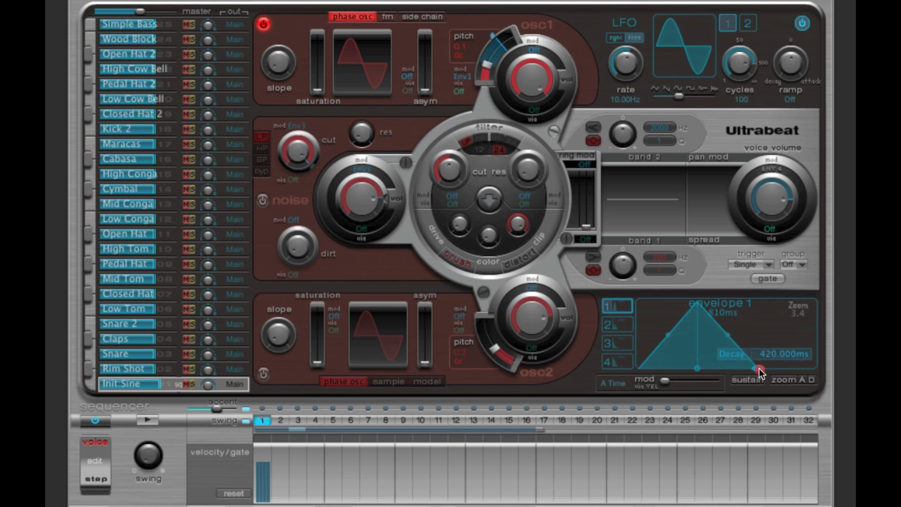
left_click(757, 366)
left_click(488, 66)
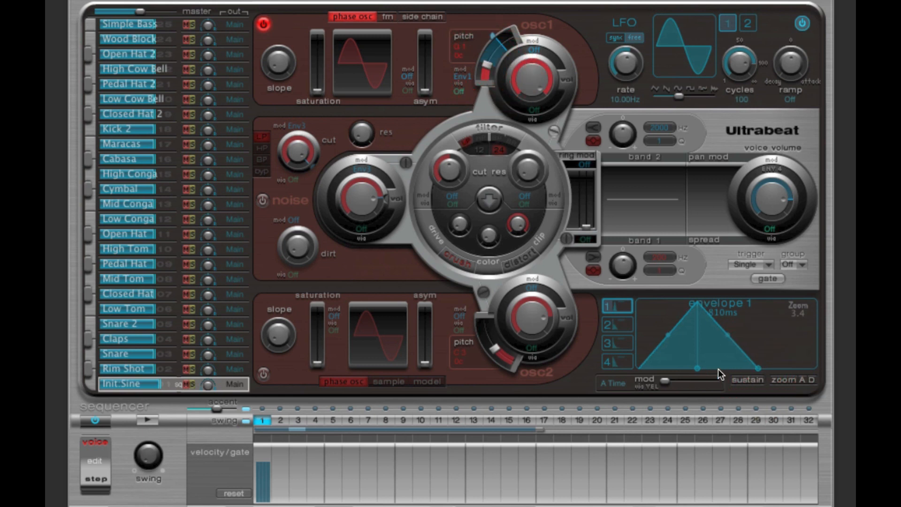
left_click(640, 367)
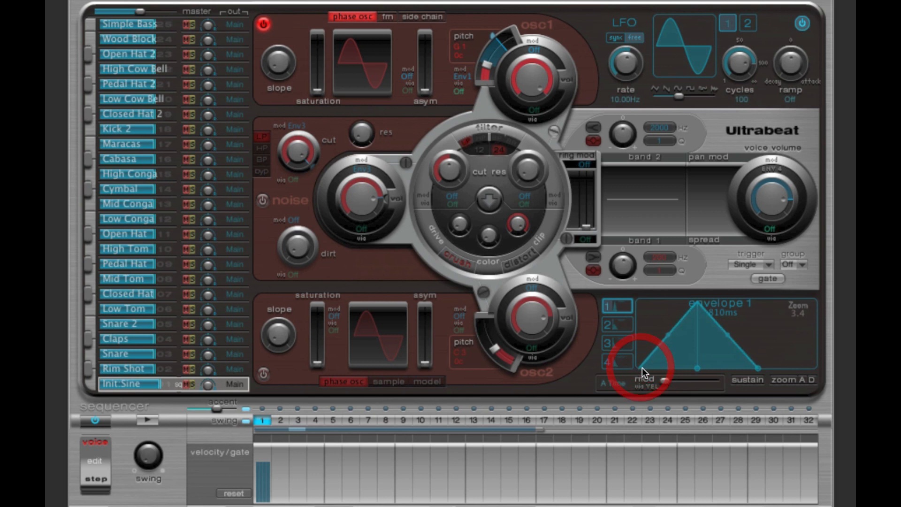
left_click(505, 41)
Step: Set envelope 1's attack to 540 ms and its decay to 550 ms
left_click(697, 368)
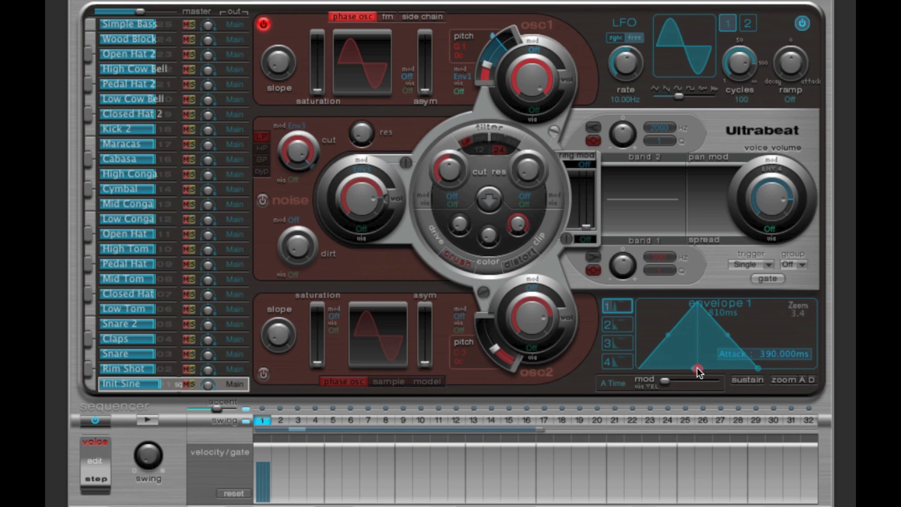
left_click_drag(697, 371, 708, 372)
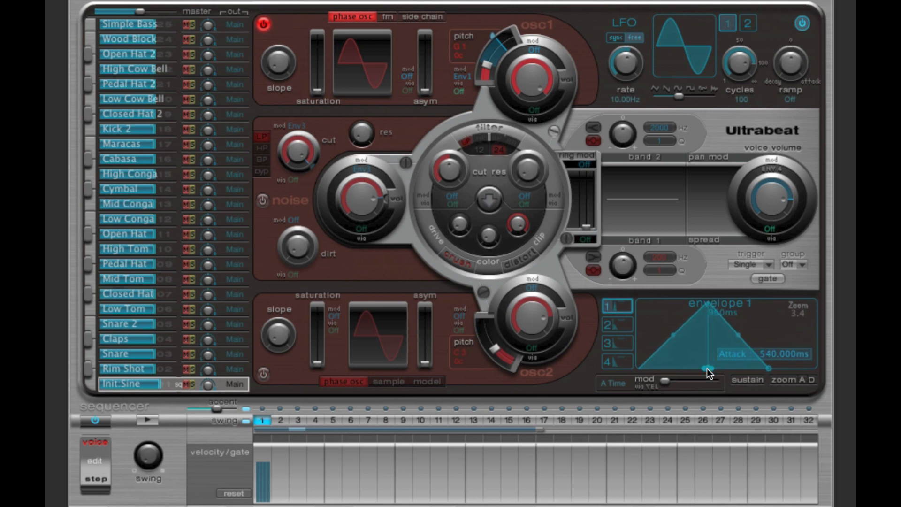
left_click_drag(707, 368, 707, 369)
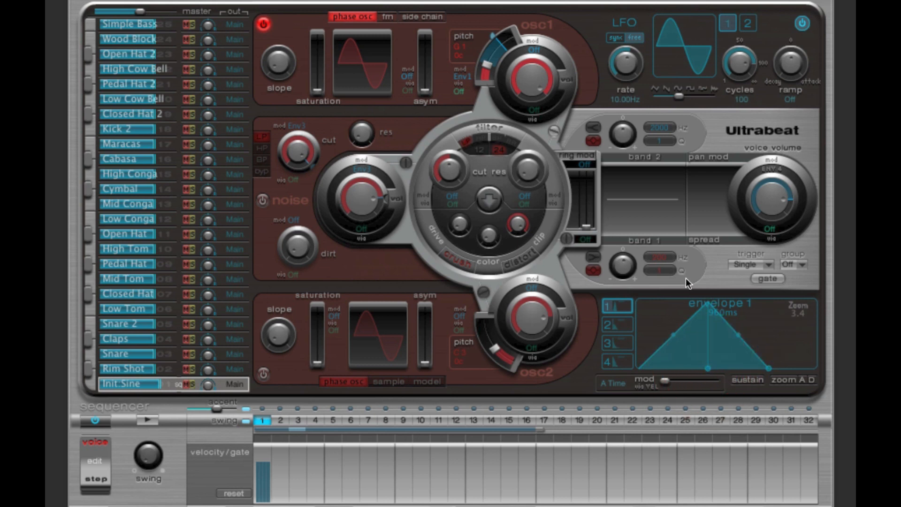
left_click(707, 305)
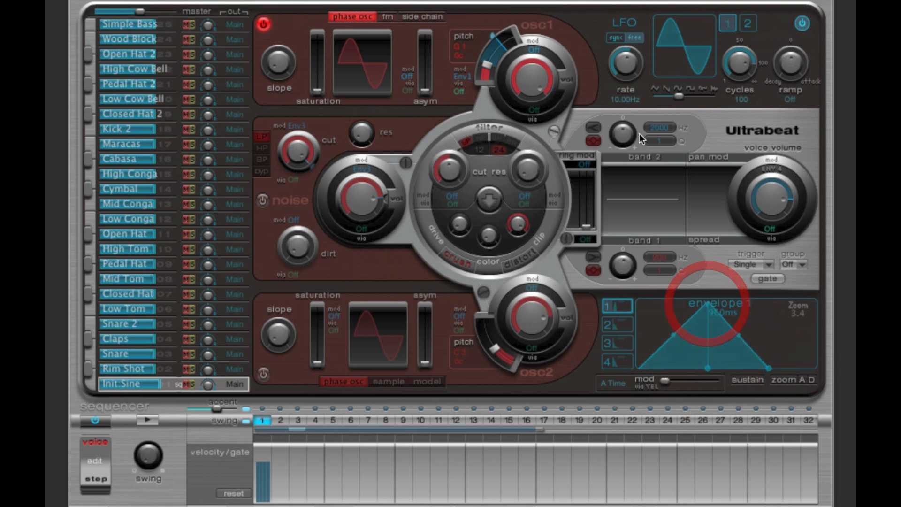
left_click(492, 37)
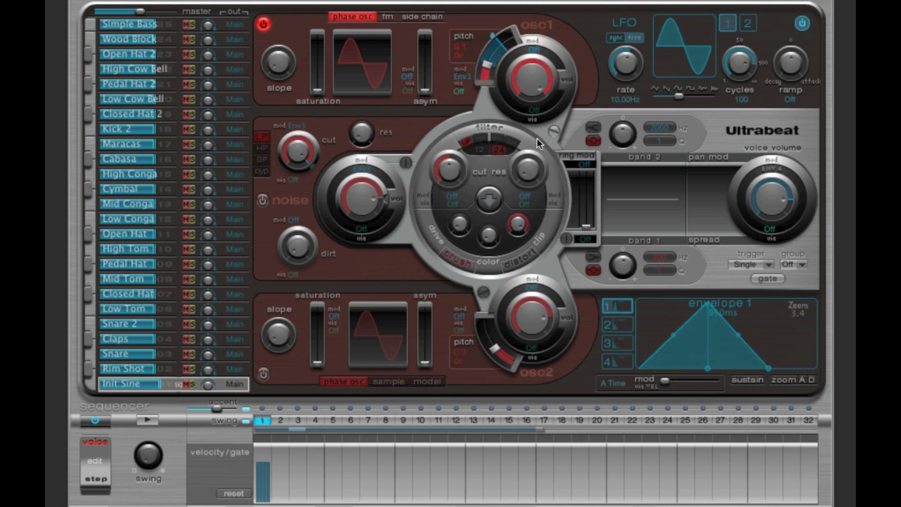
left_click(488, 63)
left_click_drag(769, 365, 778, 366)
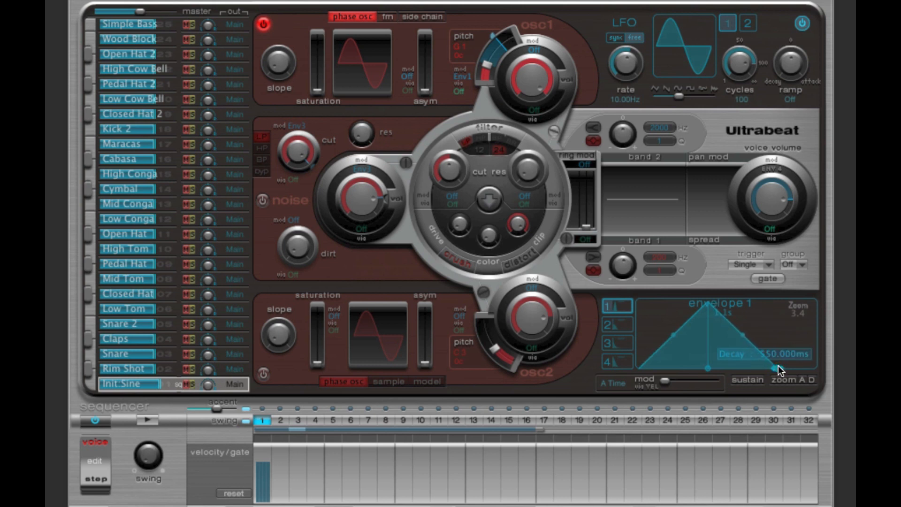
left_click(777, 365)
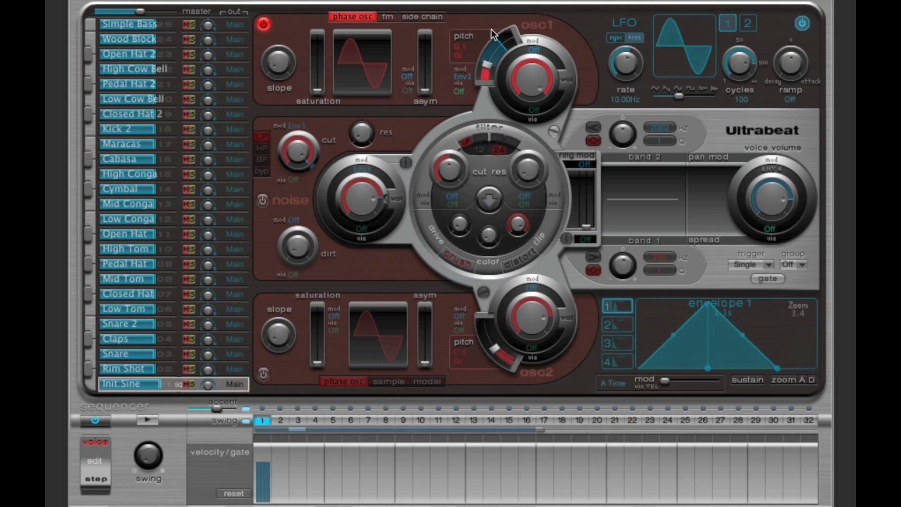
Step: Review envelope 1's contour from its start point through the peak to the end of the decay
left_click(639, 367)
left_click(707, 303)
left_click(774, 367)
mouse_move(779, 364)
left_click(637, 368)
mouse_move(706, 301)
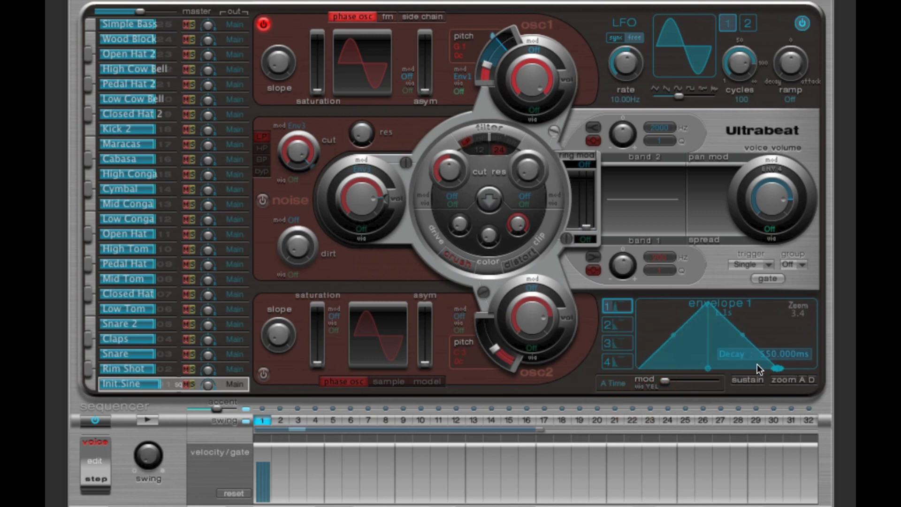
left_click(635, 367)
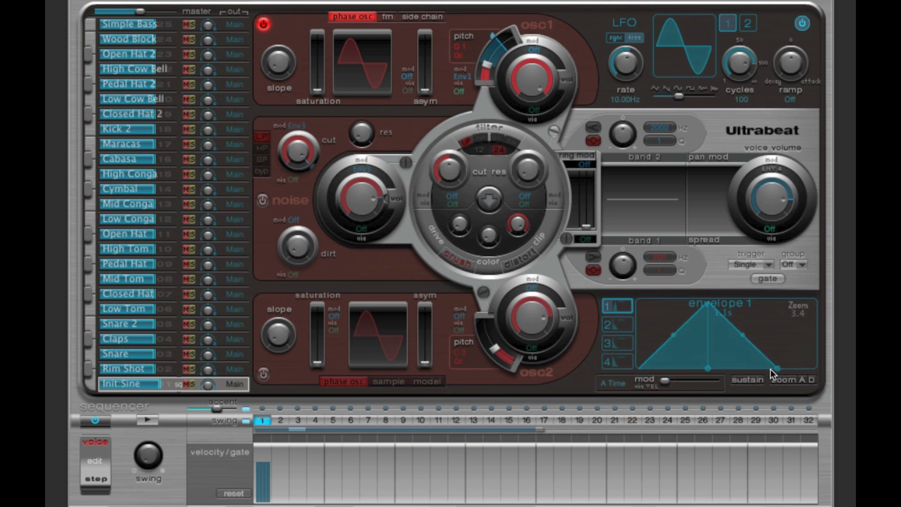
Step: Play the pattern and compare oscillator 1's base pitch with its upper pitch modulation limit
left_click(155, 418)
left_click(148, 420)
left_click(148, 419)
left_click(487, 64)
left_click(494, 36)
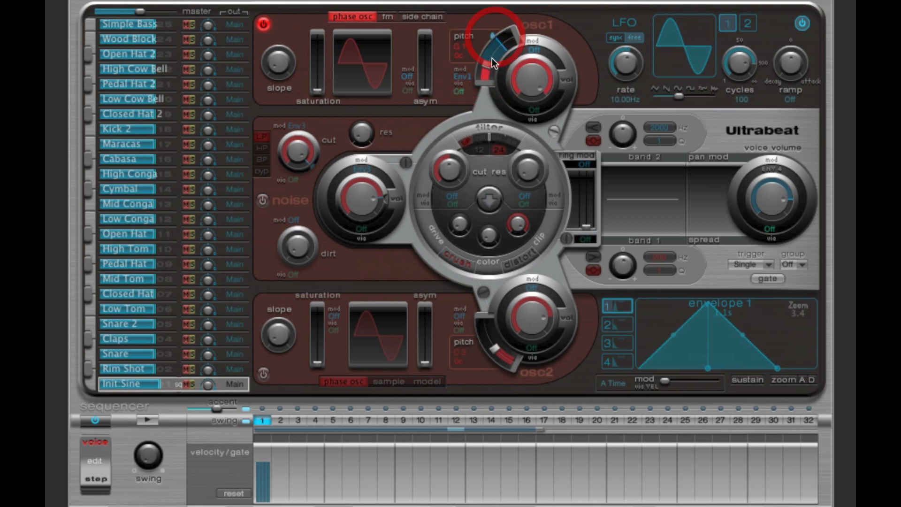
left_click(487, 64)
left_click(488, 66)
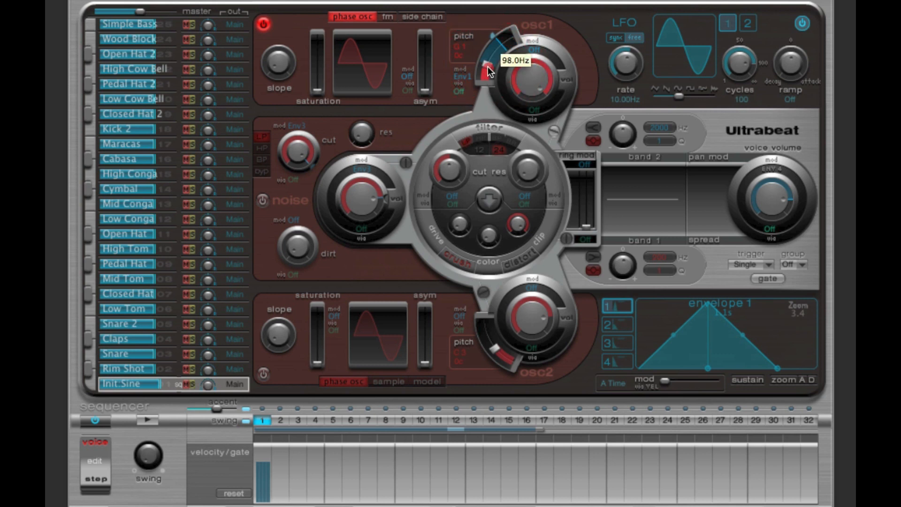
left_click(491, 36)
left_click(493, 38)
left_click(485, 65)
Step: Trace envelope 1 from its start through the peak to the end of the decay, and play the pattern
left_click(639, 367)
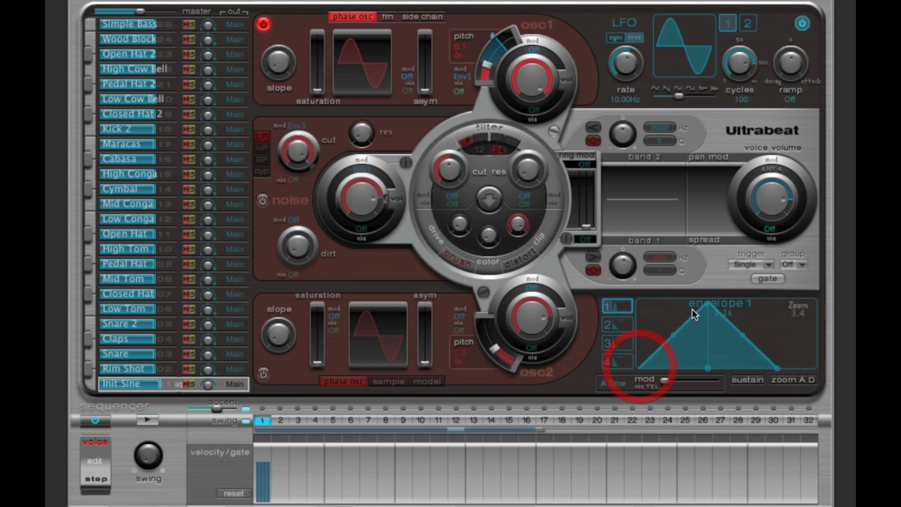
left_click(705, 302)
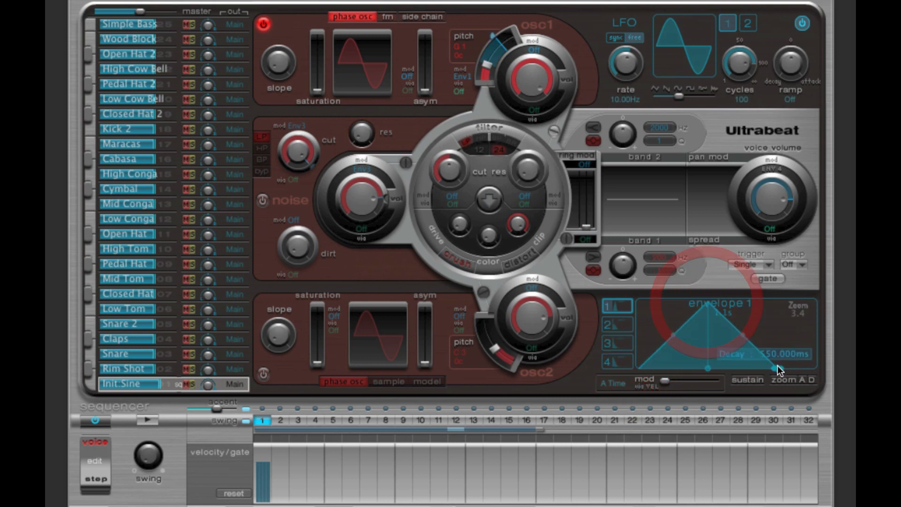
left_click(777, 367)
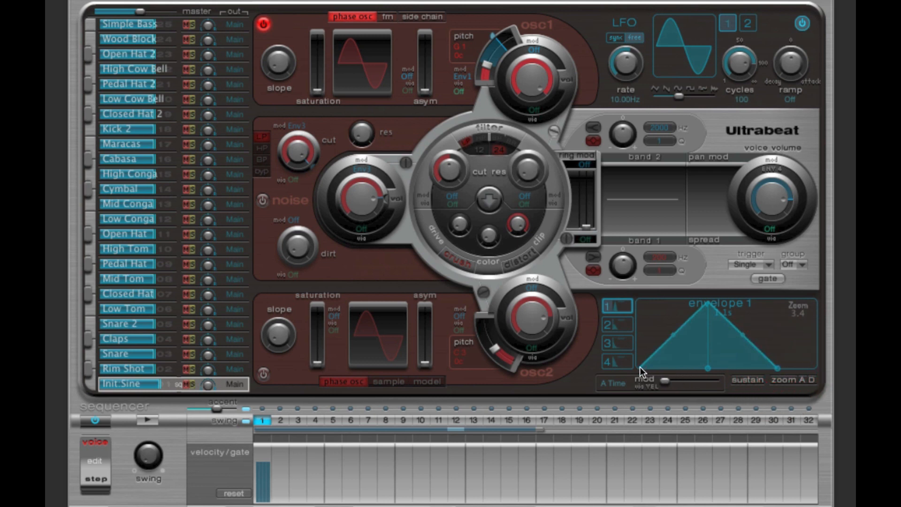
left_click(708, 303)
left_click(643, 363)
left_click(709, 305)
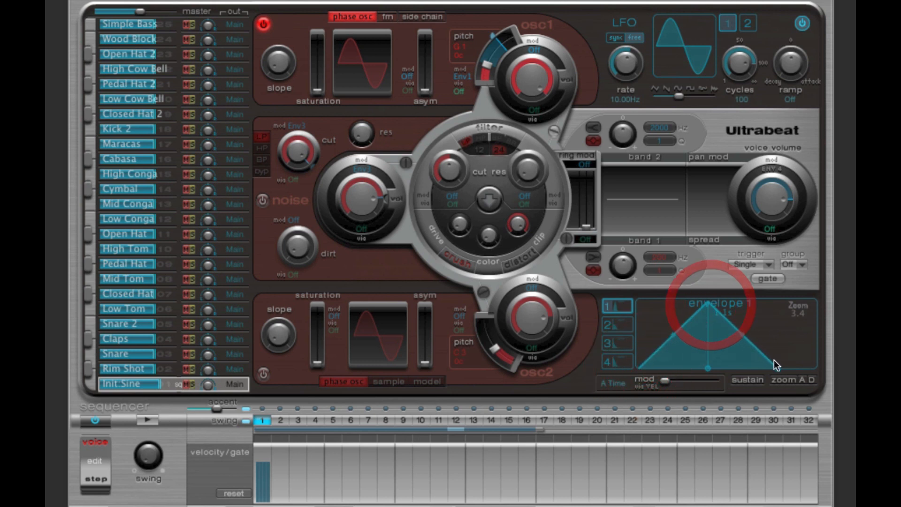
left_click(147, 420)
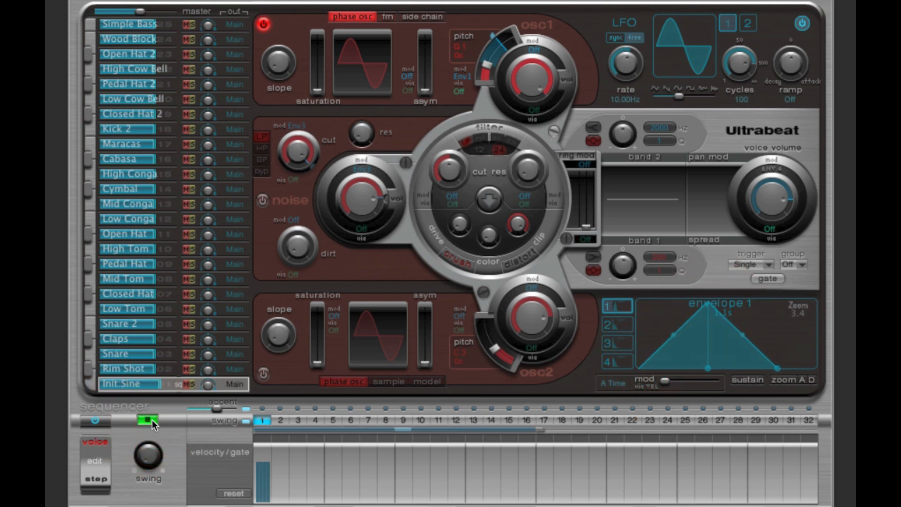
Step: Raise oscillator 1's base pitch and put its modulation limit below it, playing the pattern with the inverted sweep
mouse_move(486, 63)
left_mouse_down()
mouse_move(508, 27)
mouse_move(471, 71)
left_mouse_up()
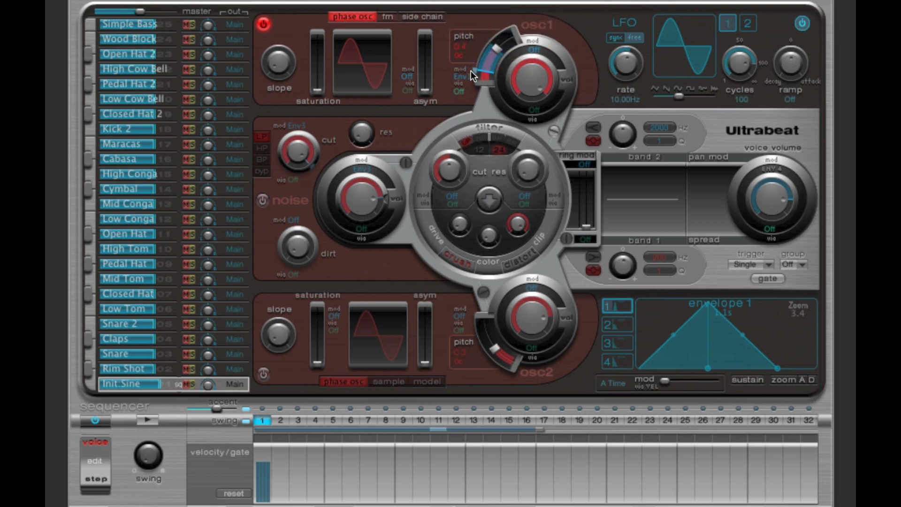
left_click(639, 367)
left_click(707, 303)
left_click(639, 366)
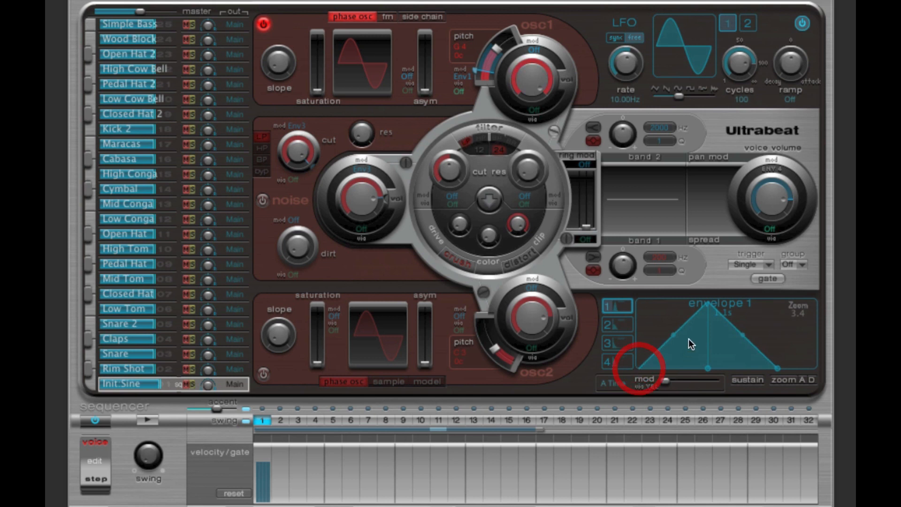
left_click(707, 305)
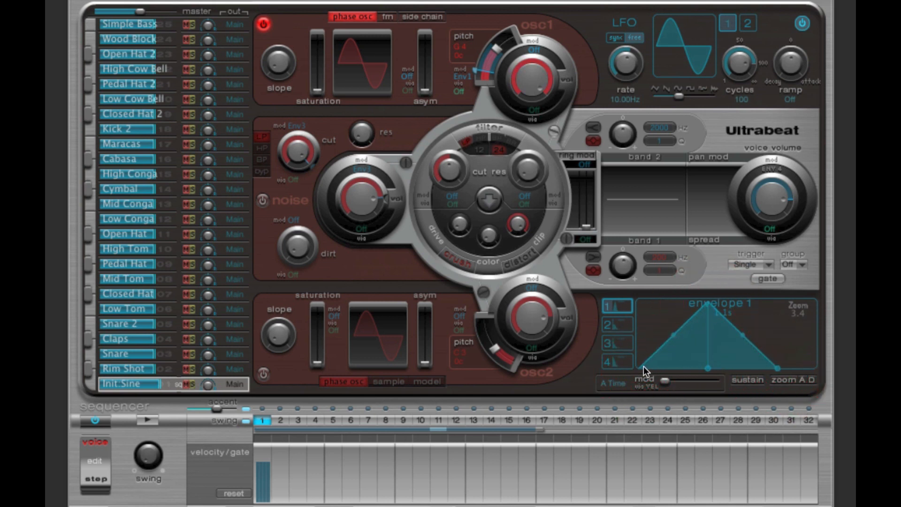
left_click(147, 419)
left_click(147, 419)
left_click(641, 367)
Step: Return oscillator 1's base pitch to G 1 with its modulation limit at F#5 (+47), and play the pattern
left_click_drag(488, 53, 491, 36)
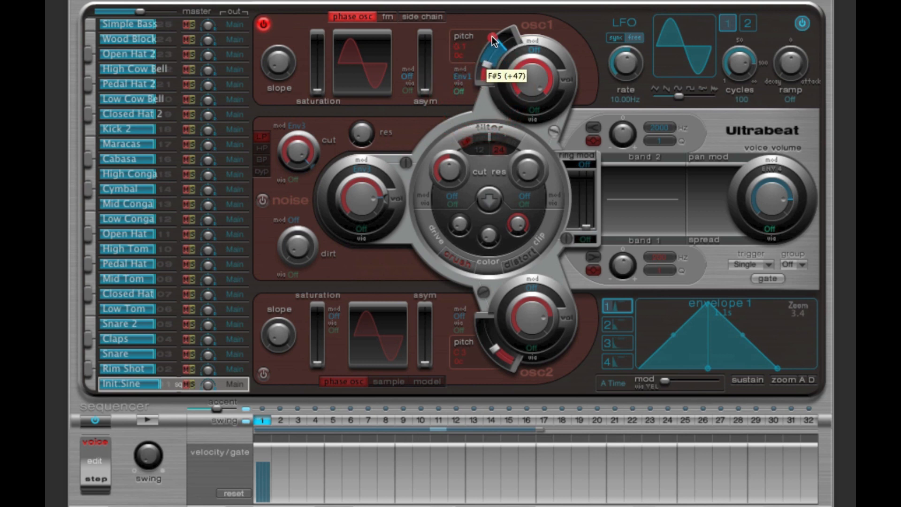
left_click(492, 36)
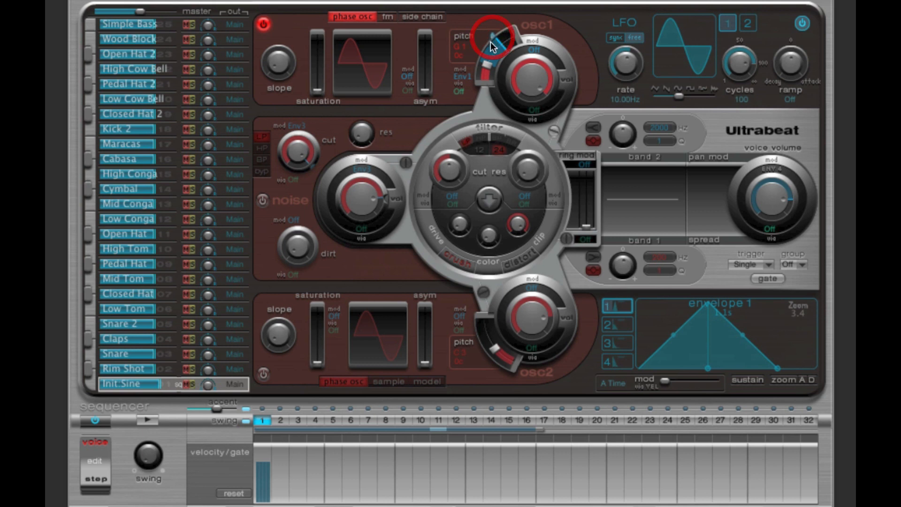
left_click_drag(490, 42, 483, 66)
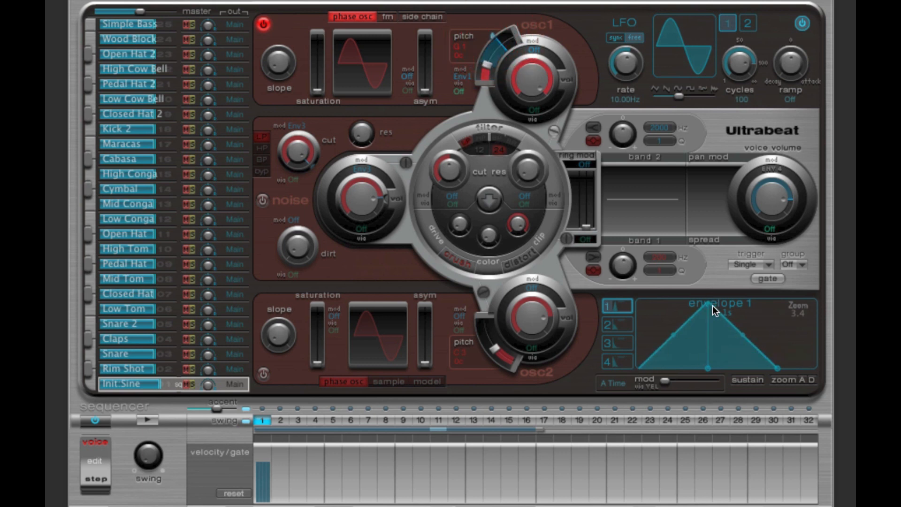
mouse_move(707, 299)
left_click(150, 419)
Step: Bulge envelope 1's attack and decay curves outward into a rounded convex contour and play the pattern
left_click_drag(679, 330, 646, 300)
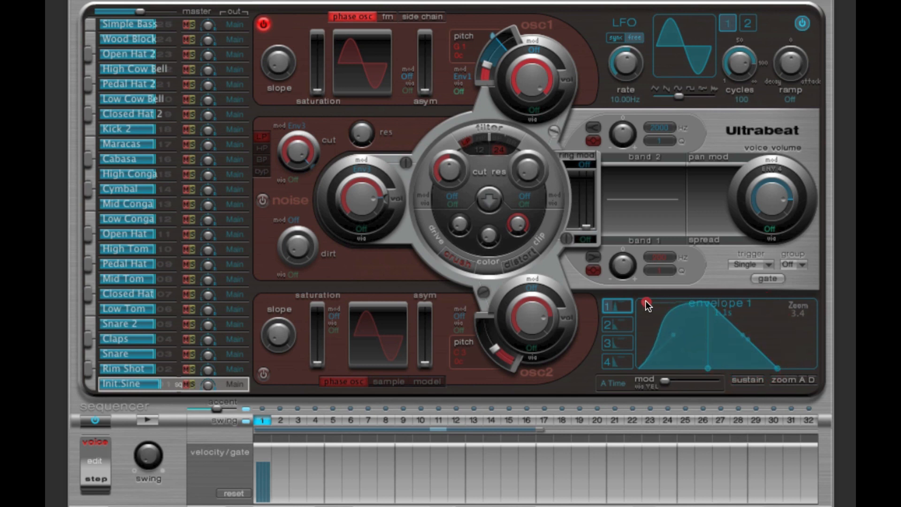
left_click_drag(747, 329, 775, 297)
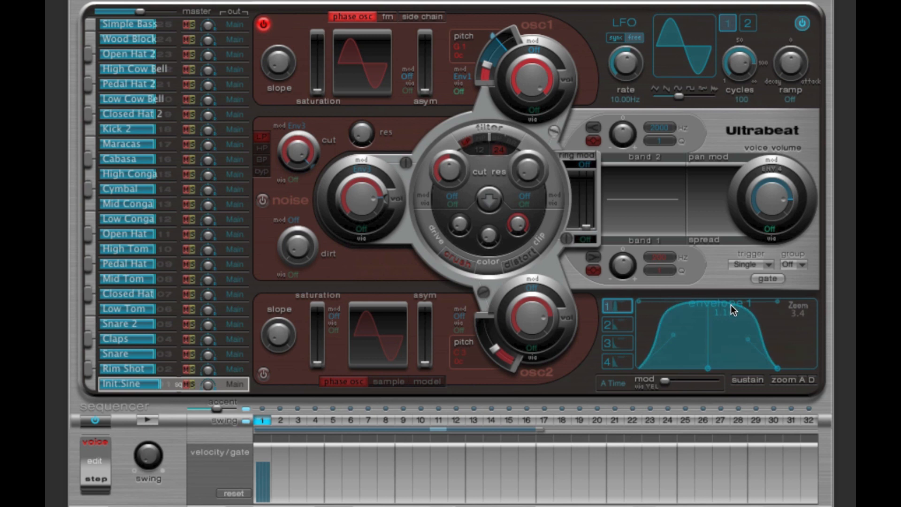
mouse_move(778, 370)
left_click(152, 417)
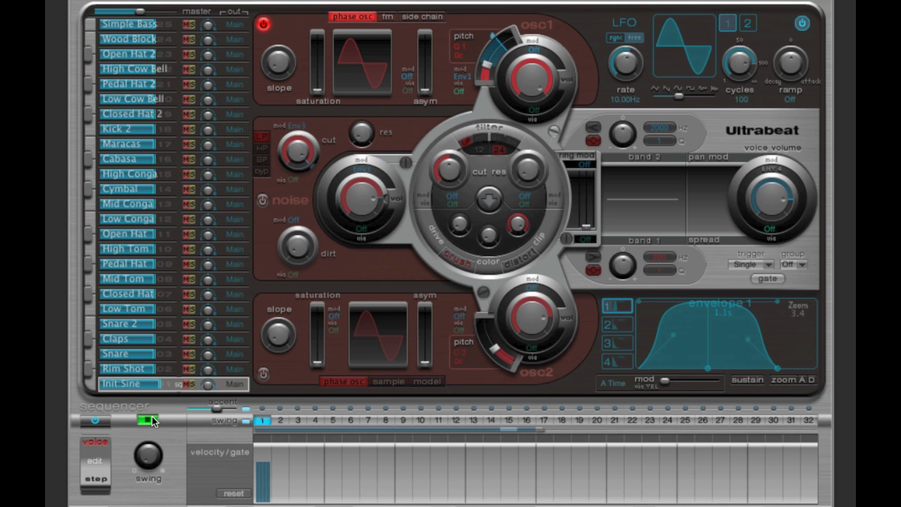
left_click(152, 420)
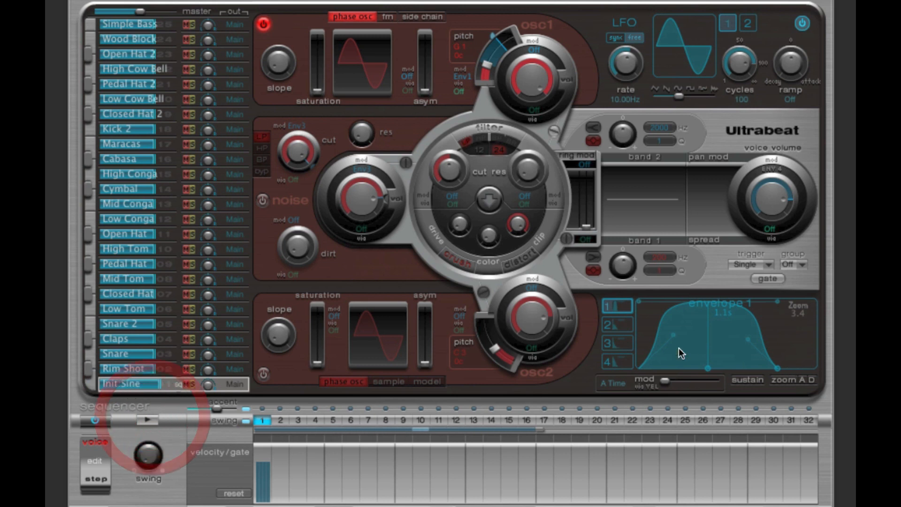
Step: Bend envelope 1's attack and decay curves inward by moving their outermost handles beneath the peak, and play the pattern
left_click_drag(640, 302, 707, 362)
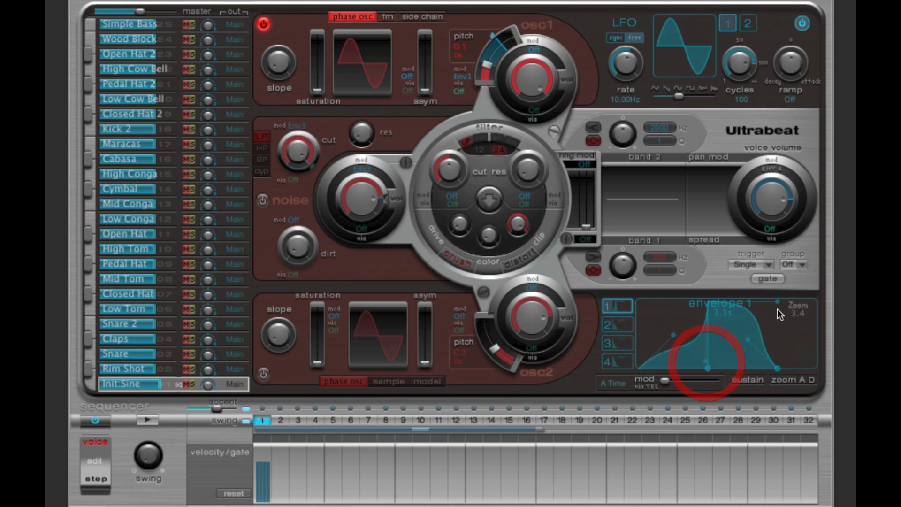
left_click_drag(775, 301, 711, 362)
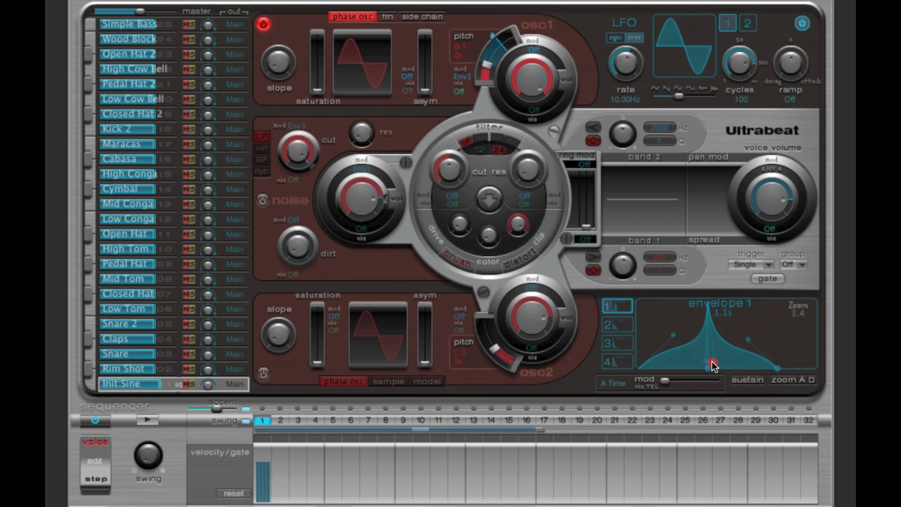
left_click(709, 306)
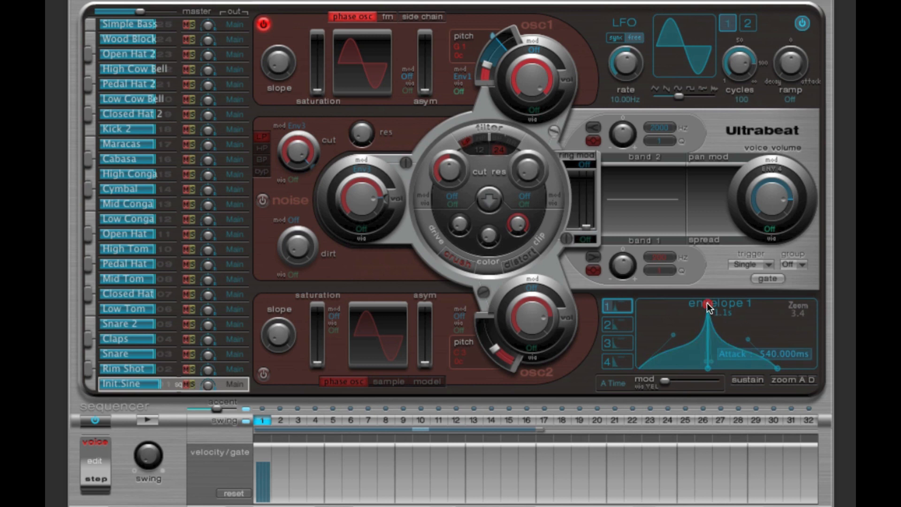
left_click(491, 37)
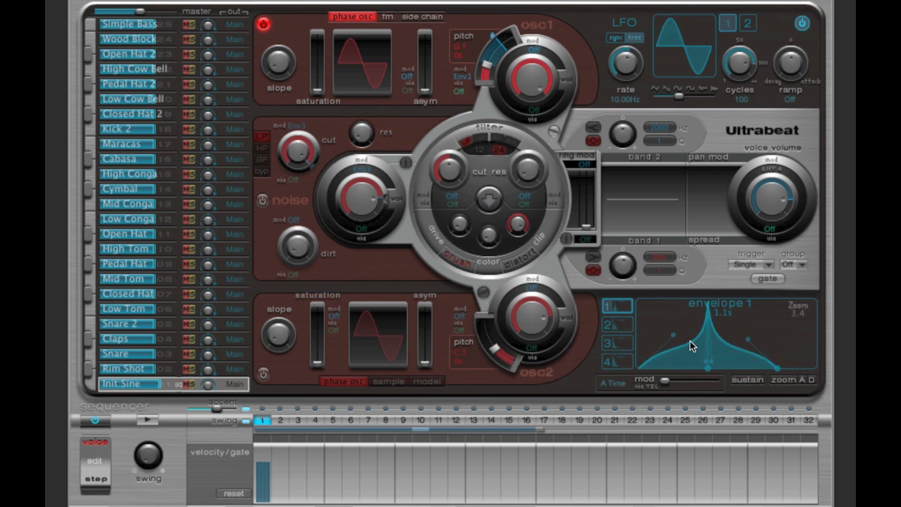
left_click(149, 419)
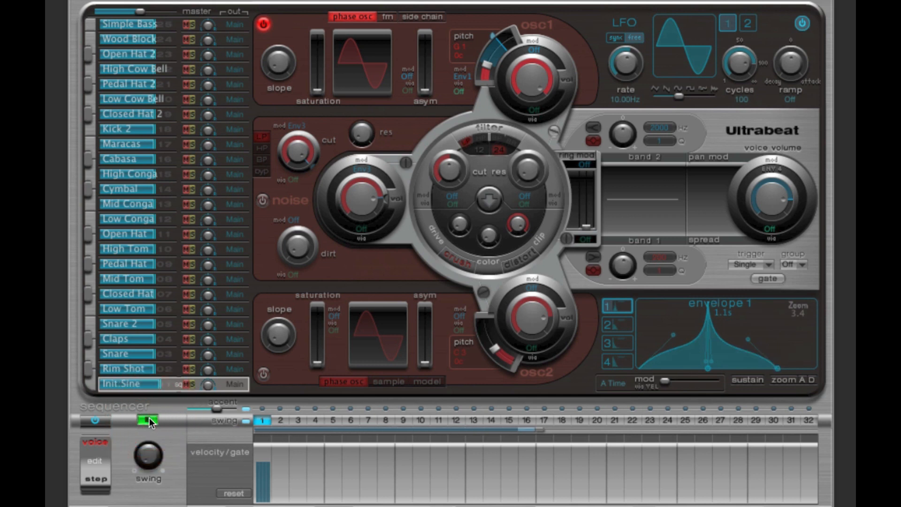
left_click(150, 418)
Step: Sharpen envelope 1 into a narrow spike by lowering the remaining attack and decay curve handles beneath the peak, and audition the pattern
left_click_drag(673, 337, 698, 373)
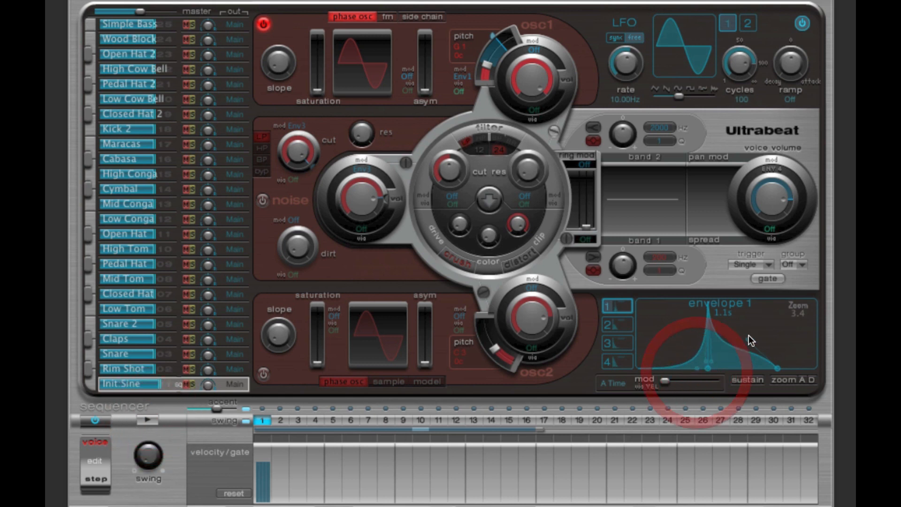
left_click_drag(748, 336, 698, 371)
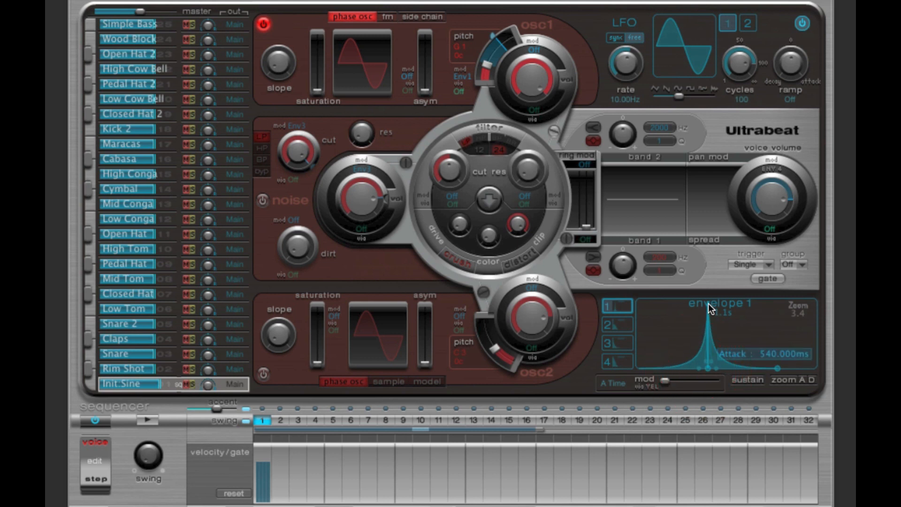
left_click(707, 303)
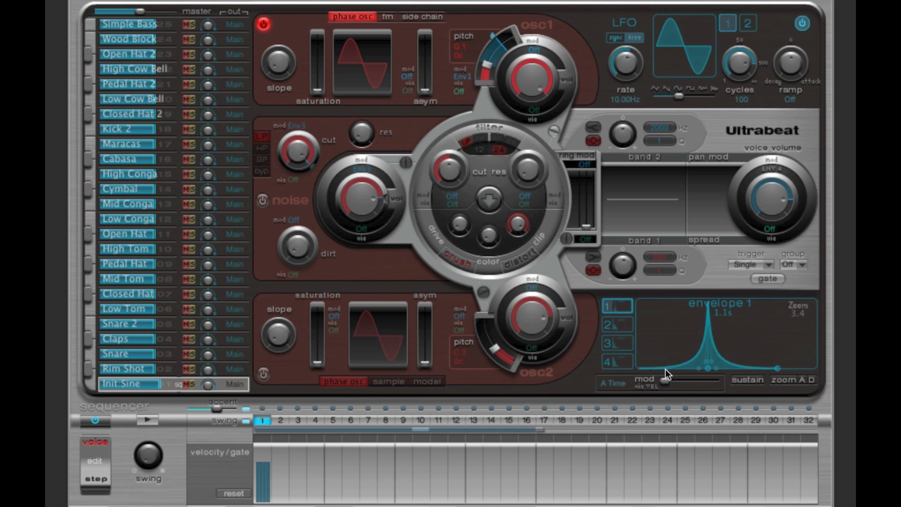
left_click(156, 421)
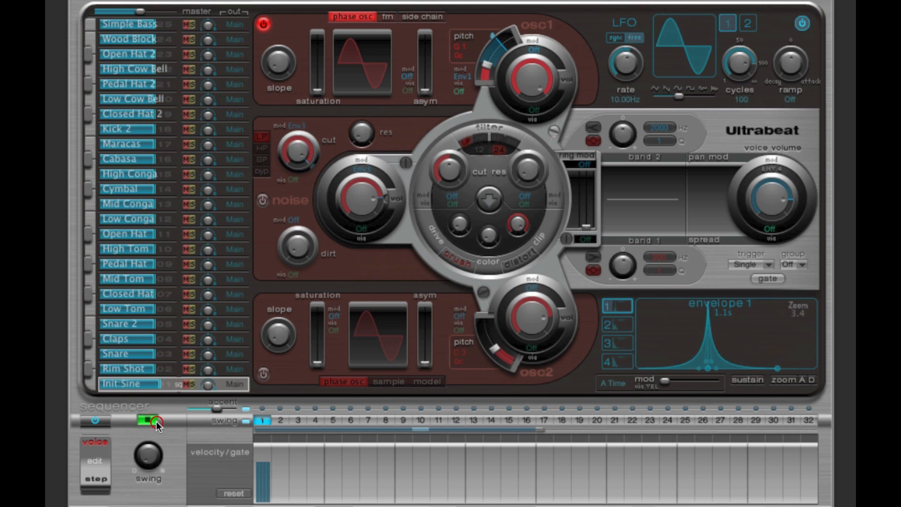
left_click(156, 421)
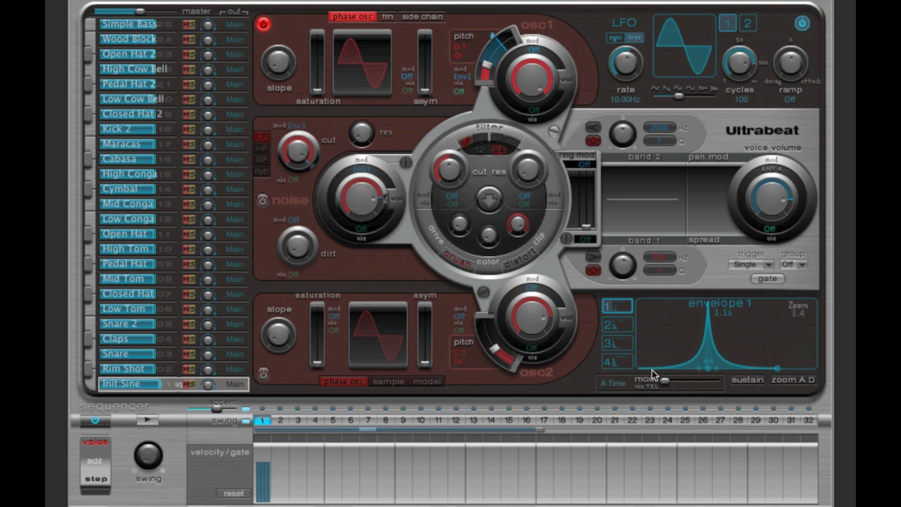
left_click(148, 421)
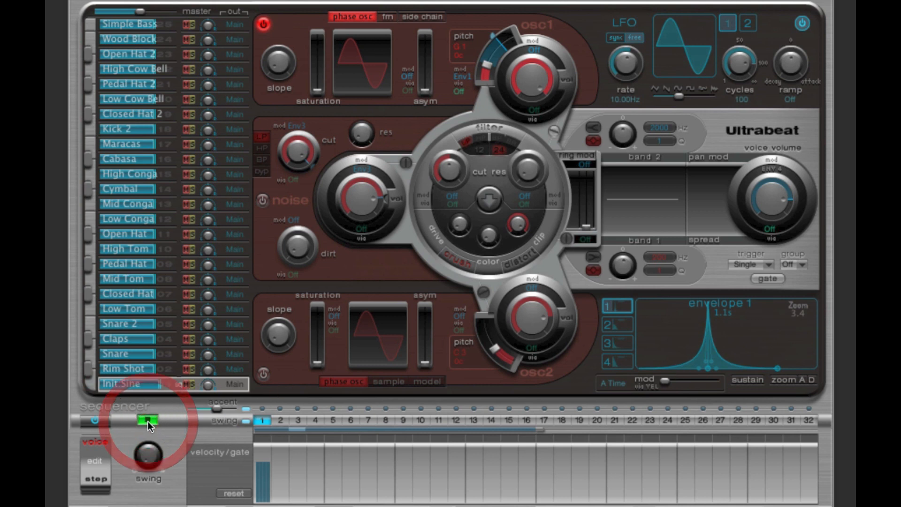
left_click(148, 421)
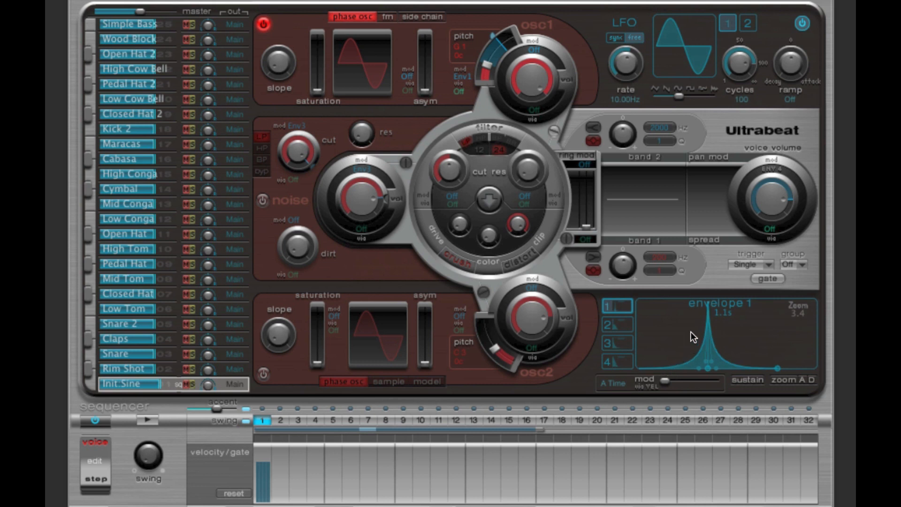
left_click(148, 420)
left_click(149, 421)
Step: Lower oscillator 1's base pitch to G 0 (49.0 Hz) and play the pattern
left_click(488, 64)
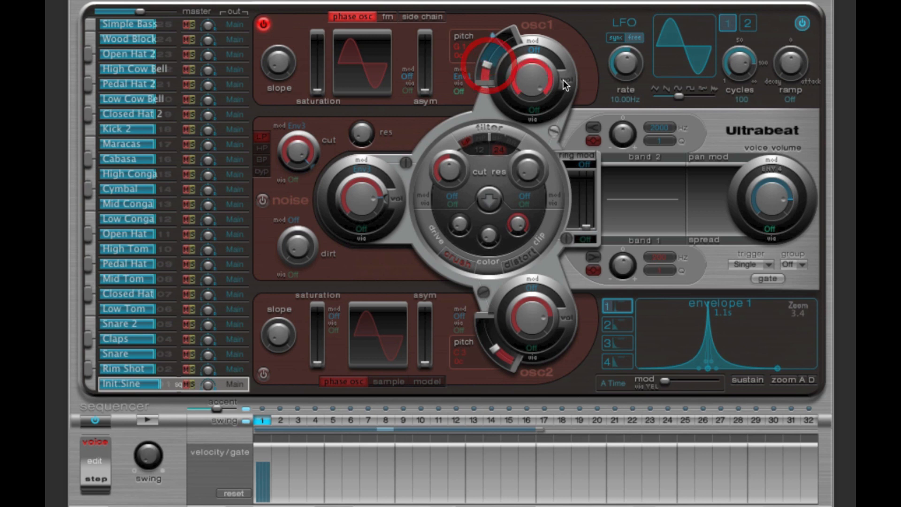
left_click(494, 36)
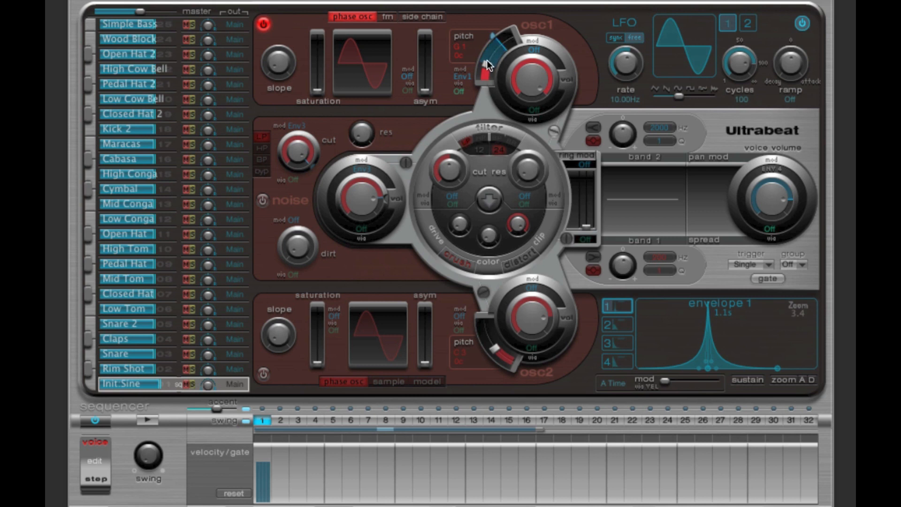
left_click_drag(486, 60, 487, 79)
left_click(486, 71)
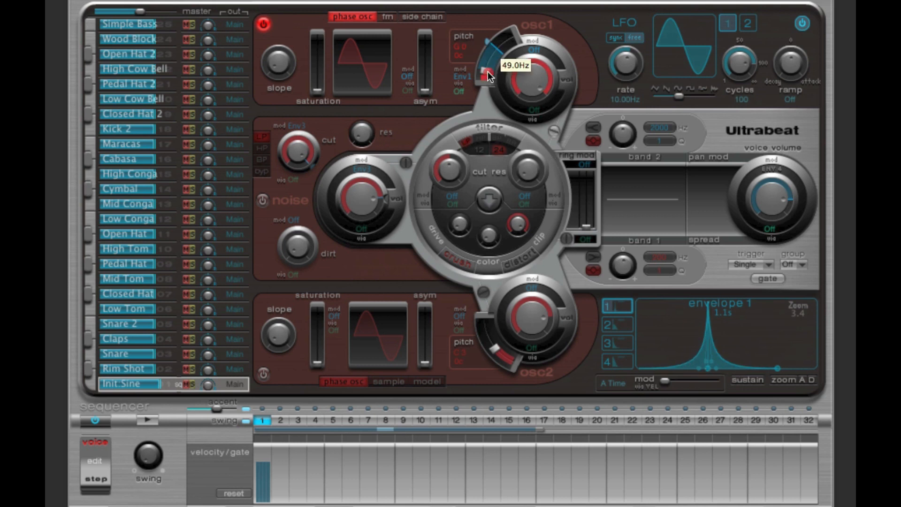
left_click(486, 40)
left_click(488, 69)
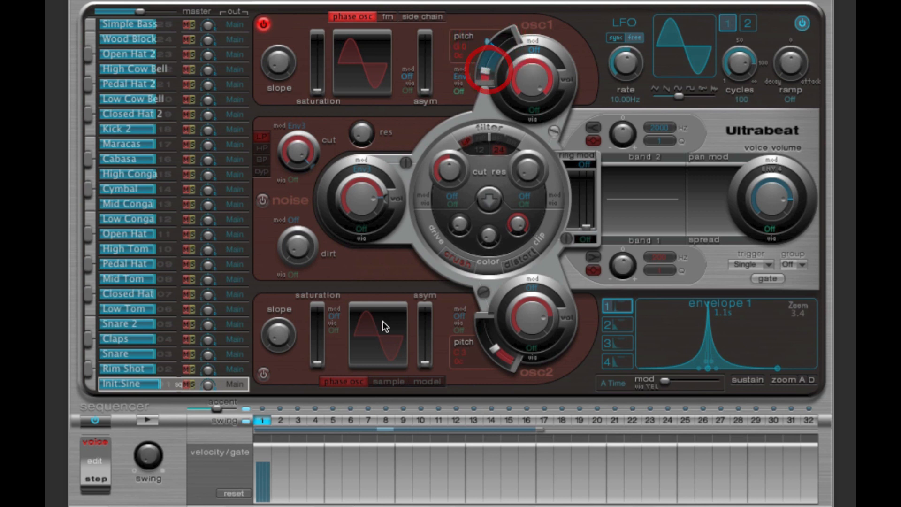
left_click(147, 418)
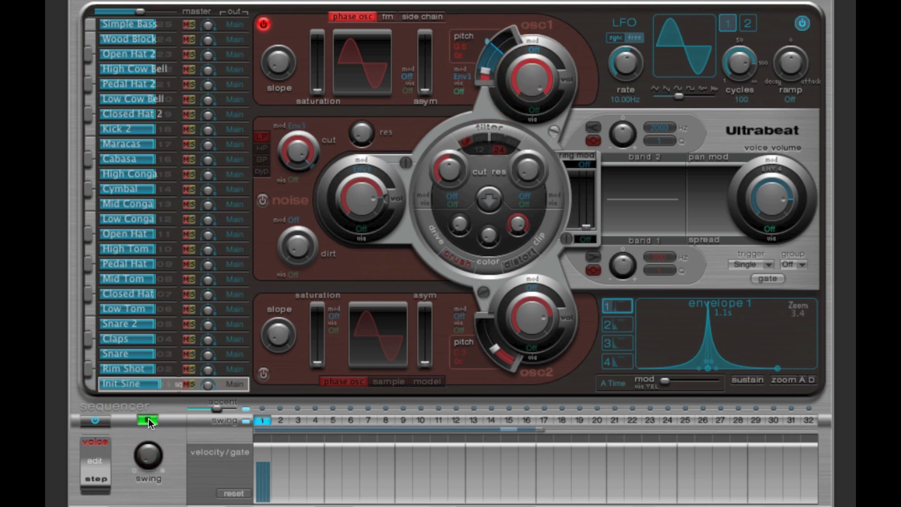
left_click(148, 418)
Step: Shorten envelope 1's attack time to 100 ms while the pattern plays, and stop playback
left_click_drag(794, 313, 851, 316)
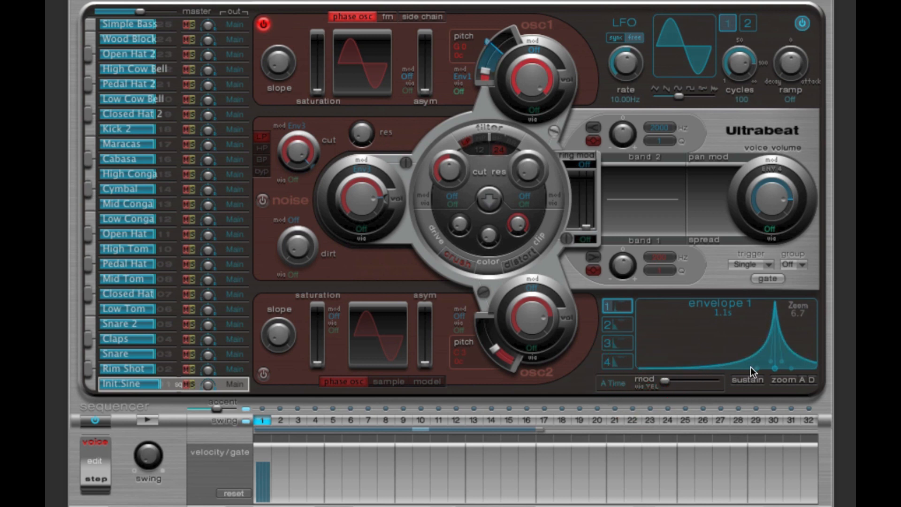
mouse_move(774, 308)
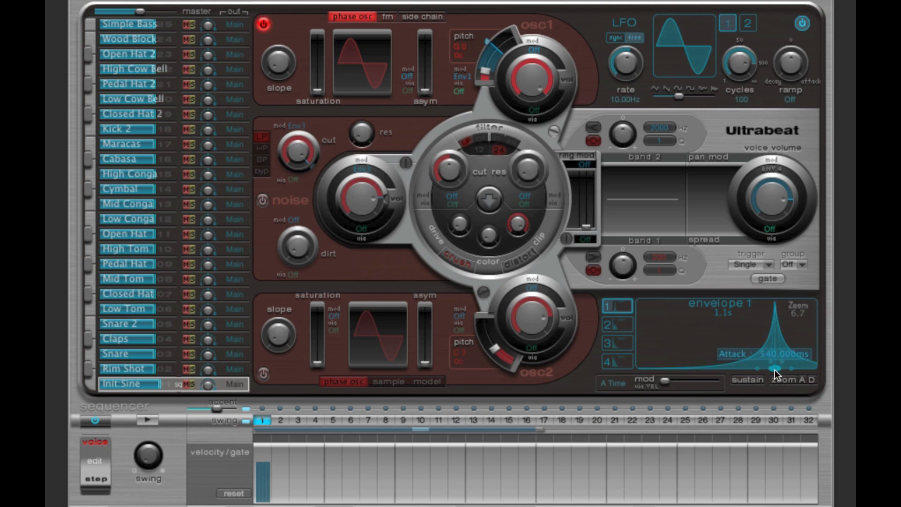
left_click(148, 420)
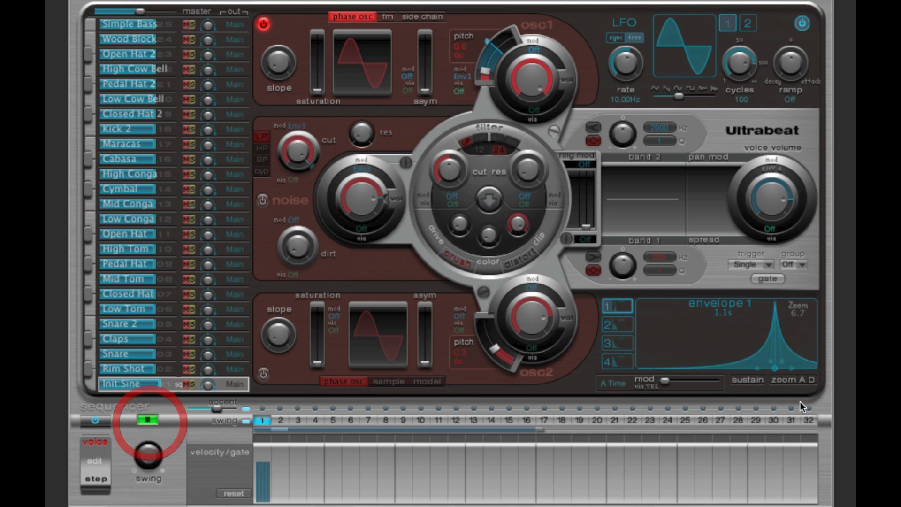
left_click_drag(775, 369, 723, 368)
left_click_drag(721, 367, 697, 368)
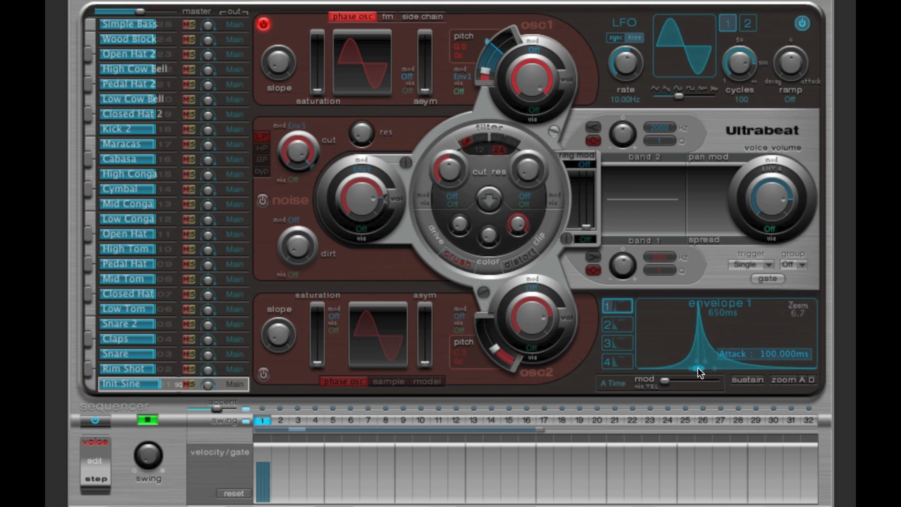
left_click(147, 420)
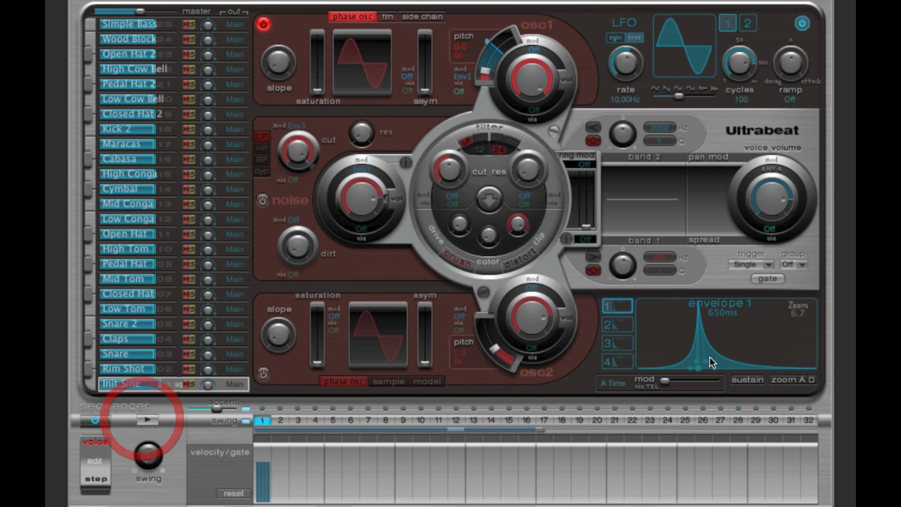
Step: Examine envelope 1's rise to its peak against oscillator 1's pitch modulation, and audition the pattern with the 100 ms attack
left_click(638, 366)
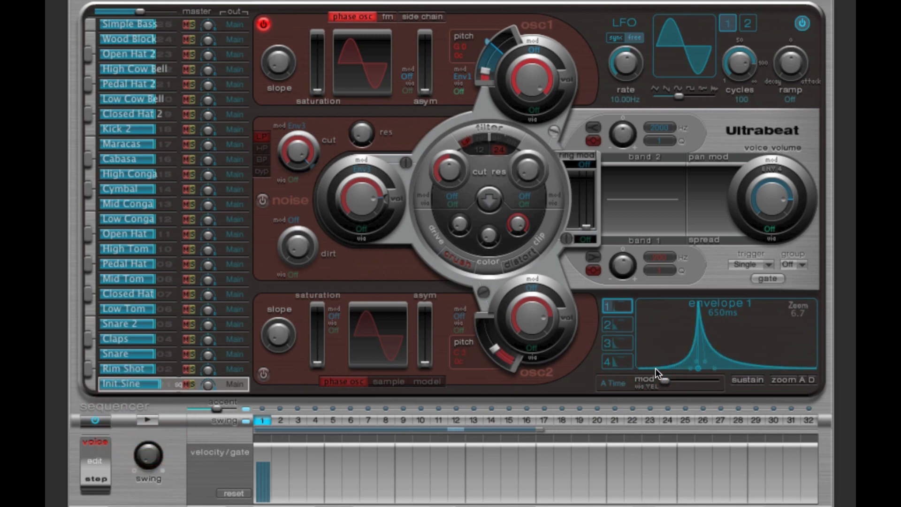
left_click(699, 306)
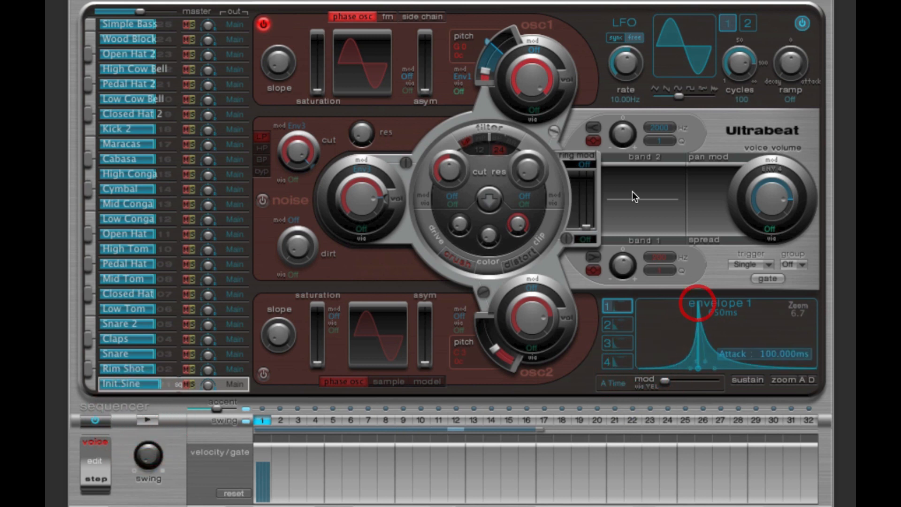
left_click(488, 44)
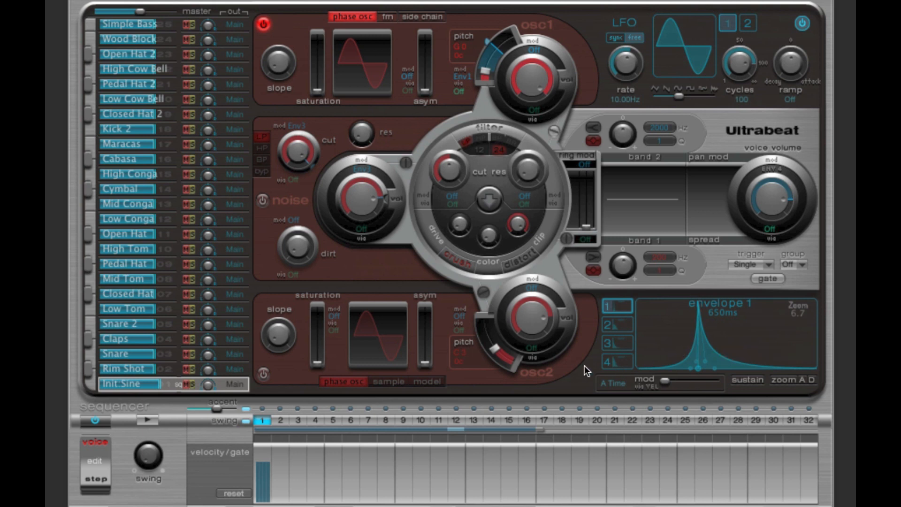
left_click(148, 421)
left_click(147, 419)
left_click(146, 419)
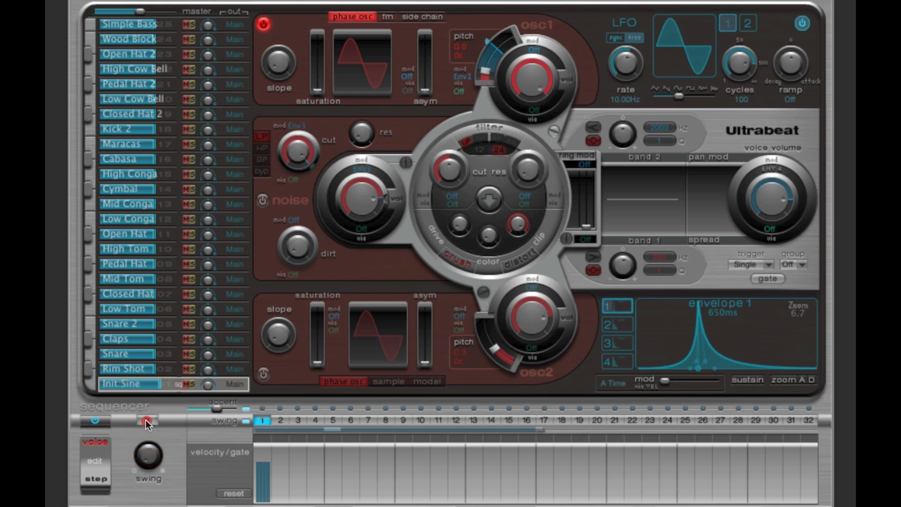
Step: Play the pattern while shortening envelope 1's attack time to 10 ms, and stop playback
left_click_drag(801, 312, 896, 316)
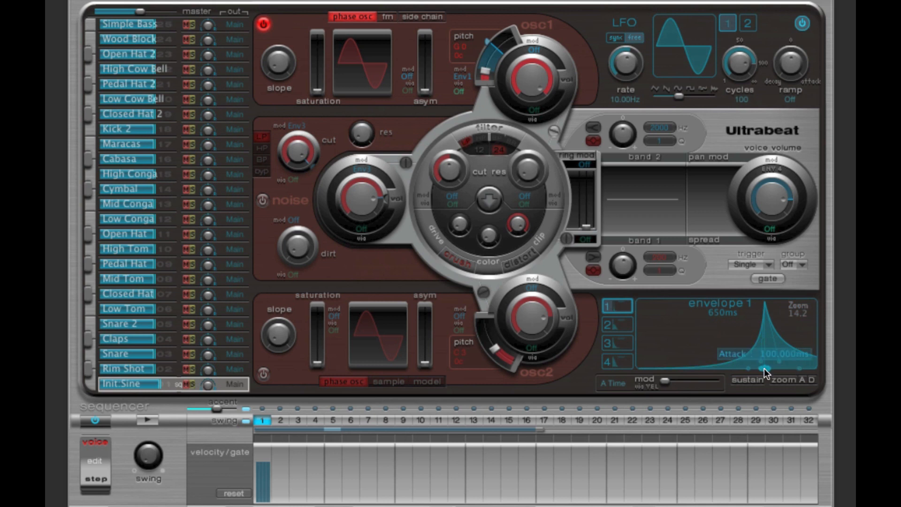
left_click(148, 420)
mouse_move(762, 369)
left_click_drag(762, 368, 677, 368)
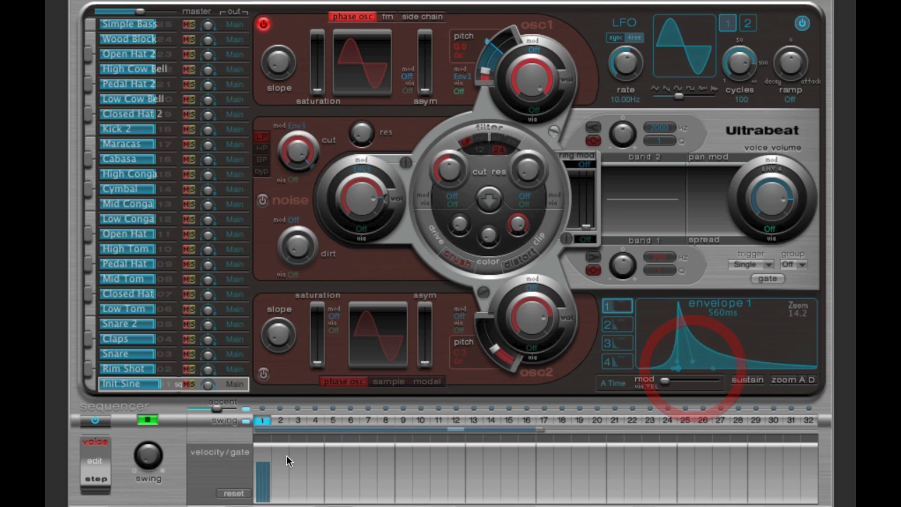
left_click(143, 421)
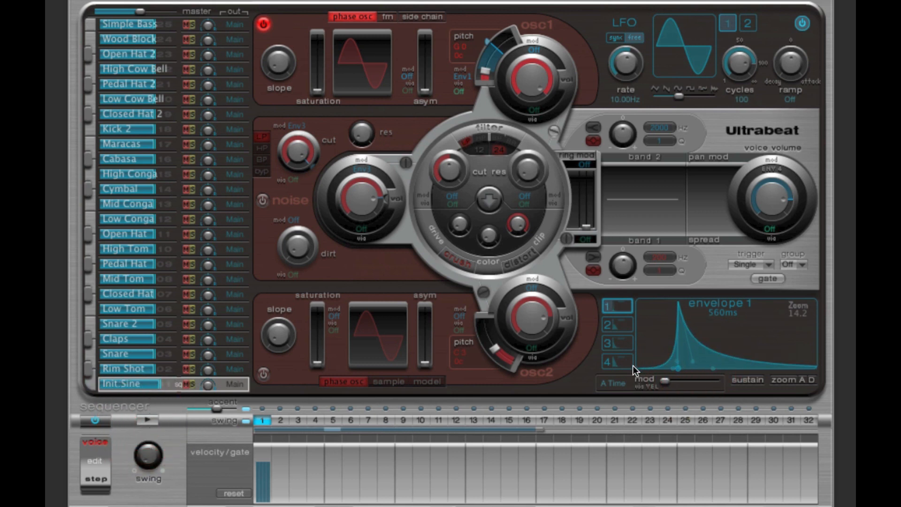
Step: Compare envelope 1's peak with oscillator 1's pitch modulation amount and audition the pattern with the 10 ms attack
left_click(677, 303)
left_click(678, 304)
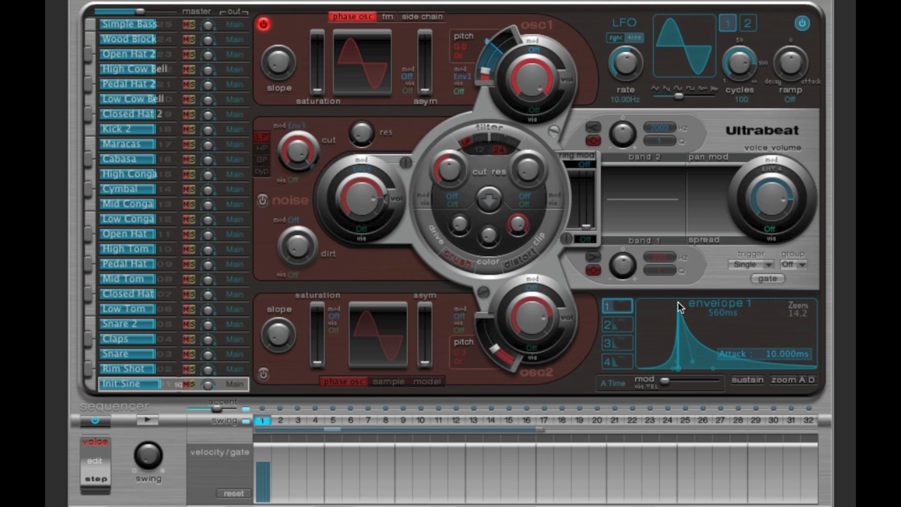
left_click(679, 303)
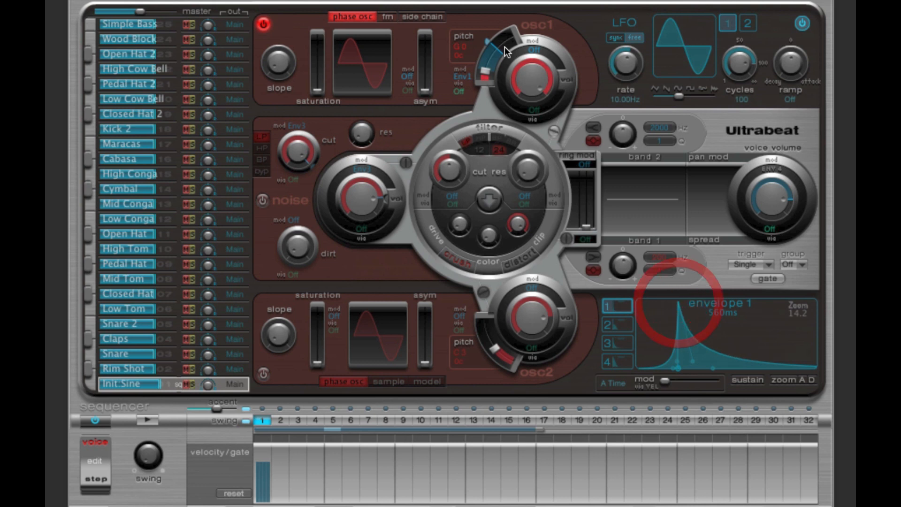
left_click(488, 43)
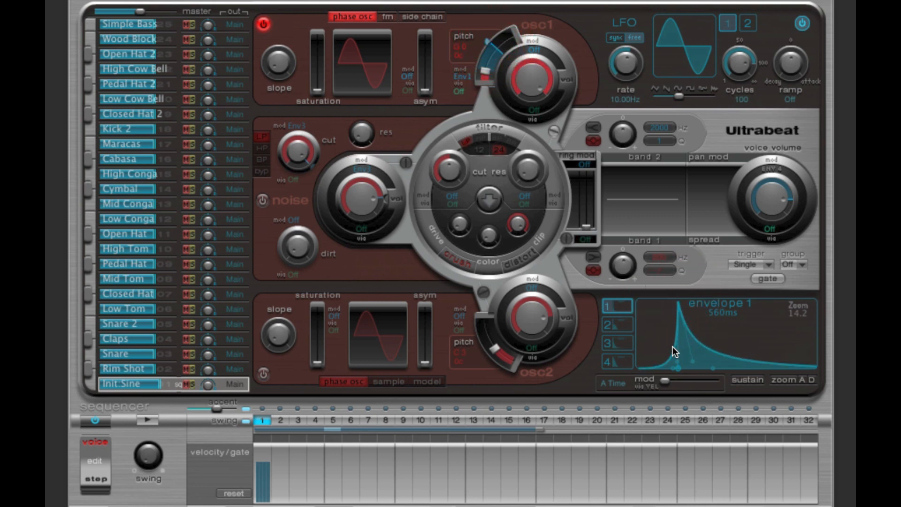
mouse_move(680, 302)
left_click(146, 419)
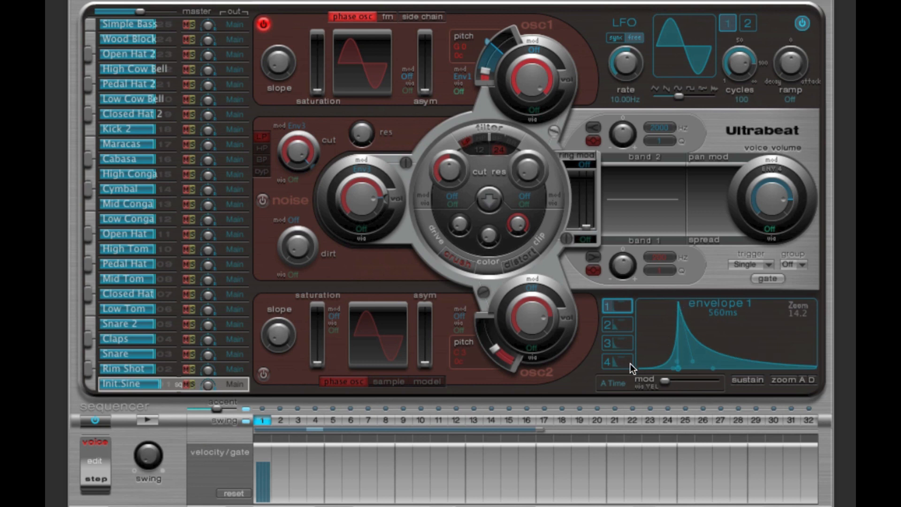
mouse_move(678, 305)
left_click(143, 419)
Step: Shorten envelope 1's attack time to 2 ms and on to 1 ms while the pattern plays, and stop playback
left_click_drag(792, 315, 898, 317)
left_click_drag(796, 314, 799, 314)
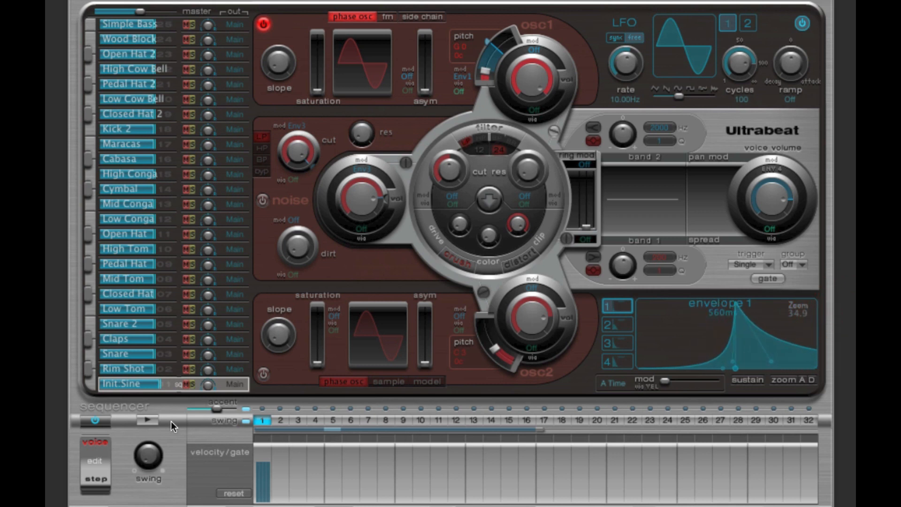
left_click(148, 421)
left_click_drag(737, 370, 683, 367)
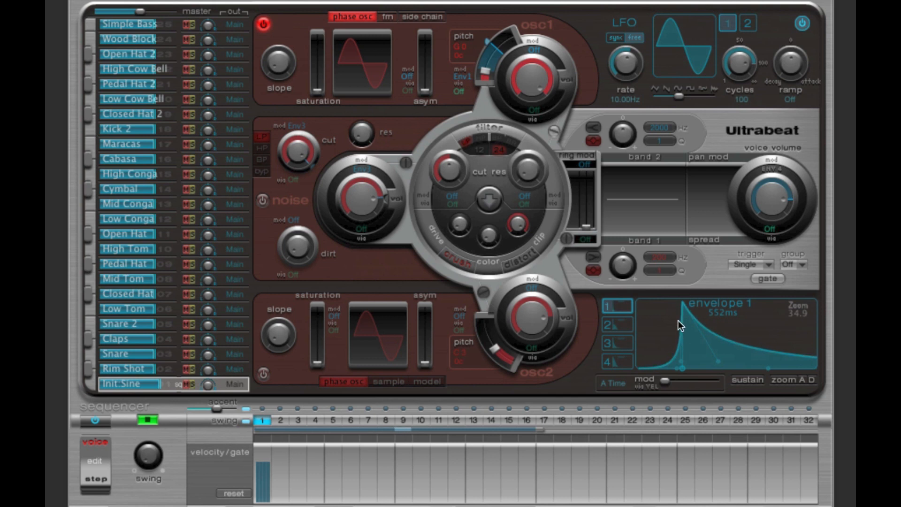
mouse_move(683, 367)
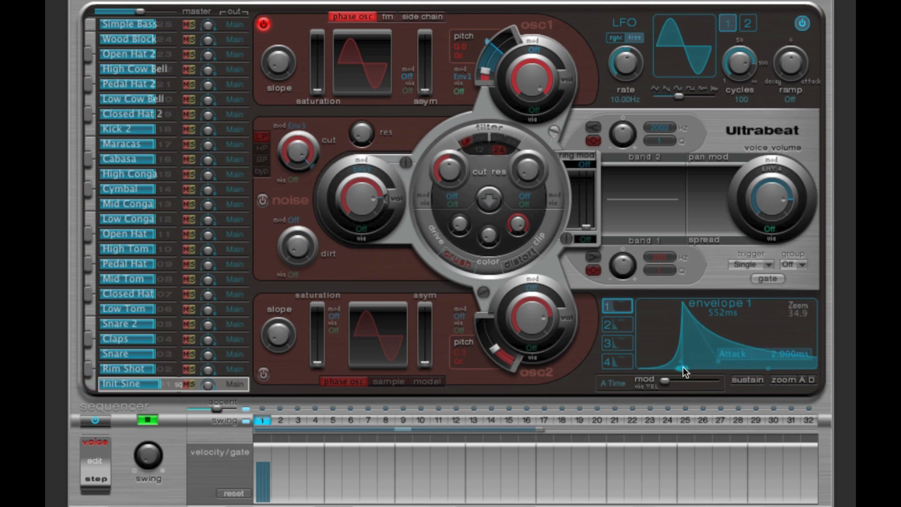
left_click_drag(682, 367, 669, 368)
left_click(152, 418)
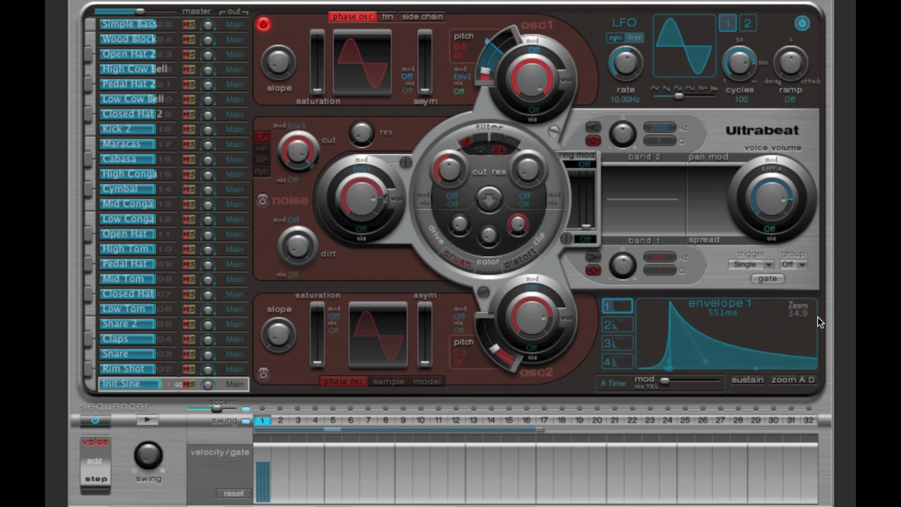
Step: Lengthen envelope 1's decay to a total envelope time of about 4.2 s and audition the pattern
left_click(804, 315)
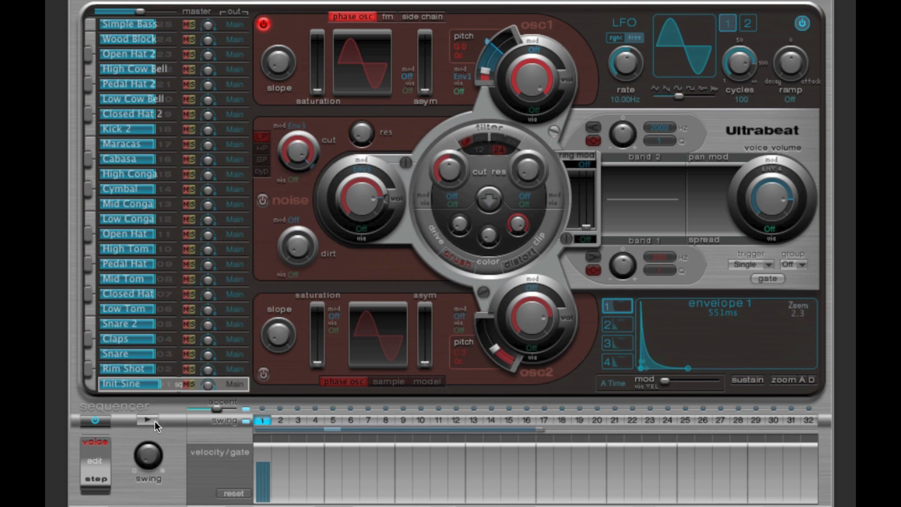
mouse_move(641, 330)
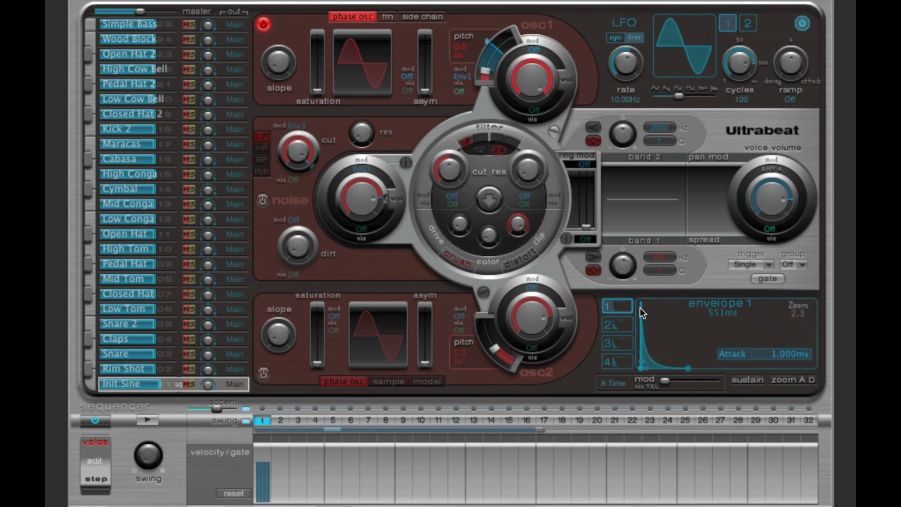
left_click_drag(688, 368, 774, 371)
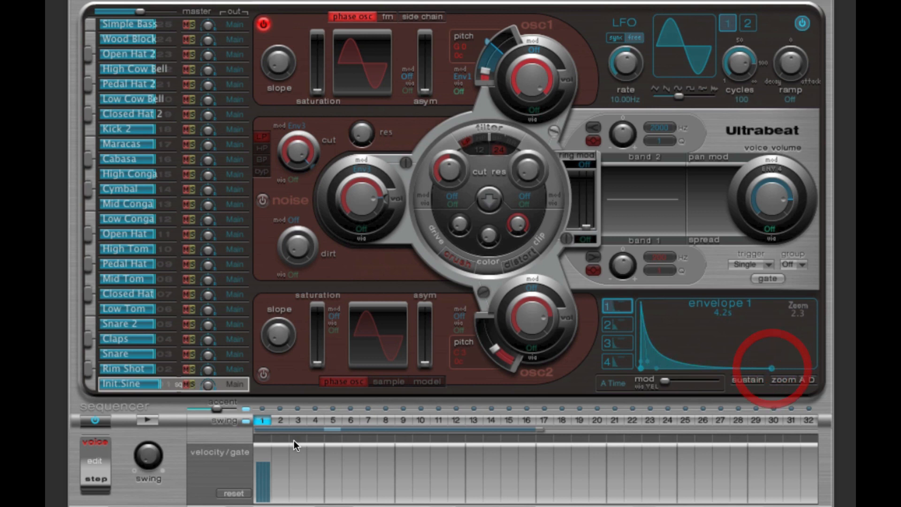
left_click(138, 417)
mouse_move(280, 420)
left_mouse_down()
mouse_move(356, 421)
mouse_move(280, 421)
left_mouse_up()
left_click(151, 420)
left_click(150, 419)
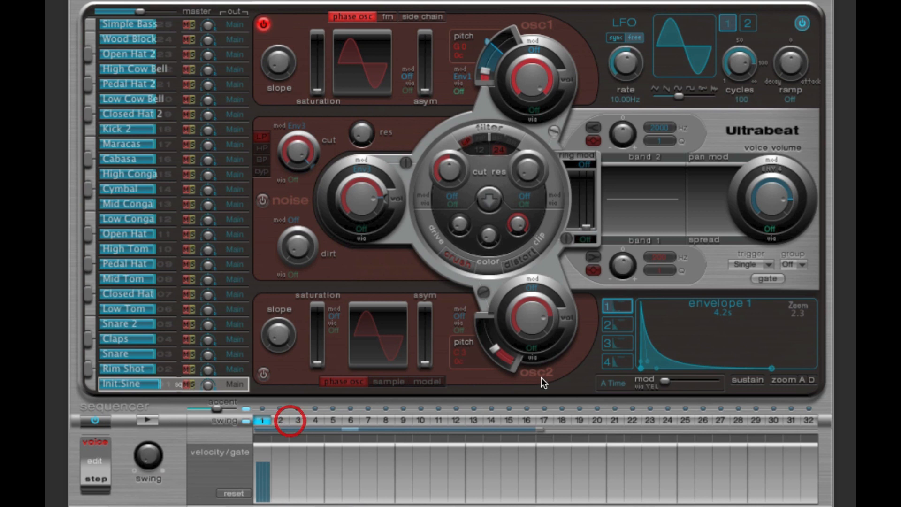
Step: Raise envelope 1's decay curve handle for a gentler slope, shorten the envelope to about 1.2 s, and play the pattern
left_click(645, 313)
left_click_drag(652, 364, 666, 355)
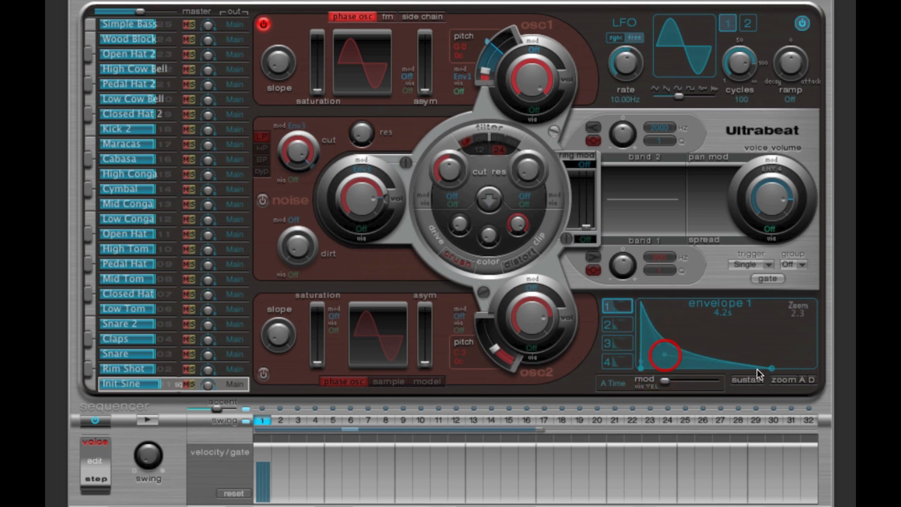
left_click_drag(769, 368, 708, 369)
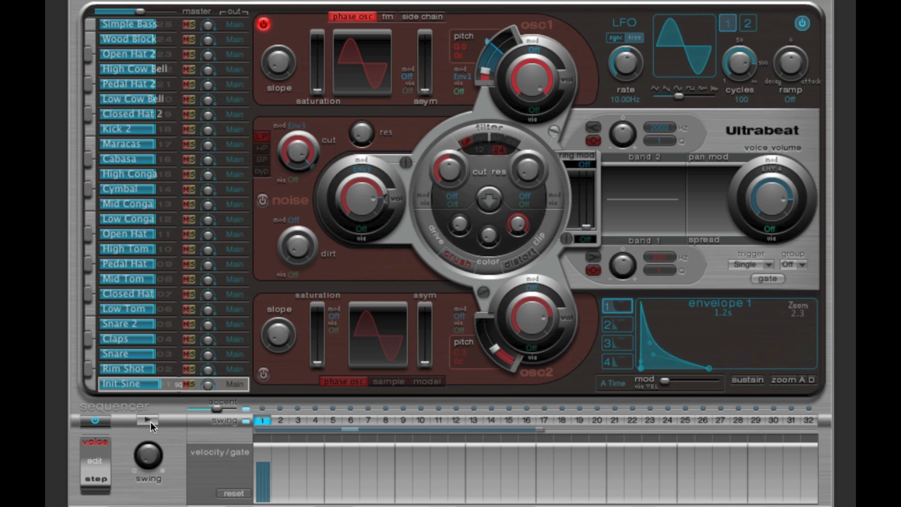
left_click(150, 420)
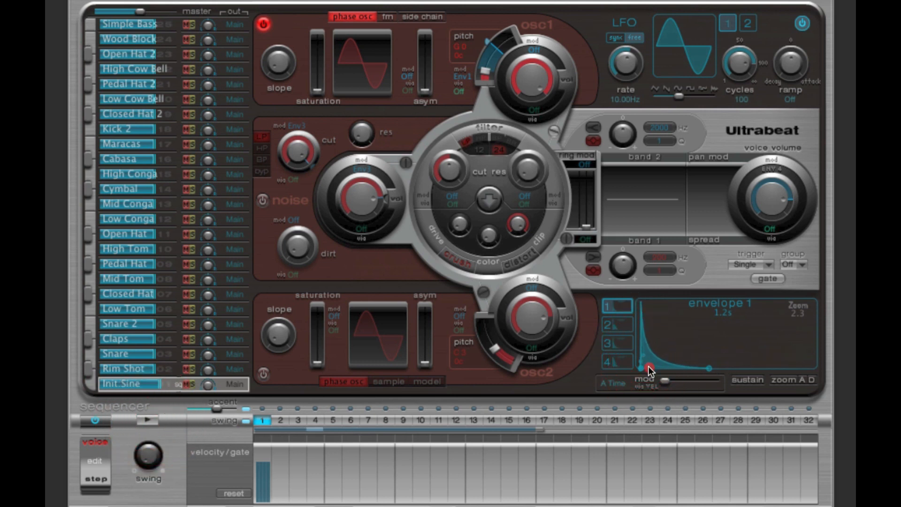
Step: Lengthen envelope 1's decay to a total envelope time of about 4.7 s and play the pattern
left_click_drag(708, 368, 777, 370)
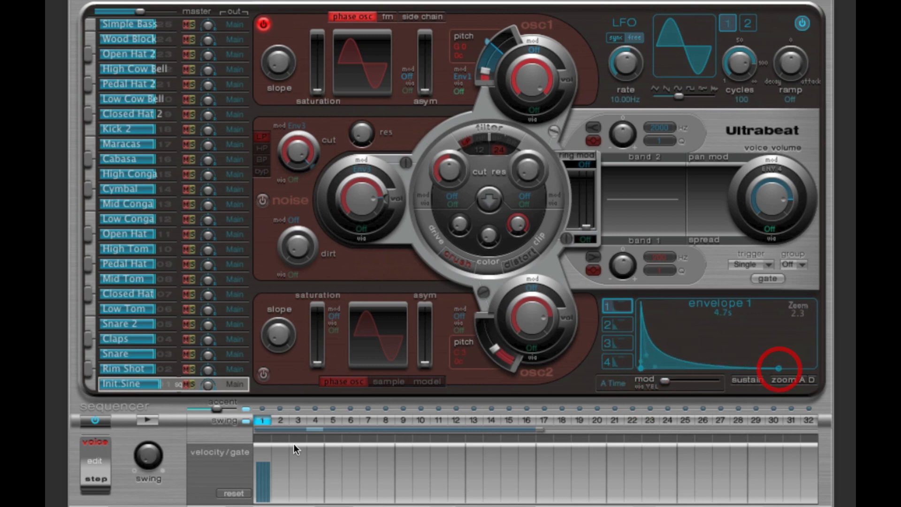
left_click(151, 420)
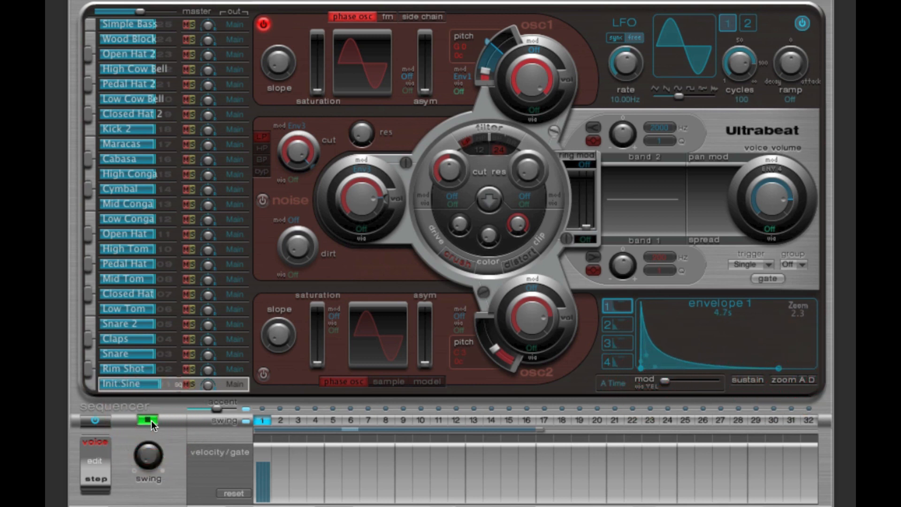
left_click(151, 420)
Step: Shorten envelope 1's decay to about 1.1 s, start the pattern, and reduce the decay further to about 590 ms
left_click_drag(778, 369, 707, 373)
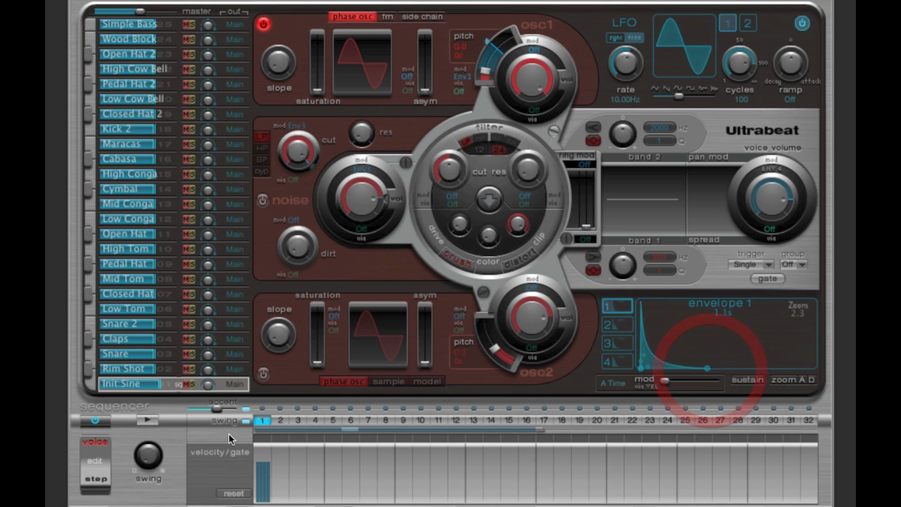
left_click(151, 419)
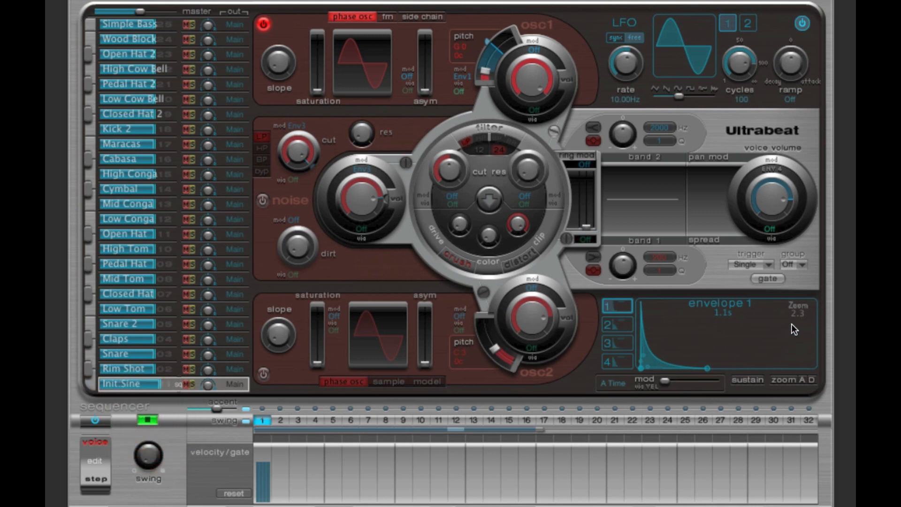
left_click_drag(797, 313, 798, 289)
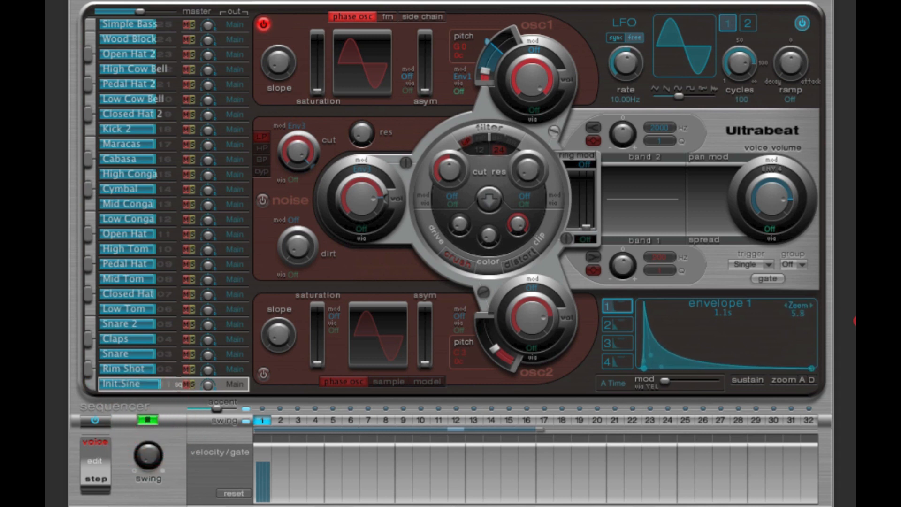
left_click_drag(811, 368, 769, 371)
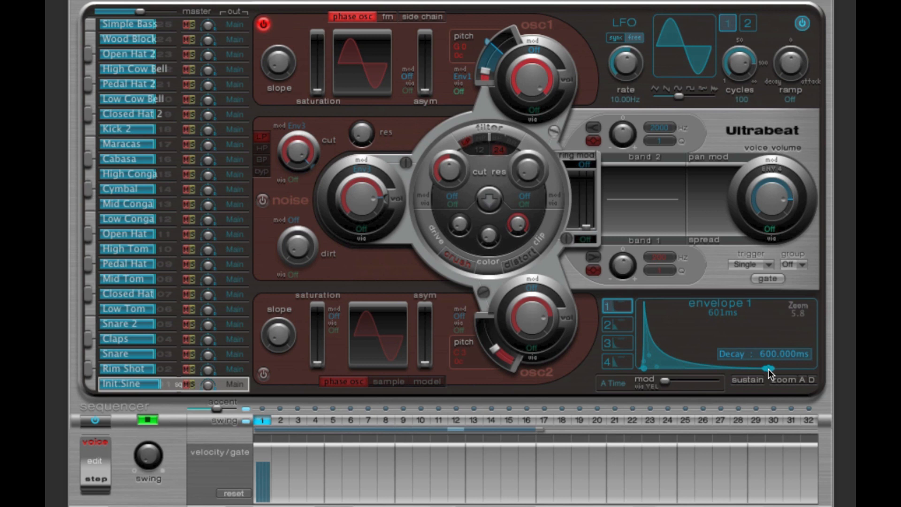
left_click_drag(767, 369, 767, 368)
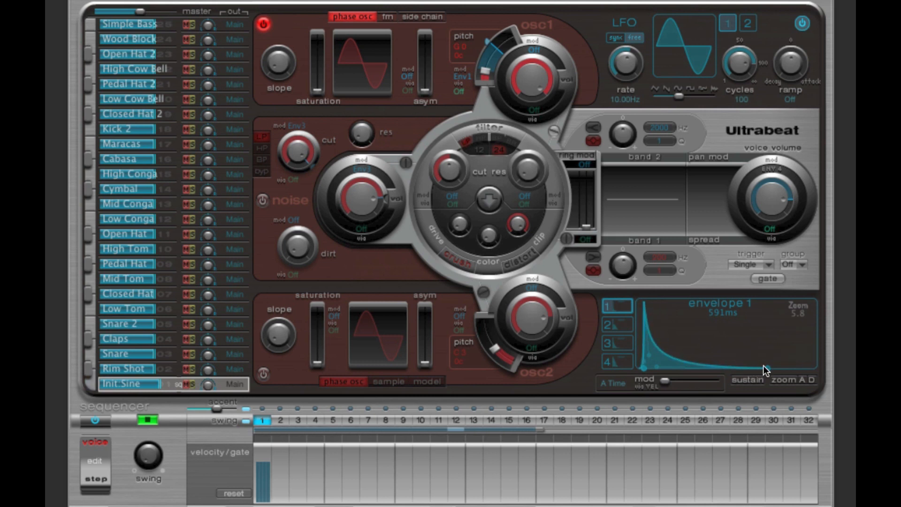
Step: Reduce envelope 1's decay through 420 ms to 110 ms as the pattern plays, and stop playback
mouse_move(767, 366)
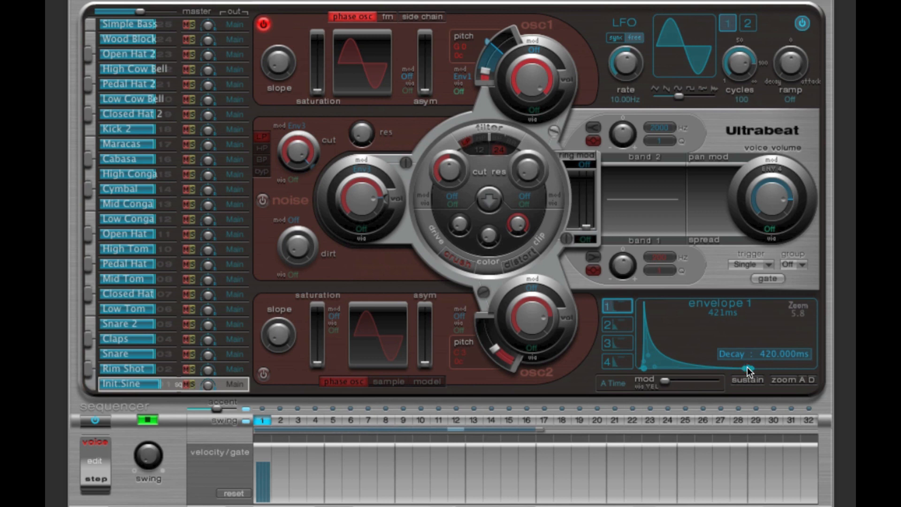
mouse_move(747, 368)
left_mouse_down()
mouse_move(693, 369)
mouse_move(831, 375)
mouse_move(753, 373)
left_mouse_up()
left_click_drag(752, 373, 696, 373)
left_click(148, 419)
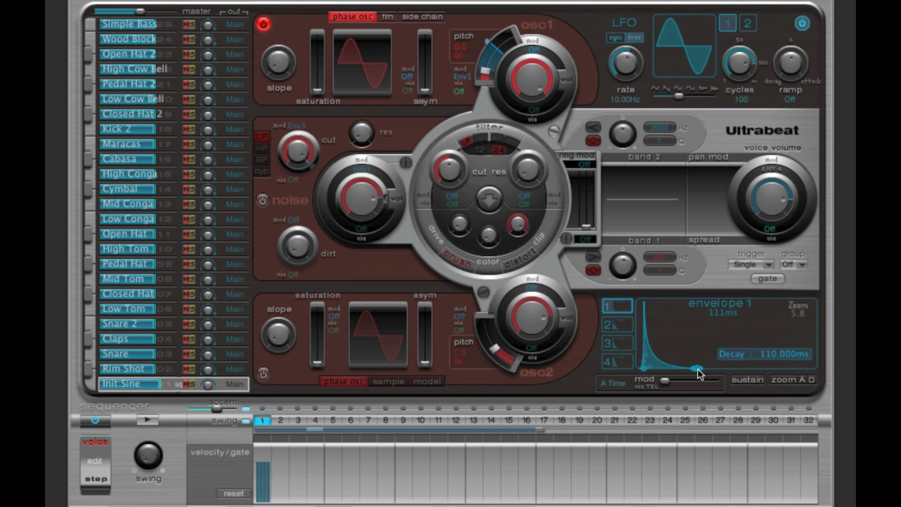
Step: Lengthen envelope 1 to about 1.1 s through its decay, audition the pattern, and slow its attack slightly
left_click_drag(700, 369, 814, 370)
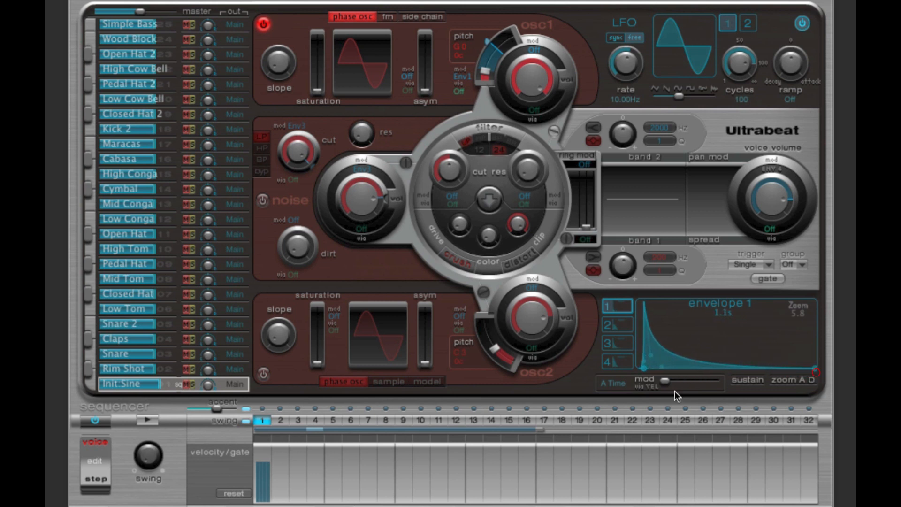
left_click(150, 420)
left_click(646, 368)
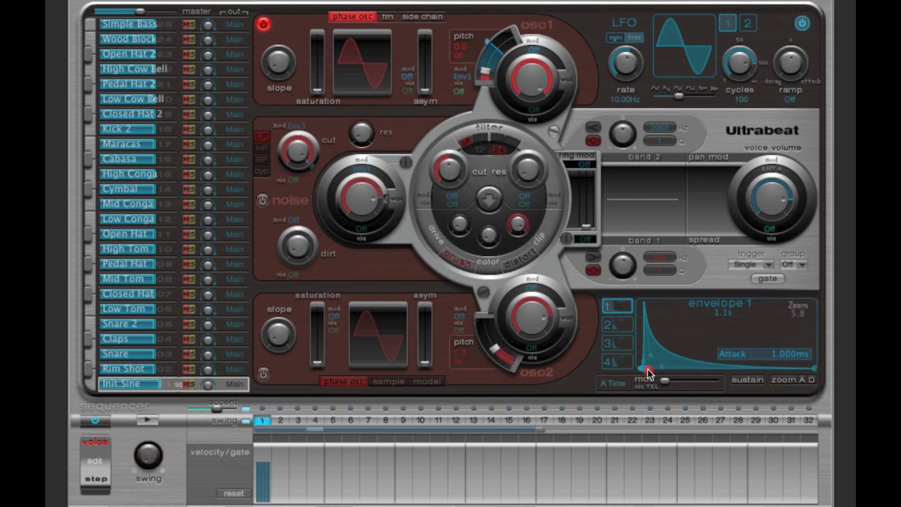
left_click_drag(648, 369, 663, 369)
Step: Add hits on steps 4 and 6 of the sequencer and play the pattern
left_click(315, 420)
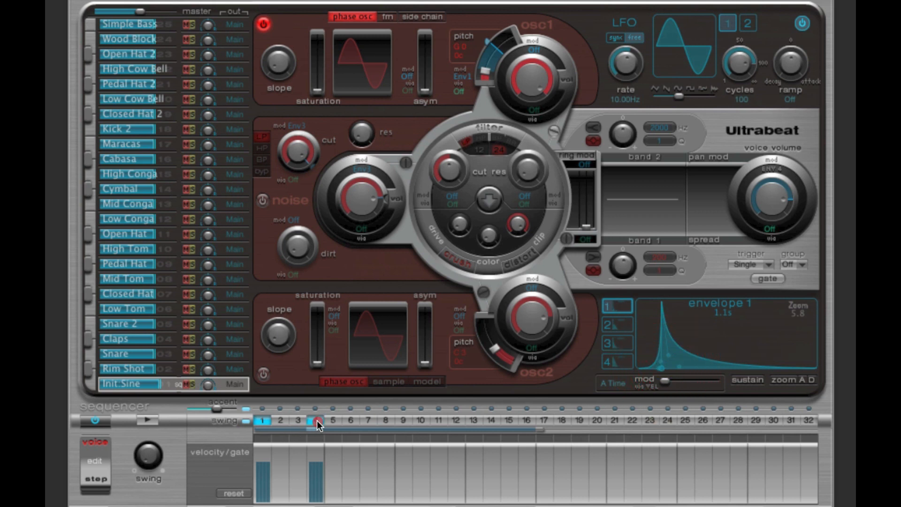
left_click(349, 420)
left_click(149, 419)
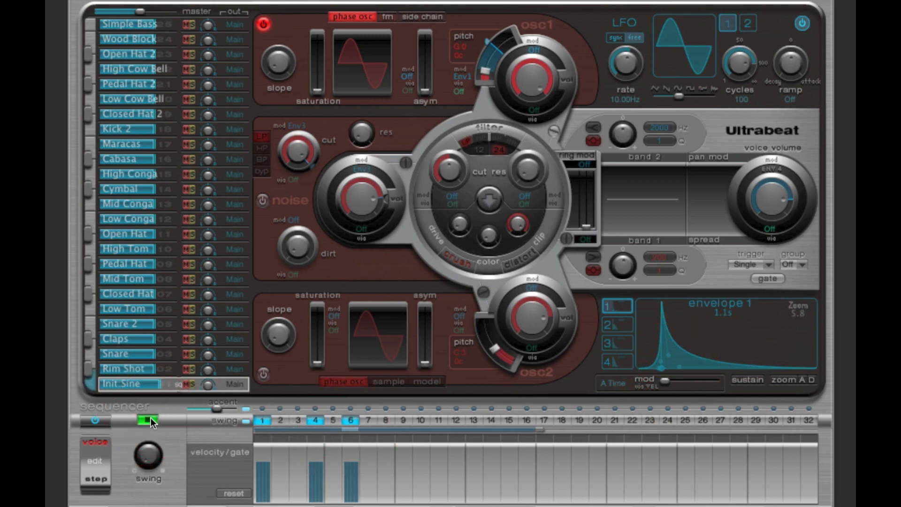
left_click(149, 419)
Step: Replace the sequencer hits on steps 4 and 6 with a single hit on step 5
left_click(317, 420)
left_click(347, 420)
left_click(334, 420)
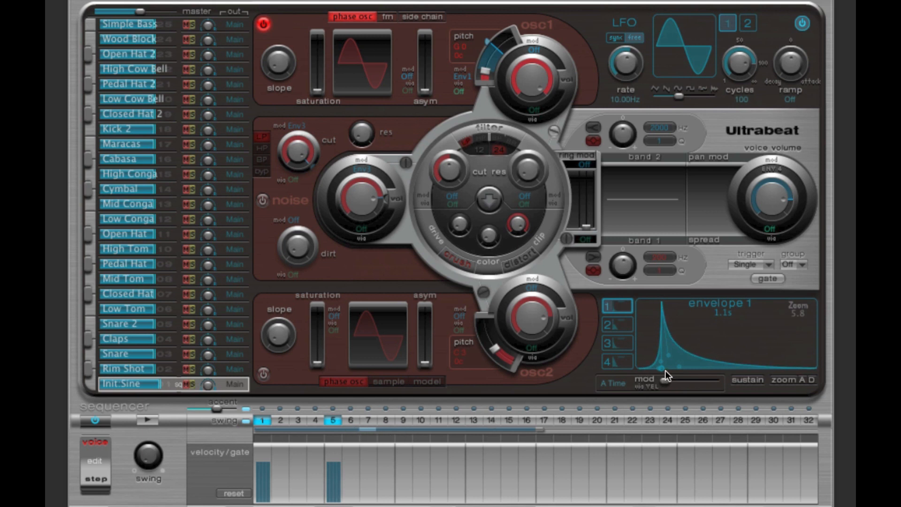
Step: Set envelope 1's attack to 1 ms and play the pattern
left_click_drag(661, 368, 646, 369)
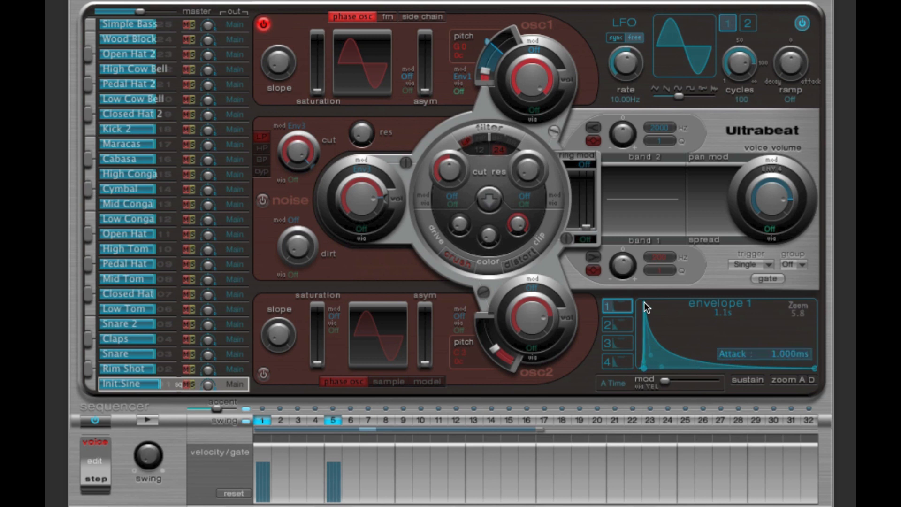
mouse_move(643, 302)
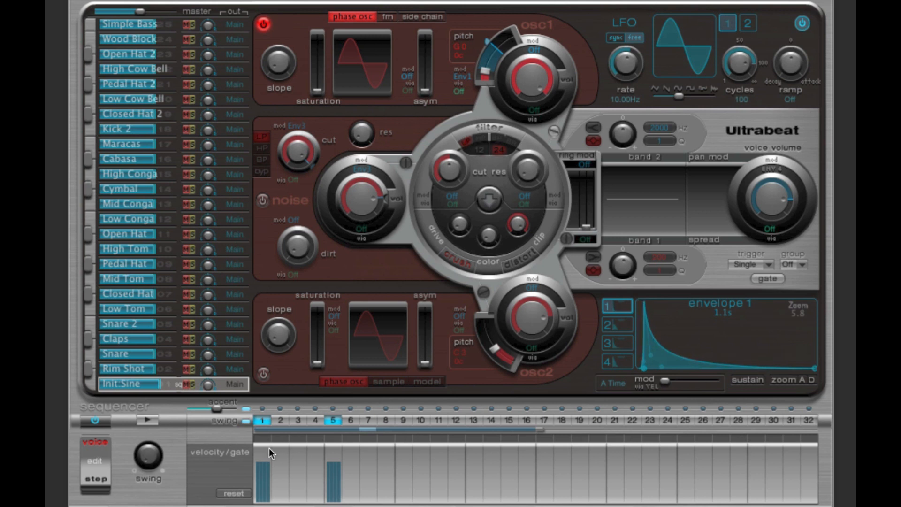
left_click(154, 418)
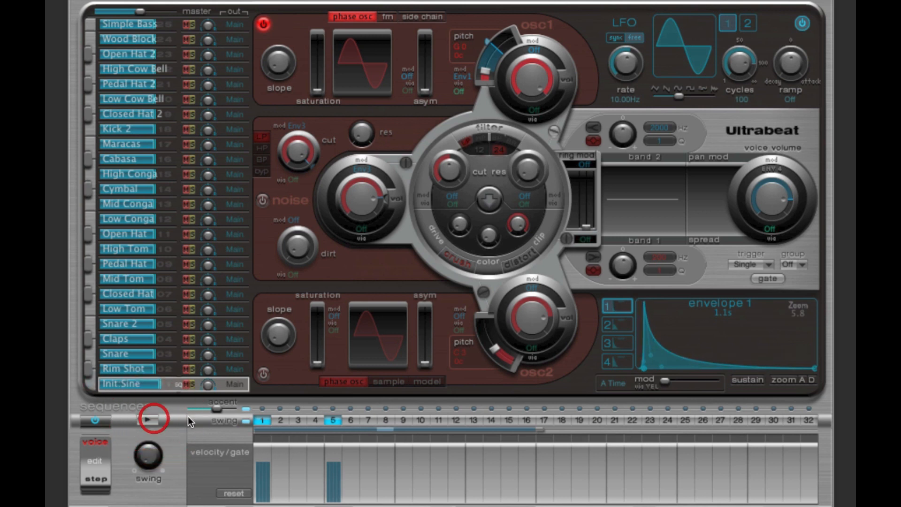
Step: Extend envelope 1's decay to a total length of about 1.3 s and play the pattern
mouse_move(813, 368)
left_mouse_down()
mouse_move(748, 367)
mouse_move(816, 368)
left_mouse_up()
left_click(147, 420)
left_click(150, 421)
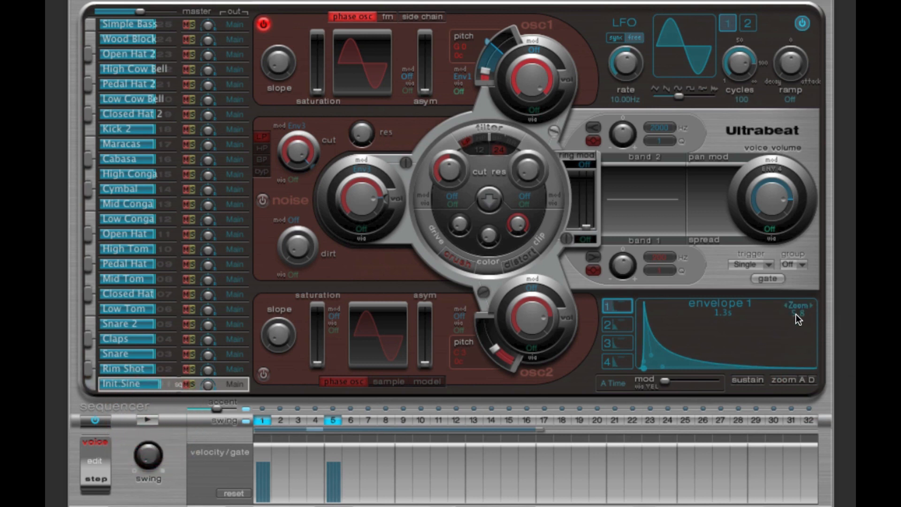
Step: Set the envelope zoom to 4.5, lengthen envelope 1 to about 1.8 s through its decay, and play the pattern
left_click_drag(796, 314, 775, 316)
left_click_drag(775, 368, 809, 368)
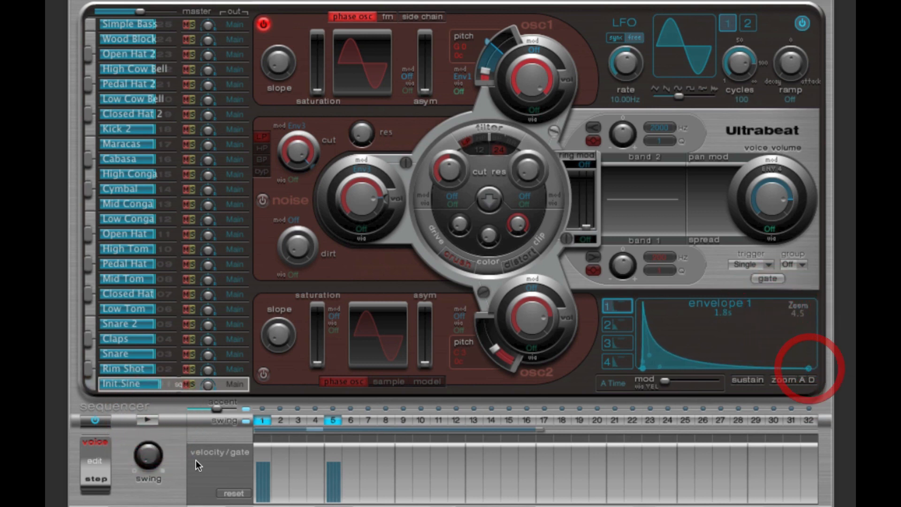
left_click(148, 420)
left_click(150, 420)
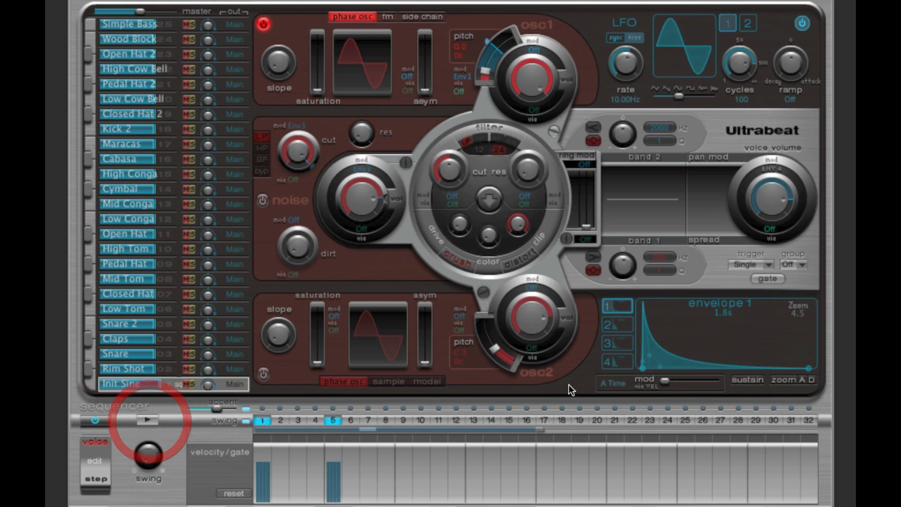
Step: Shorten envelope 1's decay to a total length of about 680 ms and audition the pattern
left_click_drag(807, 369, 745, 370)
left_click(156, 418)
left_click(156, 418)
left_click(144, 419)
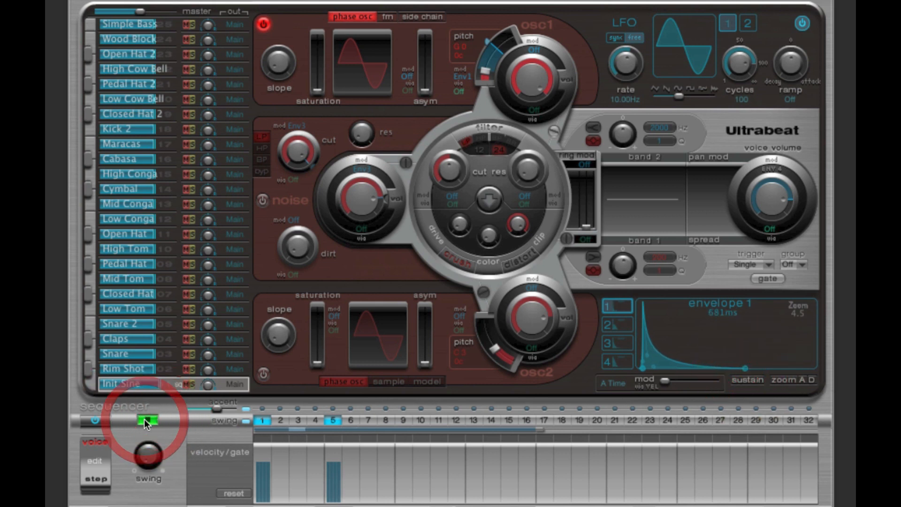
left_click(159, 418)
Step: Shorten envelope 1 to about 190 ms, play the pattern, and lengthen its decay to a total of about 450 ms
left_click_drag(745, 370, 698, 369)
left_click(147, 419)
left_click(146, 419)
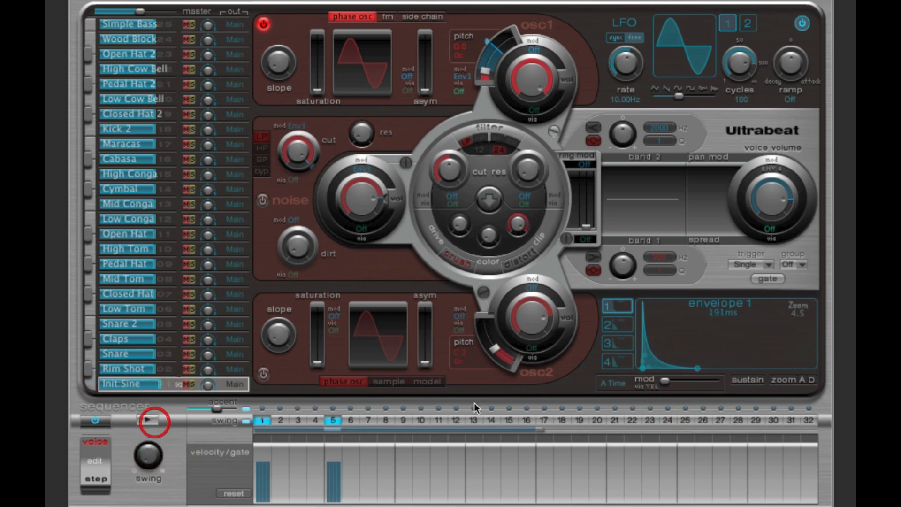
left_click_drag(698, 368, 725, 369)
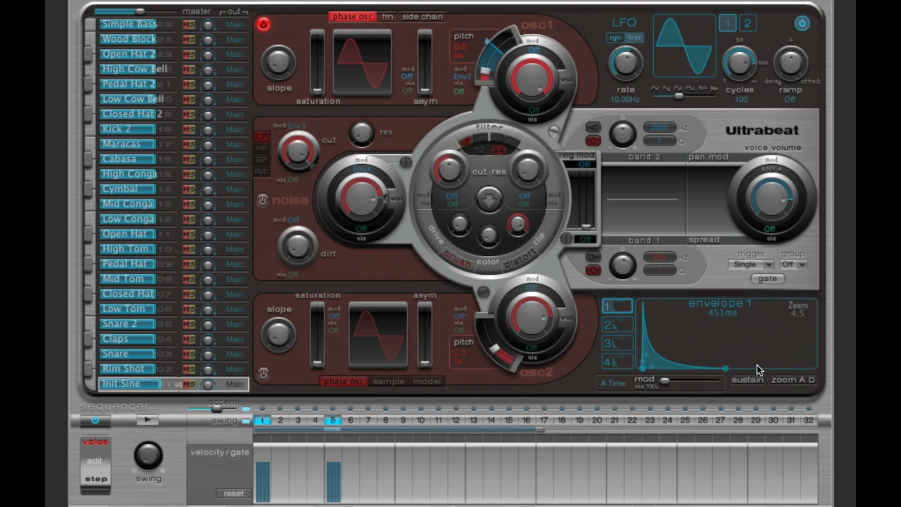
Step: Set the envelope zoom to 4.0 and bend amp envelope 4's decay curve upward into a convex shape
left_click(618, 362)
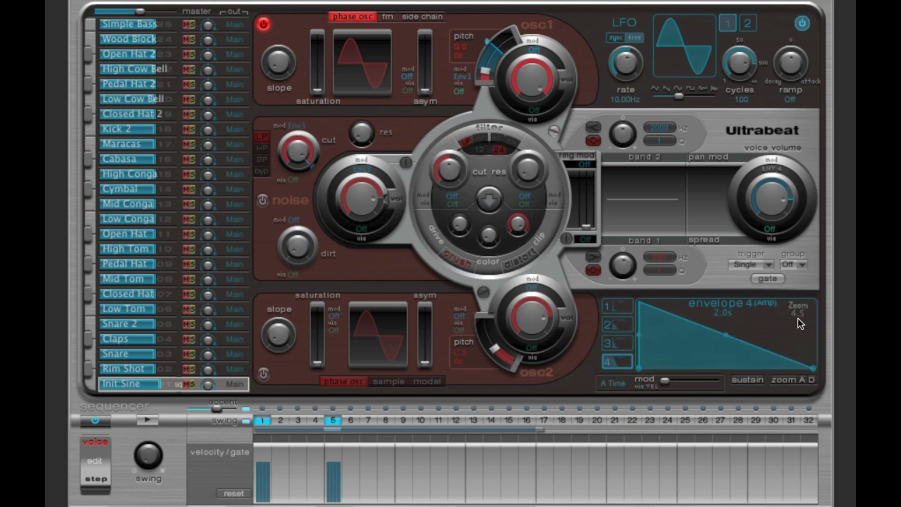
left_click_drag(797, 317, 793, 321)
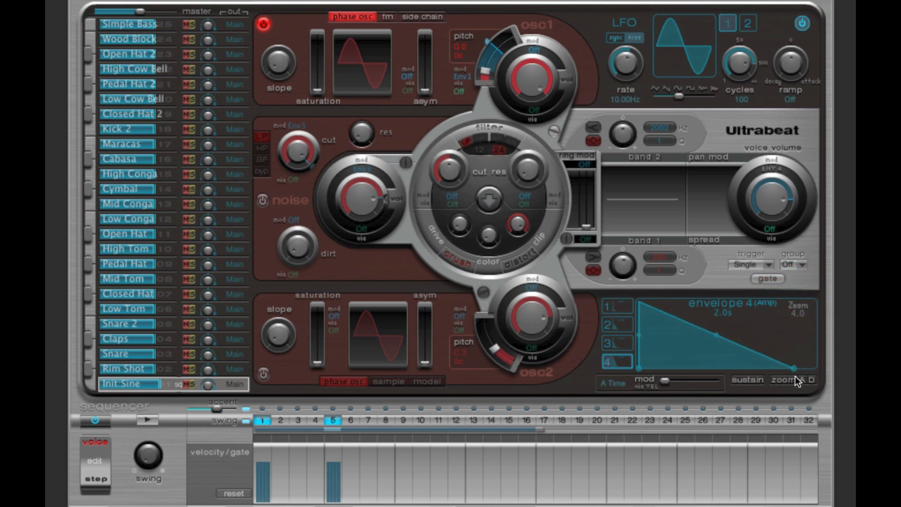
left_click_drag(705, 333, 717, 306)
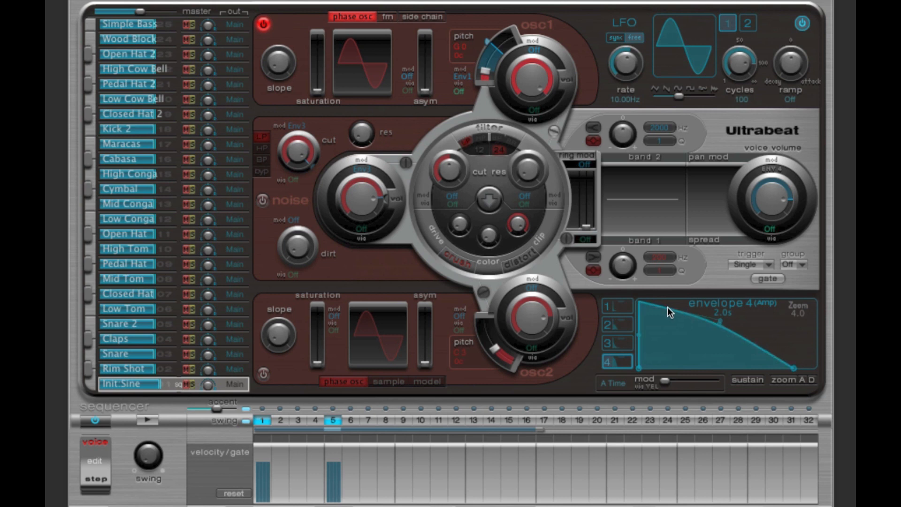
Step: Compare envelope 1 with amp envelope 4 and shorten envelope 4's decay to a total length of about 960 ms
left_click(618, 305)
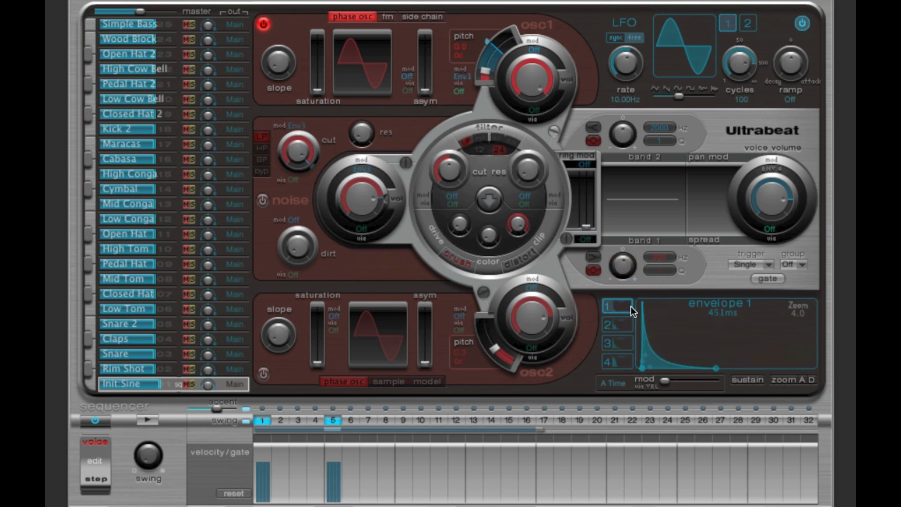
left_click(619, 361)
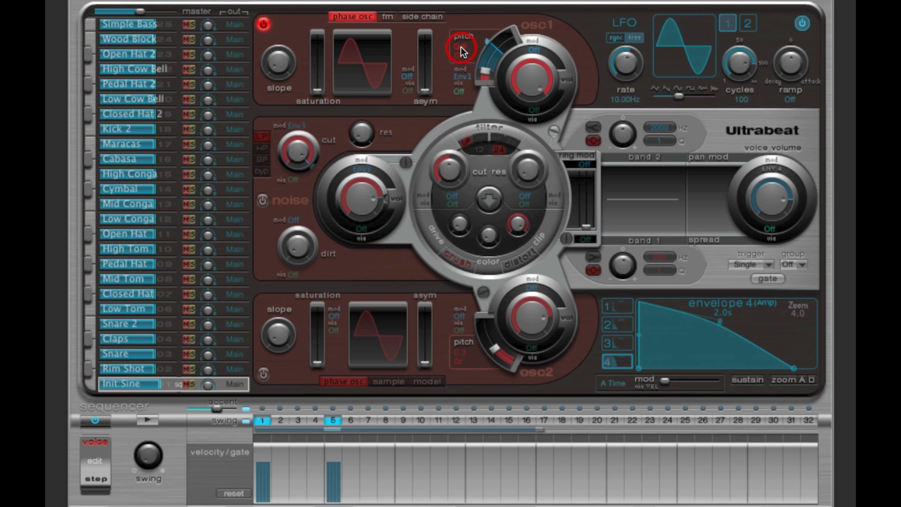
left_click(617, 306)
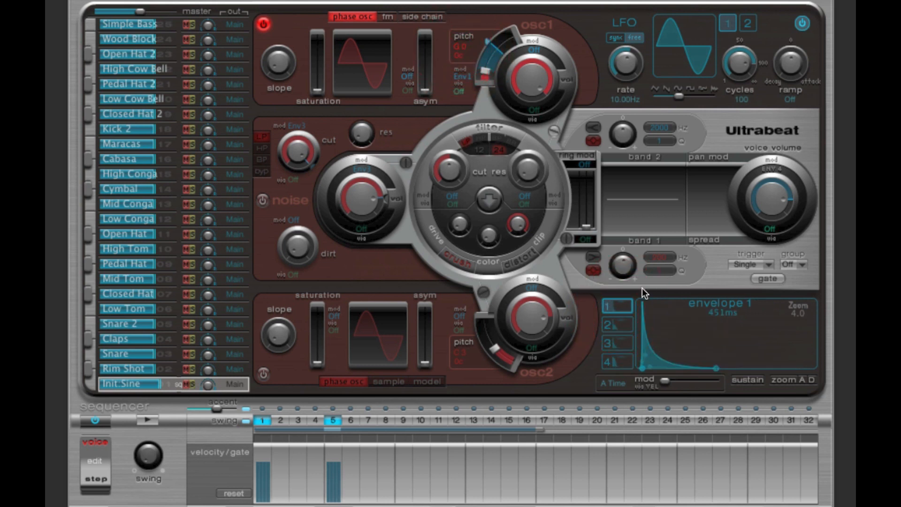
left_click(626, 360)
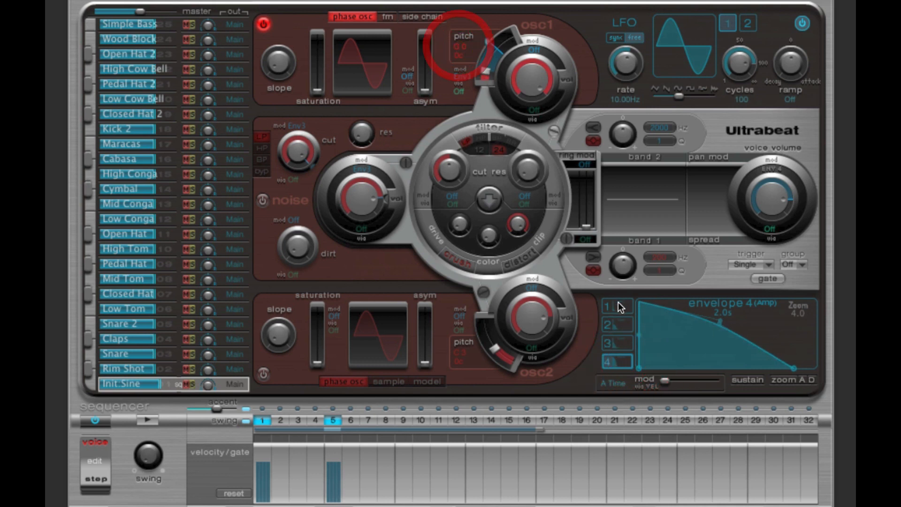
left_click(792, 369)
left_click_drag(792, 370, 744, 370)
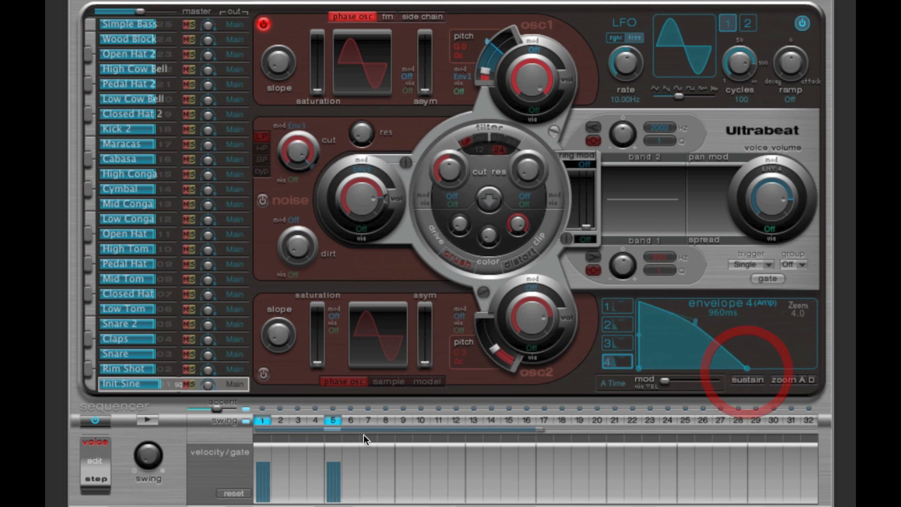
Step: Add hits on steps 9 and 13, and lengthen envelope 4 to about 1.1 s while the pattern plays
left_click(403, 420)
left_click(473, 420)
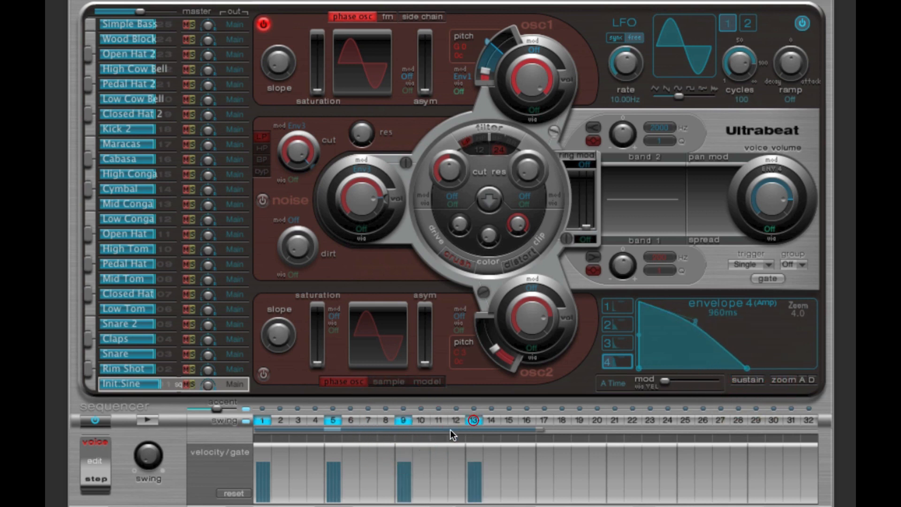
left_click(148, 420)
mouse_move(746, 368)
left_mouse_down()
mouse_move(773, 368)
mouse_move(686, 369)
mouse_move(751, 367)
left_mouse_up()
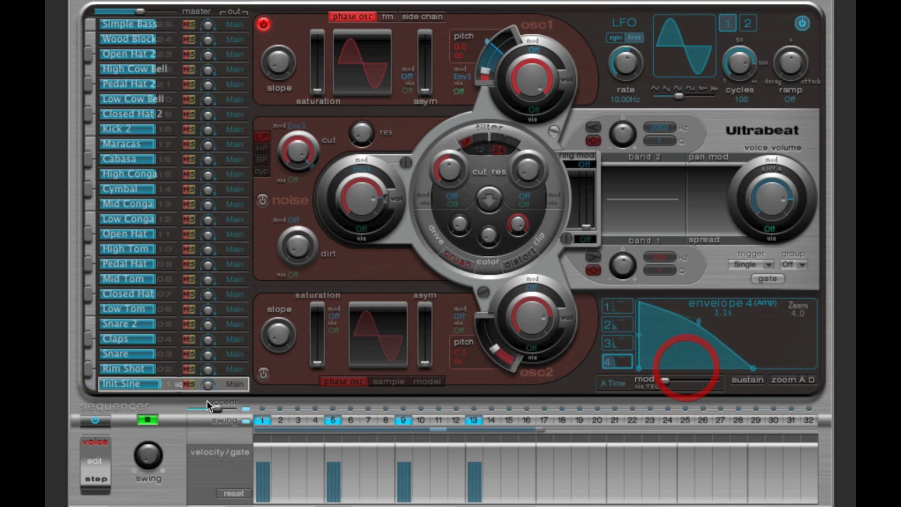
left_click(146, 418)
Step: Clear the sequencer hits on steps 5, 9 and 13, leaving only step 1
left_click(403, 420)
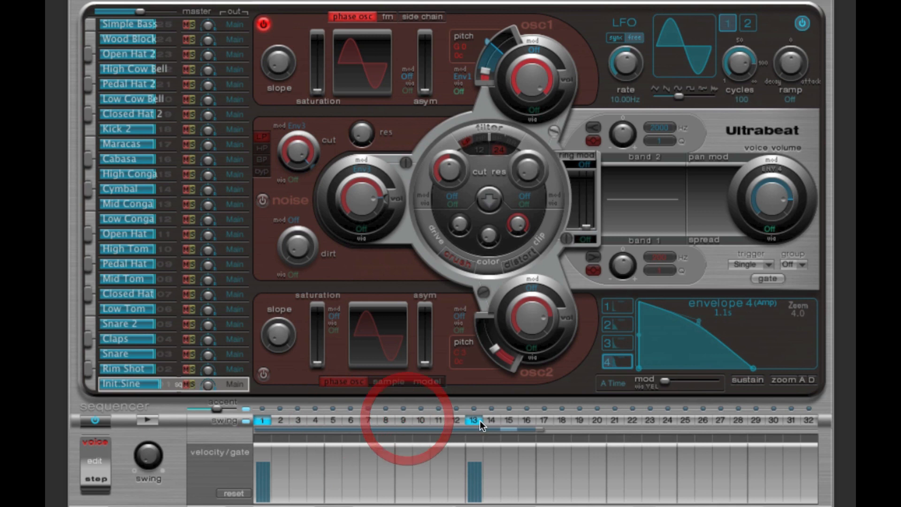
left_click(473, 419)
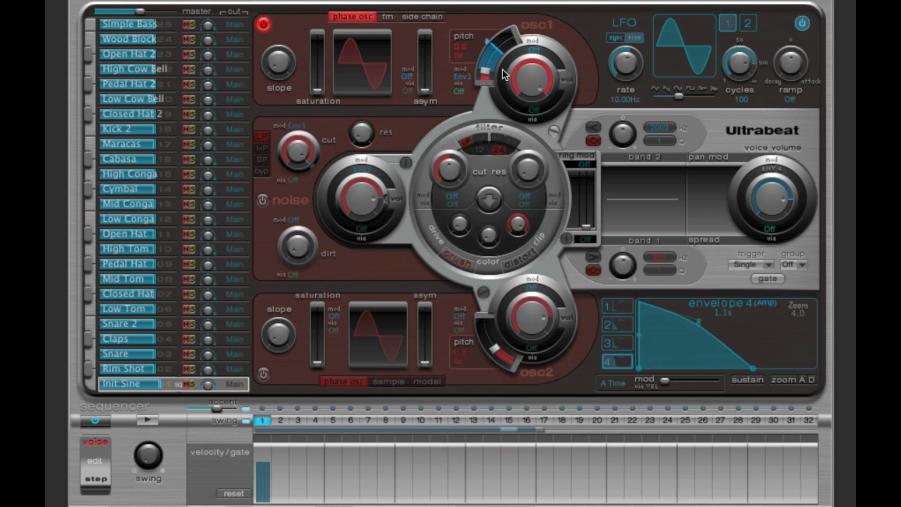
Step: Display envelope 1 and raise its modulation amount on oscillator 1's pitch while the pattern plays
left_click(622, 304)
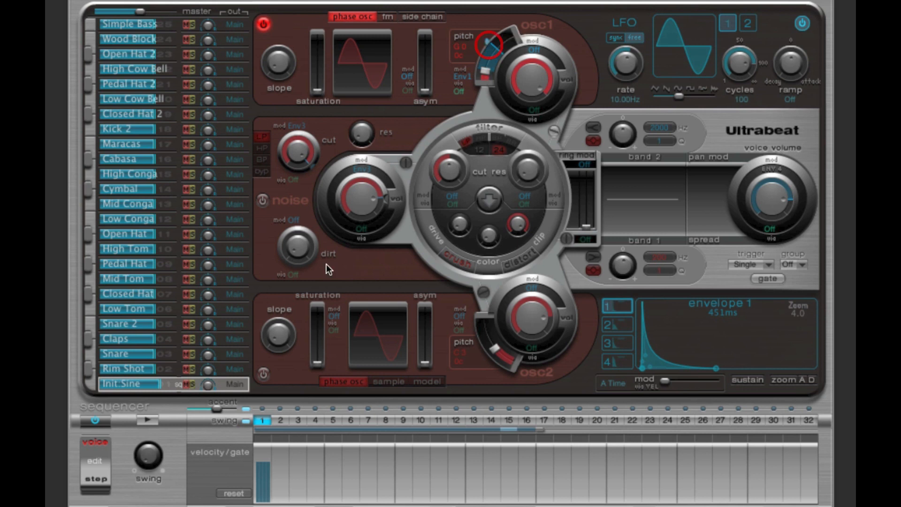
left_click(147, 420)
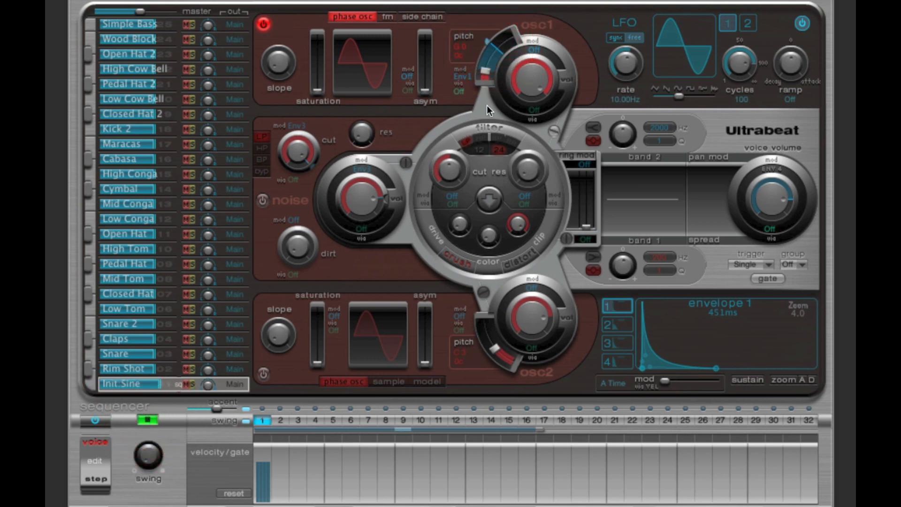
left_click_drag(488, 43, 496, 27)
left_click(147, 419)
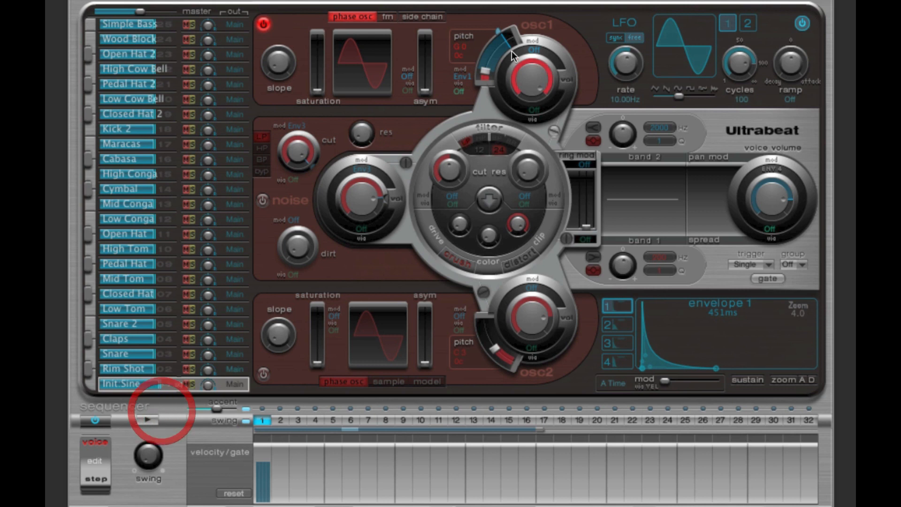
Step: Set envelope 1's decay to 1700 ms, auditioning the pattern before and after the change
mouse_move(643, 303)
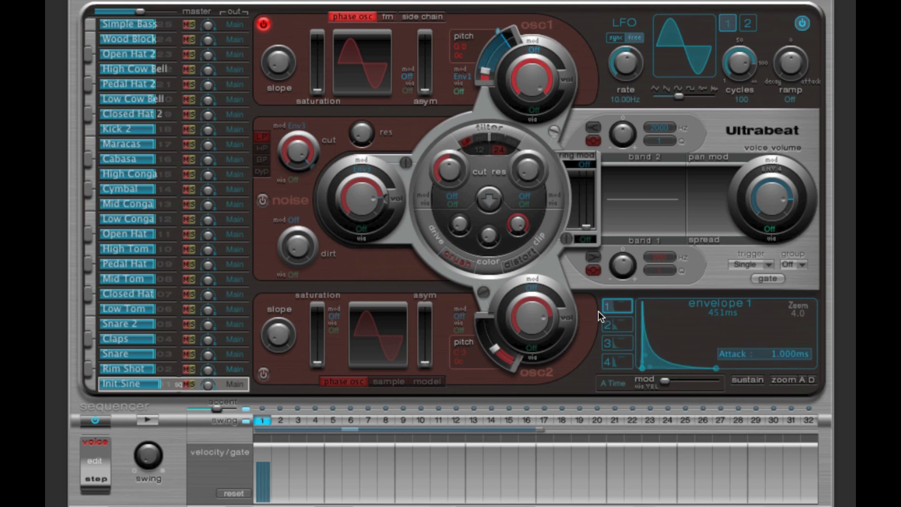
left_click(153, 420)
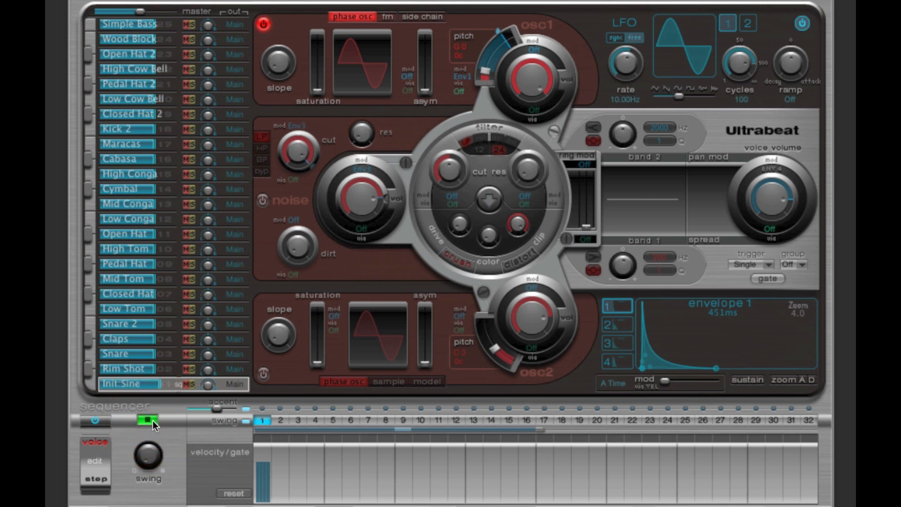
left_click(152, 420)
left_click_drag(722, 370, 788, 370)
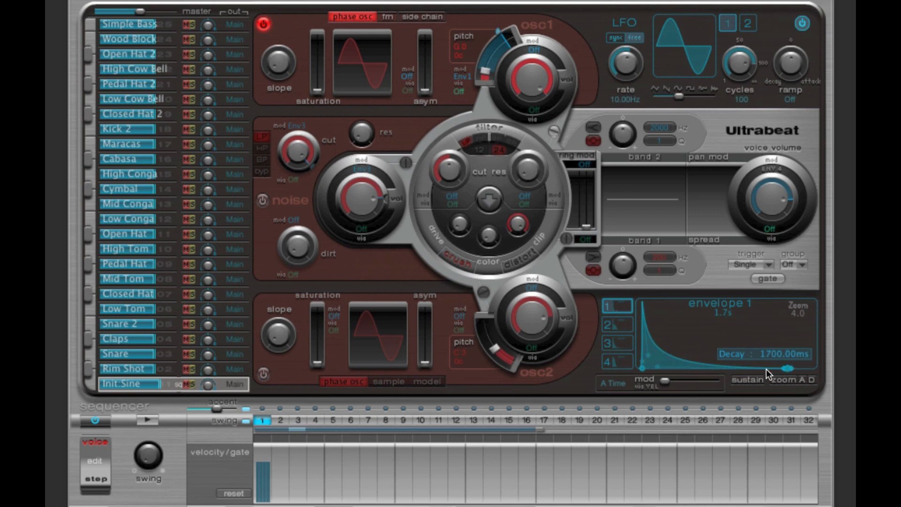
left_click(150, 420)
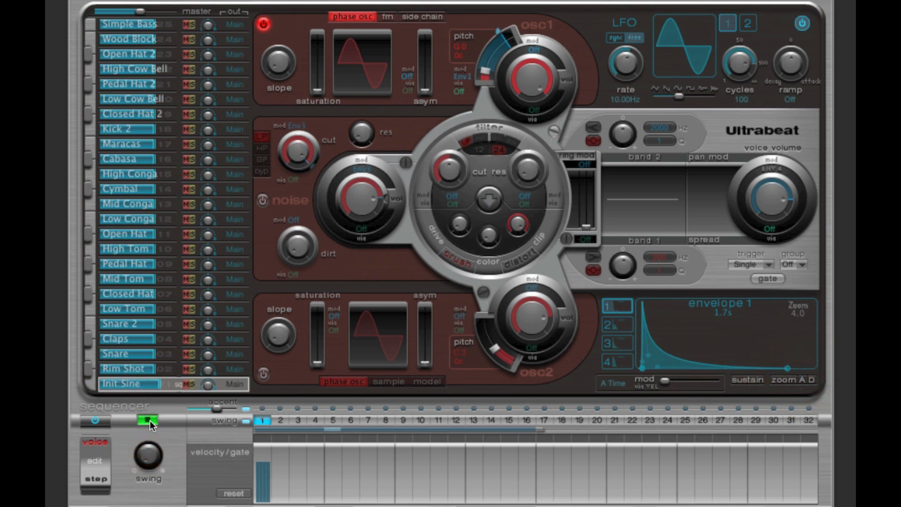
left_click(150, 420)
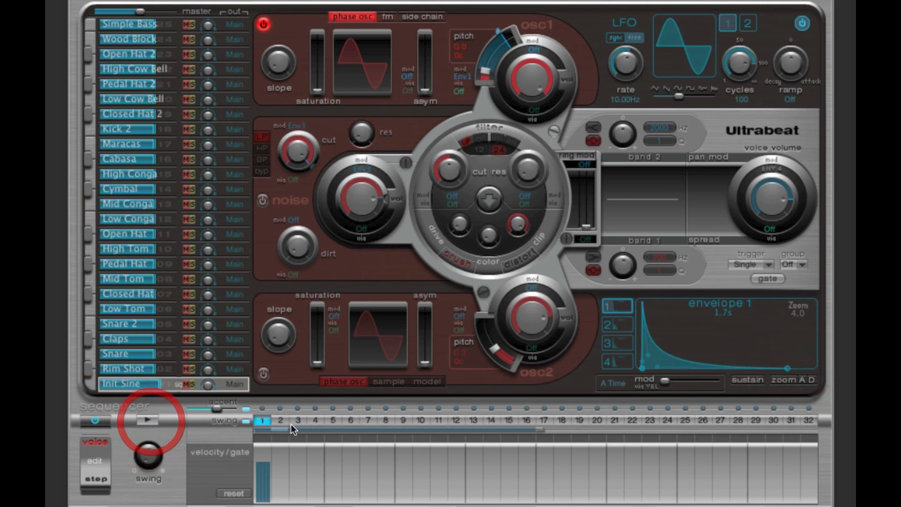
Step: Fill sequencer steps 2 through 5 with hits and play the pattern
left_click(283, 420)
left_click_drag(283, 420, 333, 420)
left_click(147, 420)
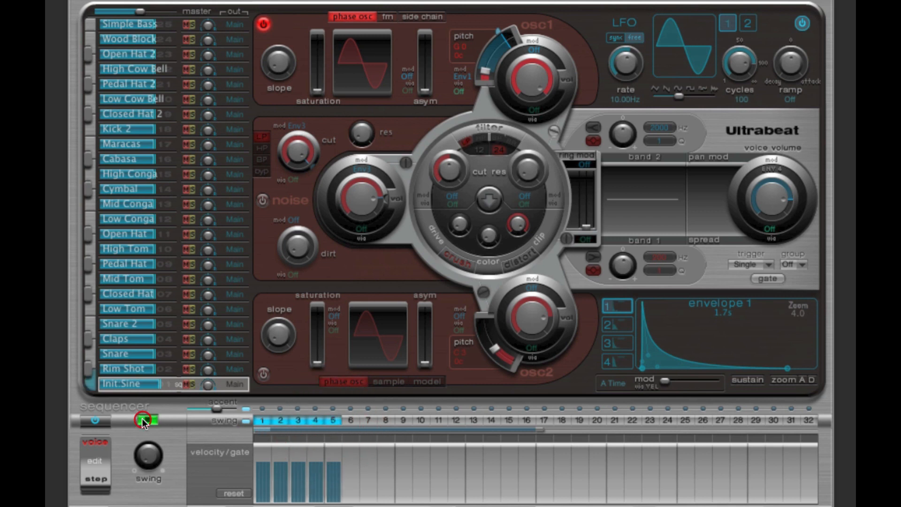
Step: Clear the sequencer hits on steps 2 through 5, leaving only step 1, and play the pattern
left_click(147, 420)
left_click(316, 419)
left_click(299, 419)
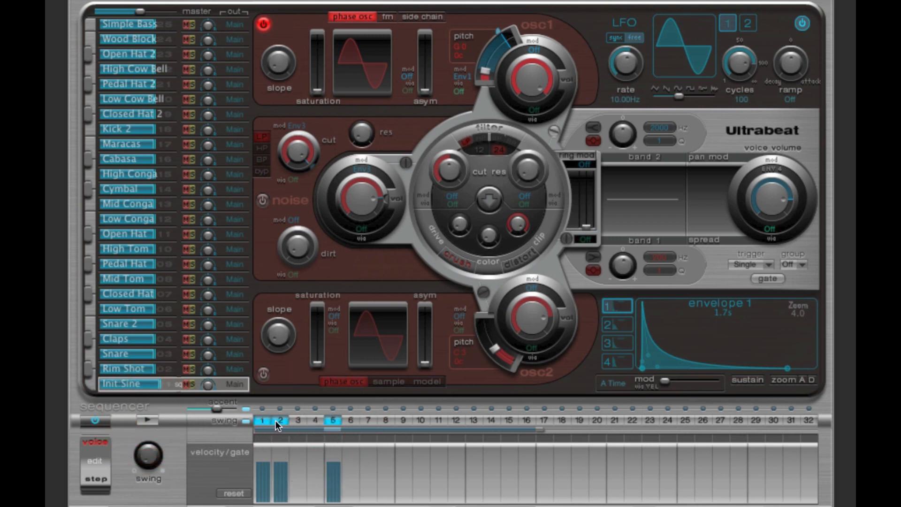
left_click(278, 421)
left_click(147, 420)
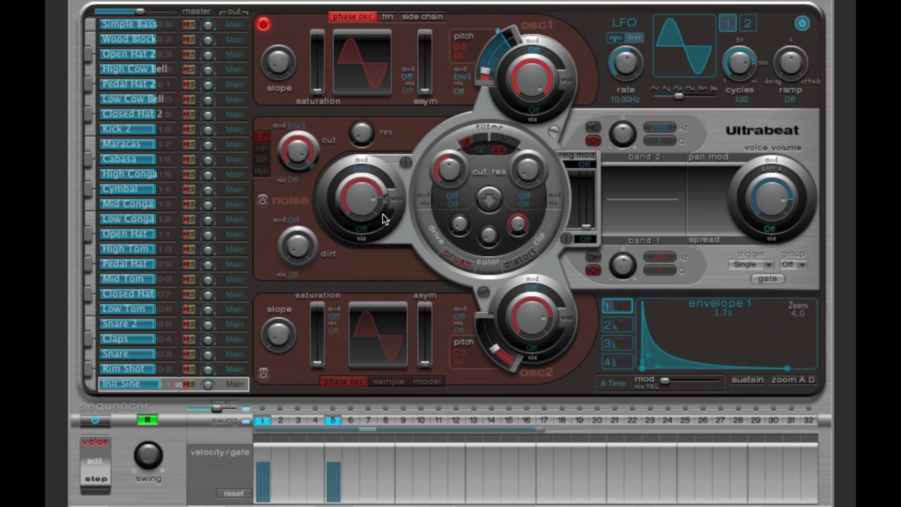
left_click(333, 420)
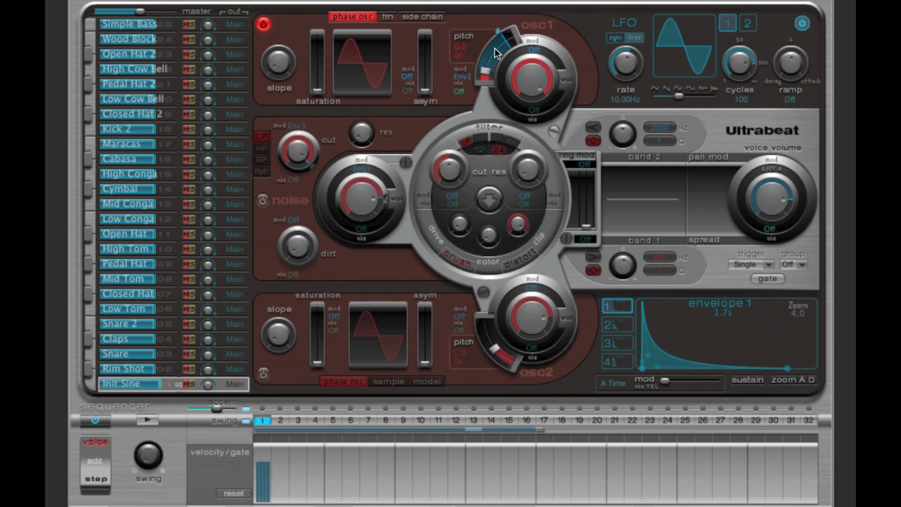
Step: Lower envelope 1's modulation amount on oscillator 1's pitch while the pattern plays
left_click(159, 418)
left_click_drag(497, 35, 484, 51)
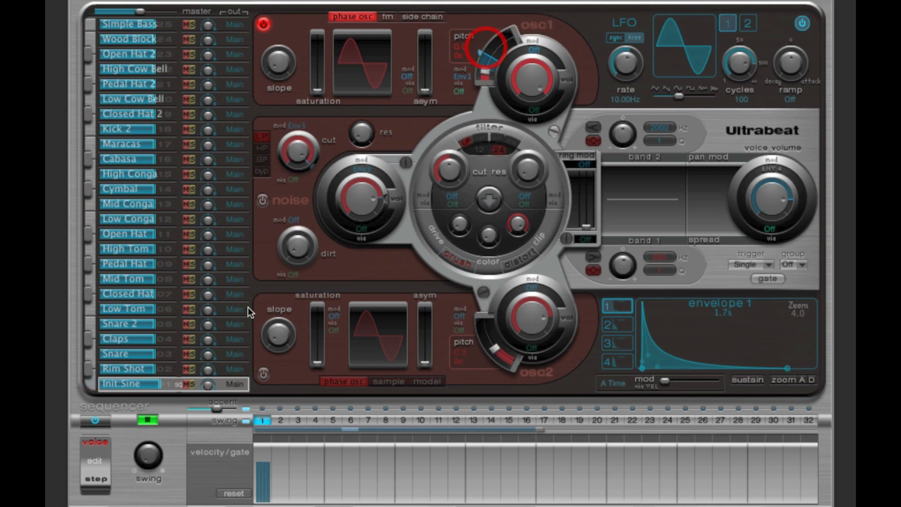
left_click(147, 417)
Step: Shorten envelope 1's decay to 461 ms and slightly raise its modulation amount on oscillator 1's pitch while the pattern plays
left_click_drag(787, 369, 716, 369)
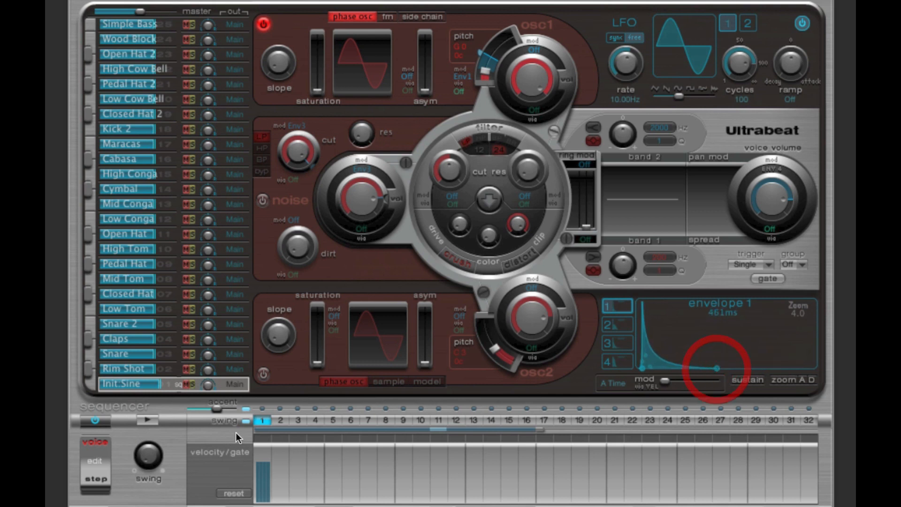
left_click(151, 420)
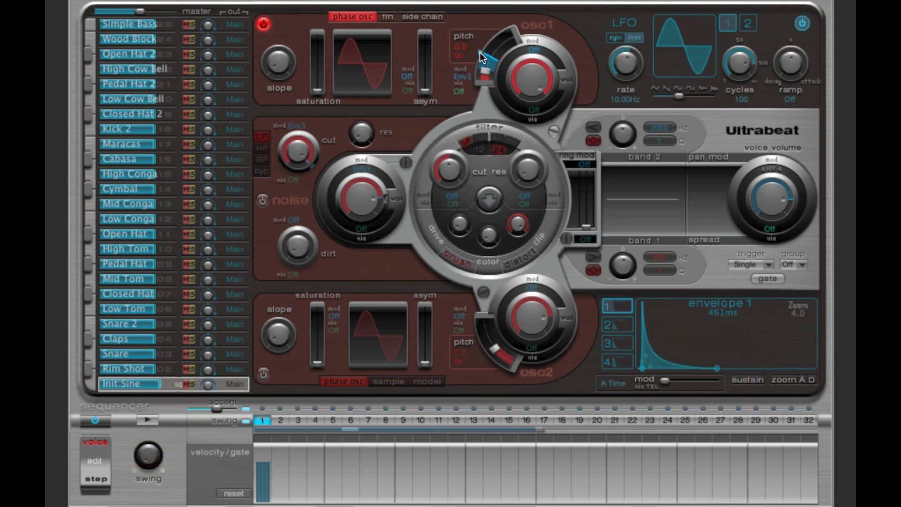
left_click_drag(479, 53, 486, 43)
left_click(150, 420)
Step: Zoom the envelope 1 display to 6.9, trace its sweep on oscillator 1's pitch control, and audition the pattern
left_click_drag(792, 315, 845, 316)
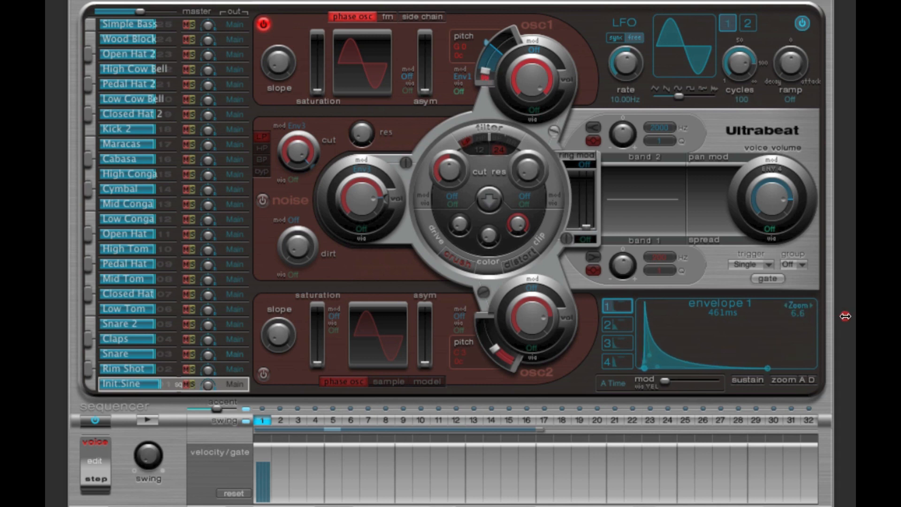
mouse_move(640, 369)
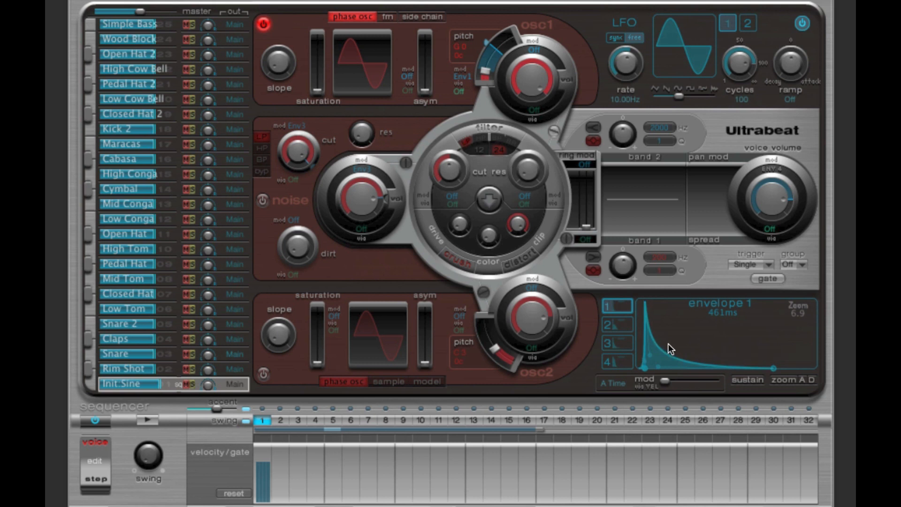
mouse_move(645, 299)
mouse_move(483, 69)
left_mouse_down()
mouse_move(494, 52)
mouse_move(486, 41)
left_mouse_up()
left_click(150, 418)
left_click(150, 418)
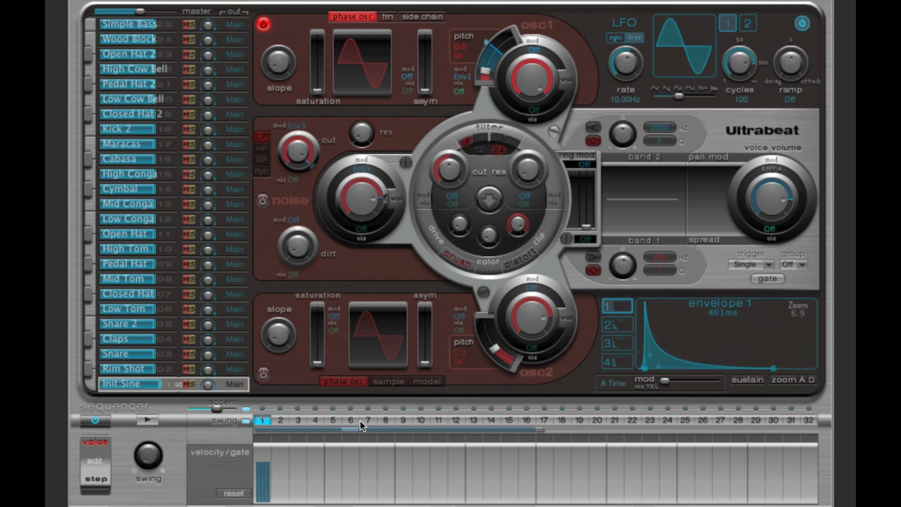
Step: Add hits on steps 5 and 9, grade the velocities from high on step 1 to minimal on step 9, and audition the pattern
left_click(333, 421)
left_click_drag(263, 470, 265, 457)
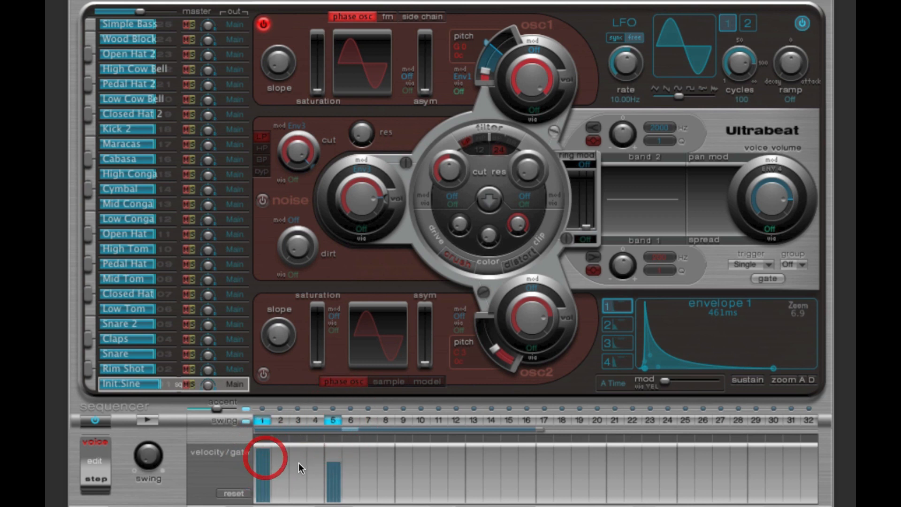
left_click_drag(330, 464, 333, 481)
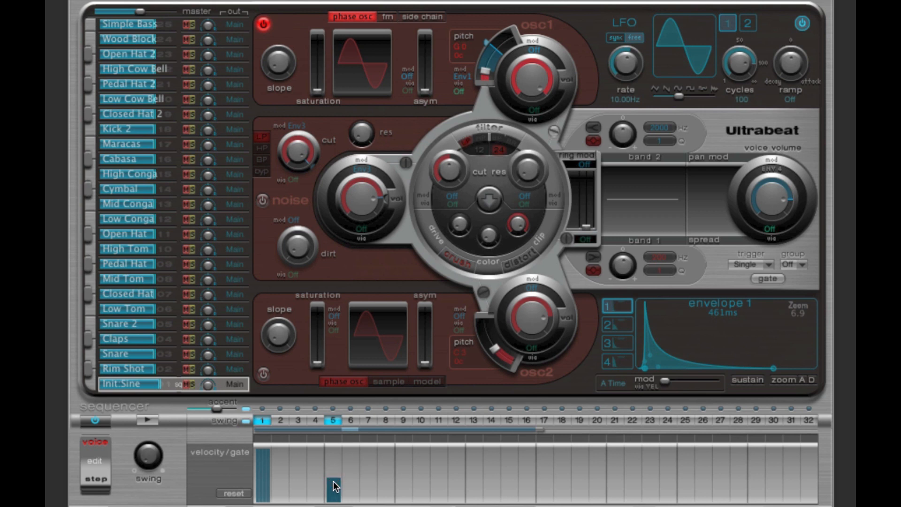
left_click(403, 420)
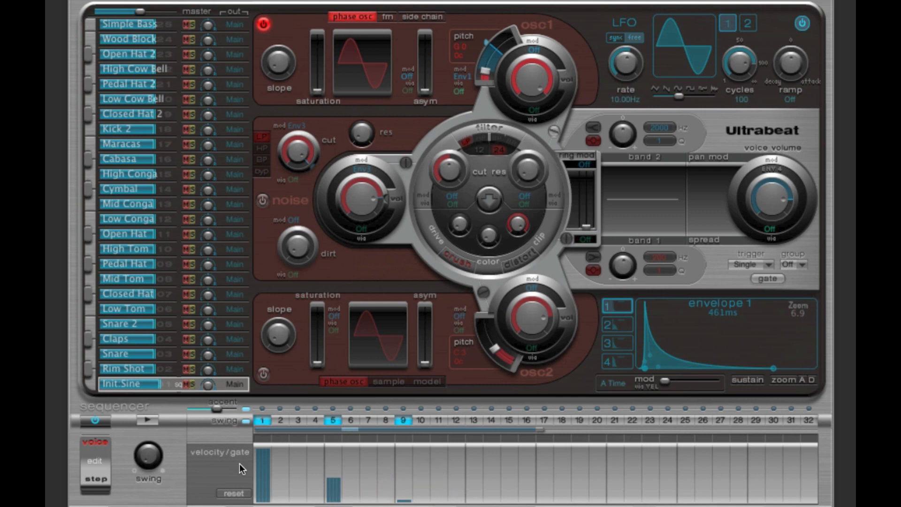
left_click(145, 416)
left_click(145, 417)
Step: Vary the overall voice volume, trying about -4 dB, and audition the pattern at the different levels
mouse_move(769, 201)
left_mouse_down()
mouse_move(775, 221)
mouse_move(770, 204)
left_mouse_up()
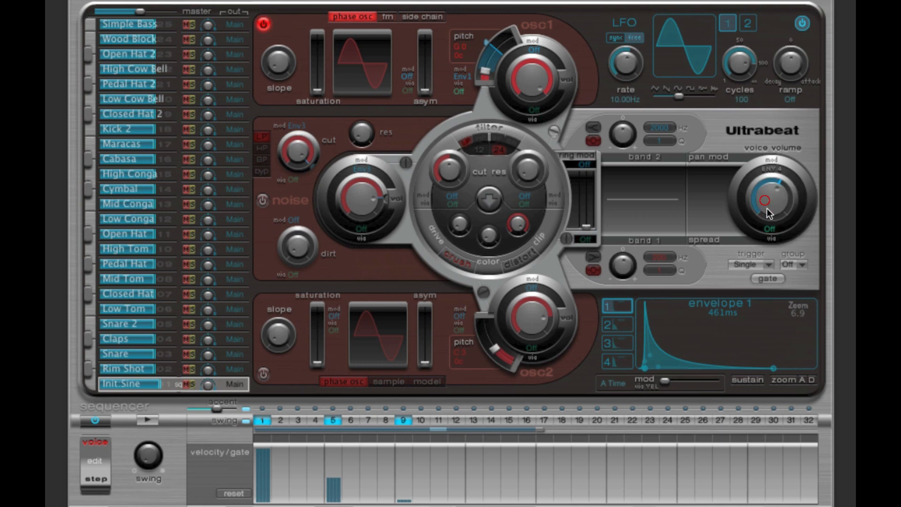
left_click(151, 422)
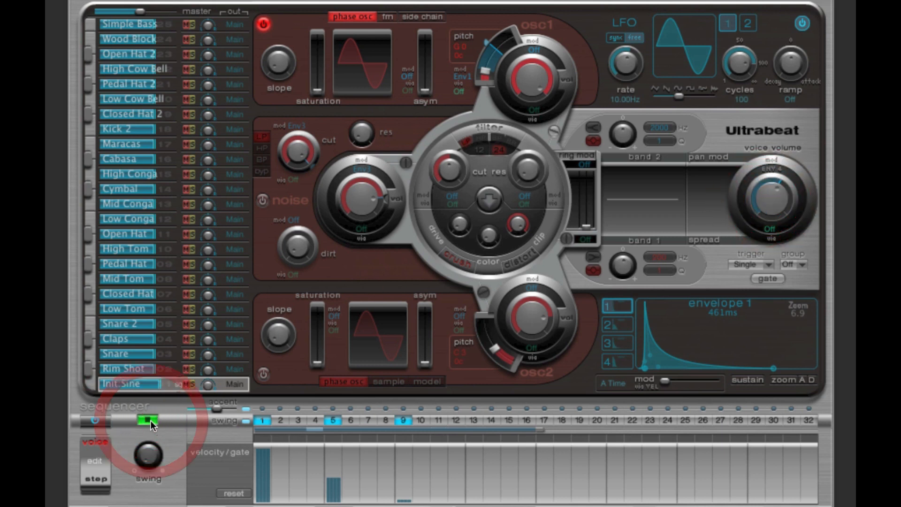
left_click(150, 421)
left_click(772, 205)
left_click_drag(772, 205, 772, 168)
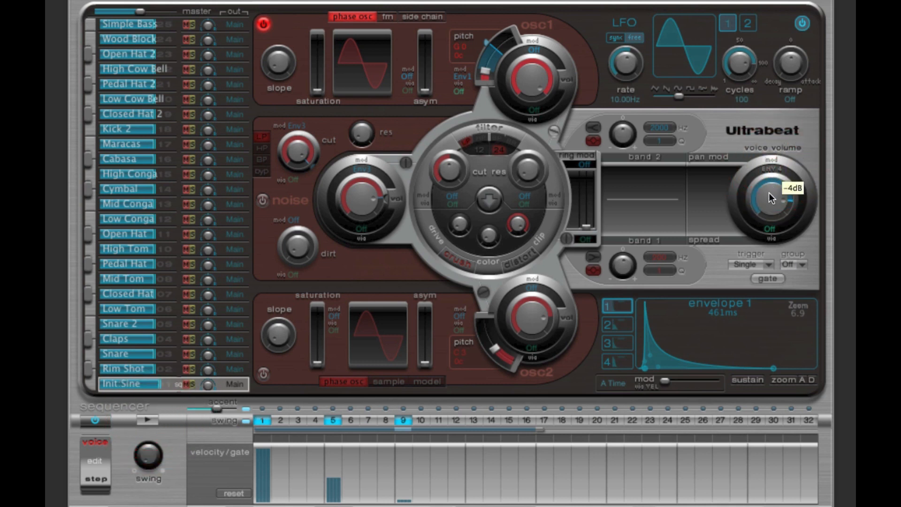
left_click(151, 421)
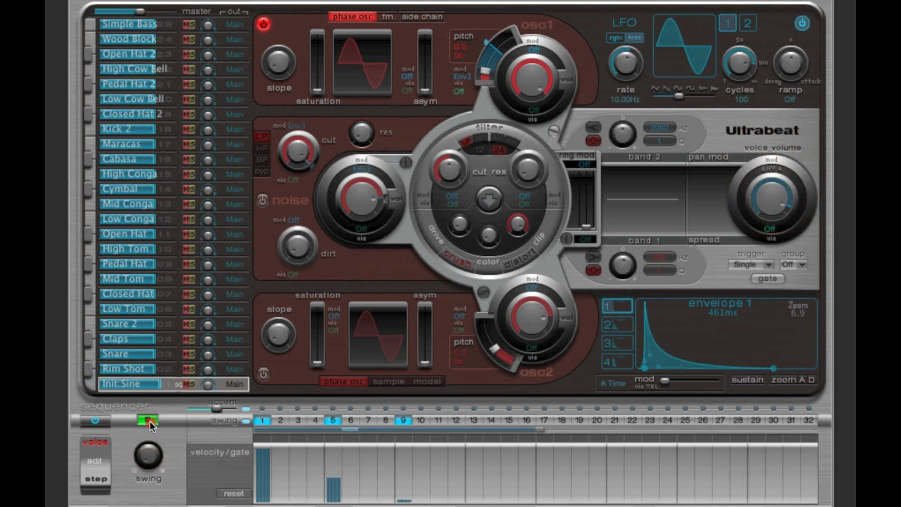
left_click(151, 421)
left_click_drag(761, 196, 764, 210)
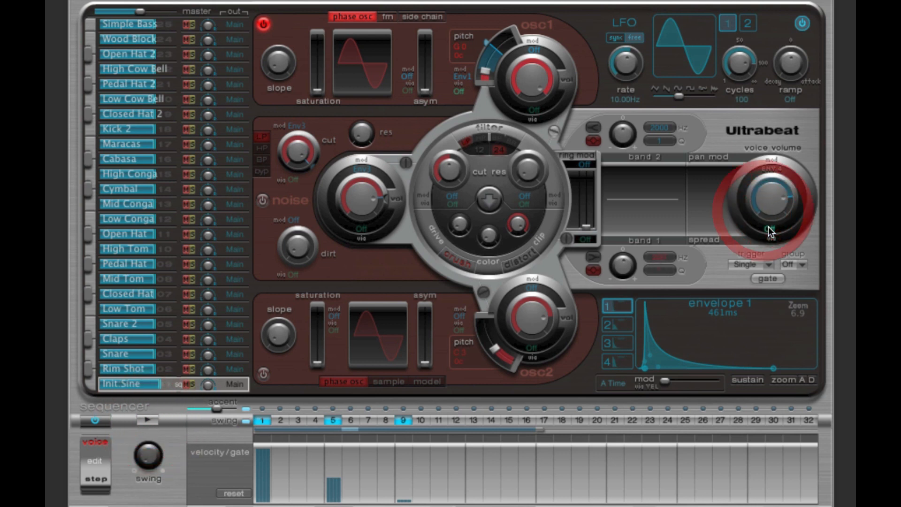
Step: Assign velocity as the voice volume's via source, lower the base volume, and adjust the velocity amount
left_click(771, 232)
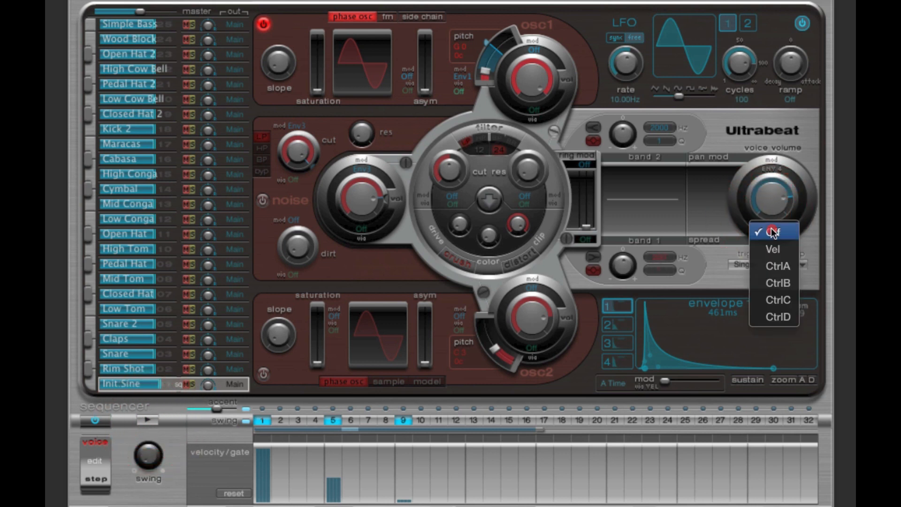
left_click(777, 246)
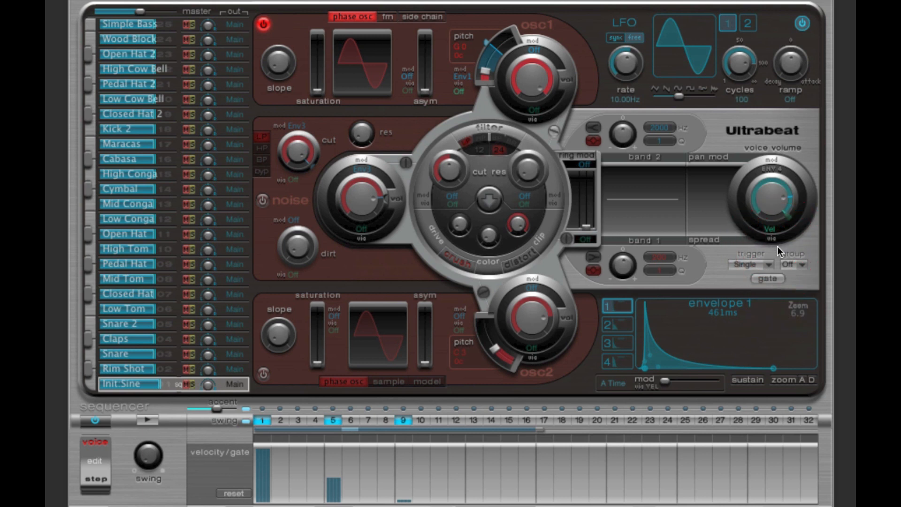
left_click_drag(767, 196, 767, 213)
left_click(795, 204)
mouse_move(795, 204)
left_mouse_down()
mouse_move(772, 211)
mouse_move(784, 232)
left_mouse_up()
left_click_drag(779, 178, 799, 208)
left_click_drag(792, 207, 793, 207)
left_click(796, 208)
left_click(759, 185)
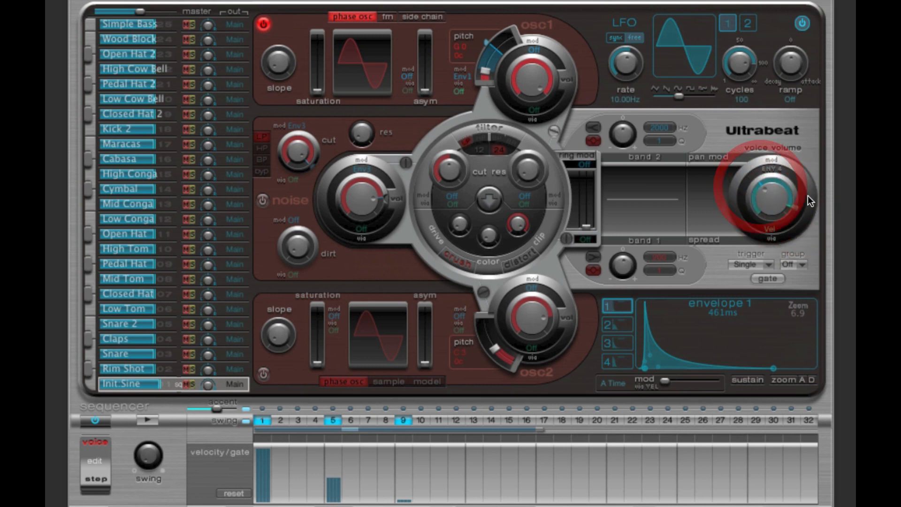
Step: Inspect the upper limit of the velocity range on the voice volume
left_click(795, 210)
left_click(795, 209)
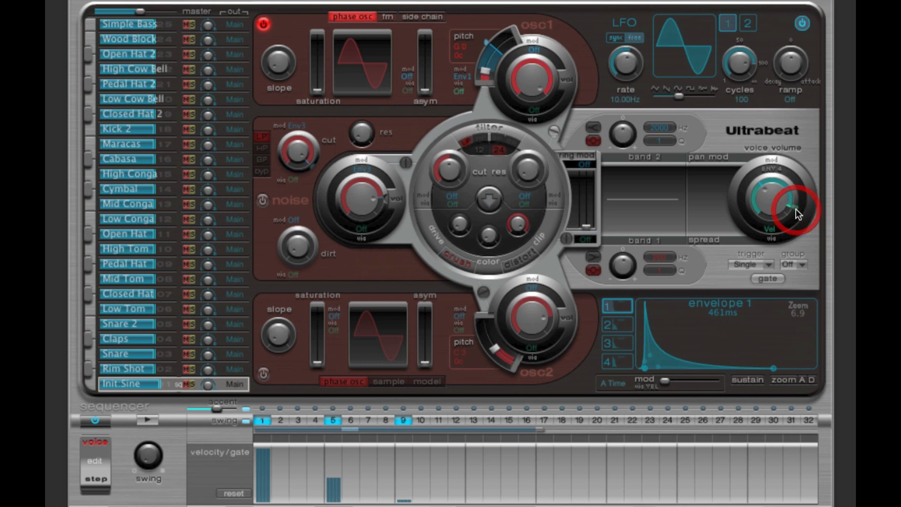
left_click(795, 209)
left_click(796, 210)
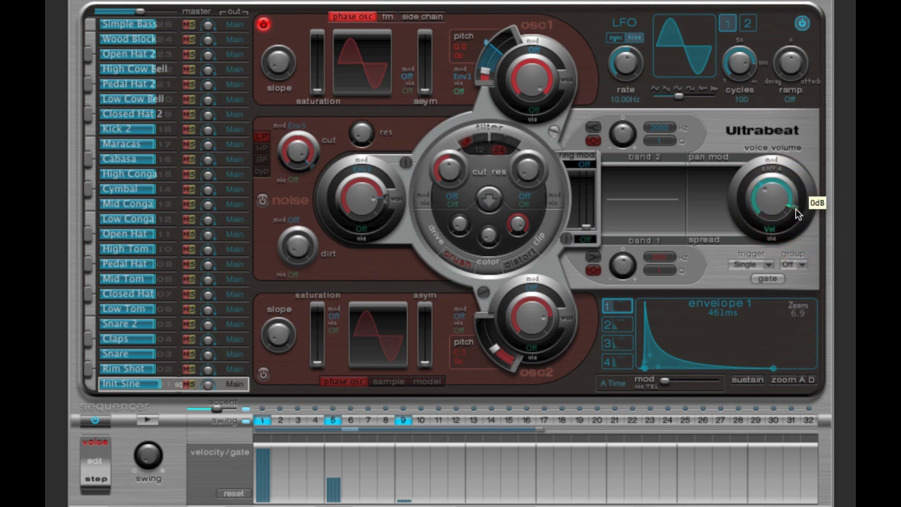
left_click(796, 210)
left_click(795, 209)
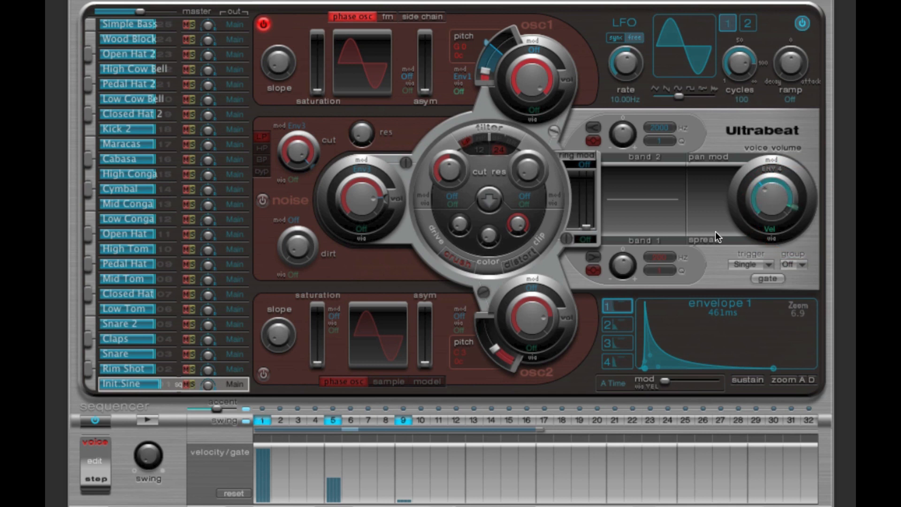
Step: Lower the base voice volume further to widen its velocity range, and audition the pattern
left_click_drag(763, 192, 796, 206)
left_click(799, 208)
left_click(149, 419)
left_click(150, 418)
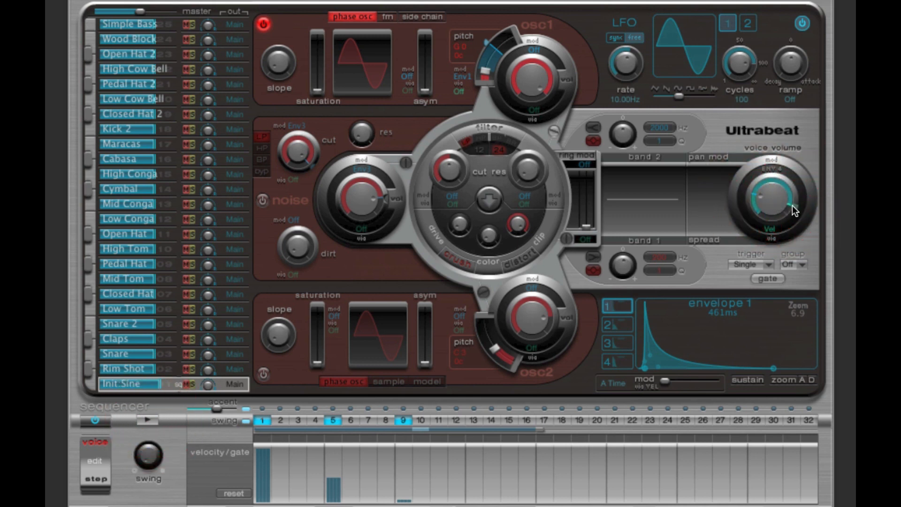
Step: Raise the base voice volume close to the velocity limit to narrow the dynamic range, and audition the pattern
left_click_drag(766, 204, 773, 136)
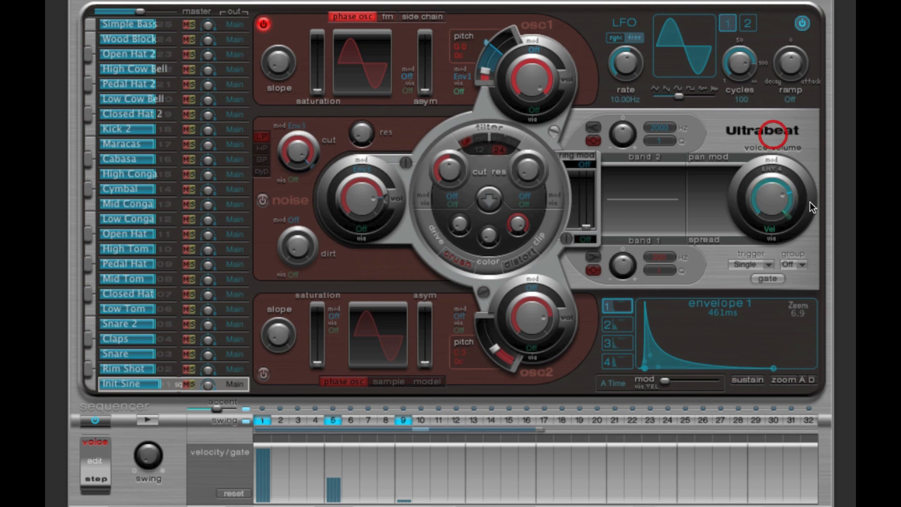
left_click_drag(791, 217, 798, 209)
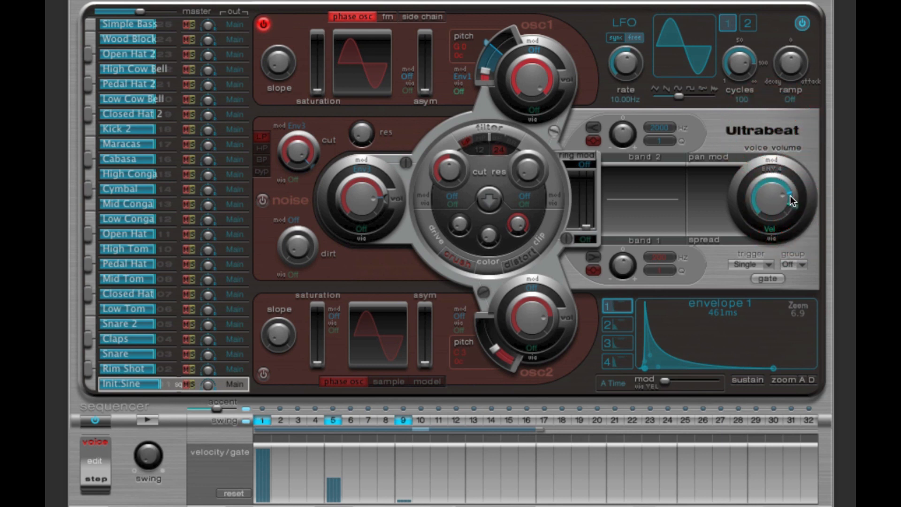
left_click_drag(795, 207, 791, 204)
left_click(146, 420)
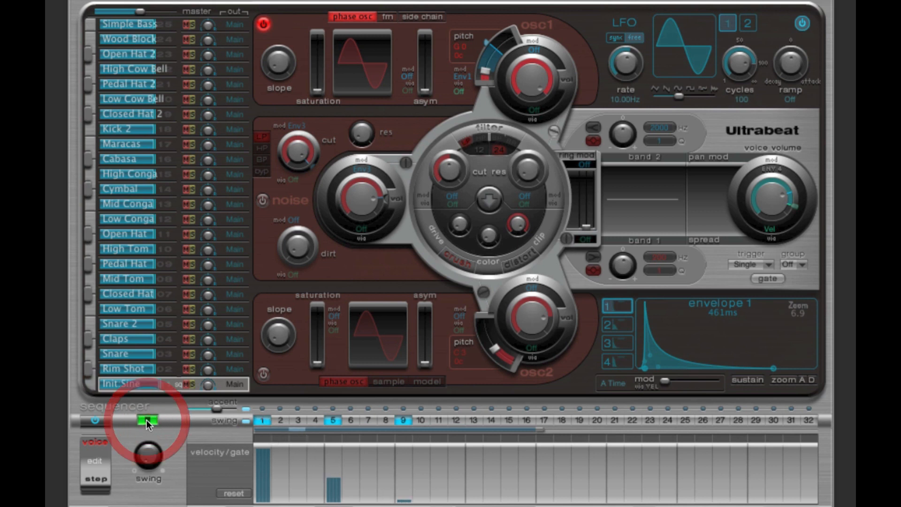
left_click(146, 419)
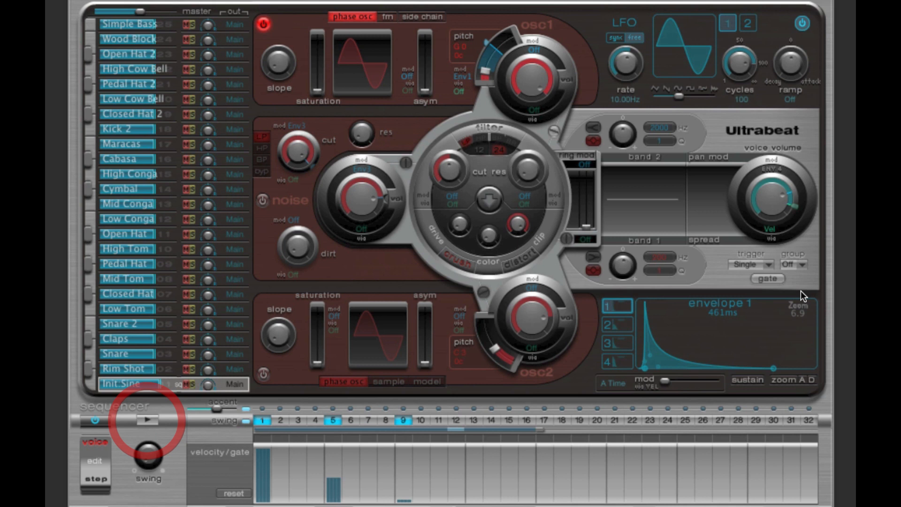
Step: Lower the base voice volume again with velocity kept as its via source, and audition the pattern
left_click(797, 206)
left_click_drag(769, 200, 772, 242)
mouse_move(765, 187)
left_mouse_down()
mouse_move(774, 175)
mouse_move(795, 210)
mouse_move(770, 182)
left_mouse_up()
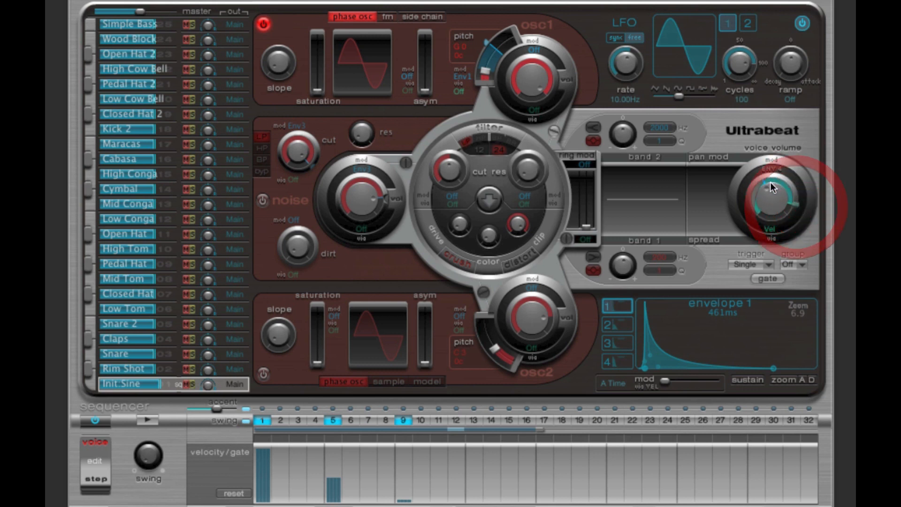
left_click(771, 229)
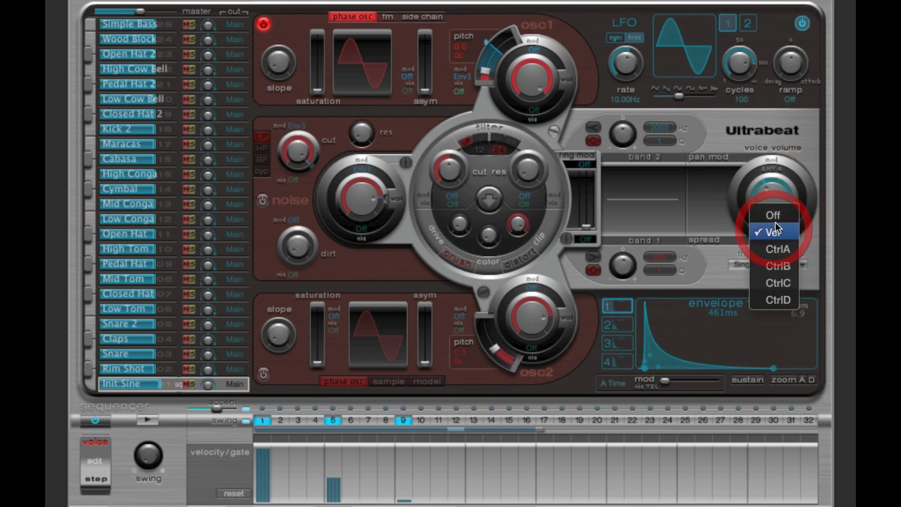
left_click(772, 195)
left_click(148, 419)
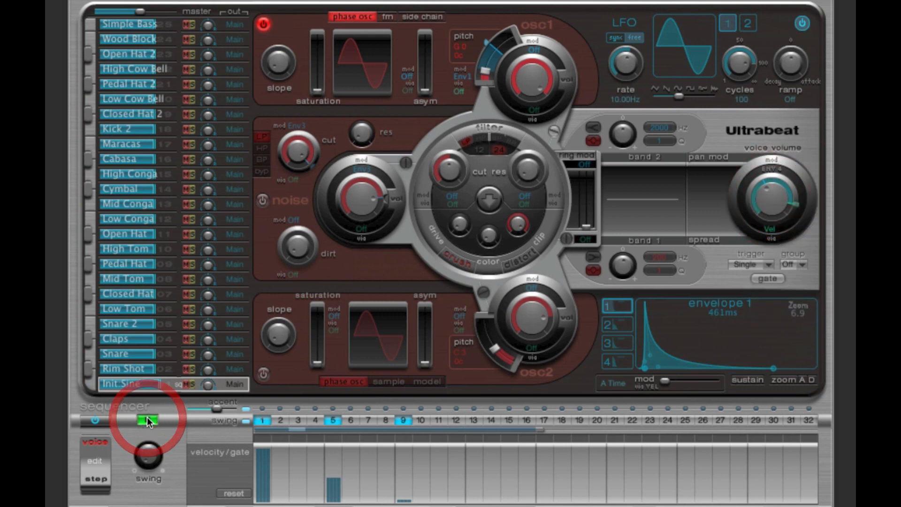
left_click(147, 418)
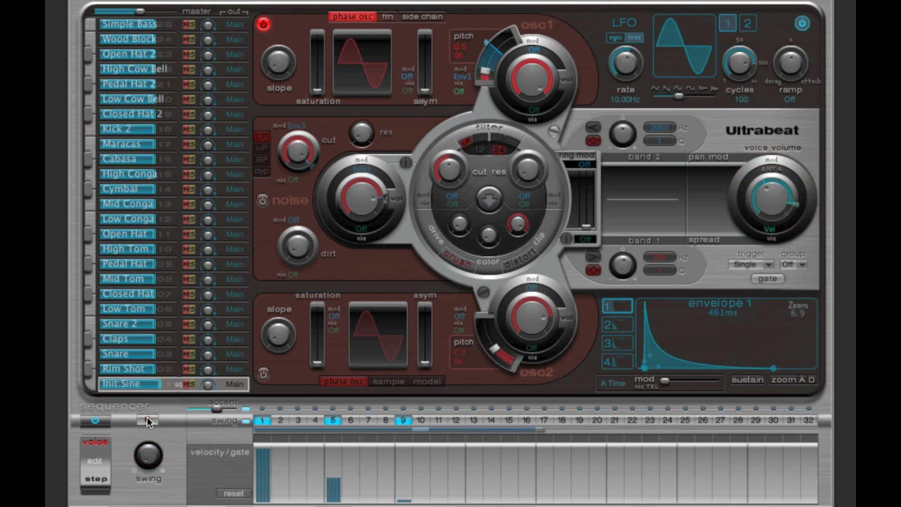
Step: Set the voice volume's via source to Off, raise the volume, and audition the pattern
left_click(771, 228)
left_click(771, 209)
left_click_drag(773, 206, 777, 197)
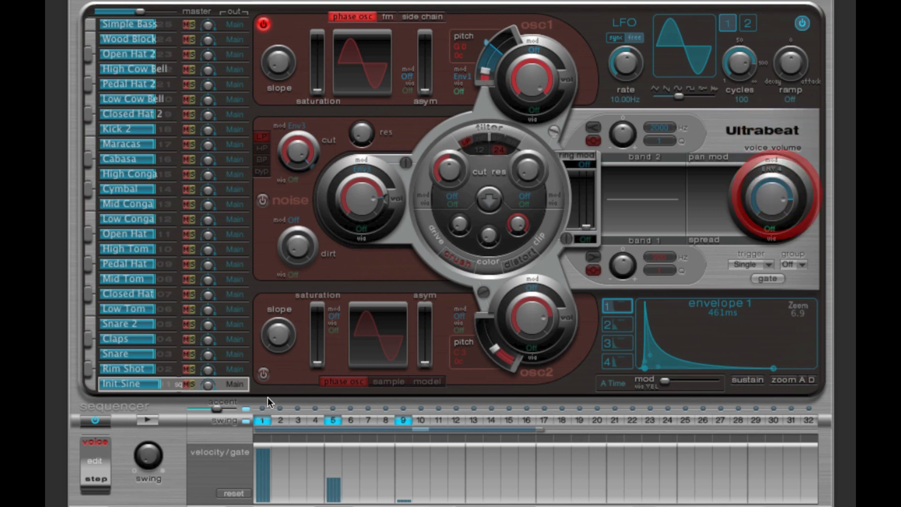
left_click(144, 419)
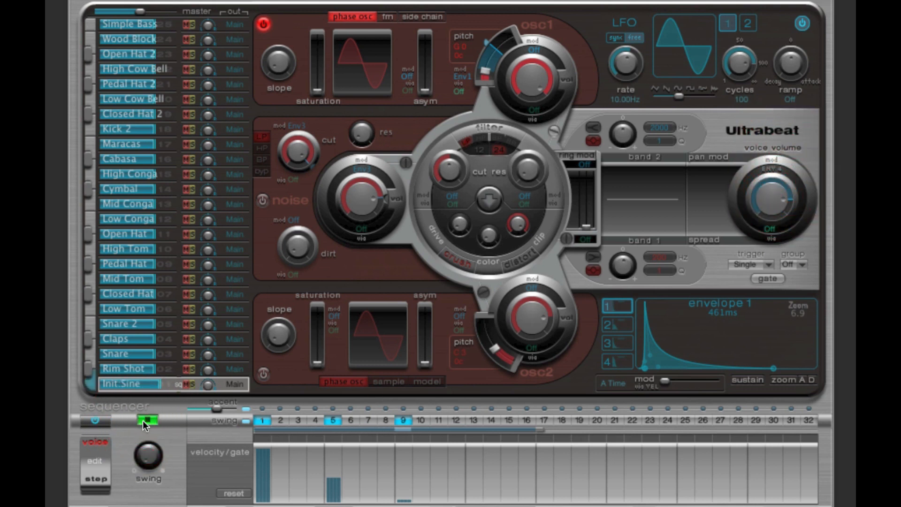
left_click(143, 419)
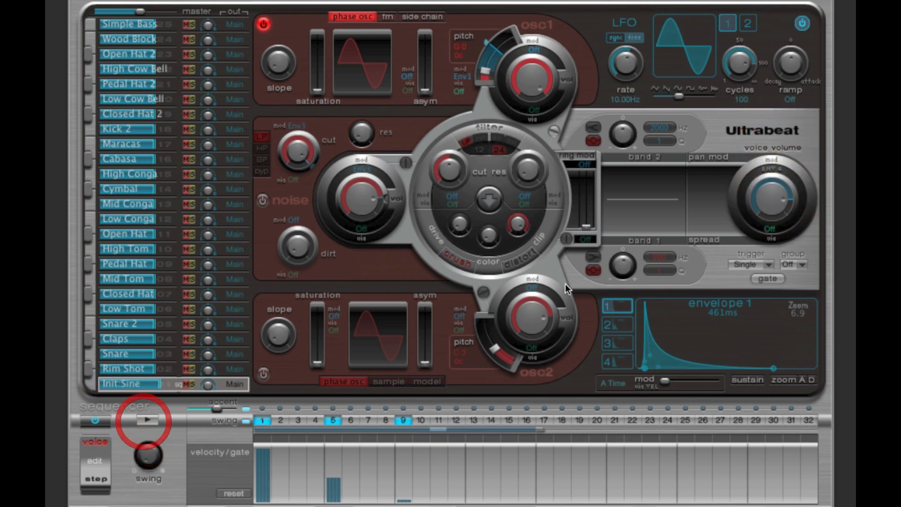
Step: Turn on the filter, raise its resonance, and set its cutoff to about 0.86, auditioning the pattern
left_click(555, 132)
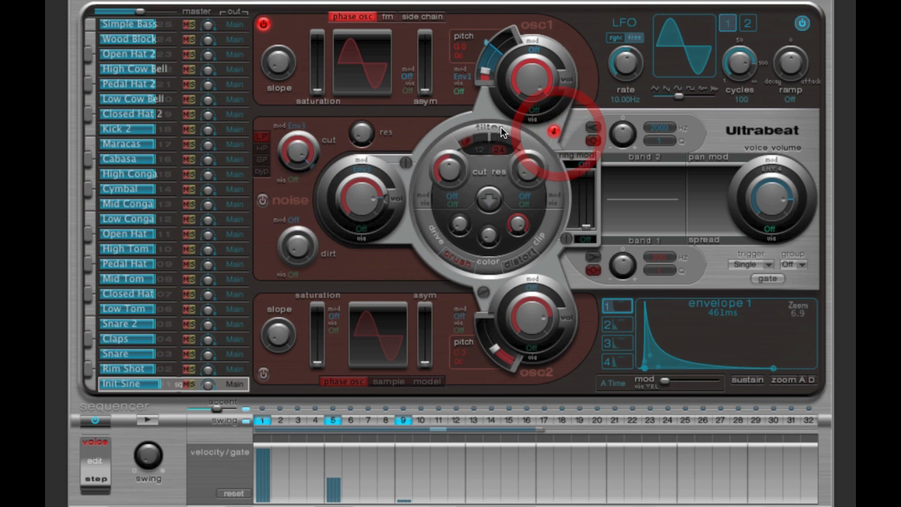
left_click(147, 423)
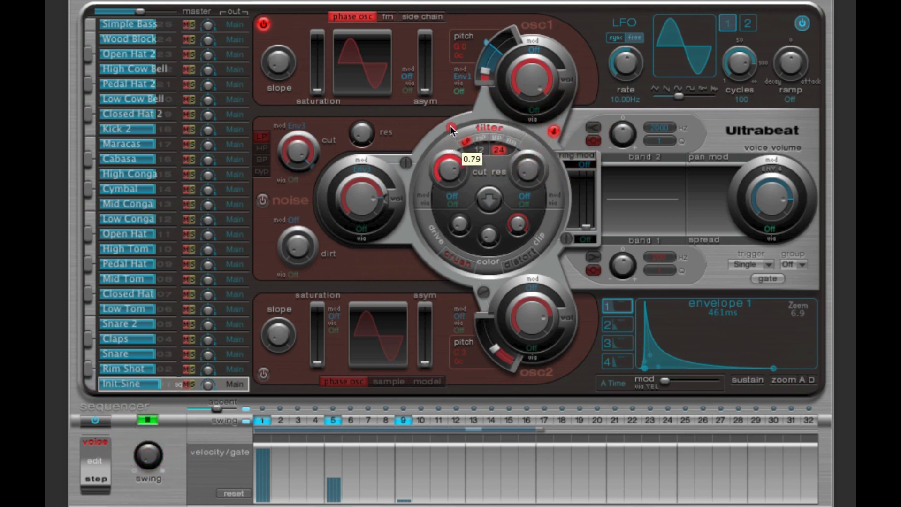
left_click_drag(516, 162, 535, 128)
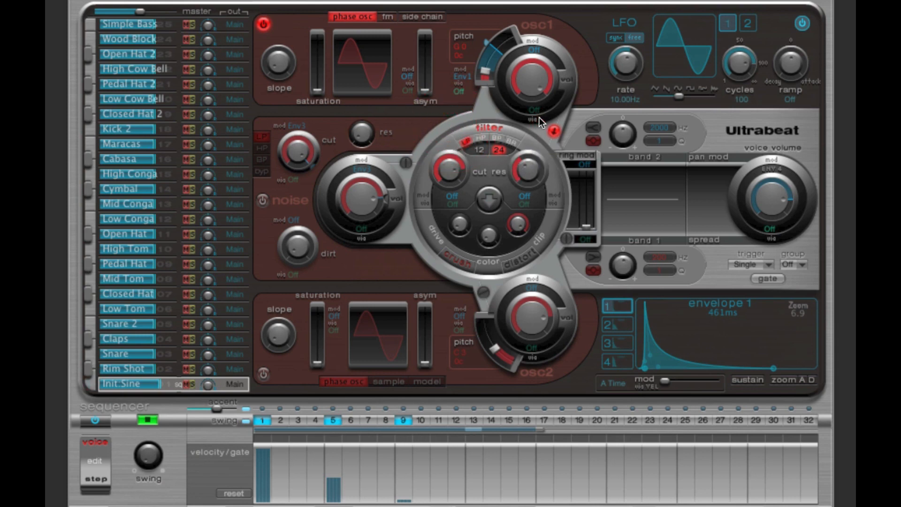
left_click_drag(449, 170, 449, 164)
left_click(148, 420)
left_click(449, 172)
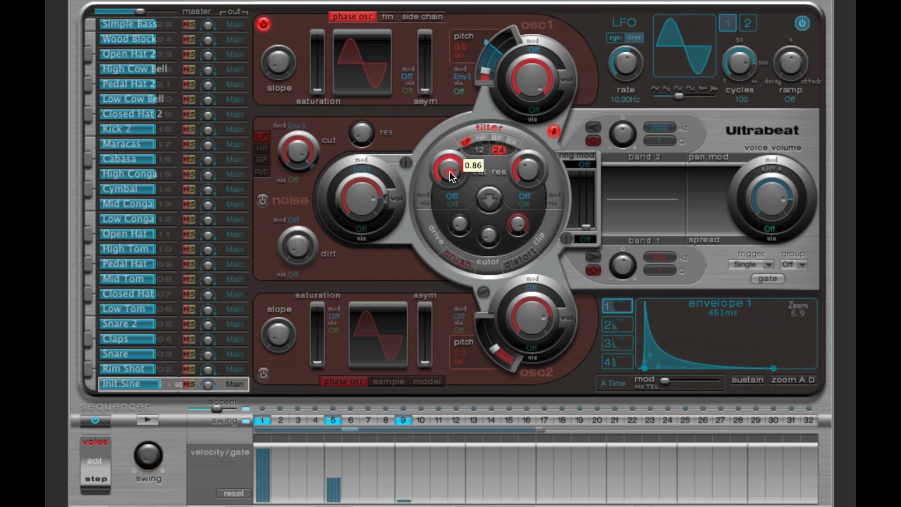
left_click_drag(450, 171, 450, 174)
Step: Set the filter cutoff's modulation source to Max and adjust the modulation amount and base cutoff
mouse_move(451, 175)
left_click(453, 198)
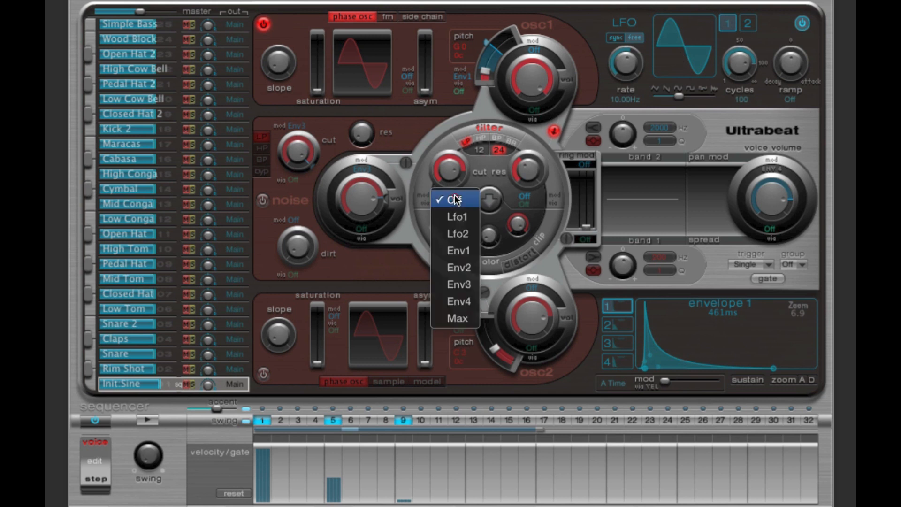
left_click(462, 319)
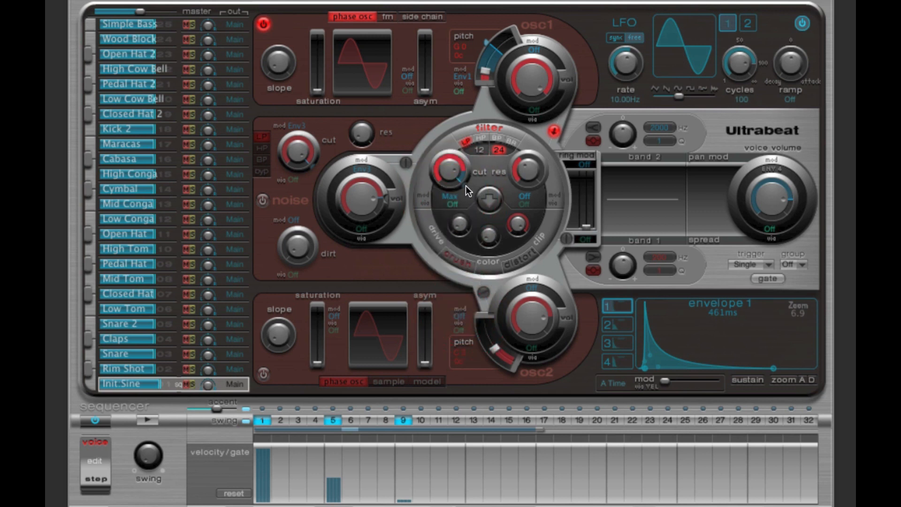
left_click_drag(465, 186, 460, 208)
left_click(448, 172)
Step: Assign velocity as the filter cutoff's via source and set its upper limit to 0.87 (+0.57)
left_click(457, 205)
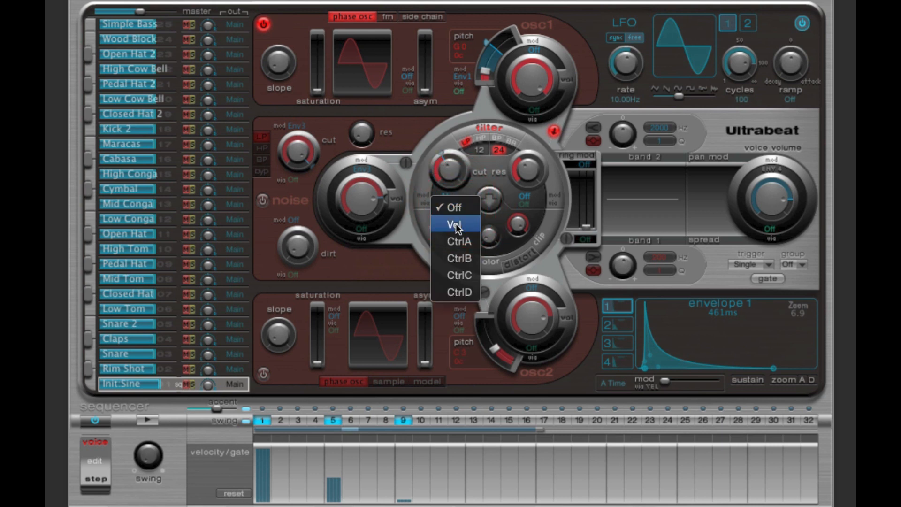
left_click(457, 224)
mouse_move(465, 162)
left_mouse_down()
mouse_move(446, 180)
mouse_move(469, 173)
left_mouse_up()
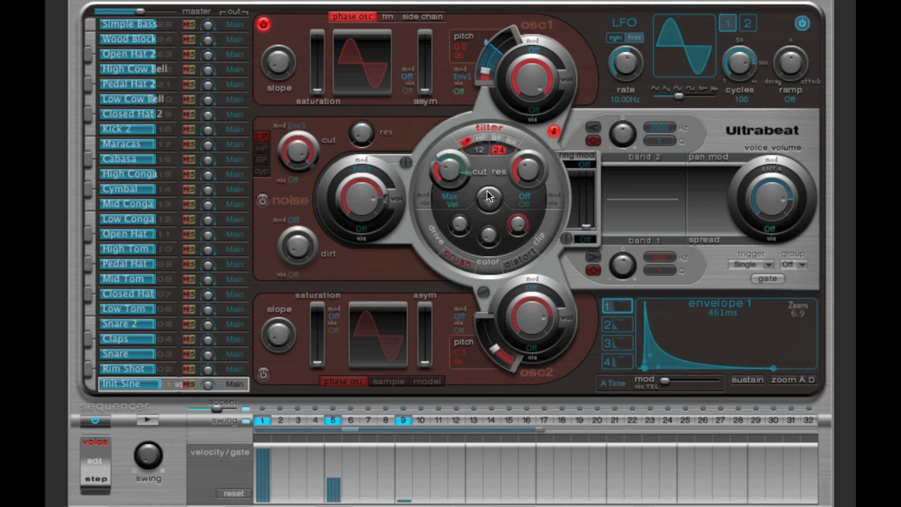
left_click_drag(469, 173, 468, 174)
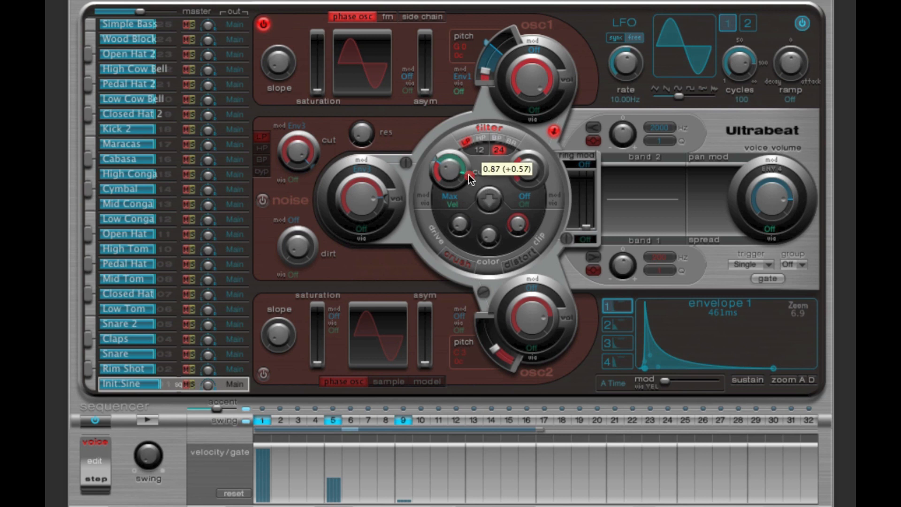
left_click(468, 173)
left_click(468, 174)
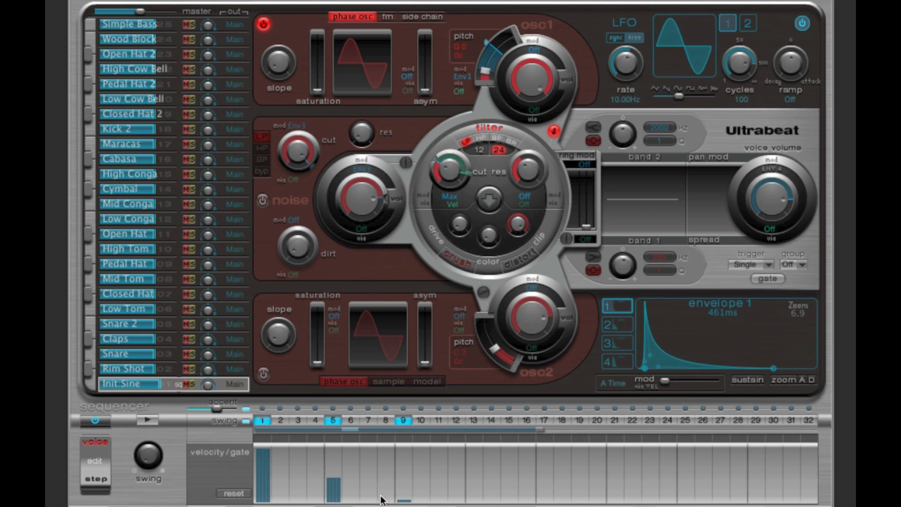
Step: Audition the pattern with velocity controlling the filter cutoff, and check the velocity range's upper limit
left_click(152, 421)
left_click(469, 174)
left_click(468, 173)
left_click(468, 173)
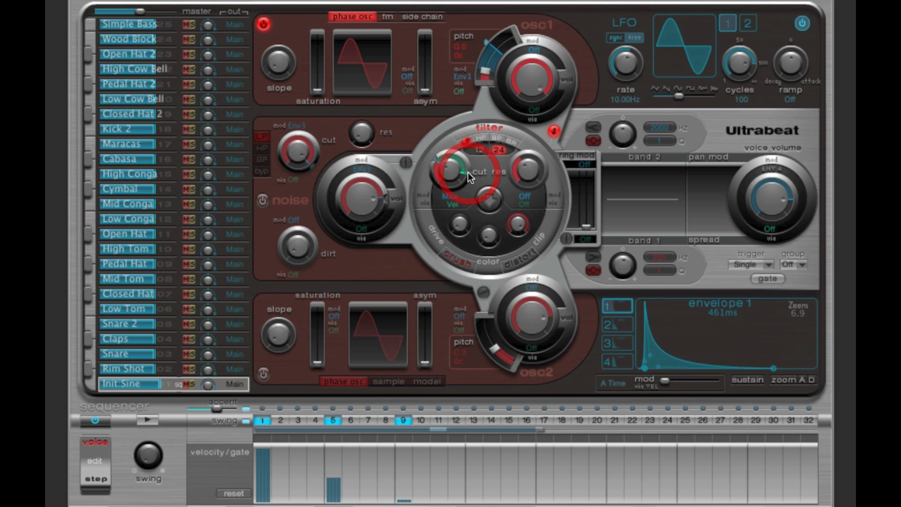
Step: Replay the pattern several times to hear how the filter cutoff responds to velocity
left_click(468, 173)
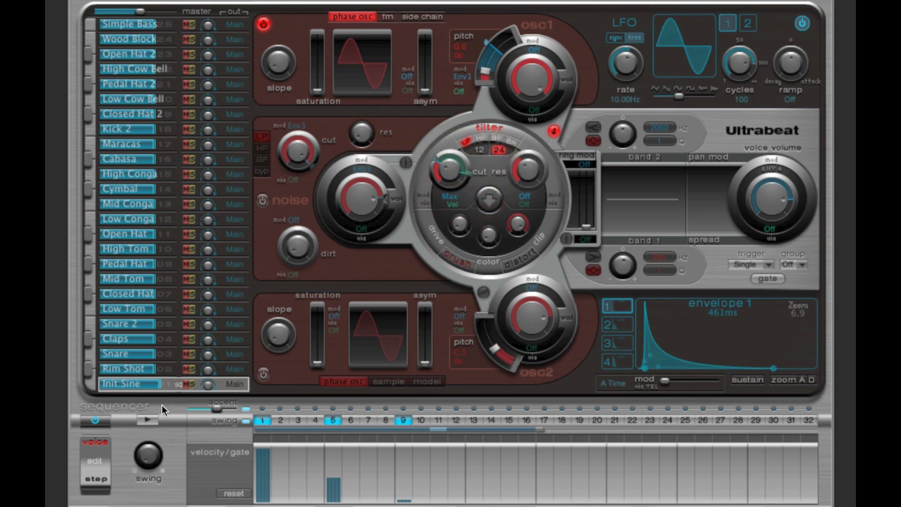
left_click(151, 420)
left_click(151, 420)
left_click(145, 421)
left_click(145, 417)
Step: Assign velocity as the voice volume's via source and adjust the upper limit of its range
left_click(768, 229)
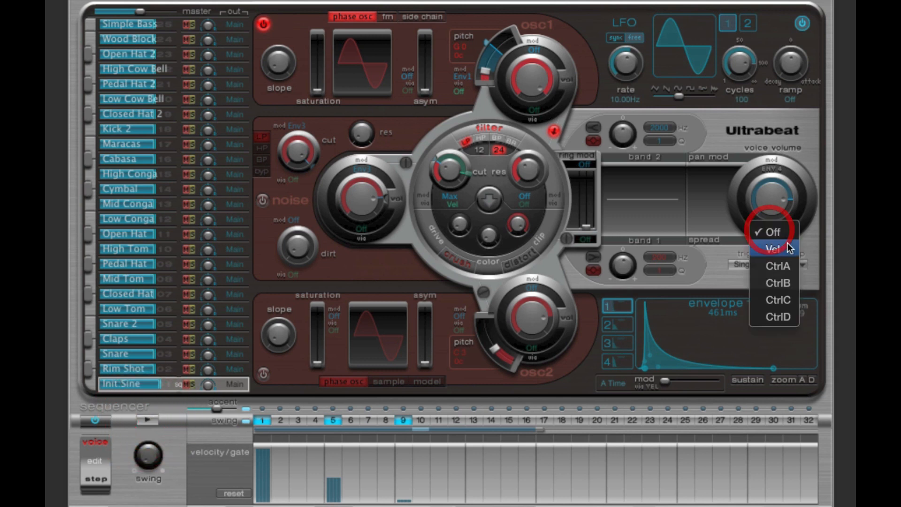
left_click(782, 246)
left_click(764, 215)
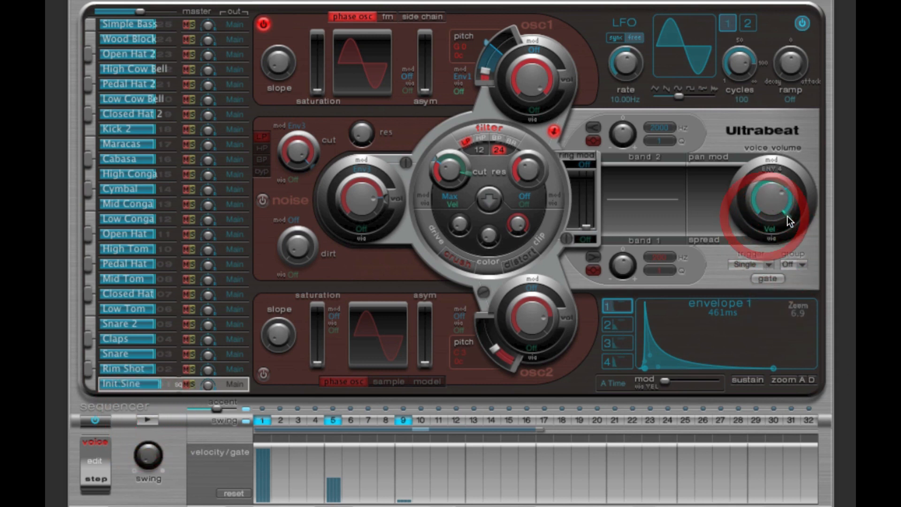
left_click_drag(787, 216, 793, 209)
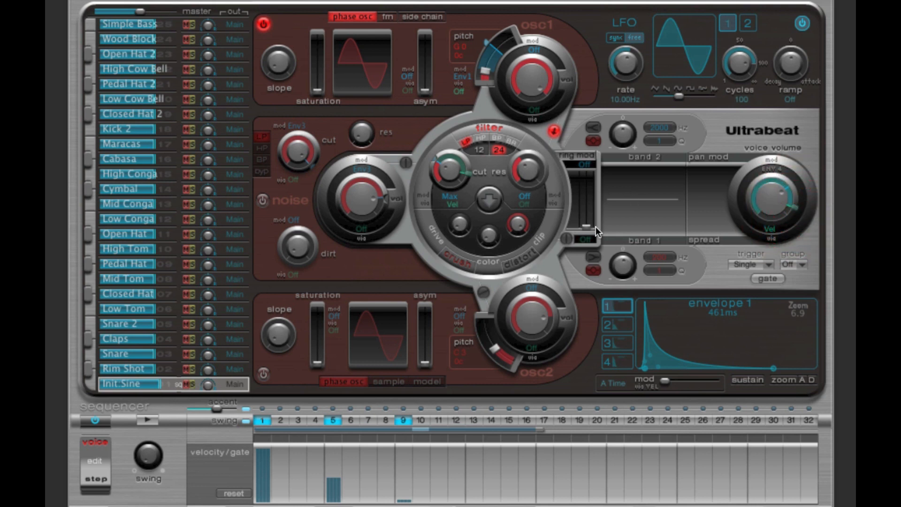
Step: Fine-tune the voice volume's level and velocity range, and audition the pattern
left_click(768, 196)
left_click_drag(769, 197, 769, 202)
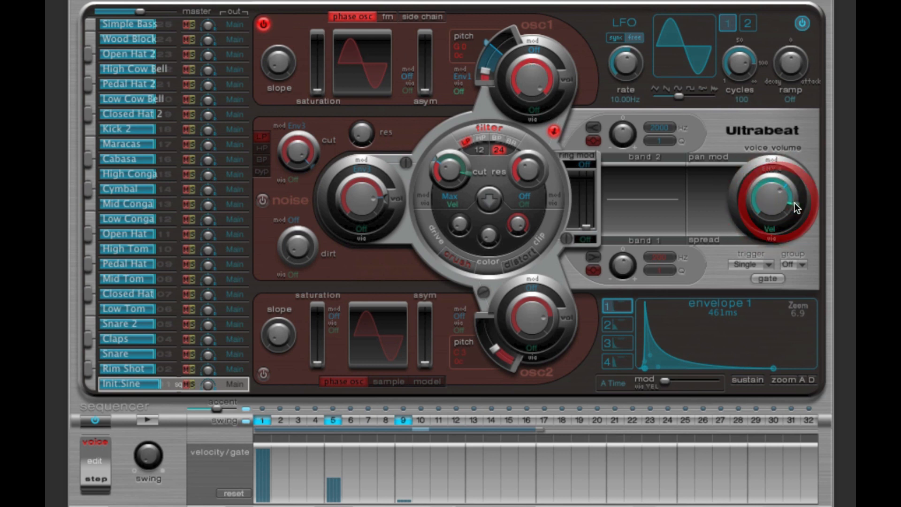
left_click_drag(792, 202, 770, 196)
left_click_drag(773, 207, 796, 204)
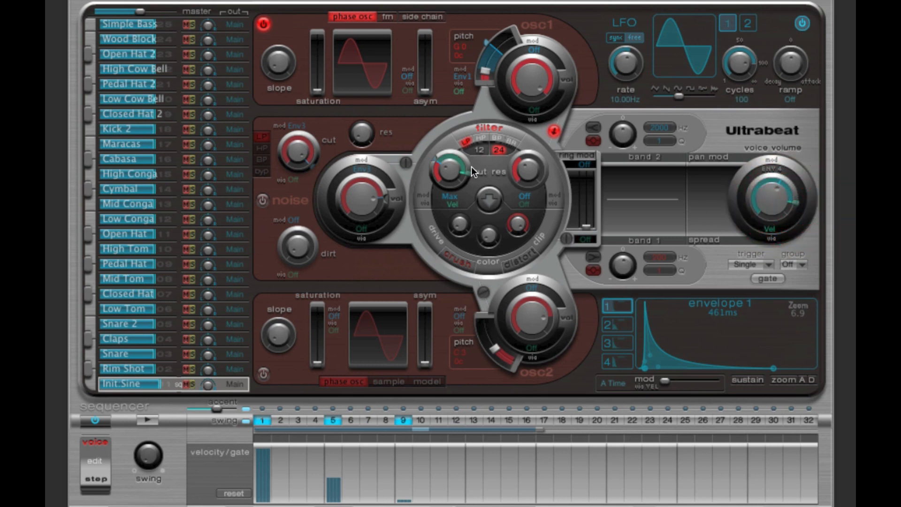
left_click(145, 420)
left_click(143, 420)
Step: Check the voice volume's velocity range and the filter cutoff, and listen to both responding to velocity
left_click(772, 198)
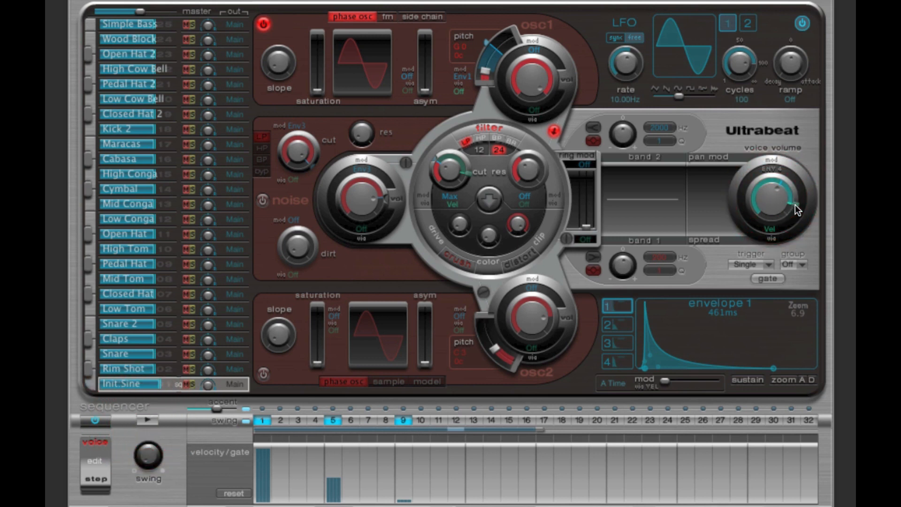
left_click(795, 205)
left_click(779, 202)
left_click(452, 170)
left_click(149, 419)
left_click(151, 418)
Step: Turn off the filter cutoff's modulation source and the velocity control of the voice volume
left_click(450, 204)
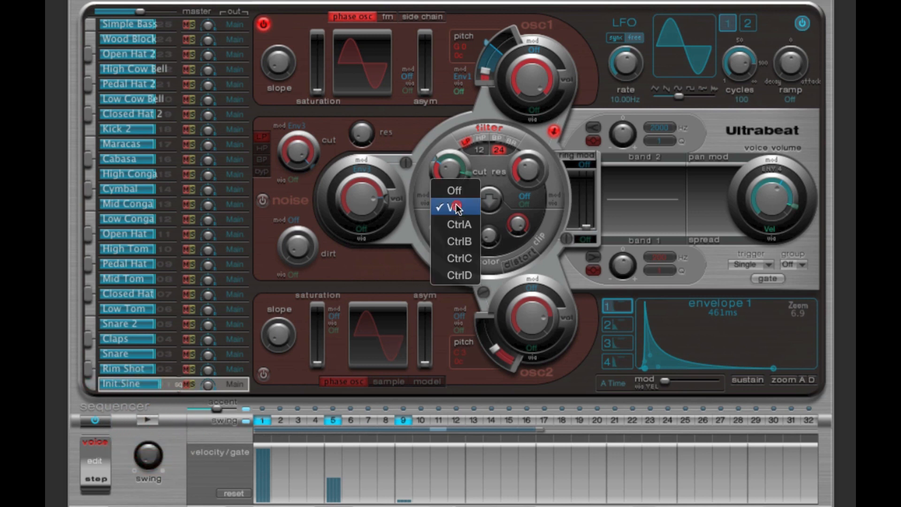
left_click(450, 201)
left_click(449, 197)
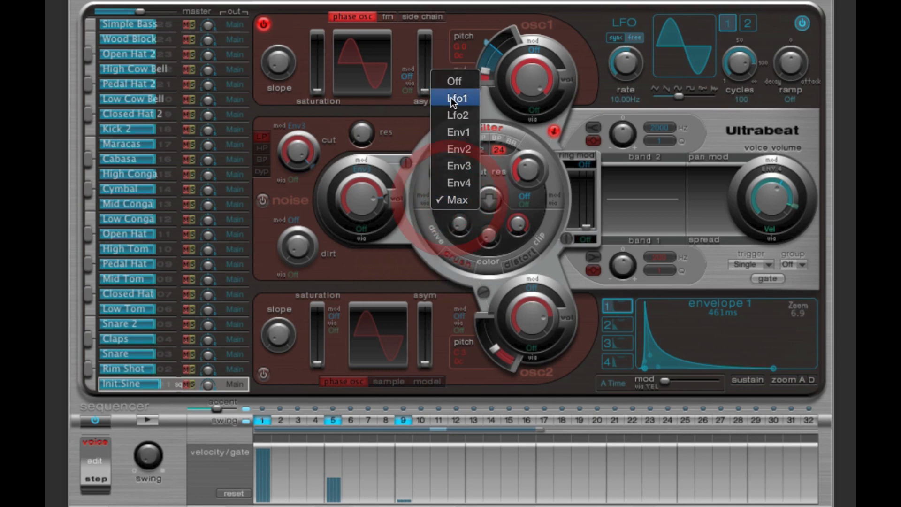
left_click(451, 82)
left_click(770, 228)
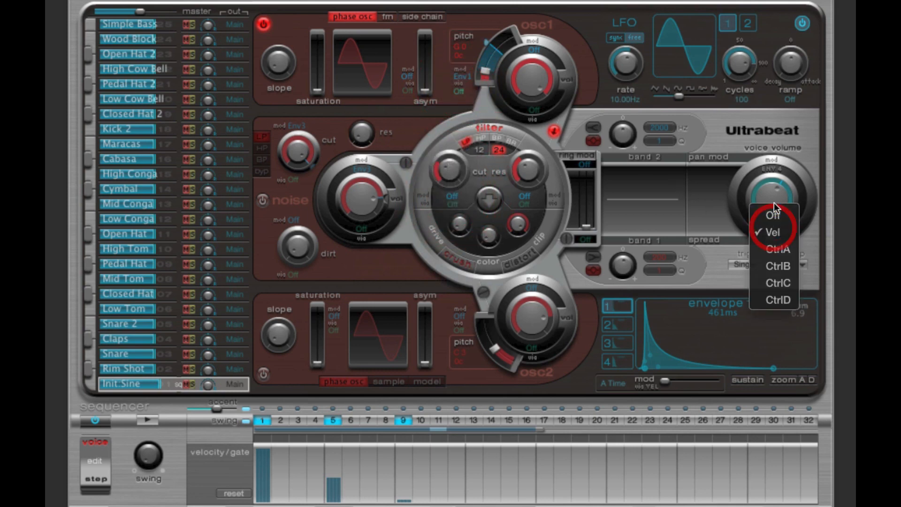
left_click(772, 208)
left_click_drag(772, 212, 772, 175)
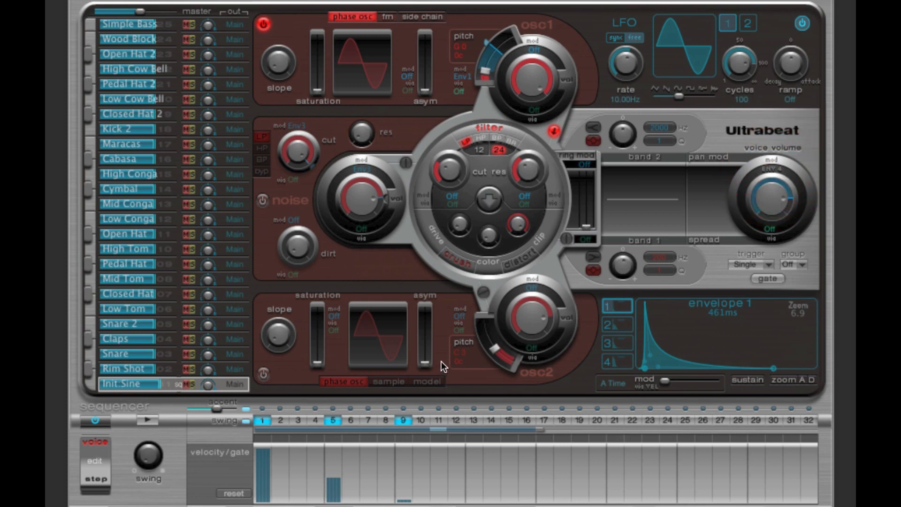
Step: Compare the voice volume's level and via options with those of oscillator 1's volume
left_click(765, 198)
left_click(778, 200)
left_click(534, 72)
left_click(531, 71)
left_click(532, 109)
left_click(535, 109)
left_click(537, 108)
left_click(538, 109)
left_click(770, 229)
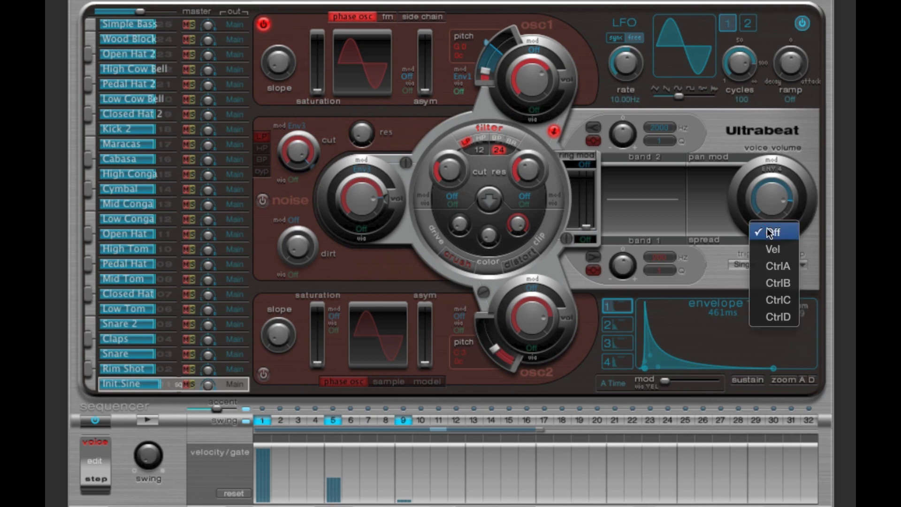
left_click(803, 234)
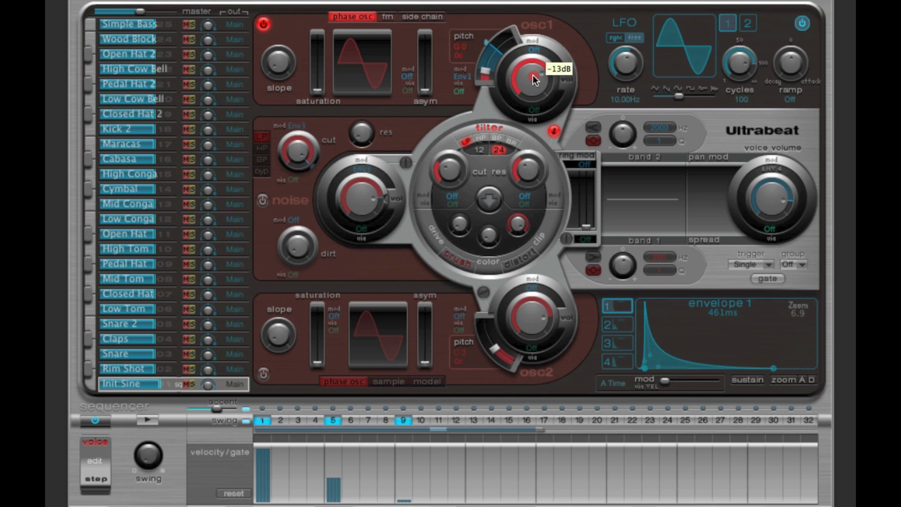
Step: Set oscillator 1's volume modulation source to Max and lower its base volume
left_click(534, 50)
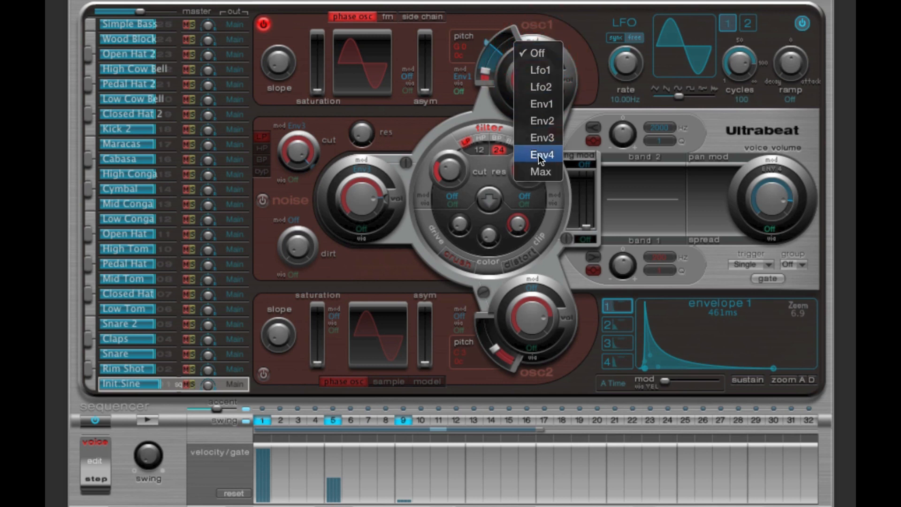
left_click(544, 172)
left_click_drag(555, 71, 543, 115)
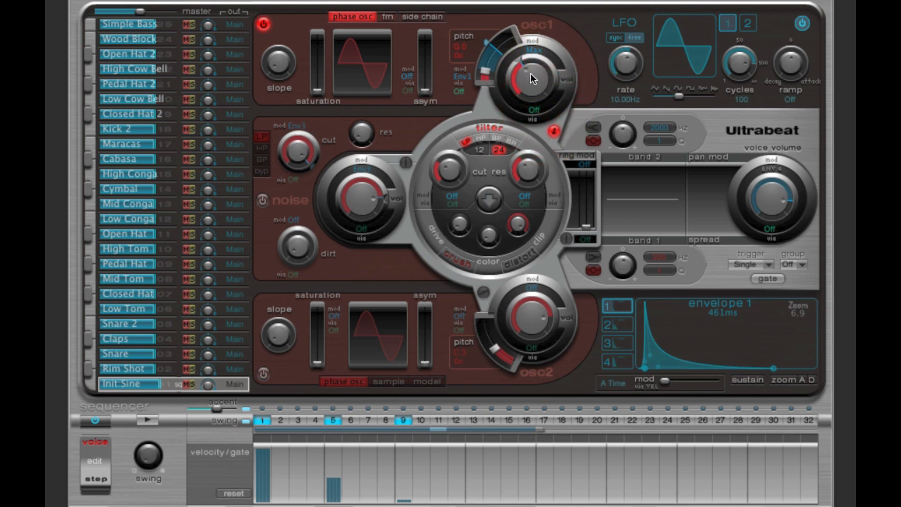
Step: Assign velocity as the via source of oscillator 1's volume and raise the upper limit of its range
left_click(536, 112)
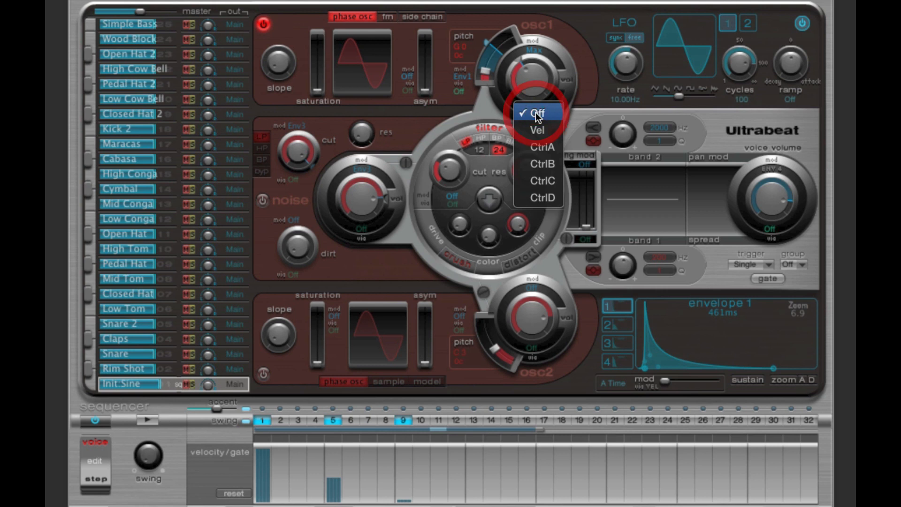
left_click(542, 130)
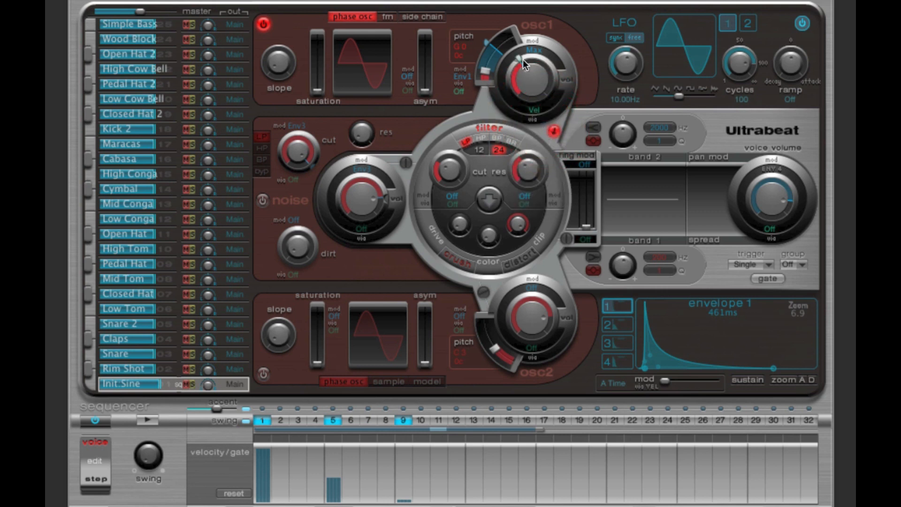
left_click_drag(520, 57, 550, 95)
left_click(548, 93)
Step: Turn off the filter and audition the pattern with velocity controlling oscillator 1's volume
left_click(148, 419)
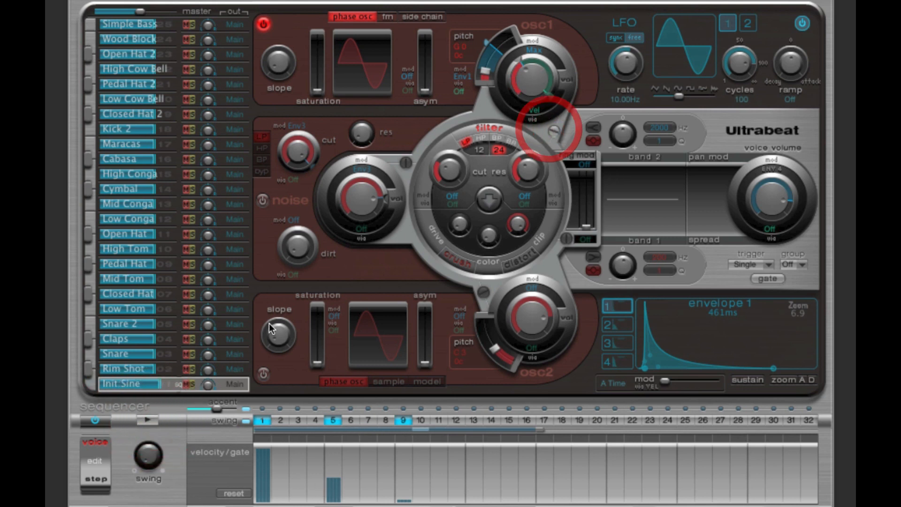
left_click(150, 419)
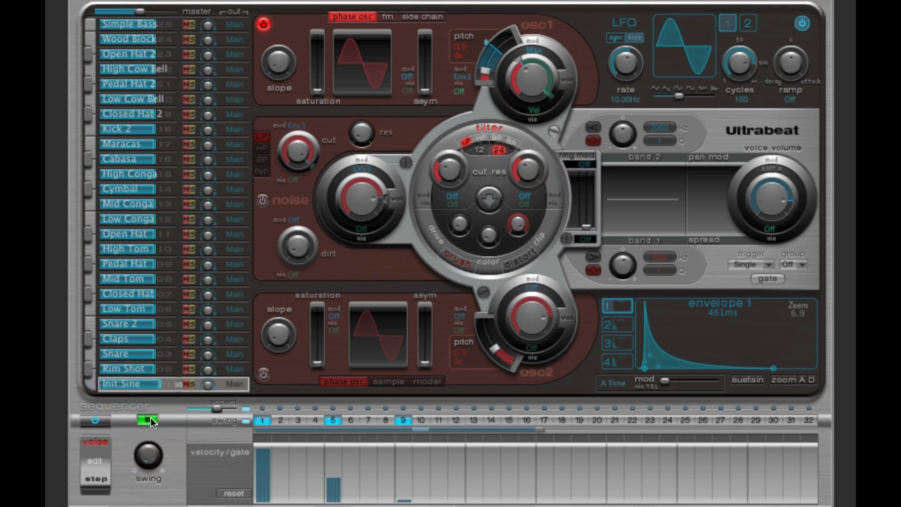
left_click(151, 417)
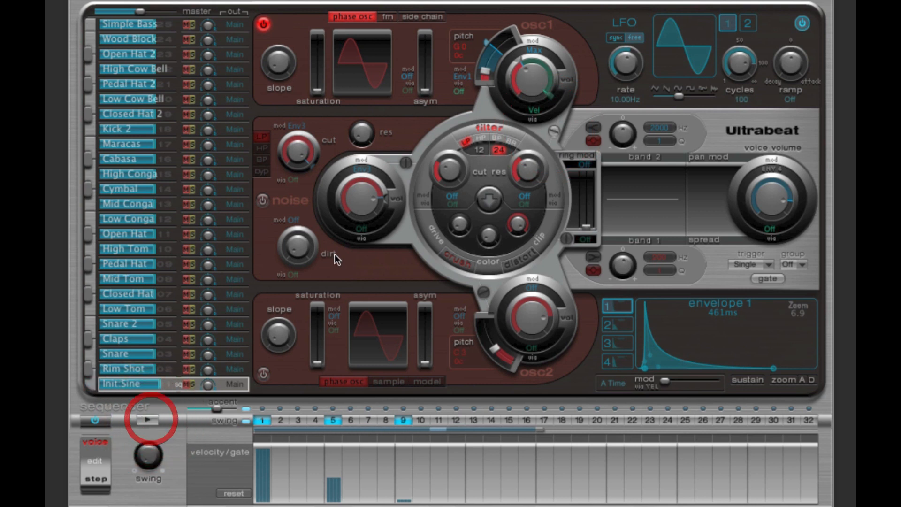
Step: Turn off the via and modulation sources of oscillator 1's volume, and audition the pattern
left_click(775, 198)
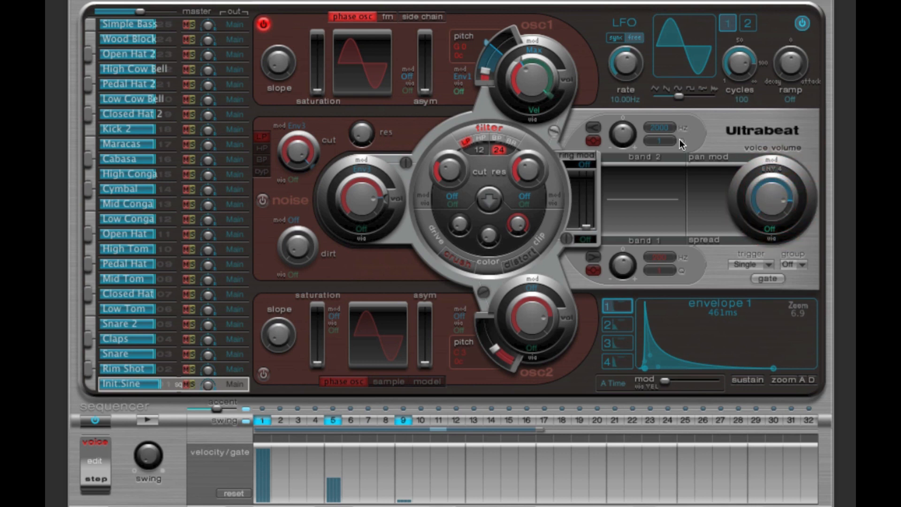
left_click(521, 79)
left_click(536, 111)
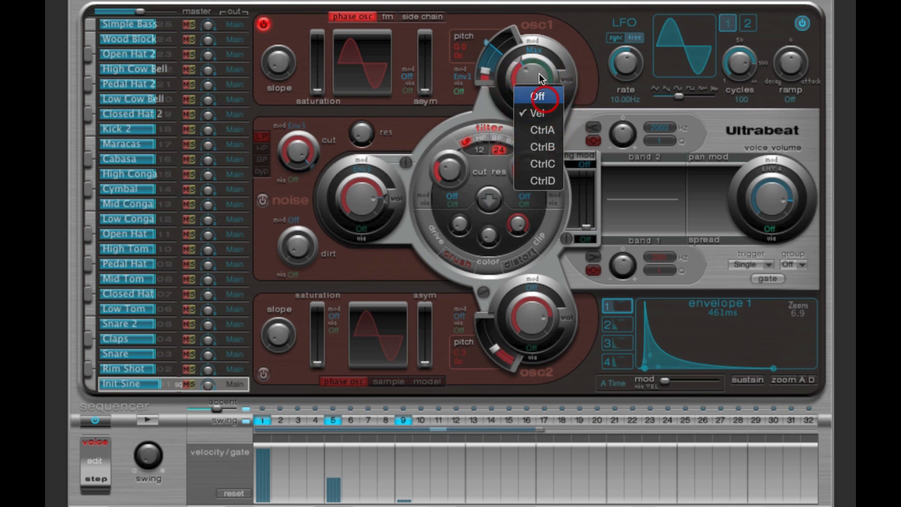
left_click(535, 94)
left_click(534, 50)
left_click(540, 0)
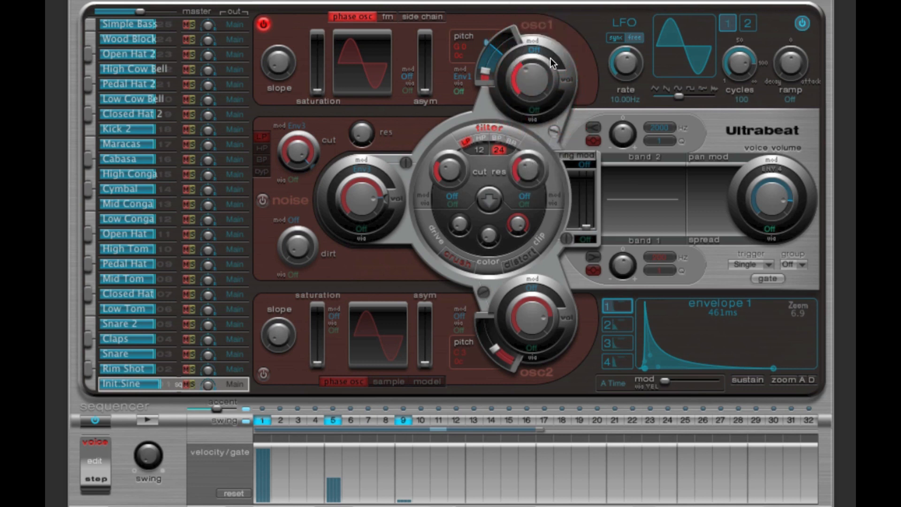
left_click(149, 421)
left_click(150, 420)
Step: Switch on oscillator 2 in place of oscillator 1 and tune its pitch to G 1, auditioning the pattern
left_click(263, 374)
left_click(263, 24)
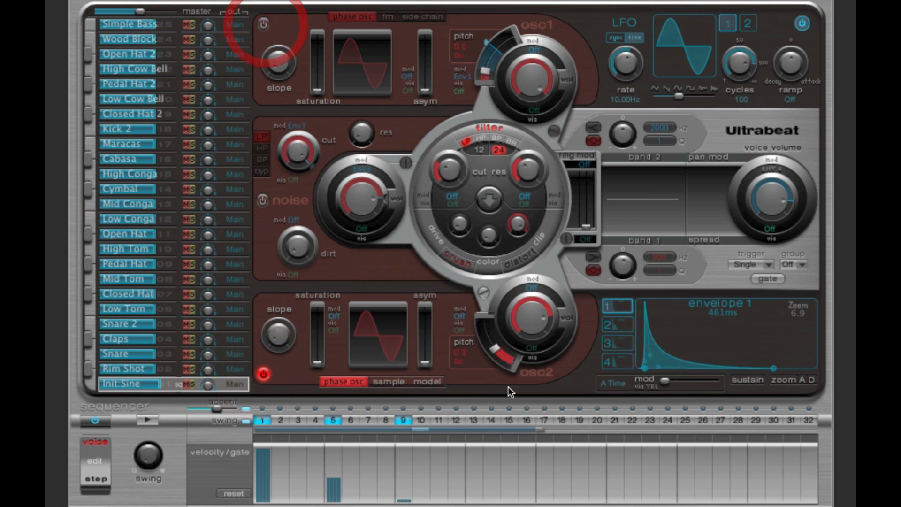
left_click_drag(462, 356, 469, 391)
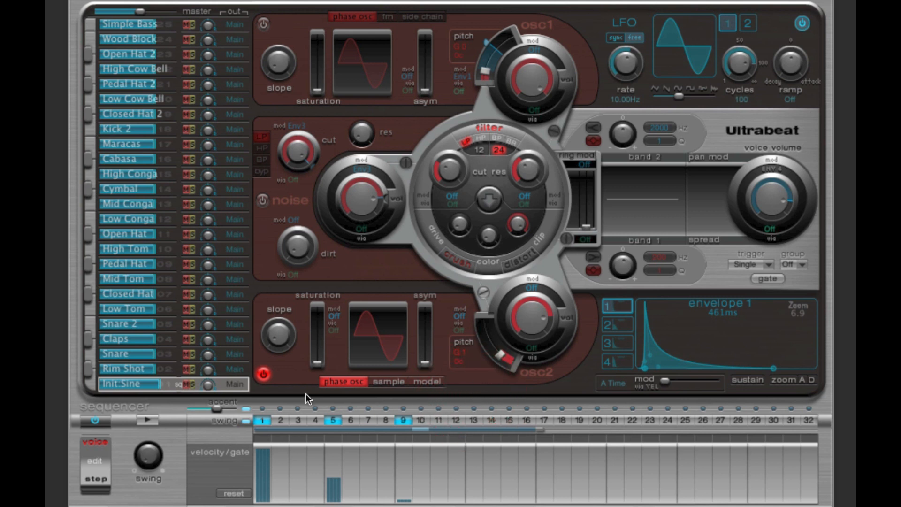
left_click(150, 422)
left_click(150, 423)
left_click(154, 419)
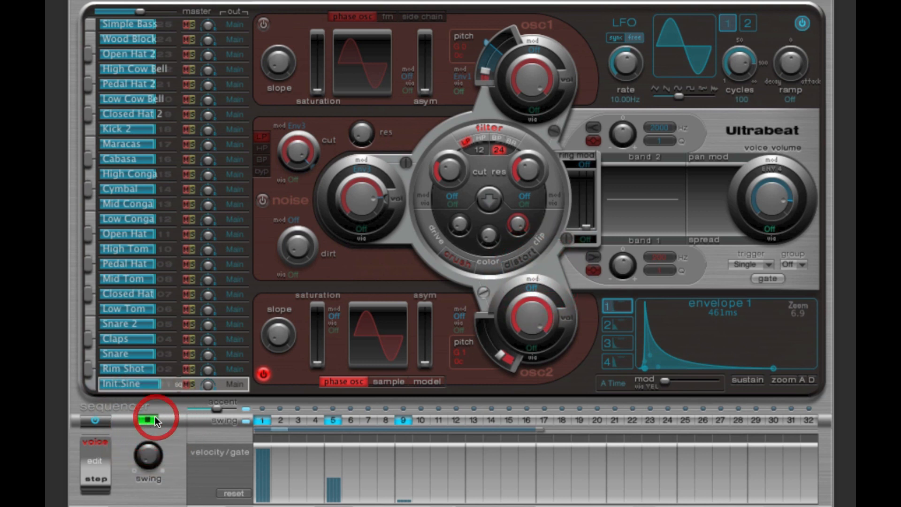
left_click(154, 419)
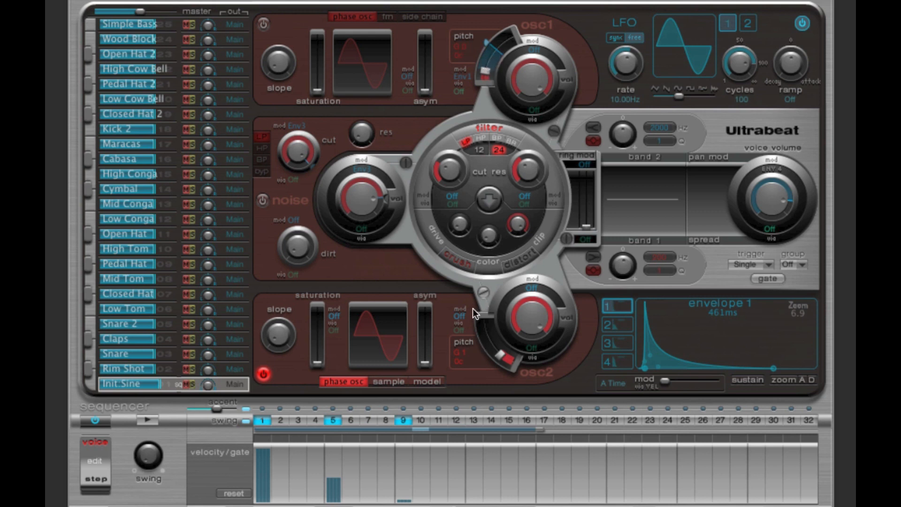
Step: Set oscillator 2's pitch modulation source to Env1 and raise the modulation amount, auditioning the pattern
left_click(459, 330)
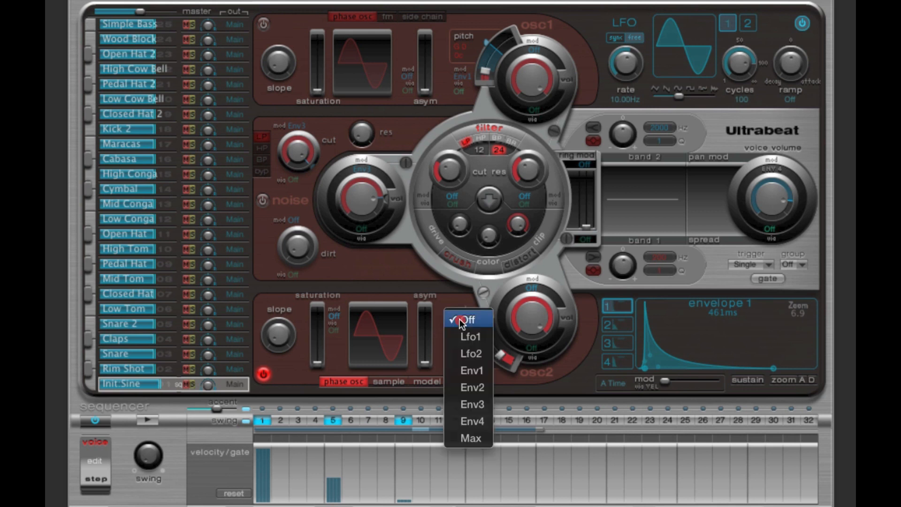
left_click(474, 373)
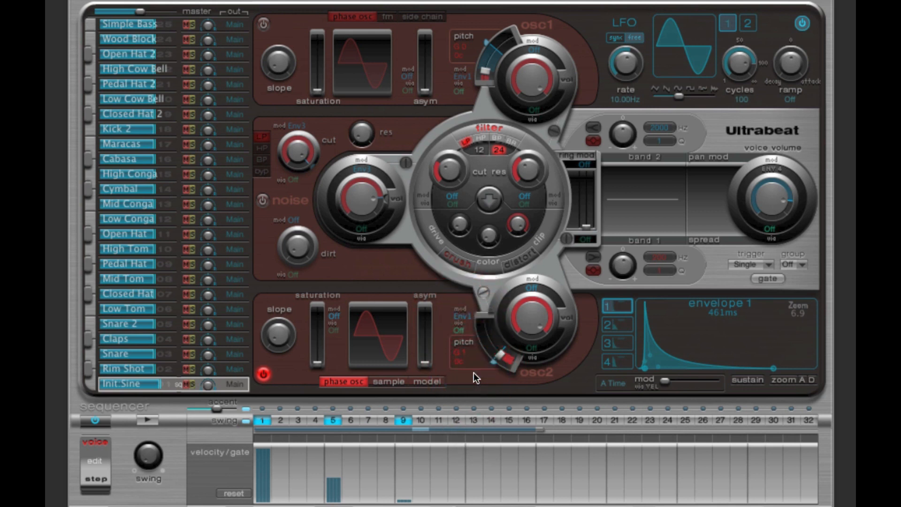
left_click(490, 366)
left_click_drag(490, 366, 479, 352)
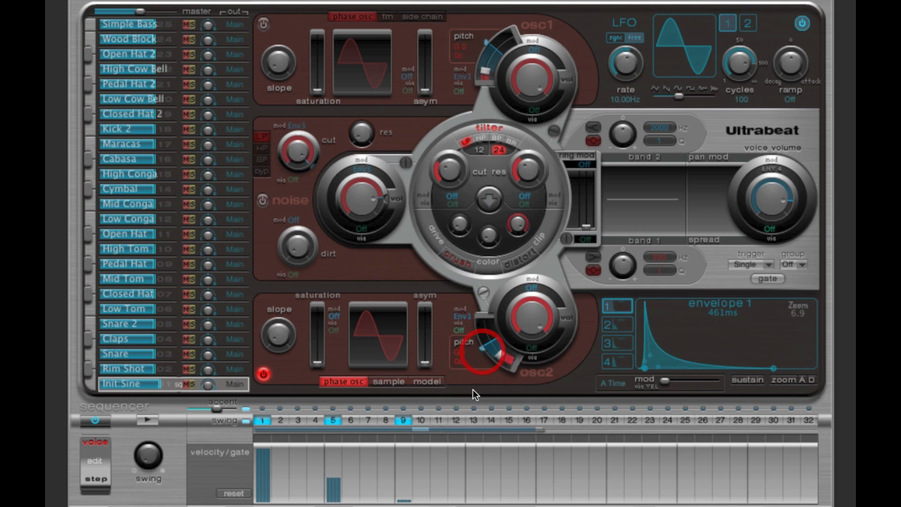
left_click(151, 422)
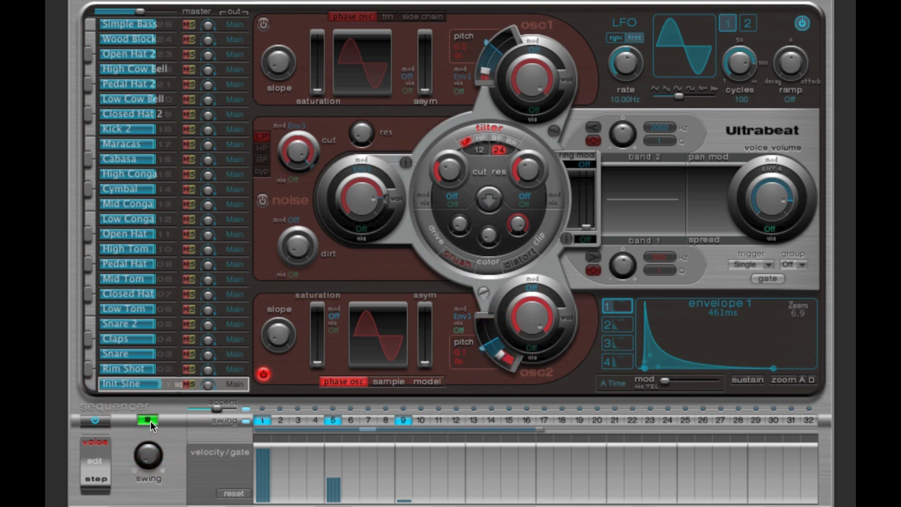
left_click(155, 420)
Step: Fine-tune the Env1 modulation amount on oscillator 2's pitch and replay the pattern
left_click(481, 350)
left_click_drag(480, 348, 480, 347)
left_click(145, 418)
left_click(146, 419)
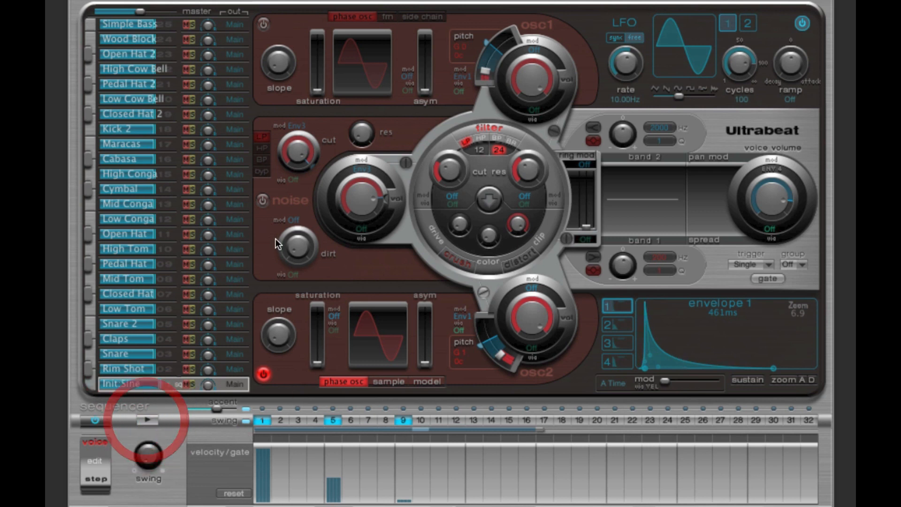
Step: Turn oscillator 1 back on and audition the pattern with both oscillators sounding
left_click(263, 24)
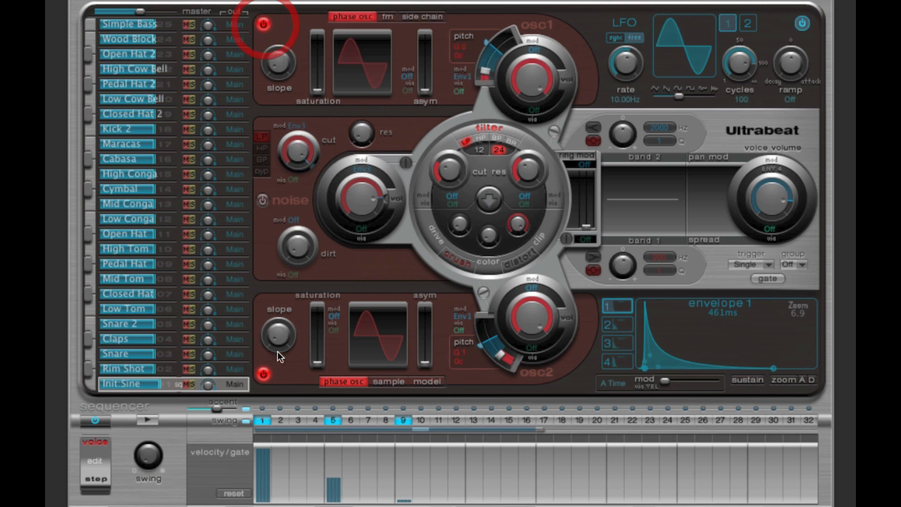
left_click(147, 420)
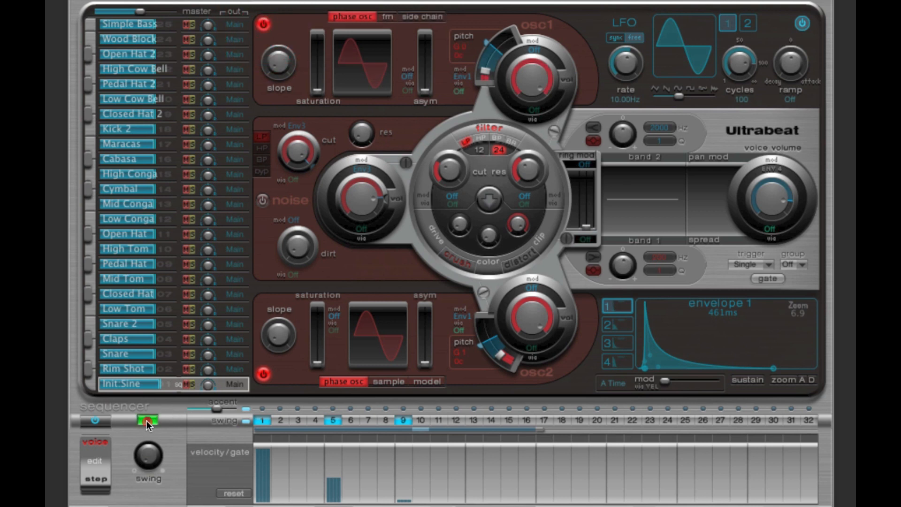
left_click(146, 420)
Step: Lower oscillator 2's volume to about -10 dB and audition its blend with oscillator 1
left_click(535, 316)
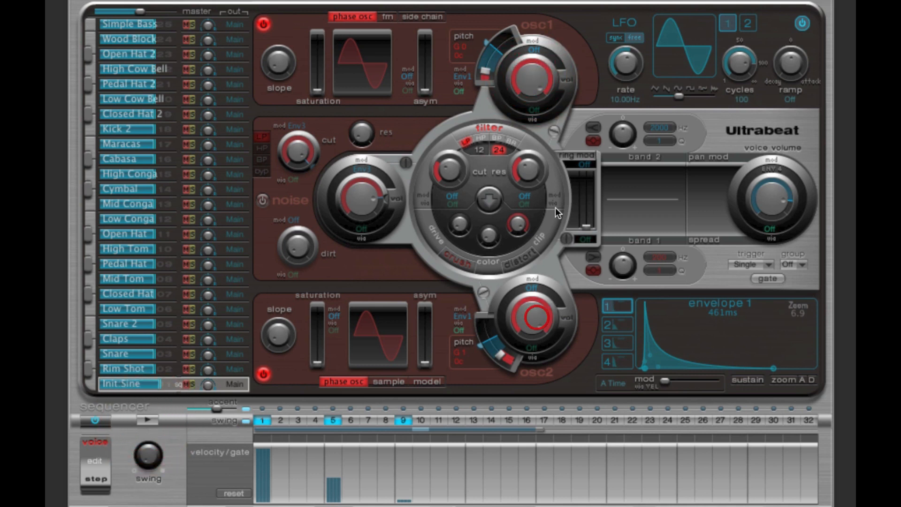
left_click(530, 83)
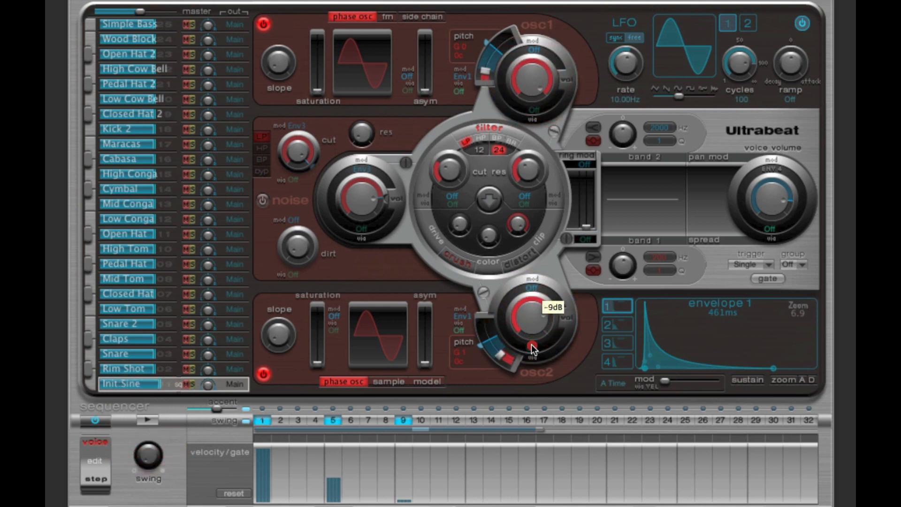
left_click(149, 421)
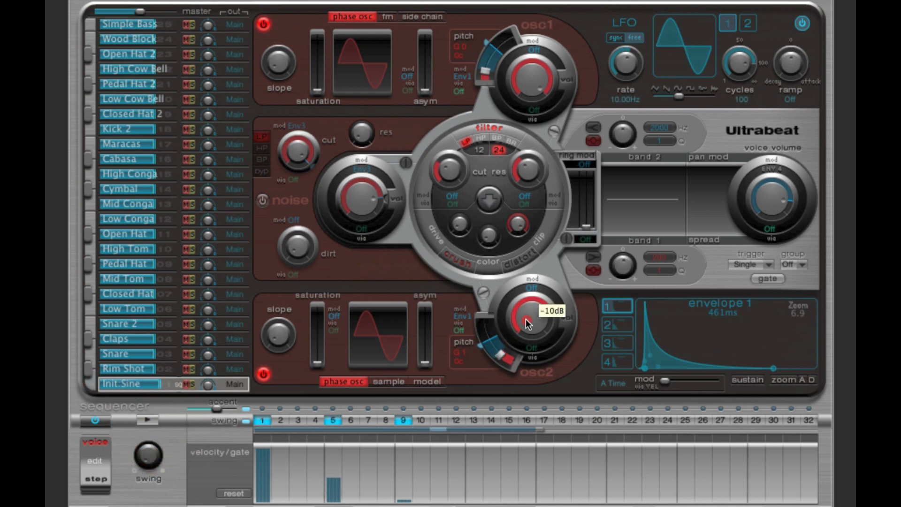
left_click(147, 420)
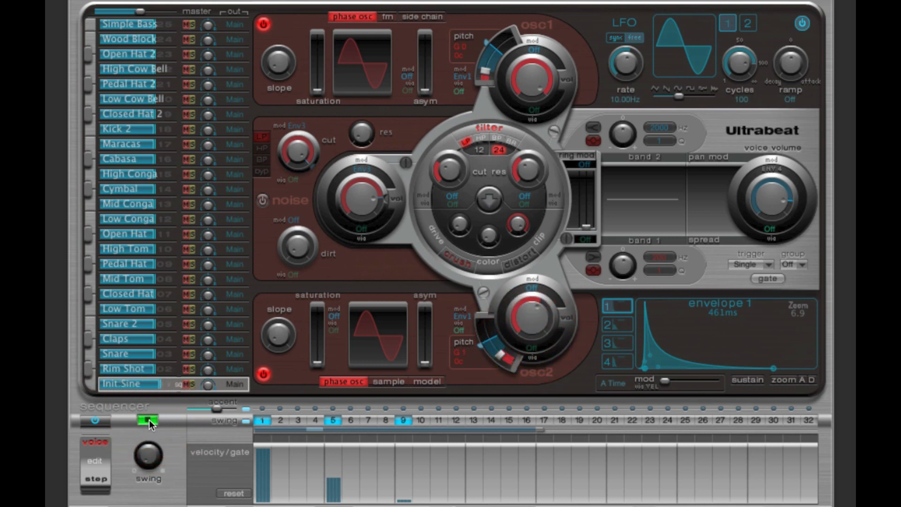
left_click(150, 419)
Step: Replay the pattern and readjust oscillator 2's volume against oscillator 1
mouse_move(533, 301)
left_click(153, 418)
left_click(154, 418)
left_click_drag(536, 319, 529, 327)
left_click(530, 313)
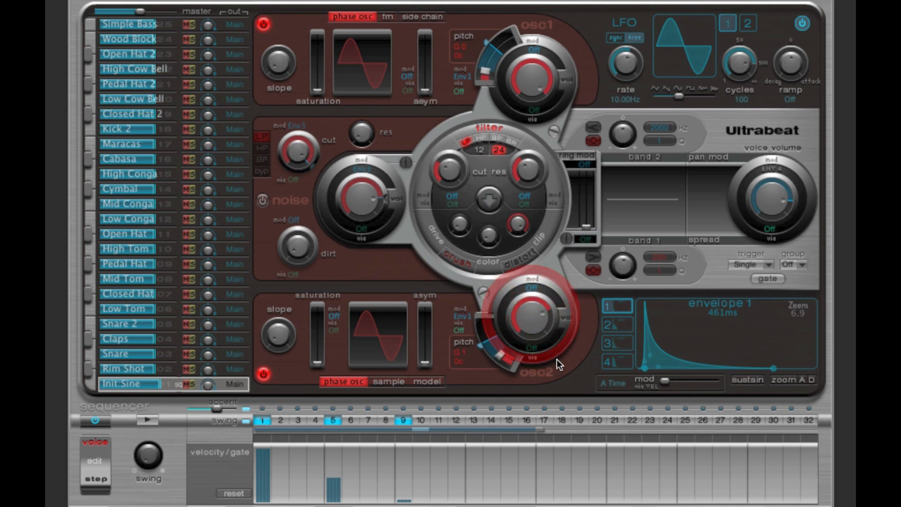
Step: Assign Max as oscillator 2's volume modulation source with Vel as its via source, and lower the modulation amount
left_click(530, 287)
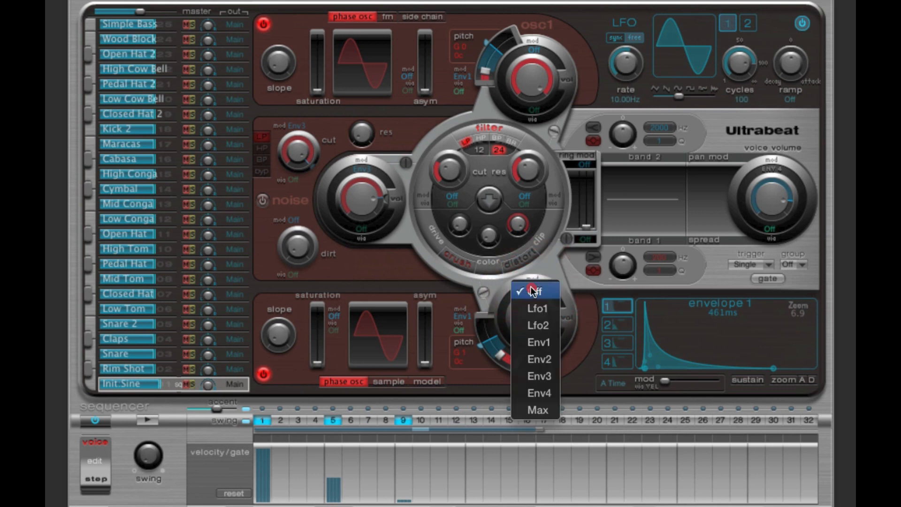
left_click(542, 409)
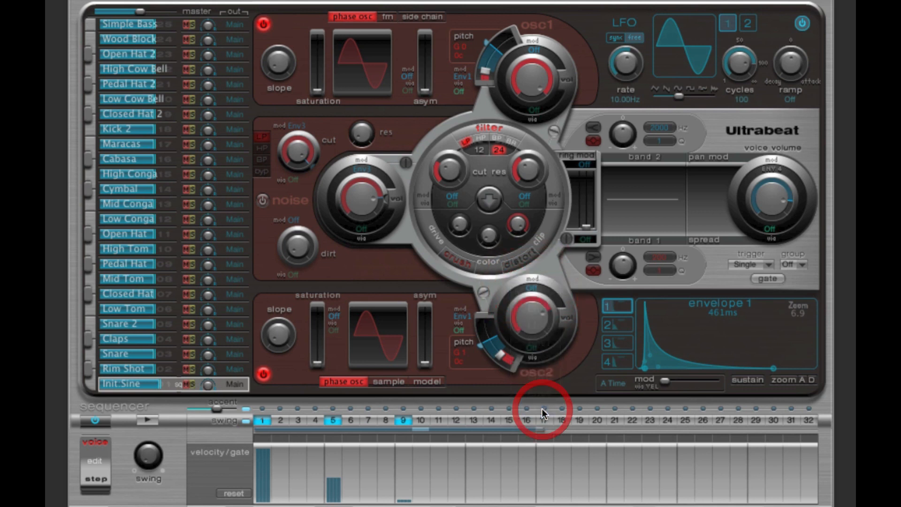
left_click_drag(557, 320, 539, 353)
left_click(539, 353)
left_click(534, 366)
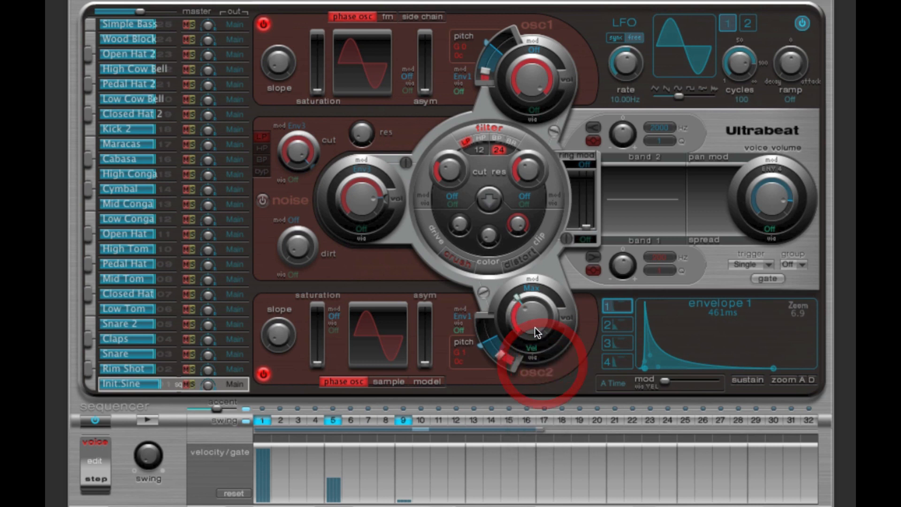
Step: Widen the velocity range on oscillator 2's volume so harder hits play it louder, and audition the pattern
left_click_drag(518, 300, 553, 333)
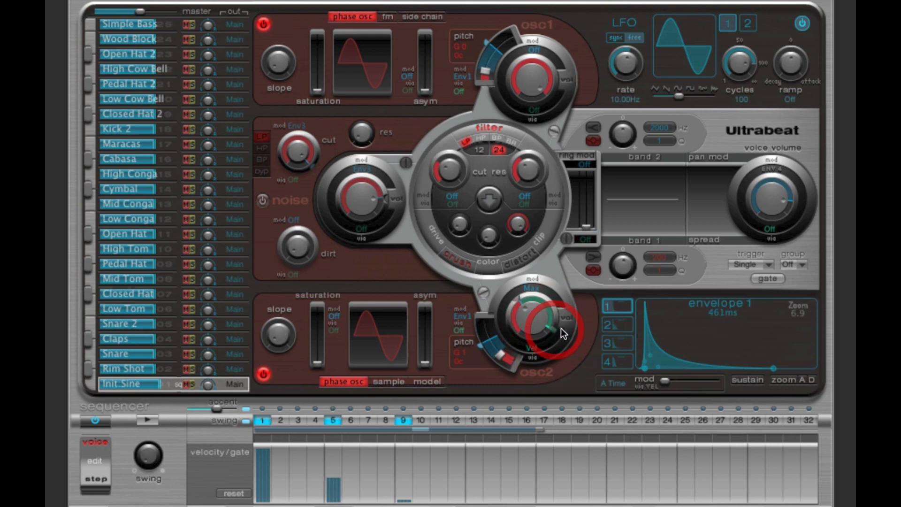
left_click(518, 298)
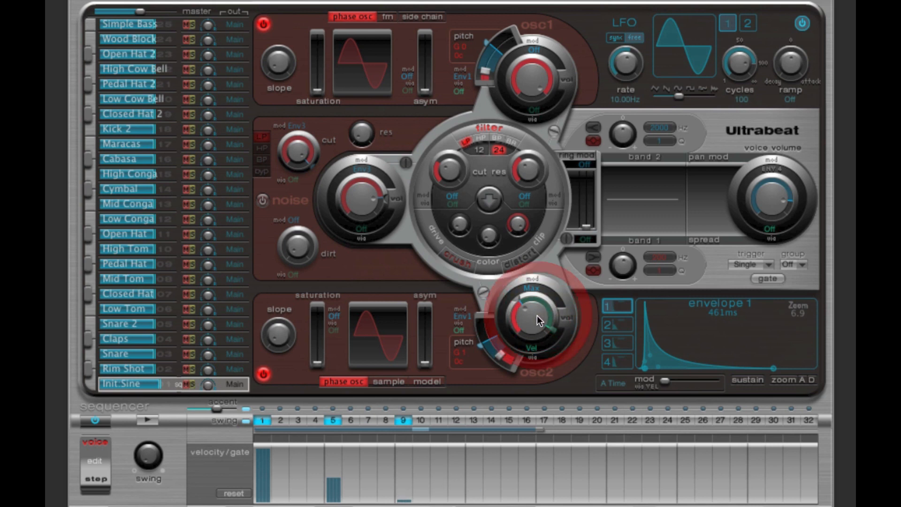
left_click(148, 419)
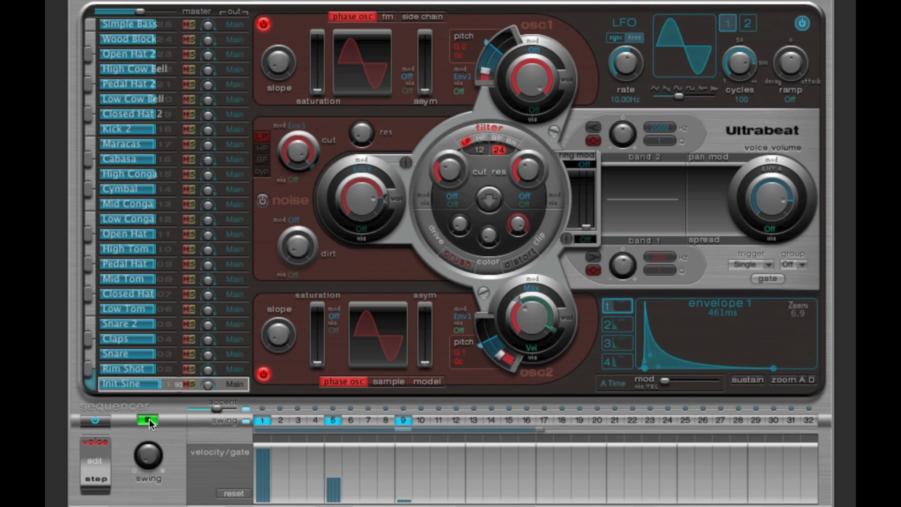
left_click(149, 418)
Step: Reverse the velocity range on oscillator 2's volume so harder hits play it quieter, and audition the pattern
left_click_drag(549, 332, 535, 314)
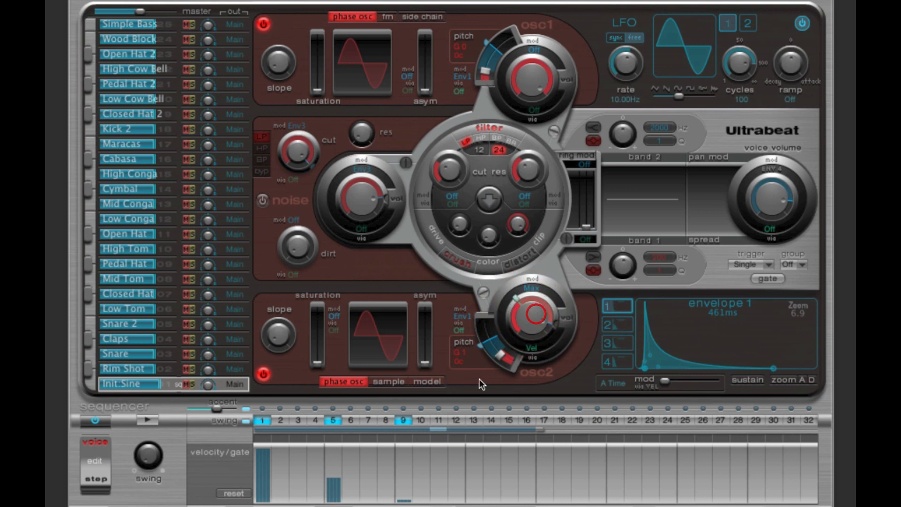
left_click(516, 299)
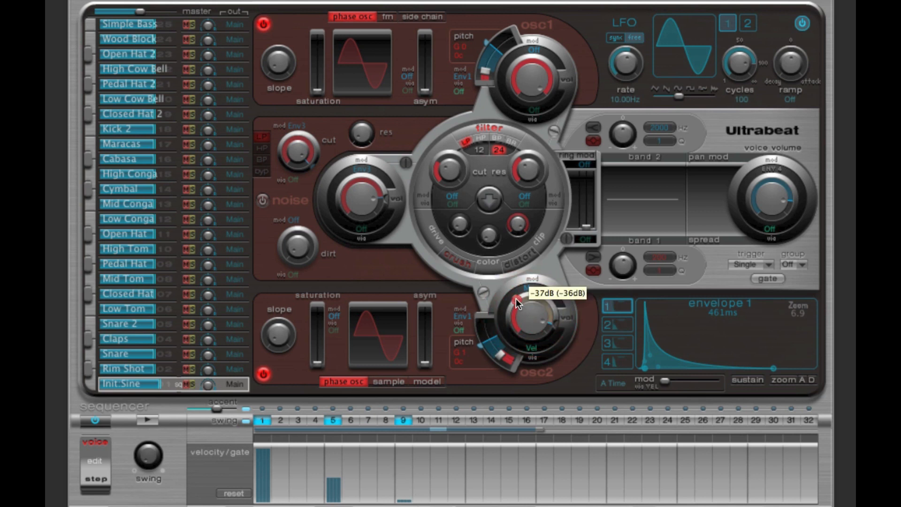
left_click(554, 324)
left_click_drag(553, 323, 516, 299)
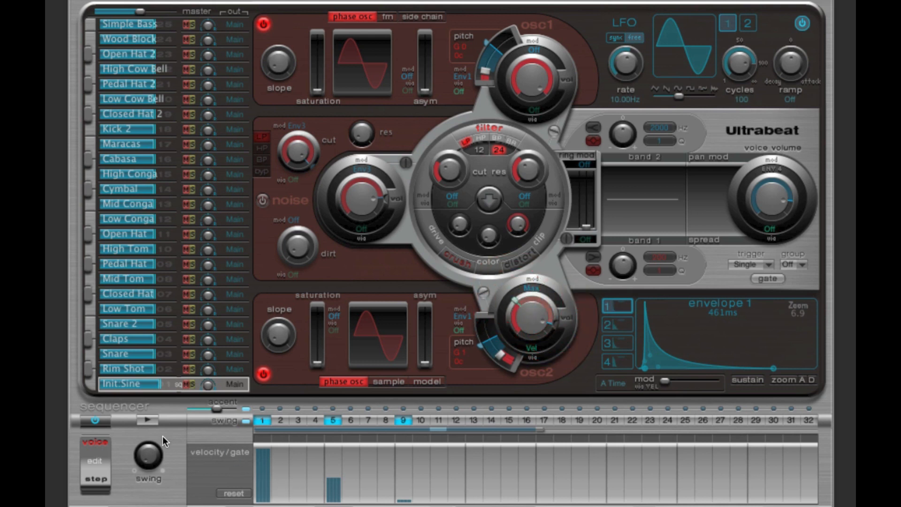
left_click(140, 418)
left_click(140, 418)
left_click(147, 421)
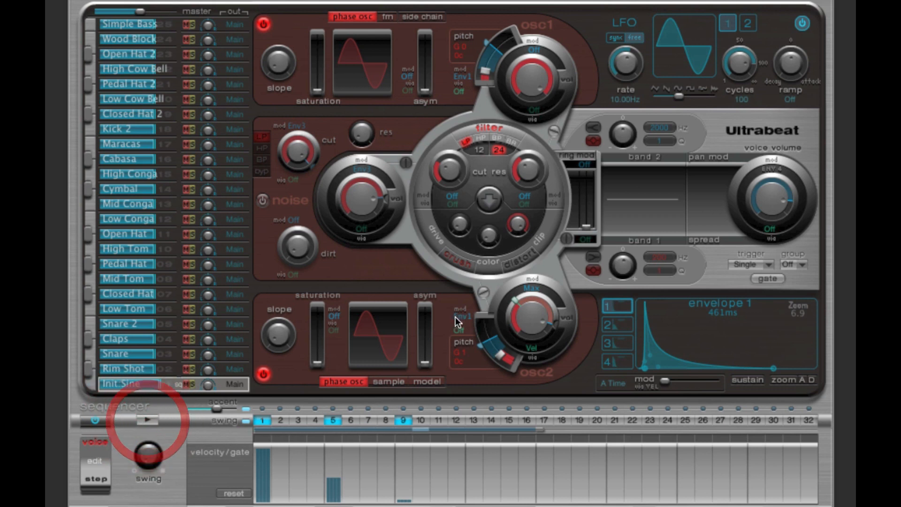
Step: Set oscillator 2's volume and pitch modulation back to Off and switch oscillator 2 off
left_click_drag(518, 302, 536, 305)
left_click(533, 349)
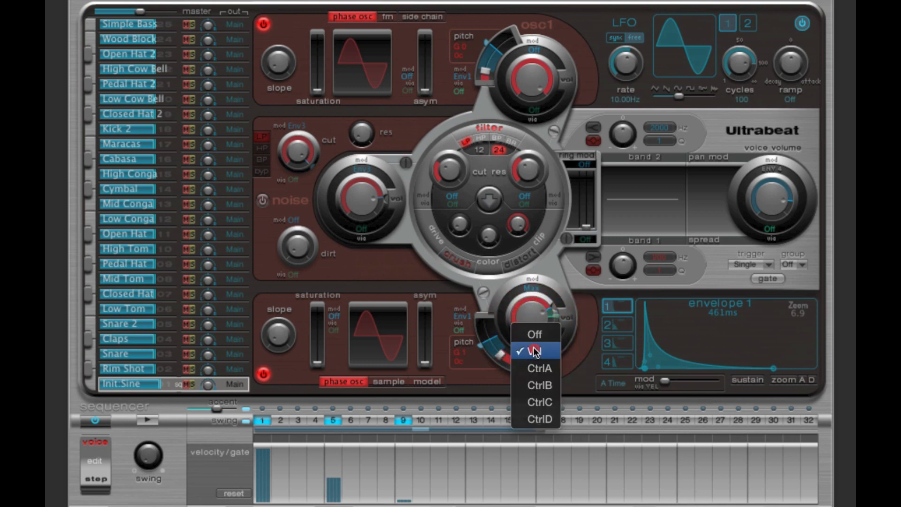
left_click(534, 334)
left_click(533, 289)
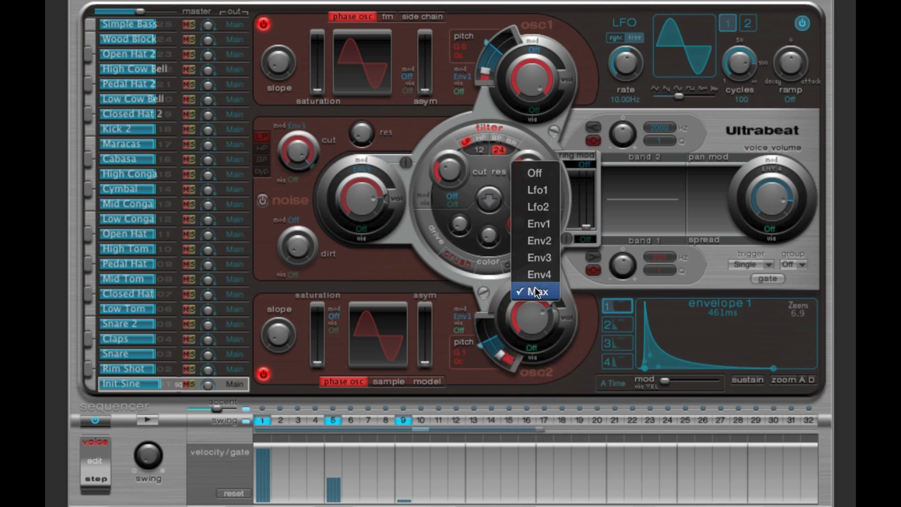
left_click(535, 173)
left_click(460, 316)
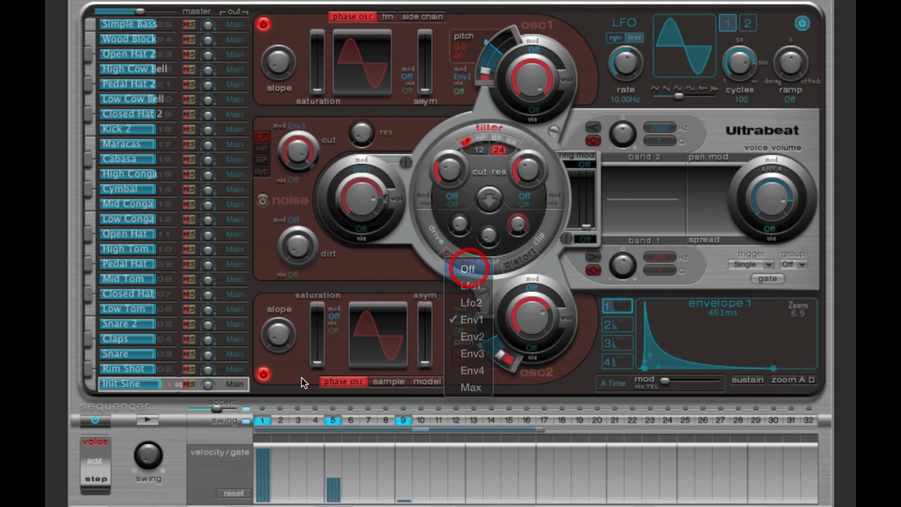
left_click(468, 268)
left_click(263, 374)
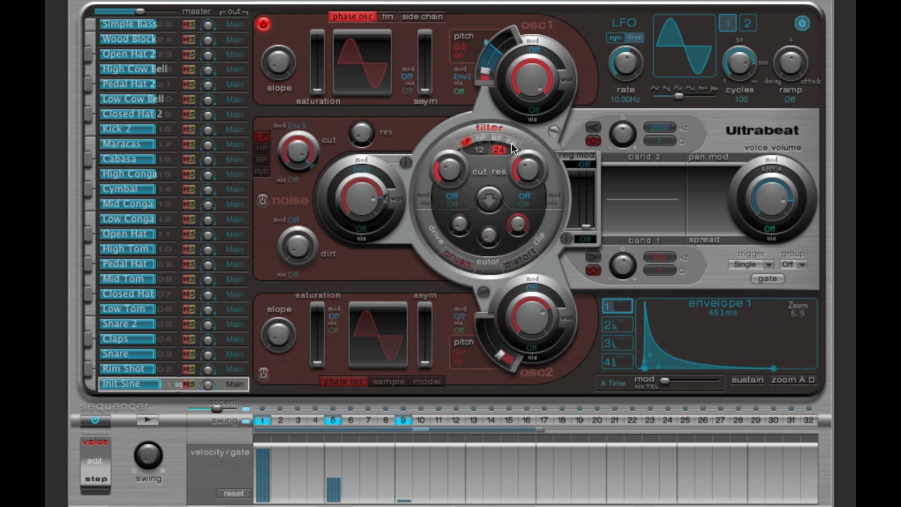
Step: Route oscillator 1 through the filter and even out the velocities of steps 1, 5 and 9, auditioning the pattern
left_click(559, 132)
left_click(263, 462)
left_click(332, 466)
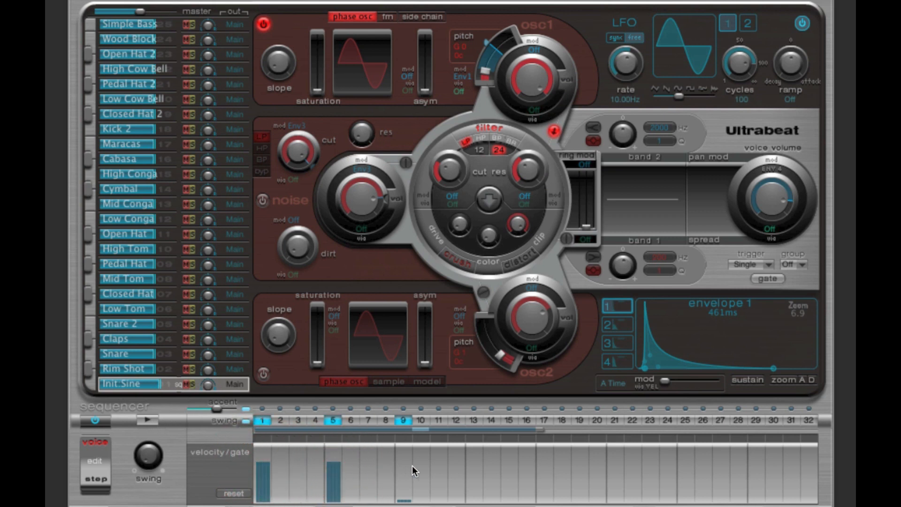
left_click(406, 465)
left_click(149, 421)
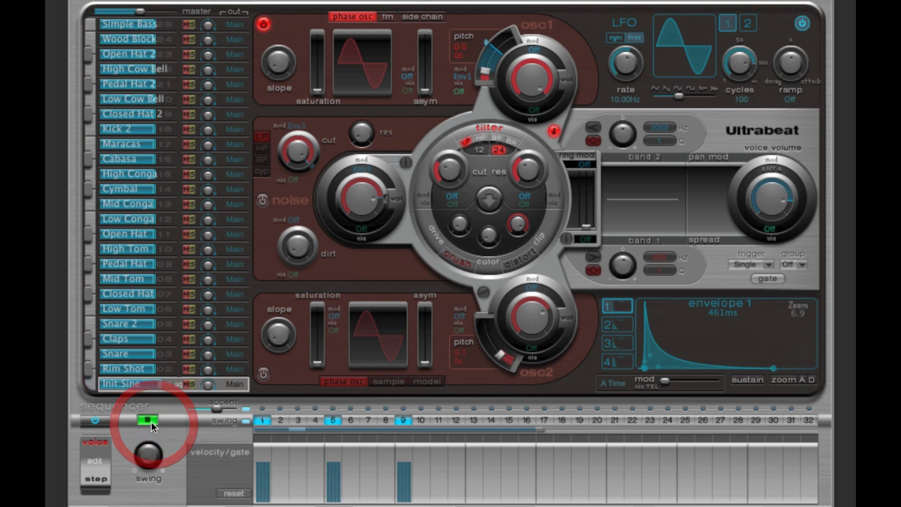
left_click(150, 421)
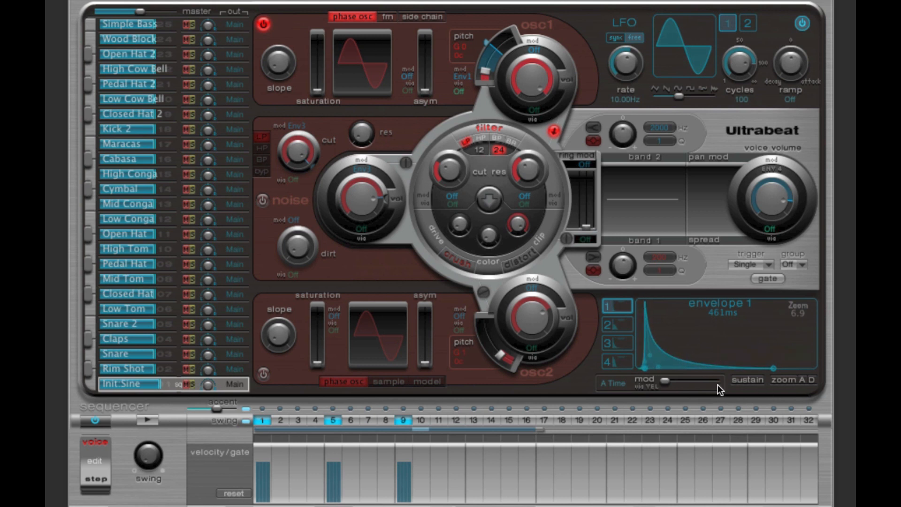
Step: Compare the shape and length of envelope 4 (Amp) with envelope 1, fitting the full decay into the display
left_click(629, 362)
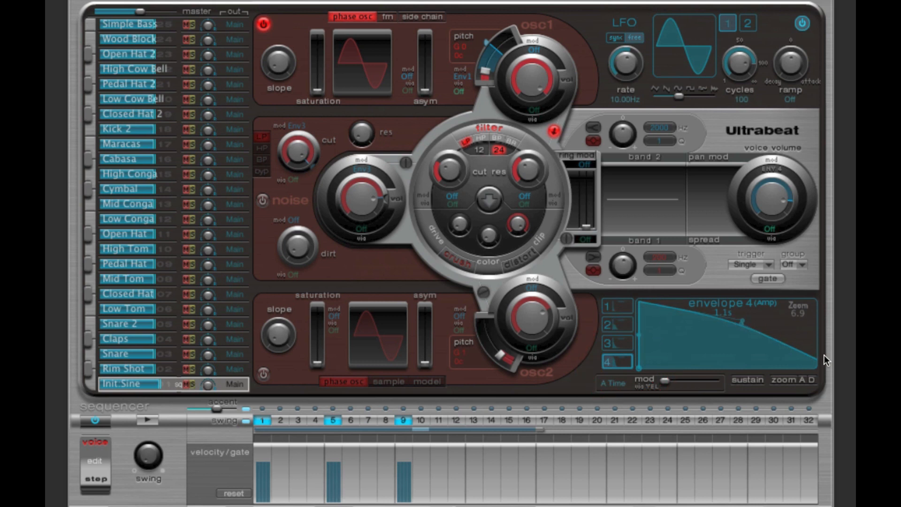
left_click_drag(798, 319, 778, 315)
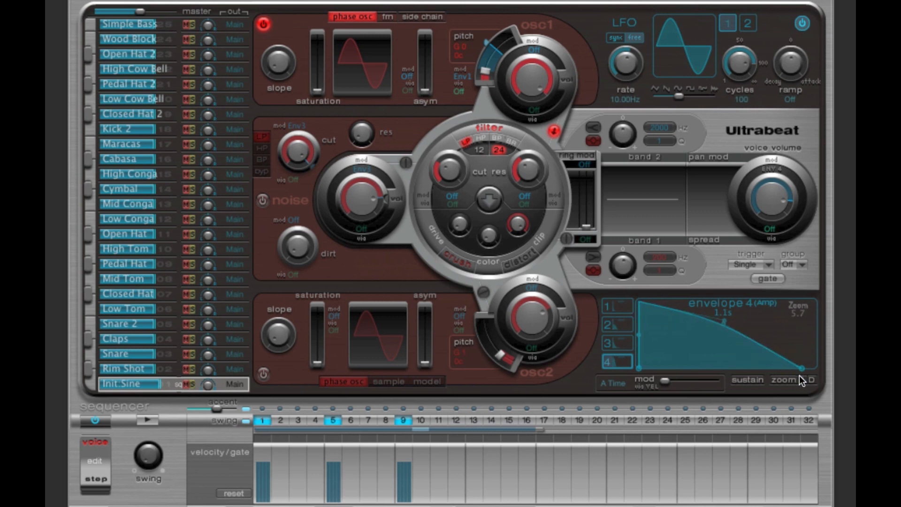
left_click(624, 305)
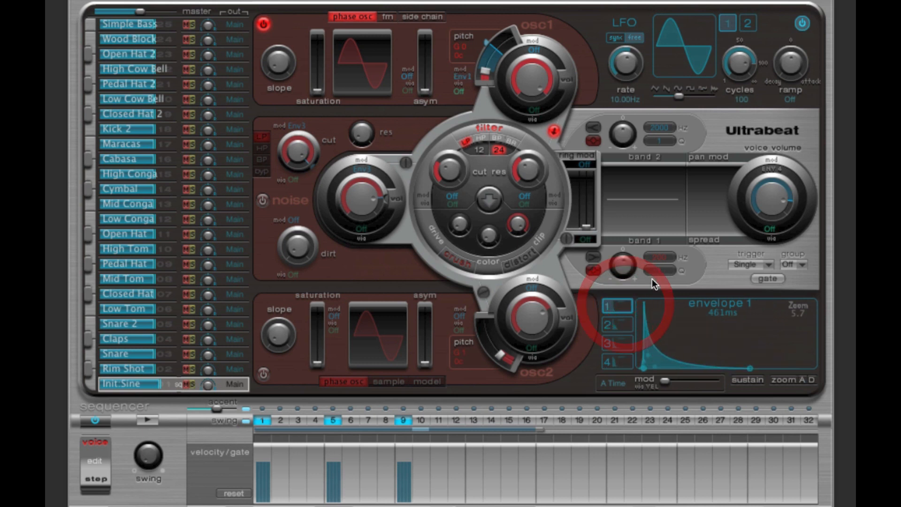
left_click(624, 362)
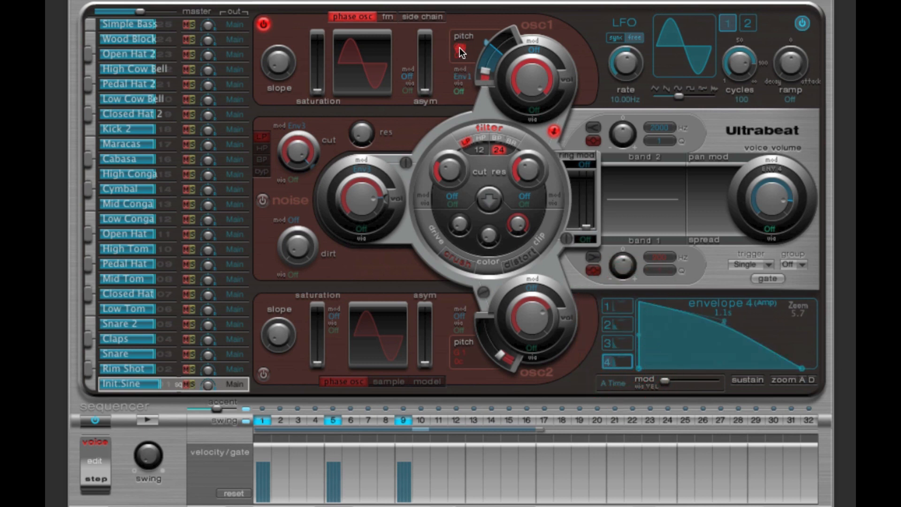
left_click(619, 307)
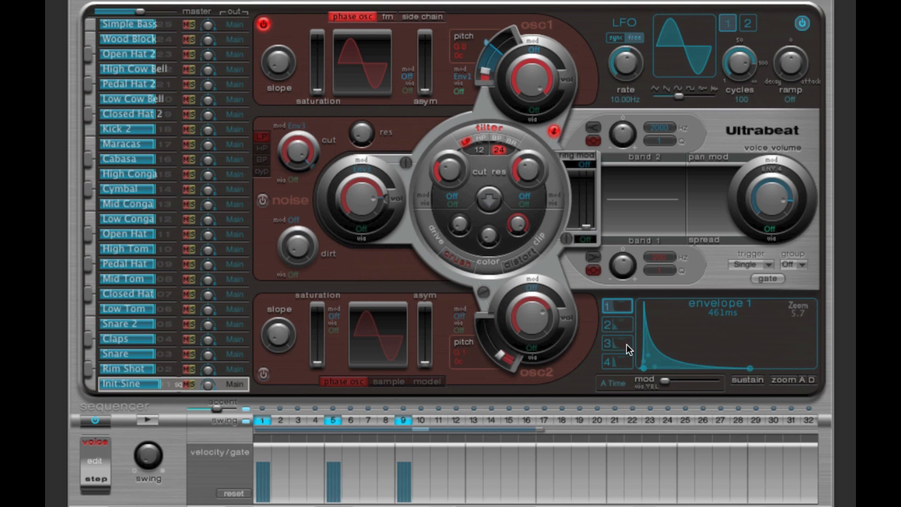
left_click(617, 361)
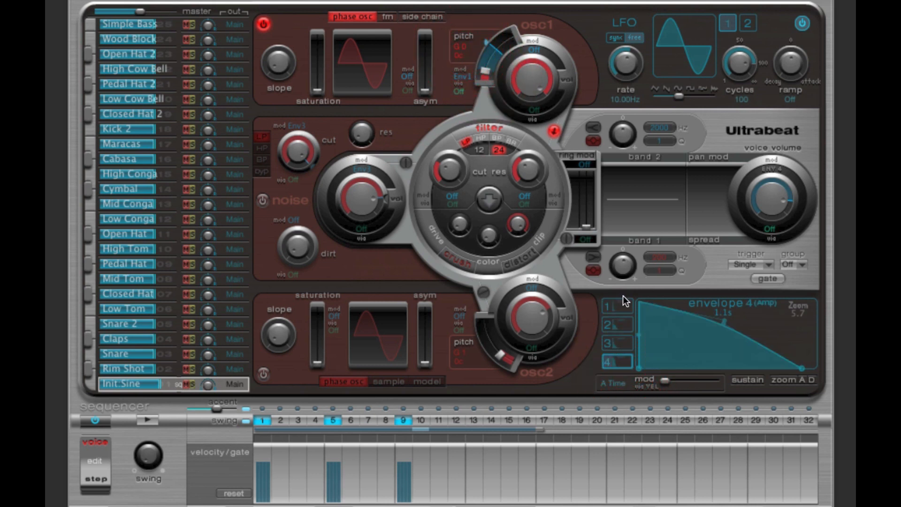
Step: Remove step 5 from the pattern and audition the wider spacing between hits
left_click(146, 419)
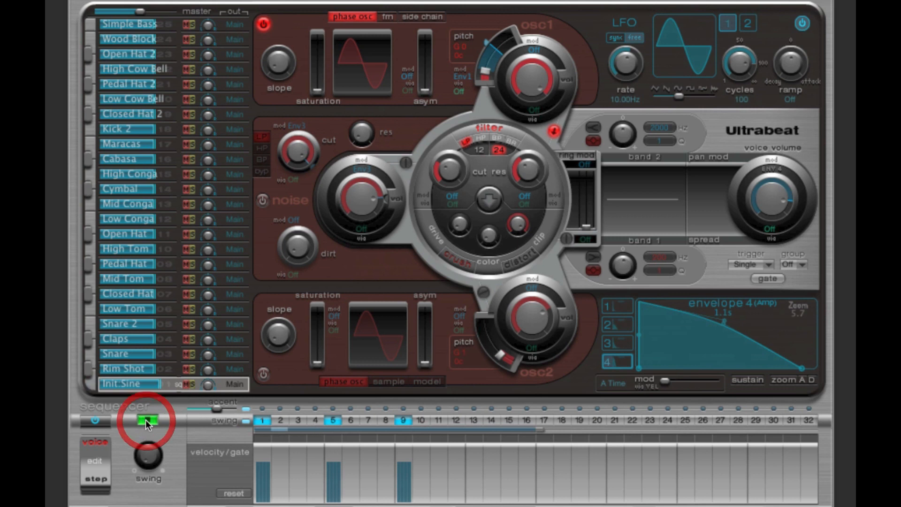
left_click(146, 420)
left_click(328, 421)
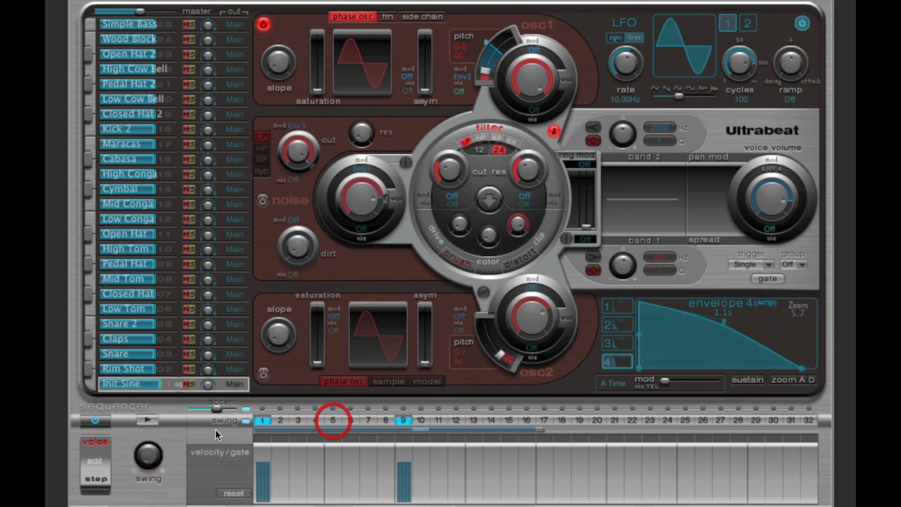
left_click(148, 420)
left_click(148, 417)
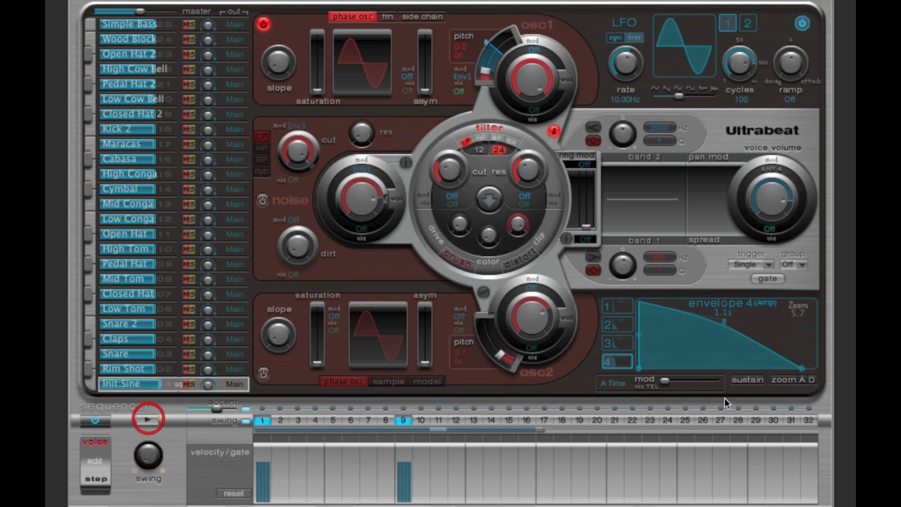
Step: Lengthen envelope 4's decay to about 1.6 s and audition the pattern
left_click_drag(796, 319, 768, 317)
left_click_drag(758, 367, 784, 368)
left_click(151, 420)
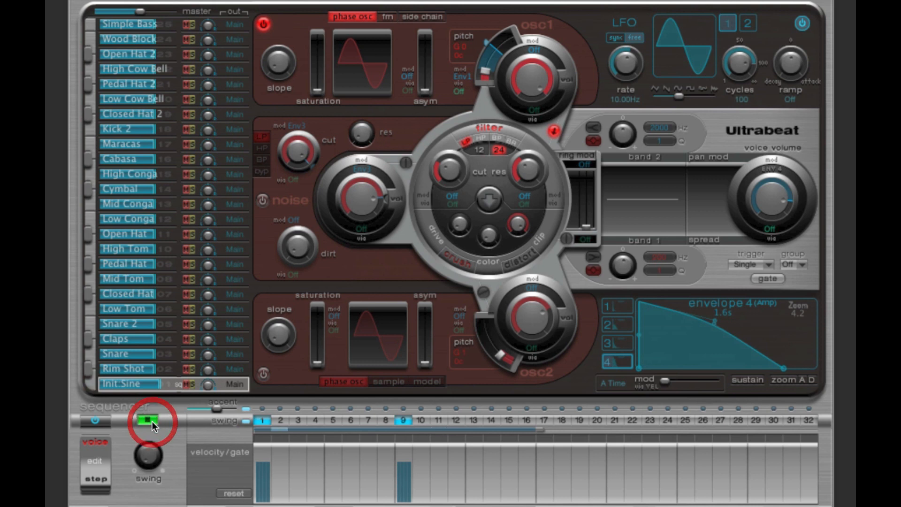
left_click(151, 419)
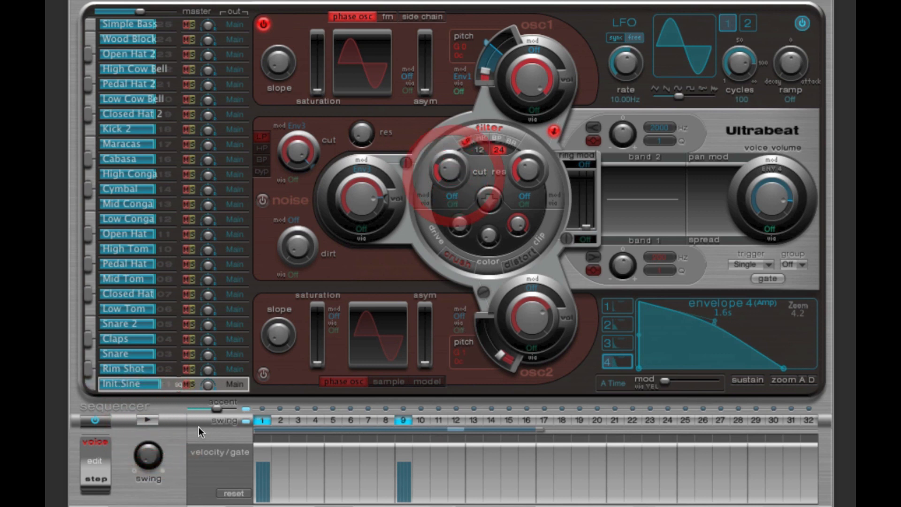
Step: Raise the filter resonance to 0.61 and audition the resonant sound
left_click_drag(511, 176, 525, 140)
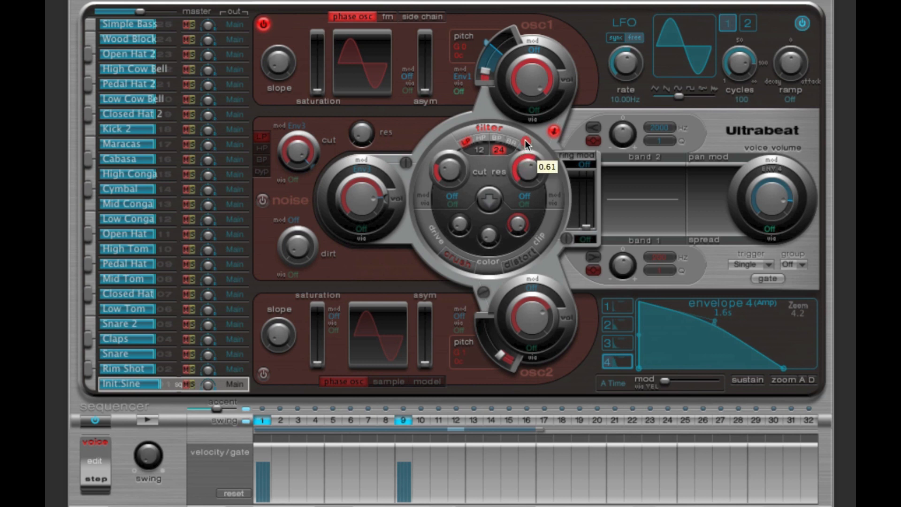
left_click(155, 419)
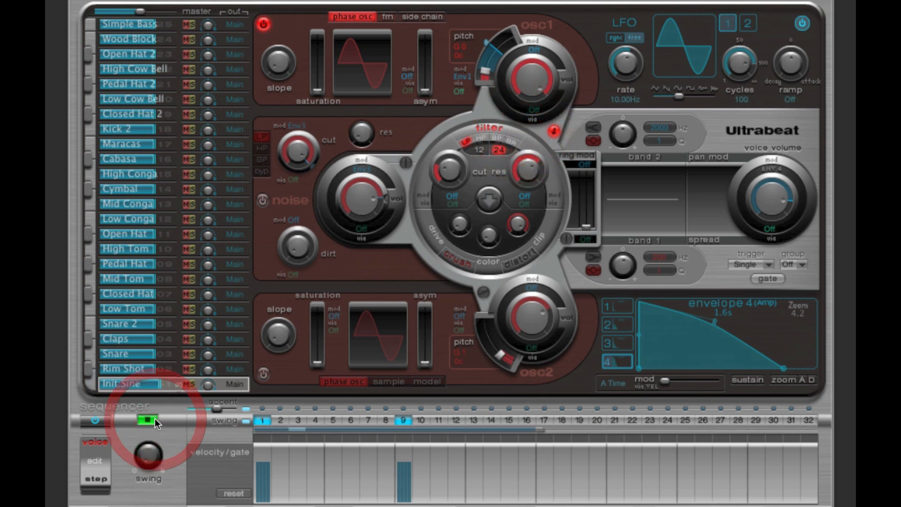
left_click(155, 419)
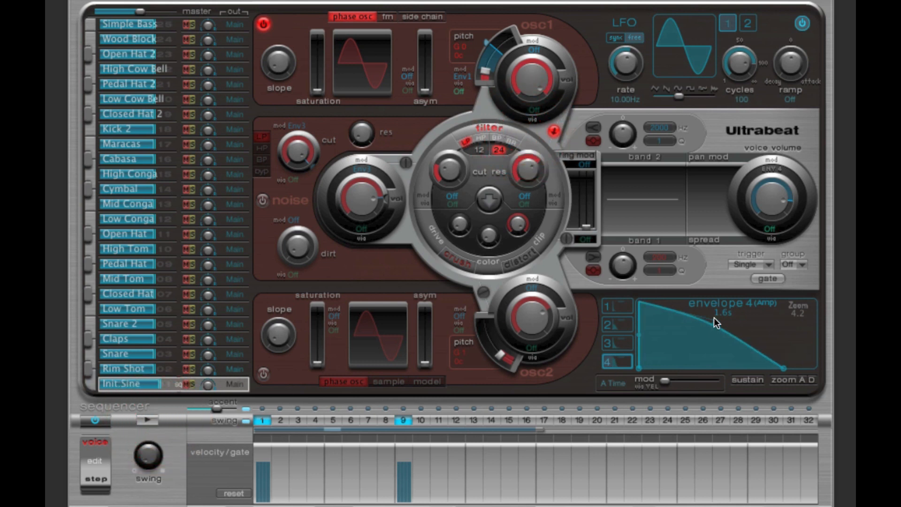
left_click(151, 416)
mouse_move(440, 168)
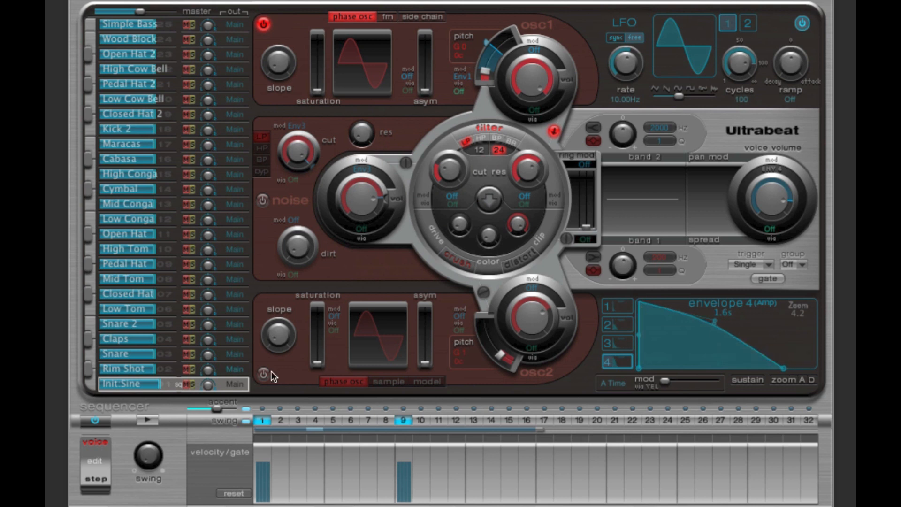
left_click(148, 414)
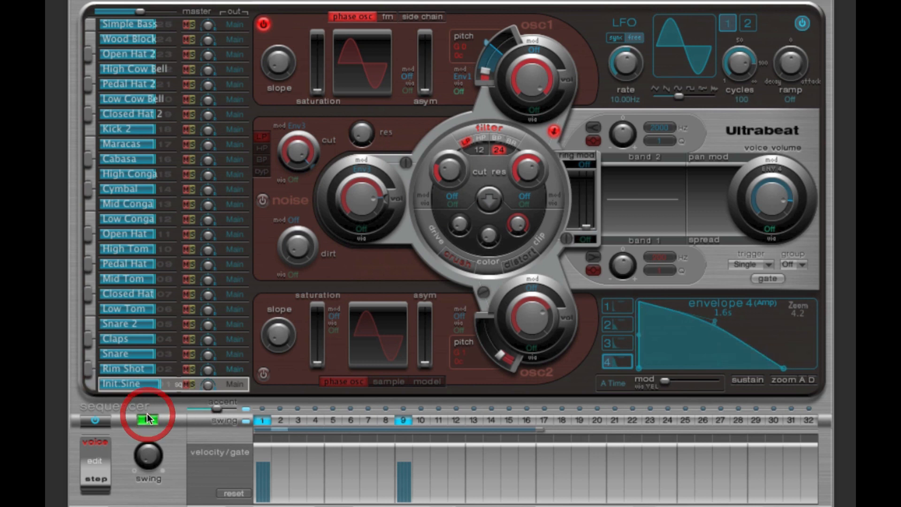
Step: Assign Env1 to the filter cutoff and set its modulation amount to 0.82 (+0.56)
left_click(612, 305)
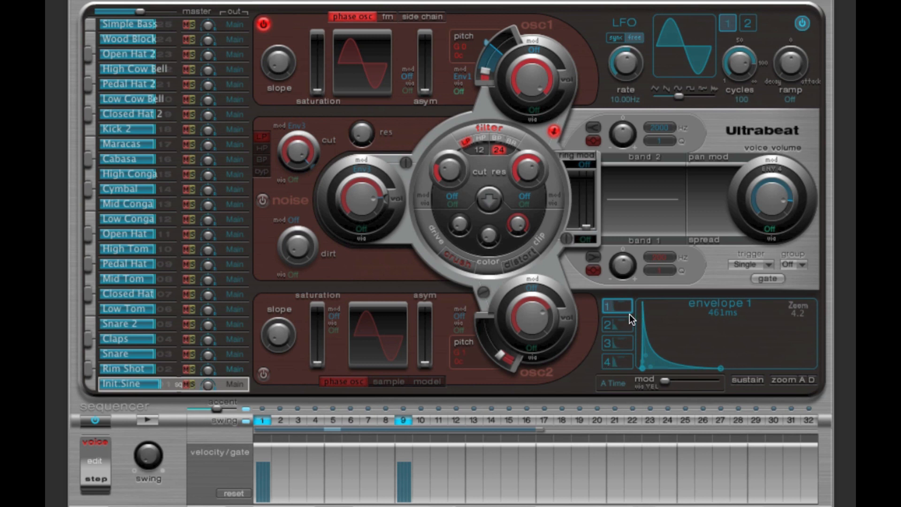
left_click(144, 420)
left_click(452, 200)
left_click(462, 246)
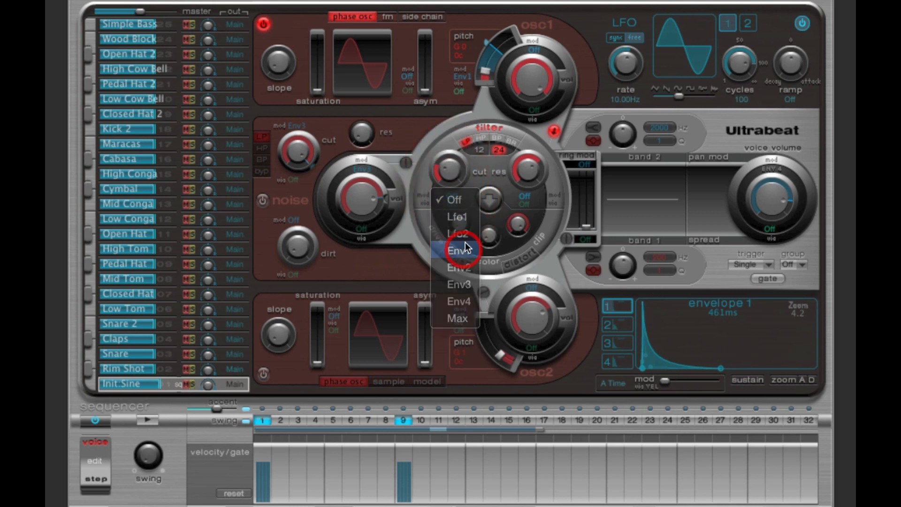
left_click_drag(443, 170, 466, 161)
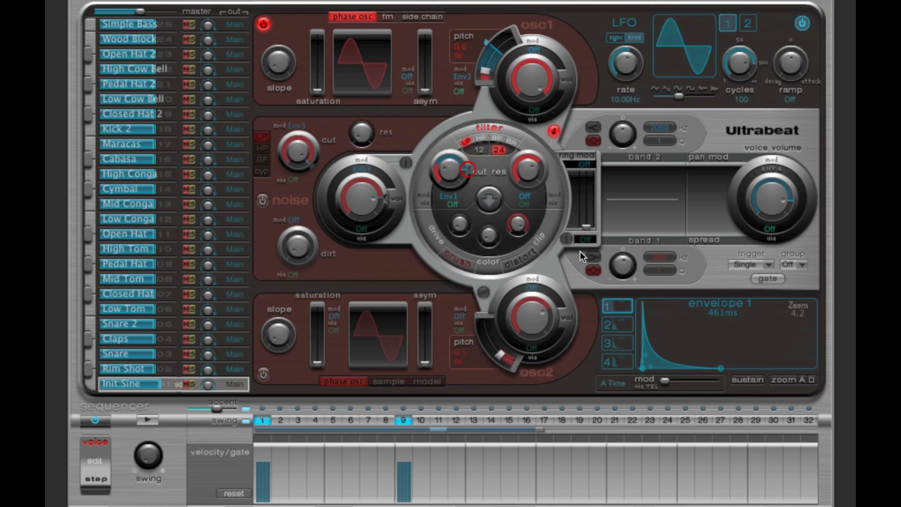
Step: Enlarge the envelope 1 display and examine its curve against the oscillator 1 pitch and filter cutoff modulation amounts
left_click_drag(793, 313, 839, 316)
mouse_move(643, 367)
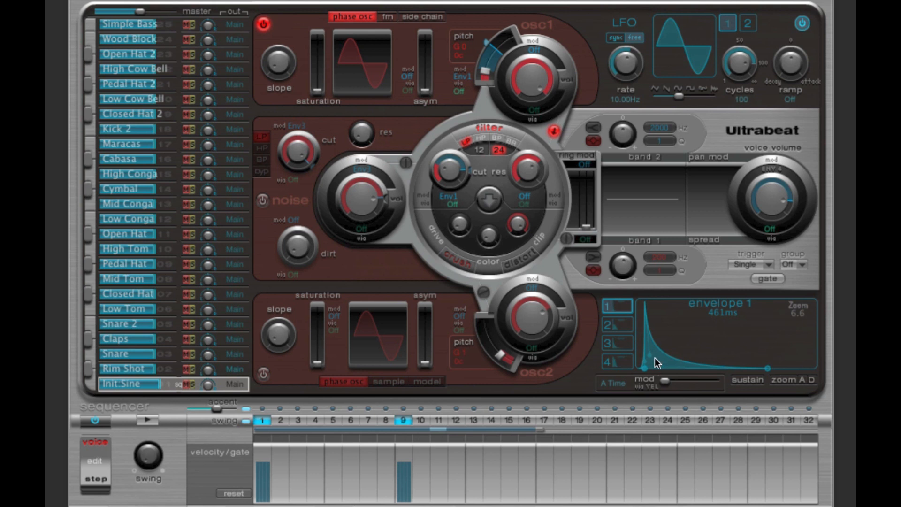
mouse_move(641, 366)
mouse_move(486, 43)
mouse_move(468, 170)
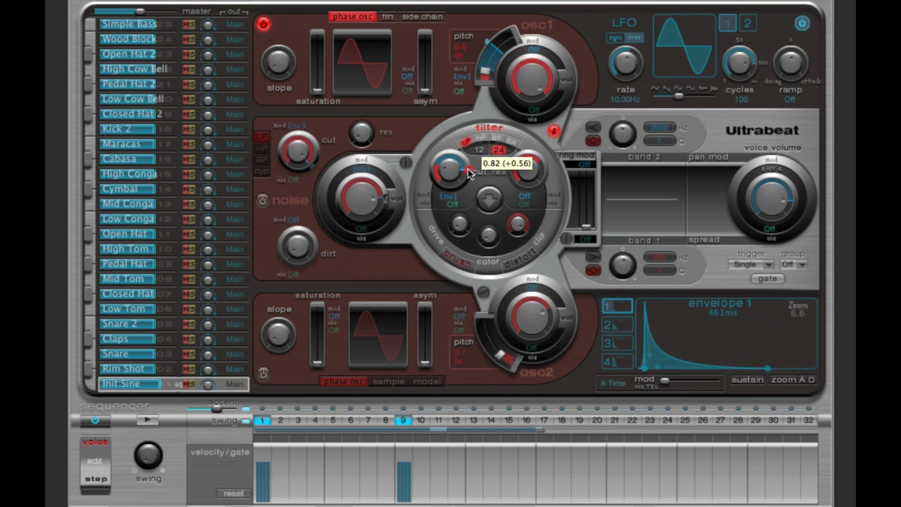
Step: Compare the envelope 4 curve with the envelope 1 curve that modulates the filter cutoff
left_click_drag(468, 170, 471, 174)
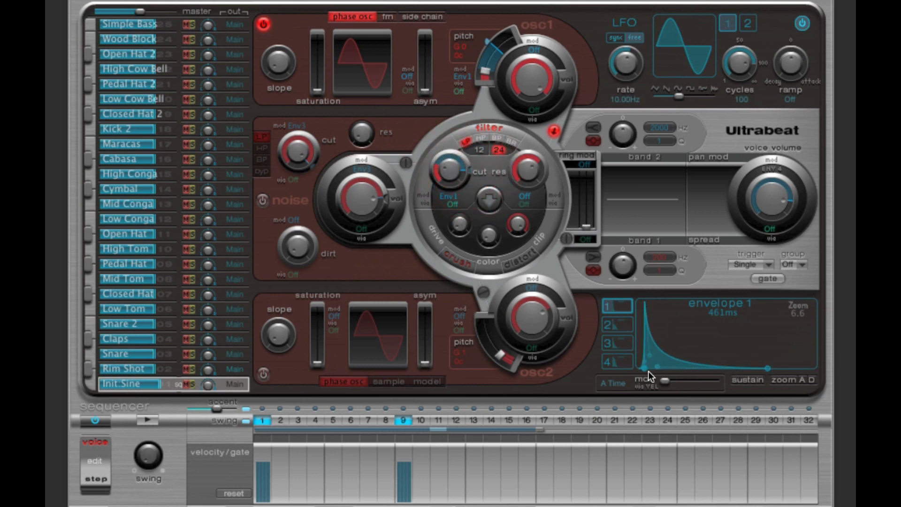
mouse_move(771, 370)
left_click(615, 362)
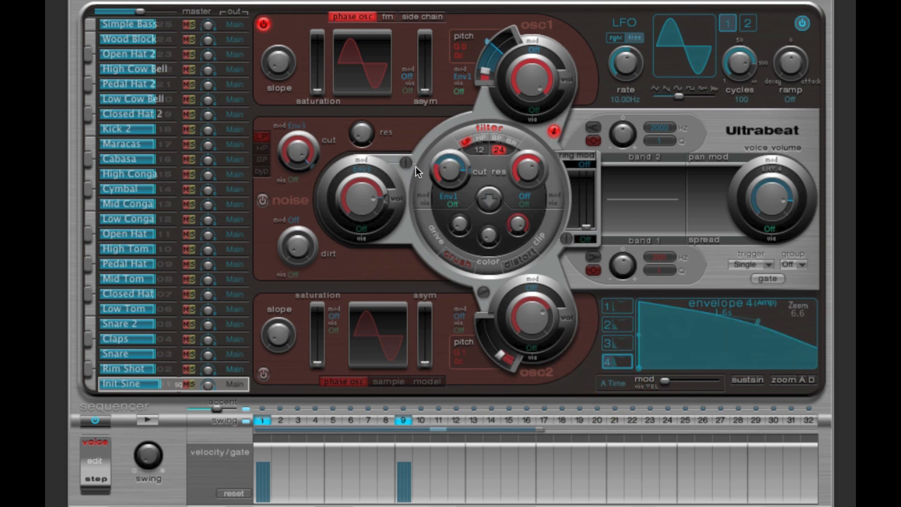
left_click(617, 306)
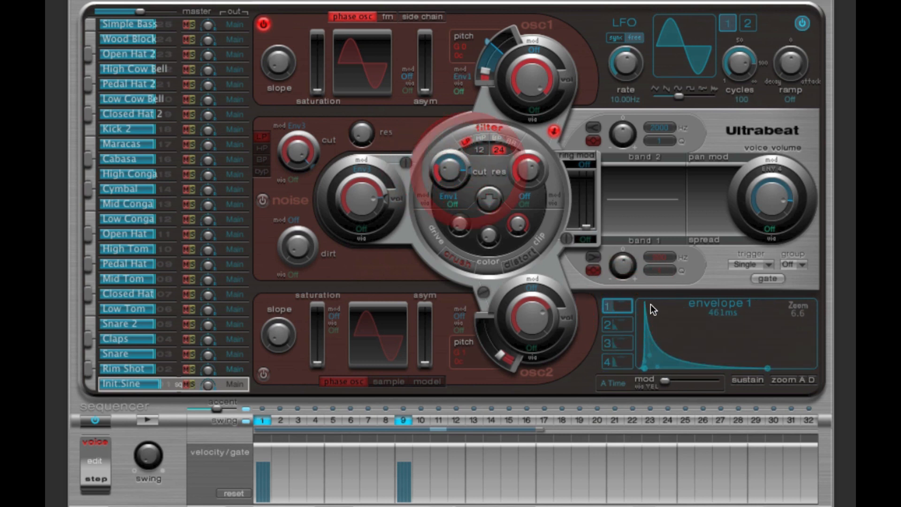
Step: Fine-tune the filter resonance and the Env1 cutoff modulation amount while auditioning the pattern
left_click(150, 419)
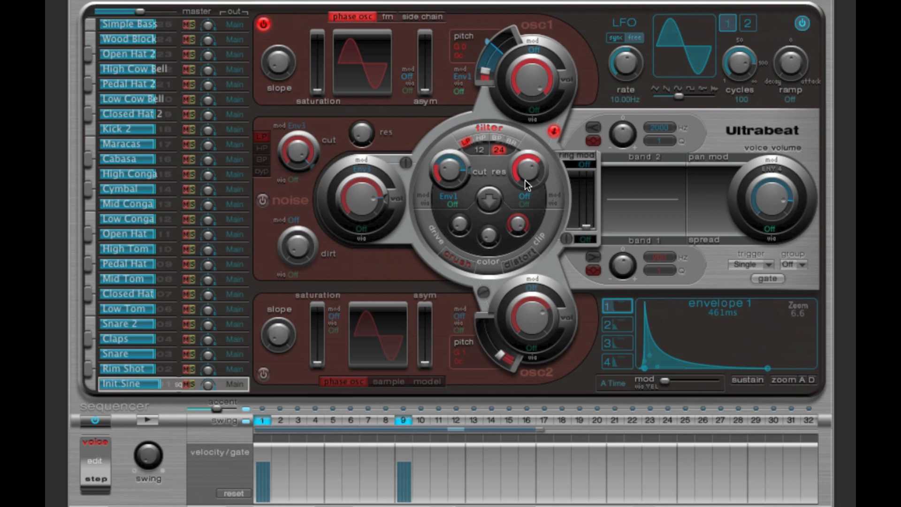
left_click_drag(524, 180, 528, 197)
left_click(144, 419)
left_click_drag(472, 170, 467, 165)
mouse_move(643, 306)
left_click(148, 419)
left_click(149, 419)
Step: Assign Vel as the via source of the filter cutoff modulation and adjust the velocity-controlled range
left_click(454, 205)
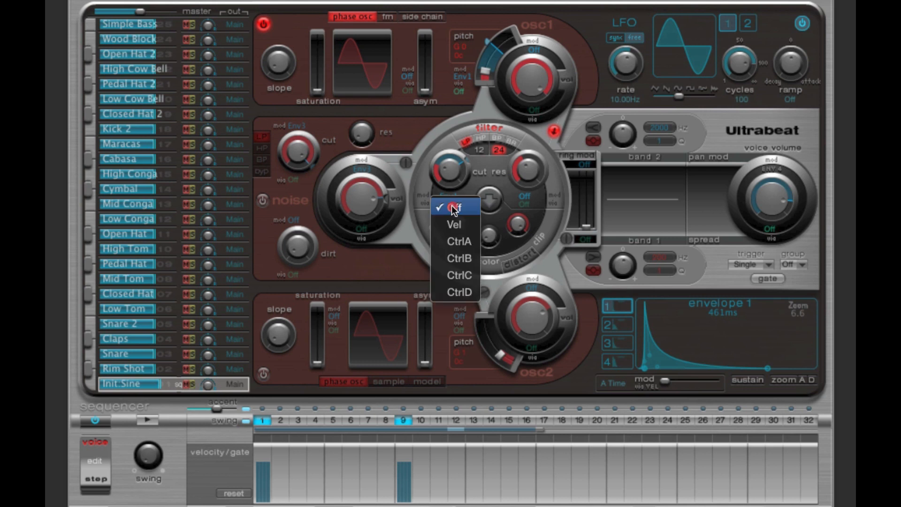
left_click(460, 225)
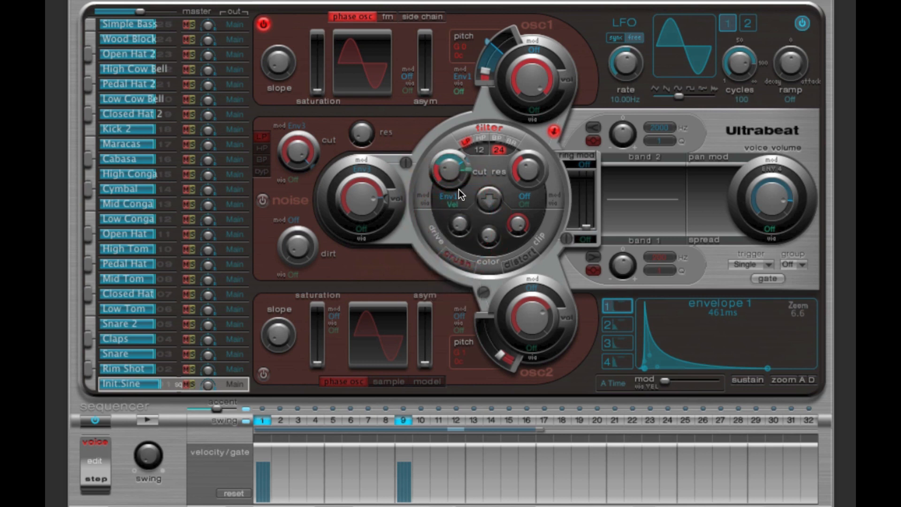
left_click_drag(465, 159, 442, 164)
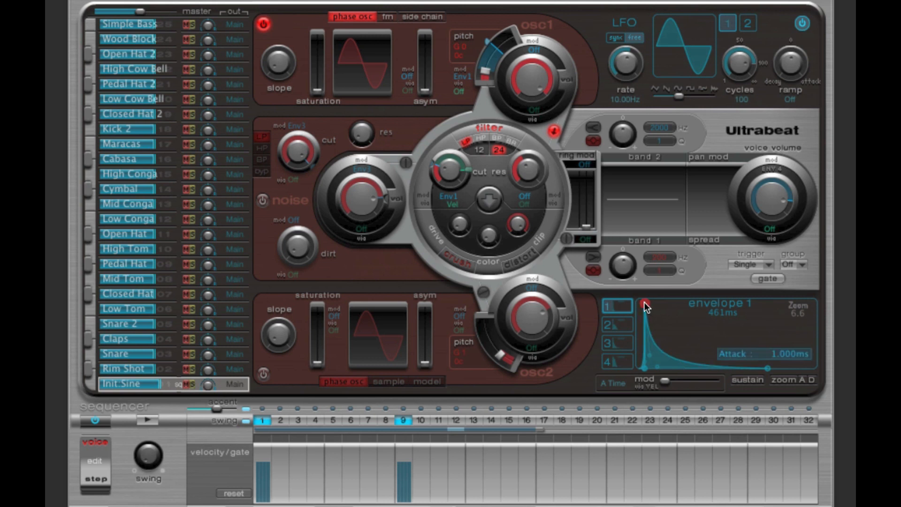
left_click_drag(469, 167, 469, 169)
left_click(469, 171)
left_click_drag(469, 171, 469, 171)
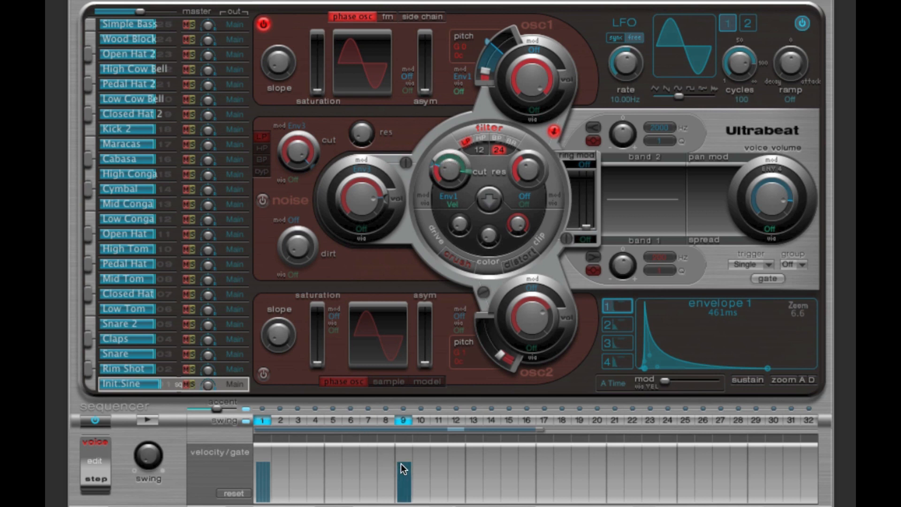
Step: Lower step 9's velocity to near minimum, raise step 1's to near maximum, and audition the cutoff's velocity response
left_click_drag(401, 463, 403, 499)
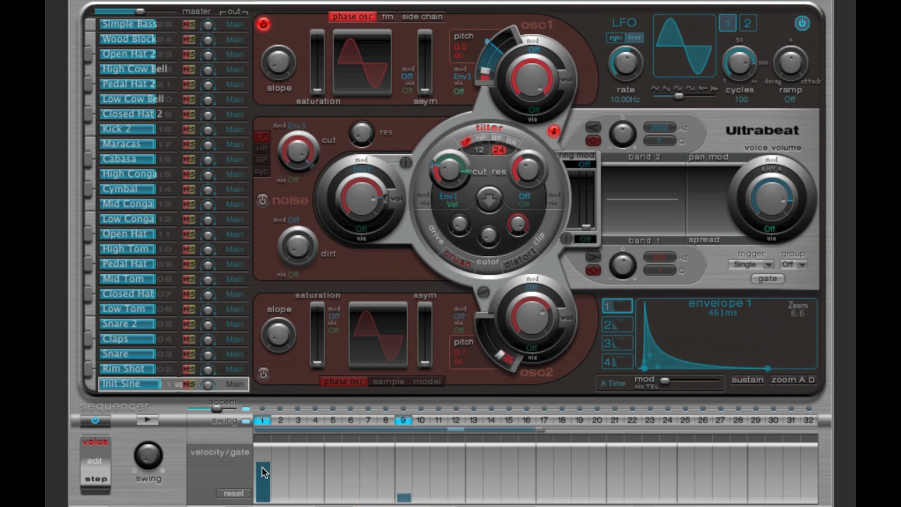
left_click_drag(261, 467, 262, 449)
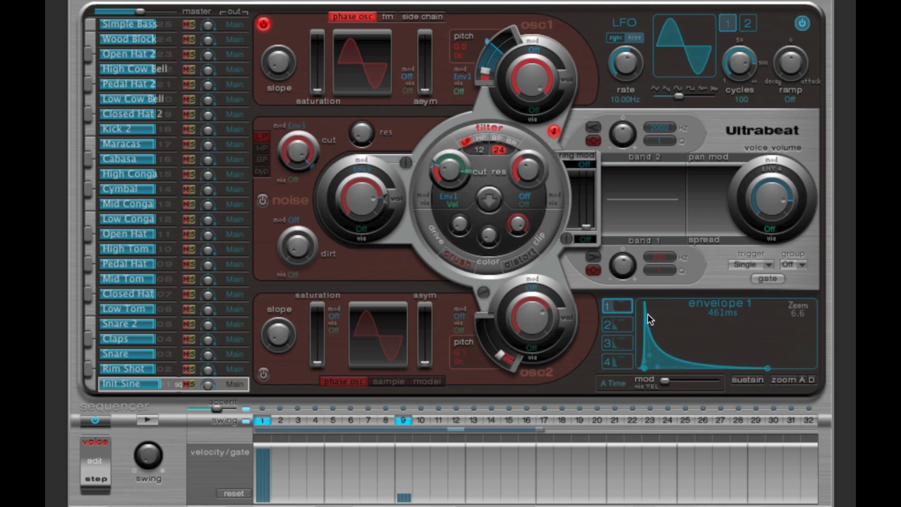
mouse_move(644, 364)
mouse_move(647, 303)
mouse_move(469, 173)
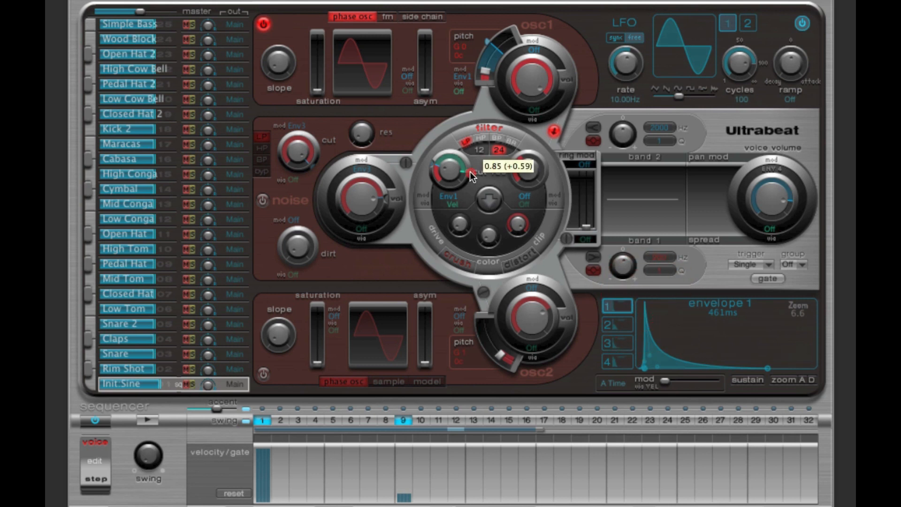
left_click_drag(470, 172, 470, 174)
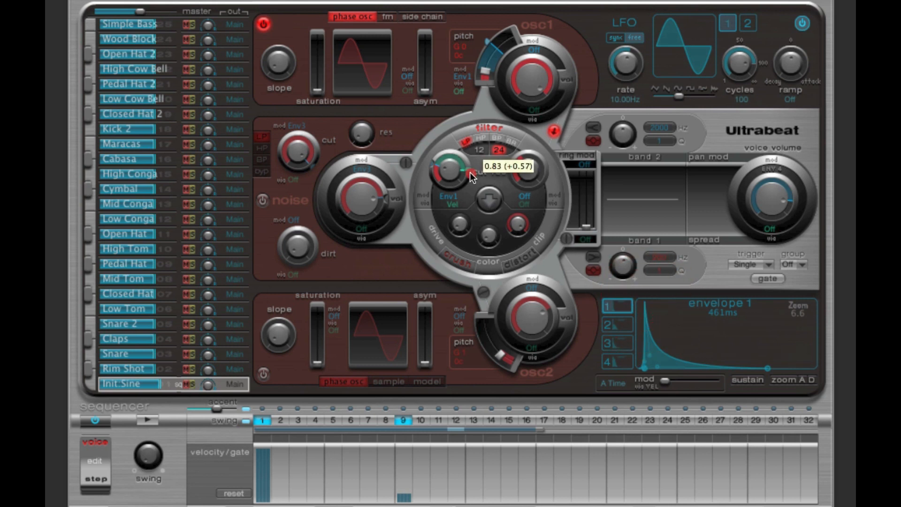
left_click(158, 416)
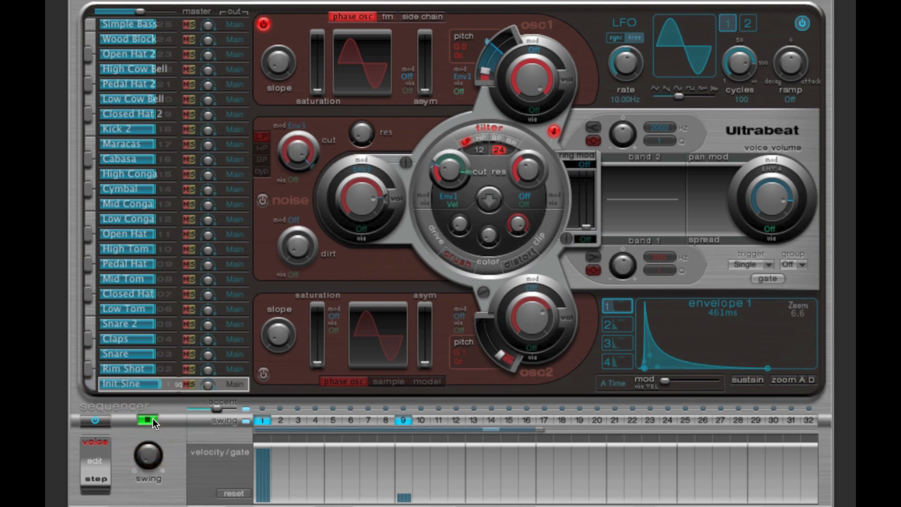
left_click(153, 418)
left_click(142, 420)
left_click(143, 420)
Step: Set the filter cutoff modulation amount to 0.78 (+0.52) and audition the two hits
left_click_drag(469, 172, 469, 168)
left_click(146, 419)
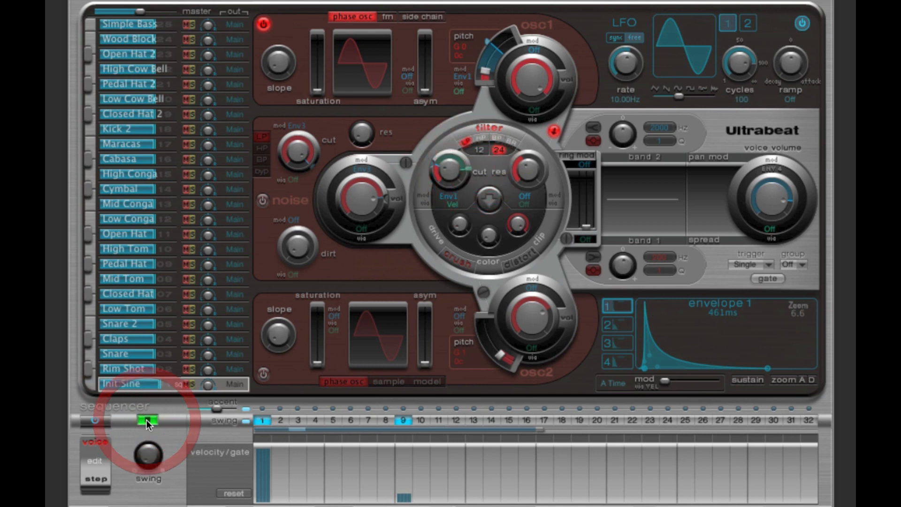
left_click(146, 419)
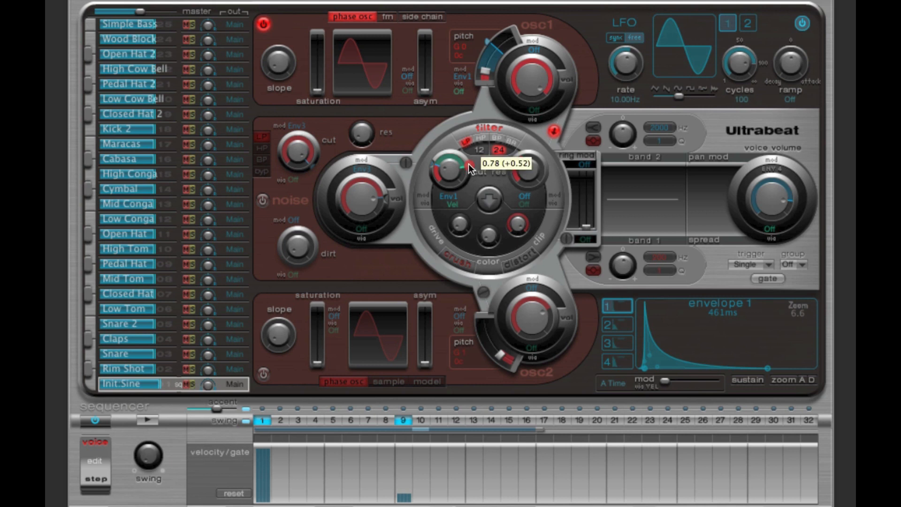
left_click(150, 418)
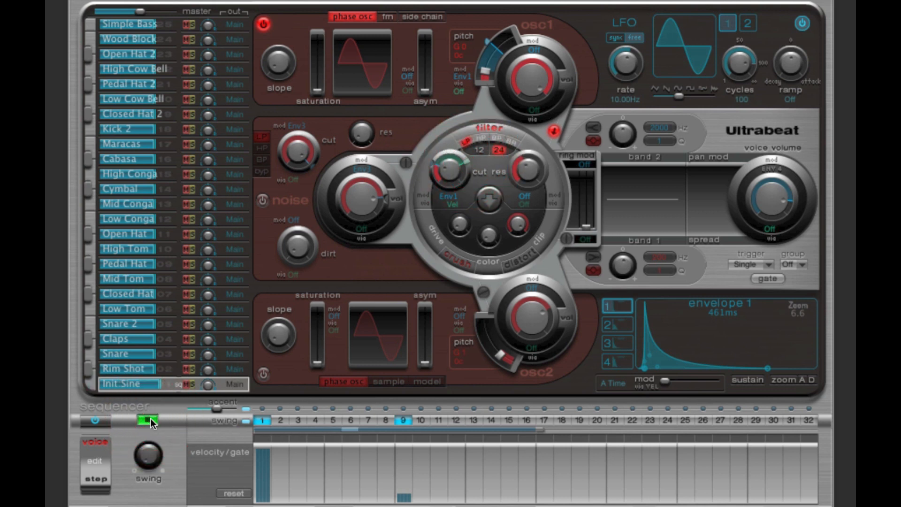
left_click(151, 418)
Step: Set the filter cutoff's modulation source to Off and switch the filter off
left_click(453, 205)
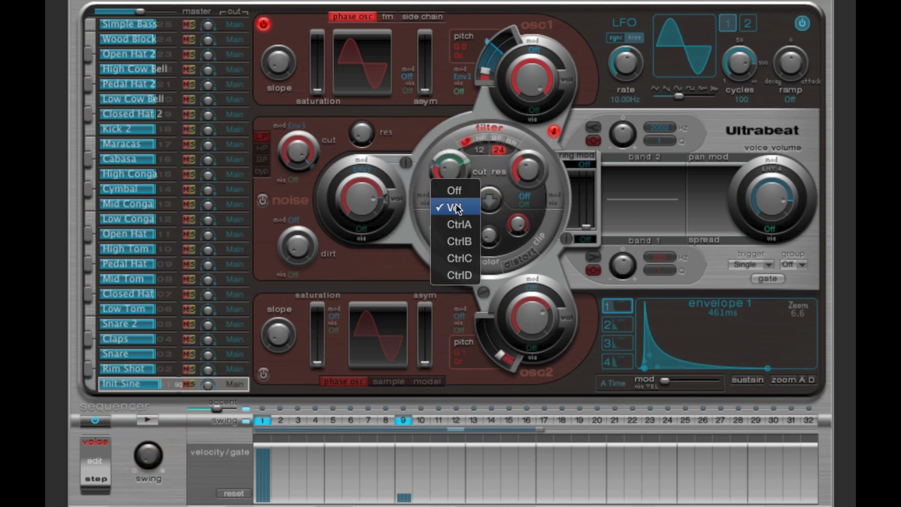
left_click(456, 207)
left_click(453, 199)
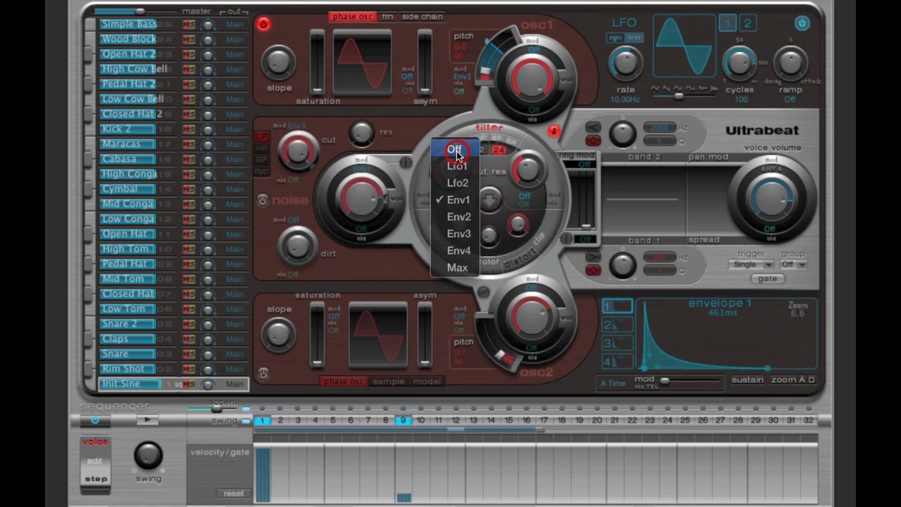
left_click(455, 150)
left_click(552, 135)
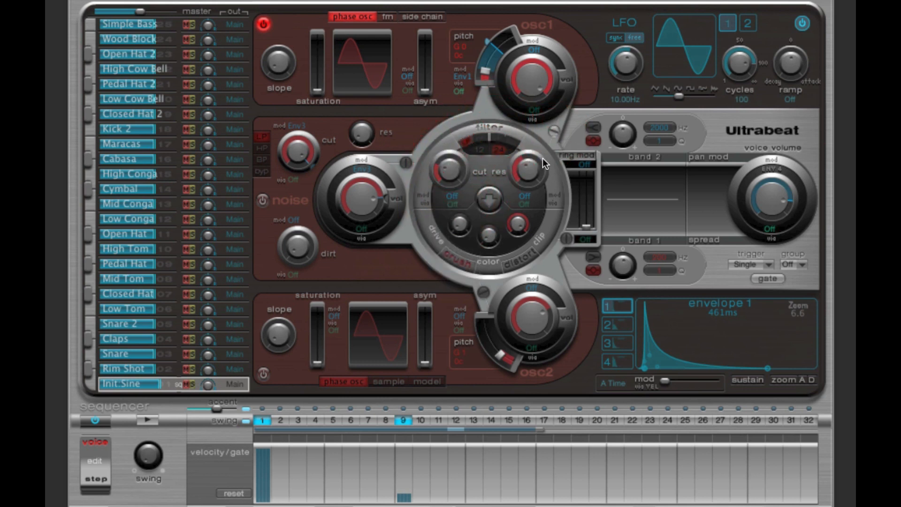
Step: Set oscillator 1's pitch modulation source to Off and raise the oscillator's base pitch
left_click(486, 71)
left_click(486, 71)
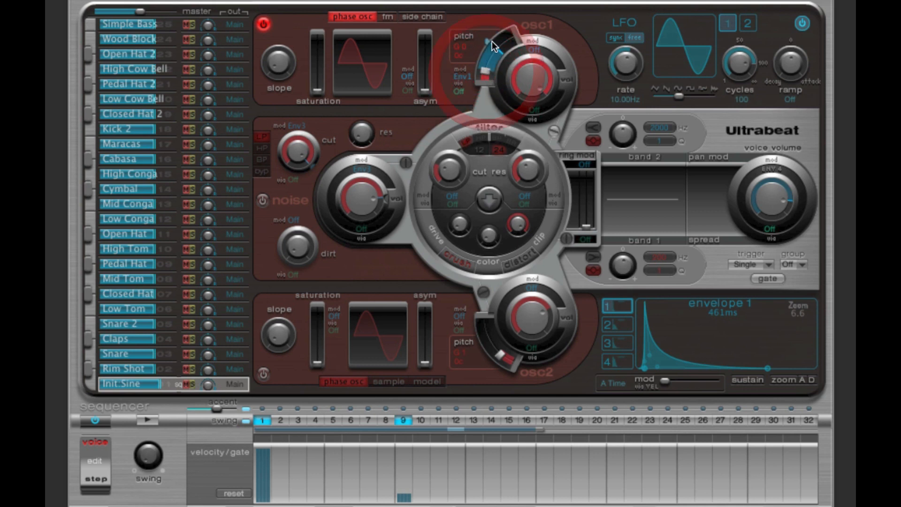
left_click(492, 41)
left_click(485, 69)
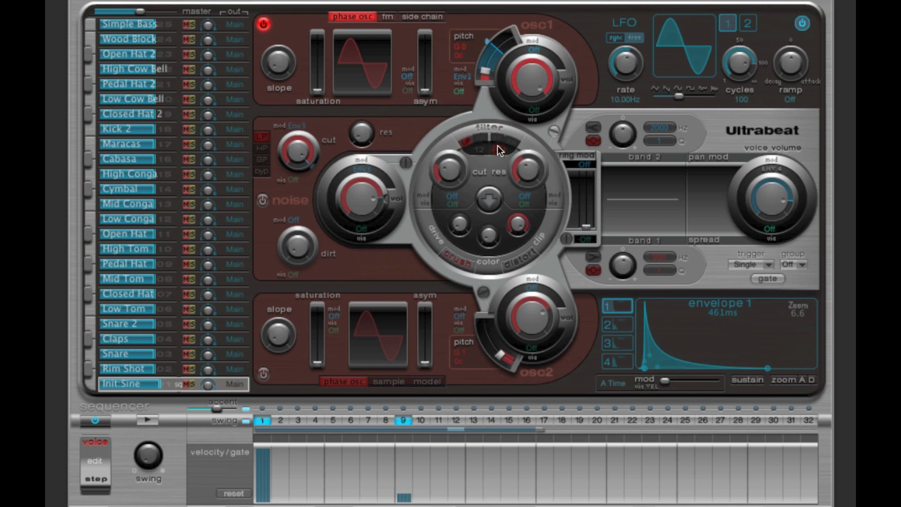
left_click(461, 75)
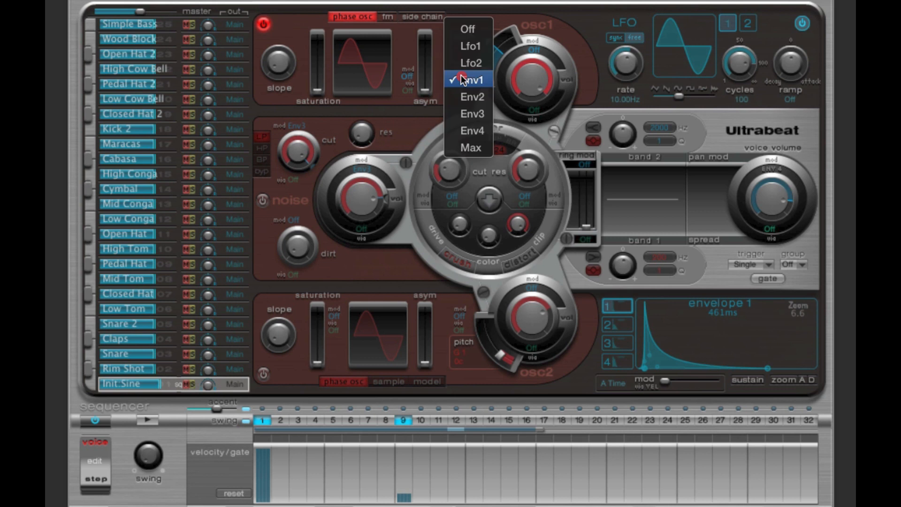
left_click(468, 29)
left_click_drag(485, 75, 488, 55)
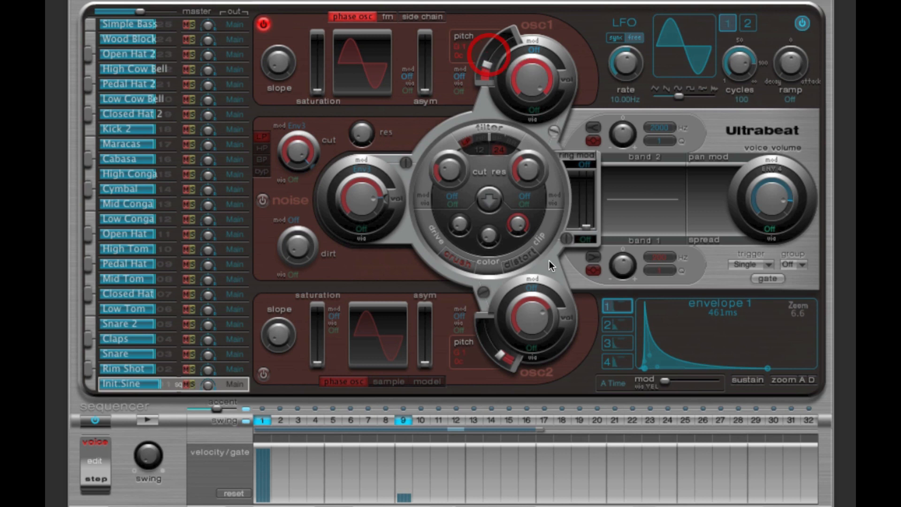
Step: Set step 1's velocity to about three quarters and remove the hit on step 9
left_click(403, 466)
left_click(258, 455)
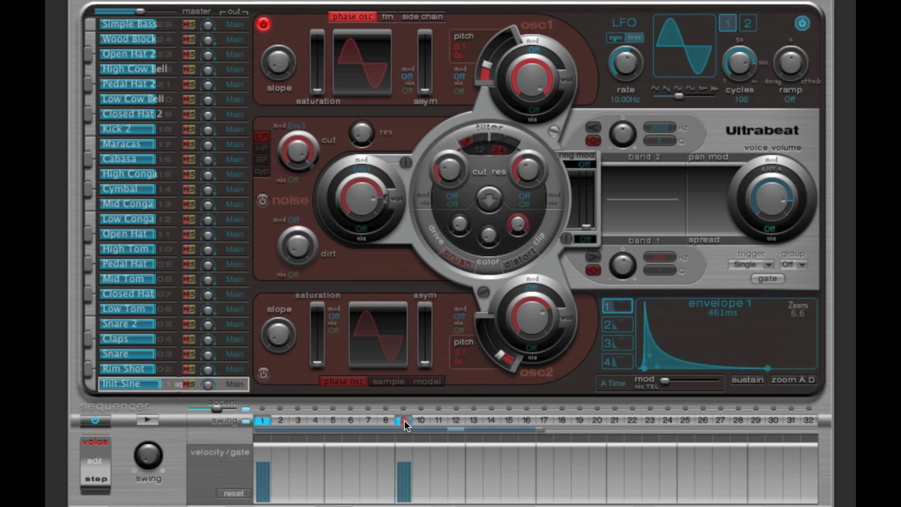
left_click(402, 422)
Step: Lengthen envelope 4's decay to 2.0 s with the display zoomed out to 2.2, and audition the single hit
left_click(627, 361)
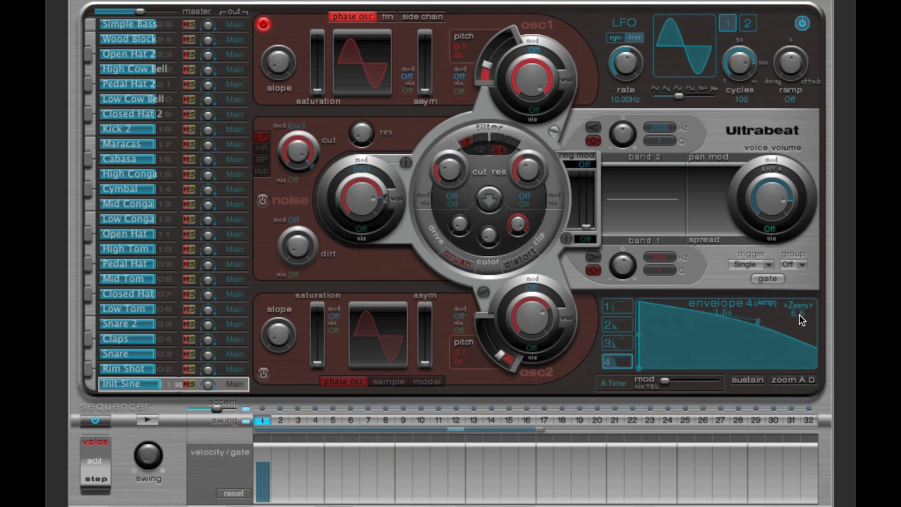
left_click_drag(798, 314, 723, 314)
left_click_drag(715, 366, 725, 368)
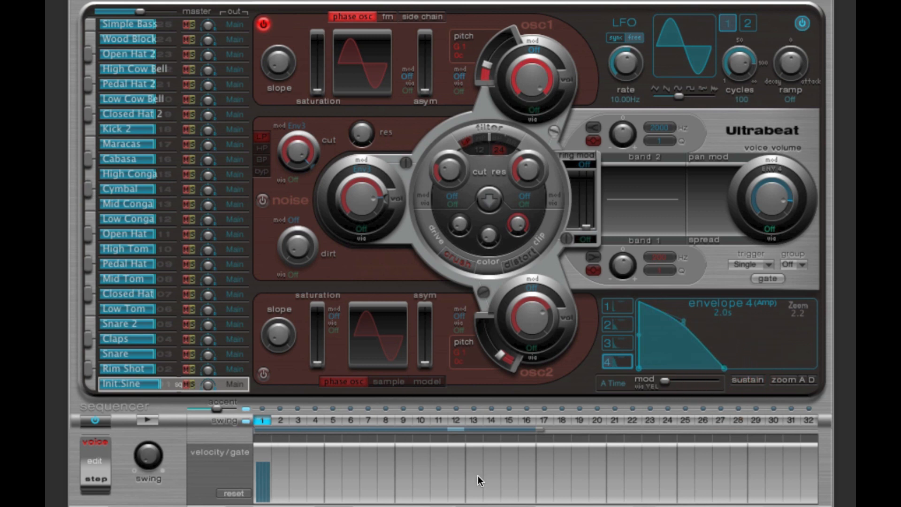
left_click(142, 421)
left_click(148, 420)
Step: Assign Lfo1 to oscillator 1's pitch, reduce the modulation depth slightly, and audition the wobble
left_click(459, 77)
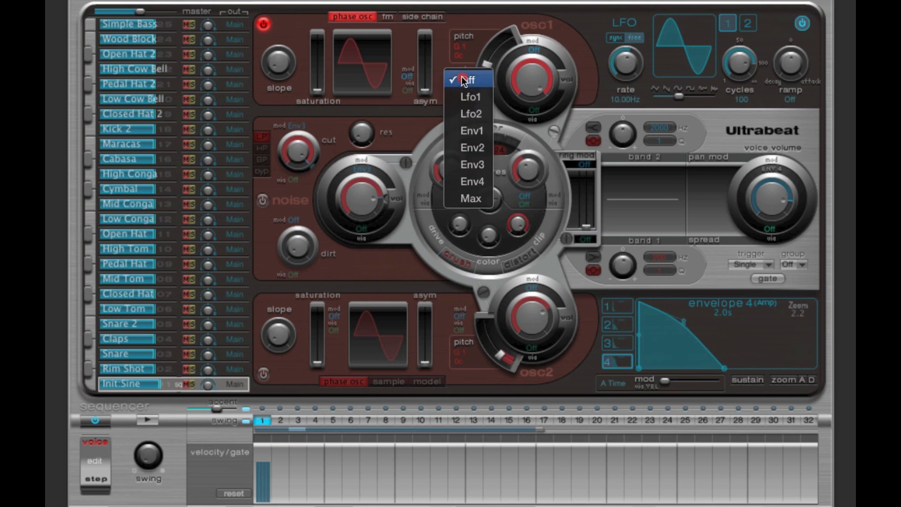
left_click(482, 100)
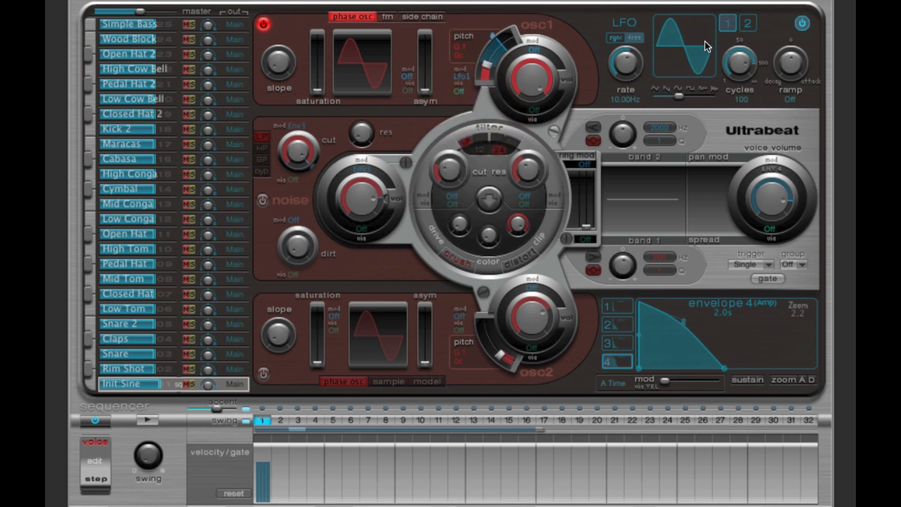
left_click_drag(682, 89, 678, 97)
mouse_move(494, 38)
left_mouse_down()
mouse_move(487, 49)
mouse_move(487, 41)
left_mouse_up()
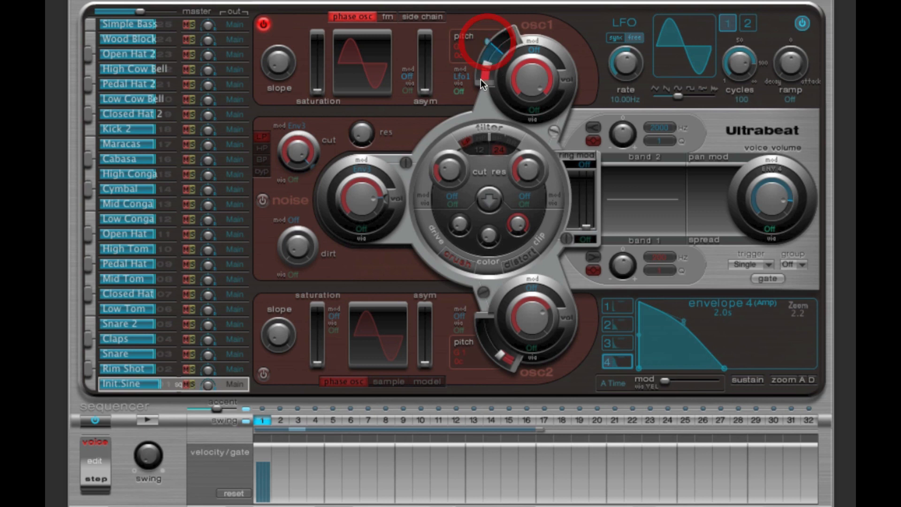
left_click(687, 48)
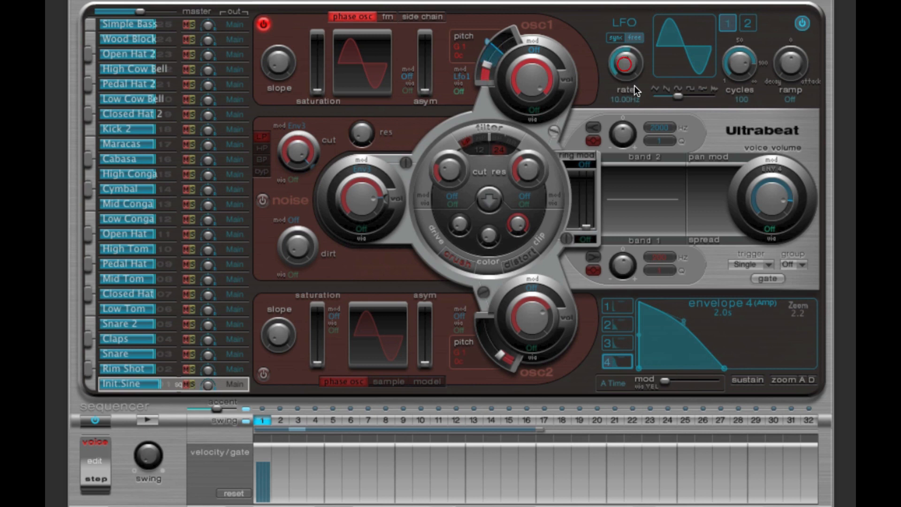
left_click(625, 101)
left_click(627, 69)
left_click(145, 420)
left_click(144, 420)
left_click(148, 418)
left_click(148, 418)
Step: Try slower free-running LFO 1 rates such as 4.90 Hz, 3.90 Hz and 1.10 Hz while auditioning the hit
left_click_drag(627, 64, 592, 113)
left_click(145, 419)
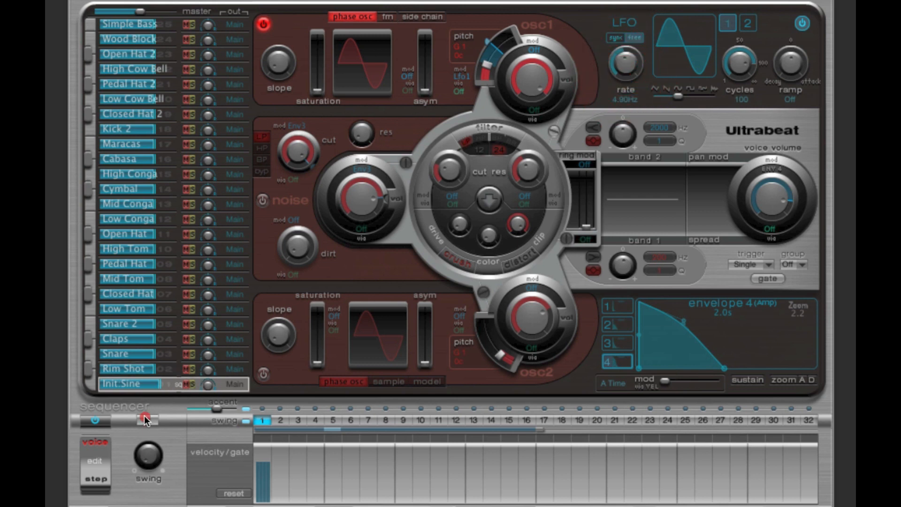
mouse_move(623, 66)
left_mouse_down()
mouse_move(628, 71)
mouse_move(637, 19)
mouse_move(629, 69)
left_mouse_up()
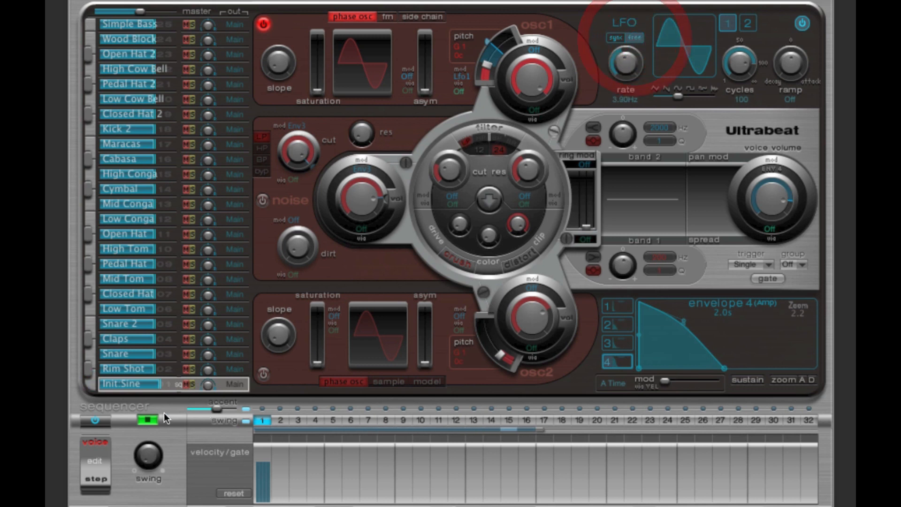
left_click(147, 419)
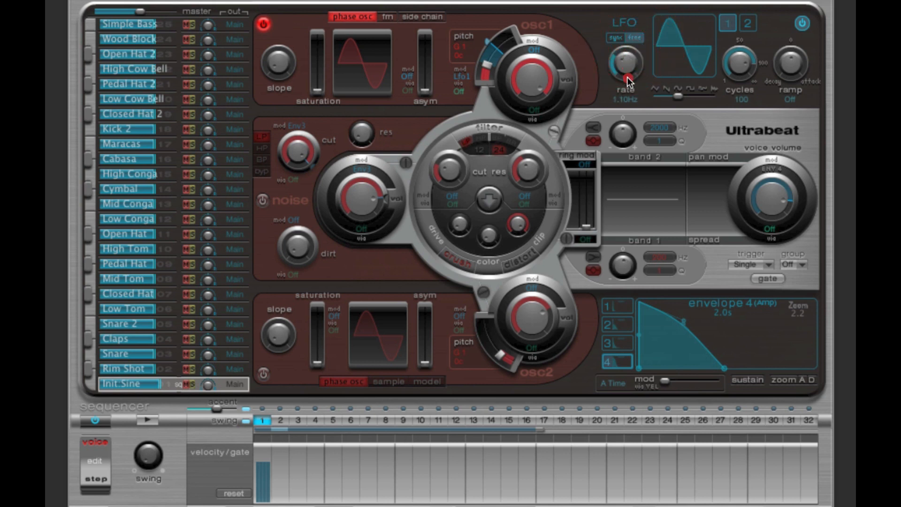
left_click_drag(627, 59, 632, 58)
left_click(145, 416)
Step: Switch LFO 1 to tempo sync and set its rate to 1/8, auditioning the pitch modulation
left_click(619, 38)
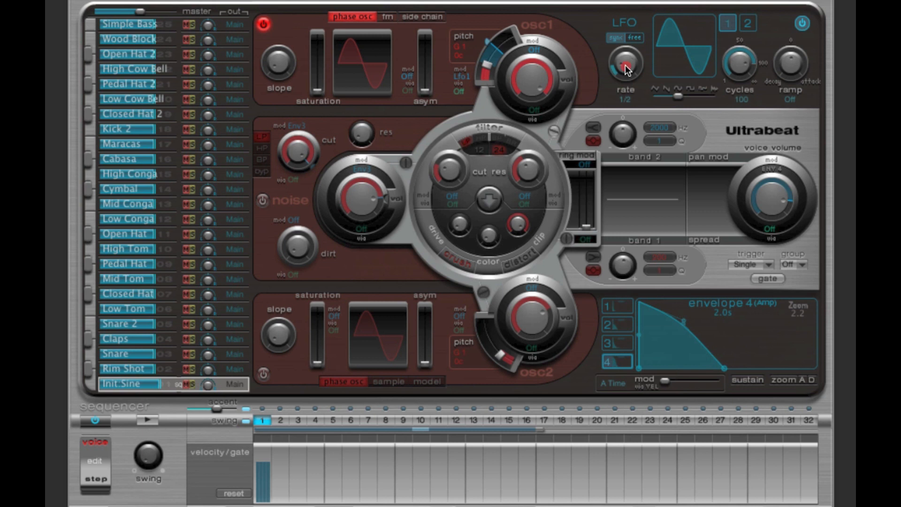
left_click_drag(625, 64, 626, 74)
left_click_drag(628, 66, 623, 32)
left_click(144, 418)
left_click(145, 417)
left_click_drag(622, 60, 626, 44)
left_click(148, 419)
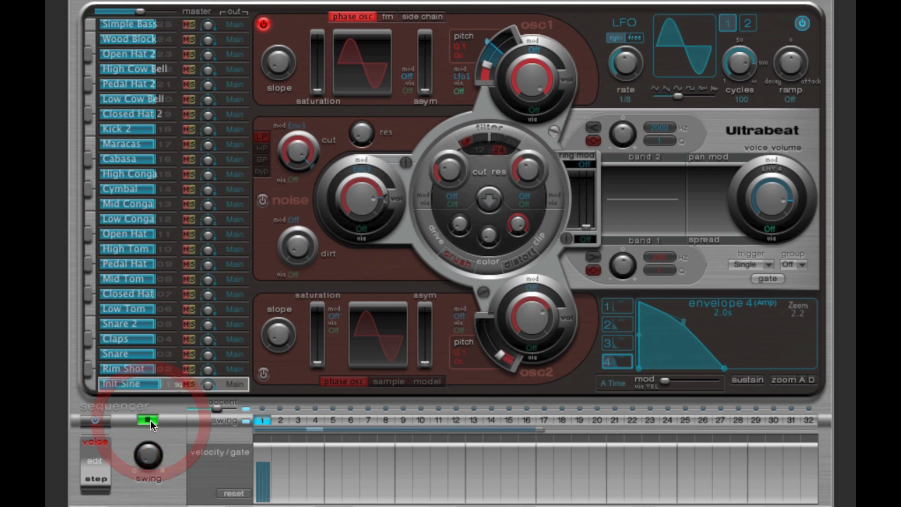
left_click(151, 420)
Step: Try LFO 1 at a synced rate of 1/16 and audition the hit
left_click_drag(625, 66, 629, 49)
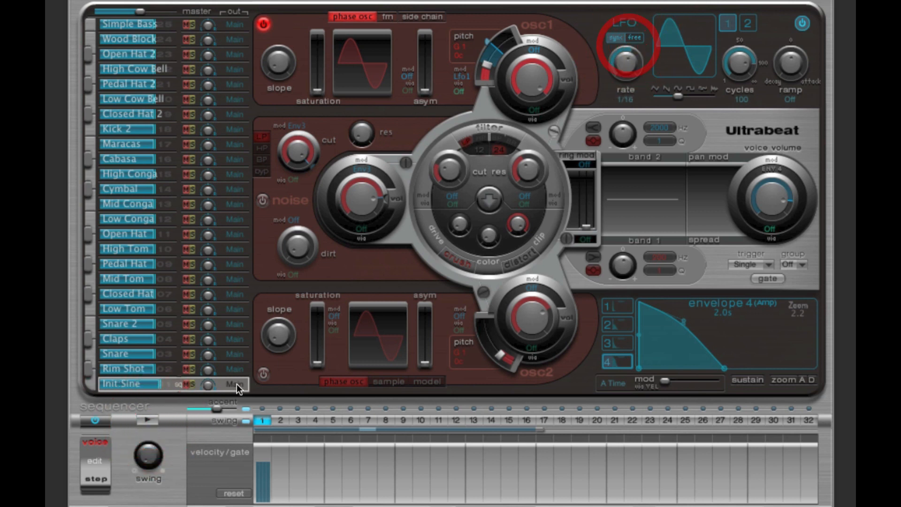
left_click(151, 421)
left_click(151, 420)
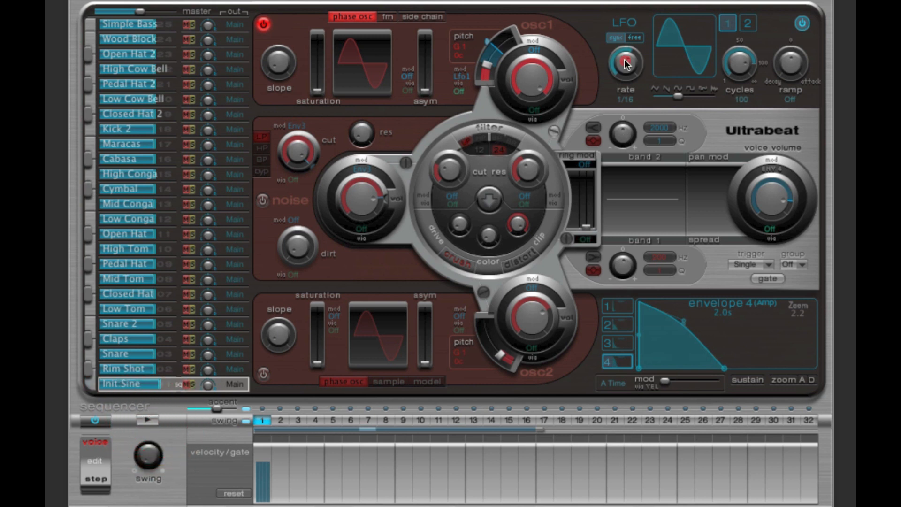
Step: Return LFO 1's synced rate to 1/8 and audition the hit
left_click_drag(625, 61, 625, 88)
left_click(147, 421)
left_click(146, 421)
Step: Examine LFO 1's cycles setting in relation to its synced rate
left_click(745, 65)
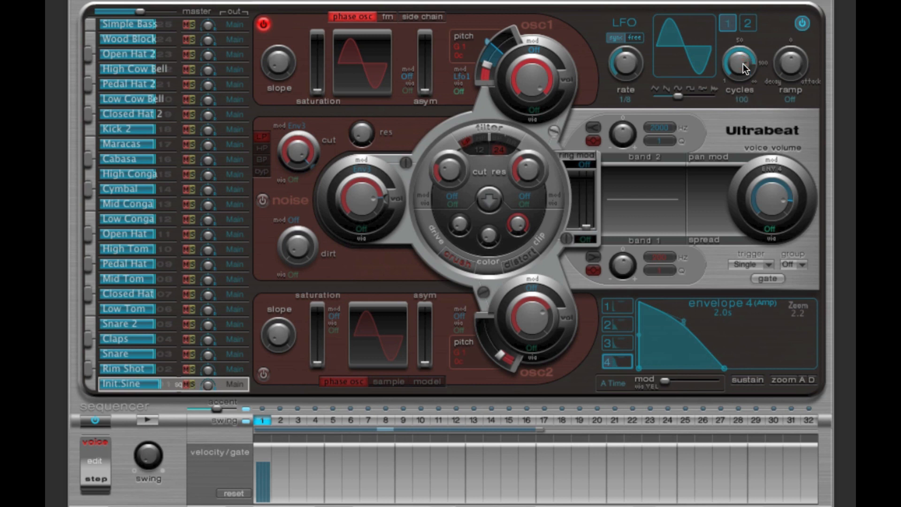
left_click(740, 63)
left_click(626, 63)
left_click(629, 63)
left_click(740, 63)
left_click(738, 63)
Step: Reduce LFO 1's cycles to 3 and audition its effect on oscillator 1's pitch
left_click_drag(798, 314, 826, 316)
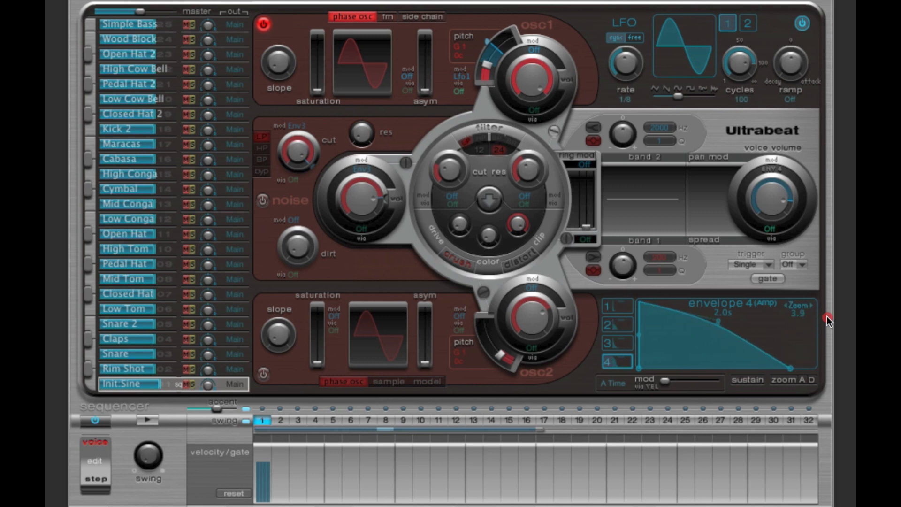
left_click_drag(739, 72, 738, 94)
left_click_drag(742, 80, 742, 80)
left_click_drag(488, 40, 491, 46)
left_click_drag(488, 59, 485, 65)
left_click(150, 419)
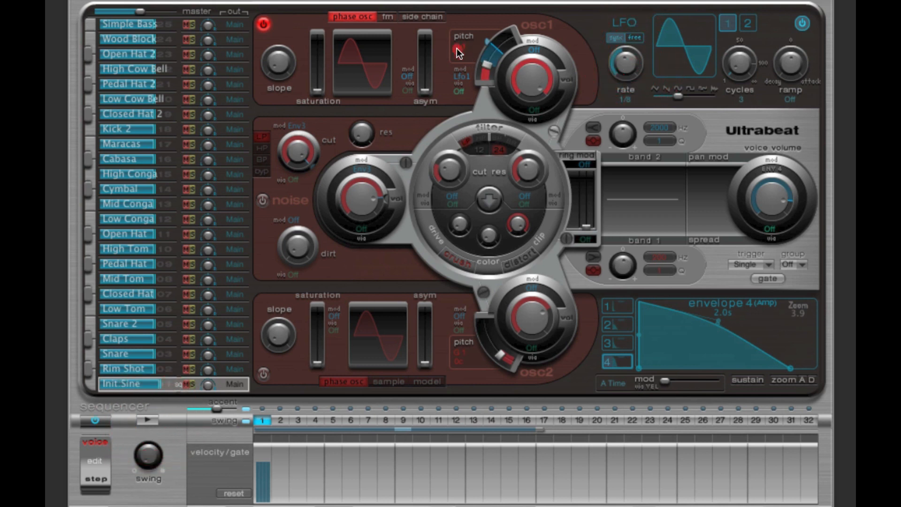
left_click(153, 419)
left_click(153, 419)
Step: Audition the hit with a different LFO 1 cycles value and return the cycles to 100
left_click_drag(731, 58, 736, 60)
left_click(151, 417)
left_click_drag(737, 60, 740, 0)
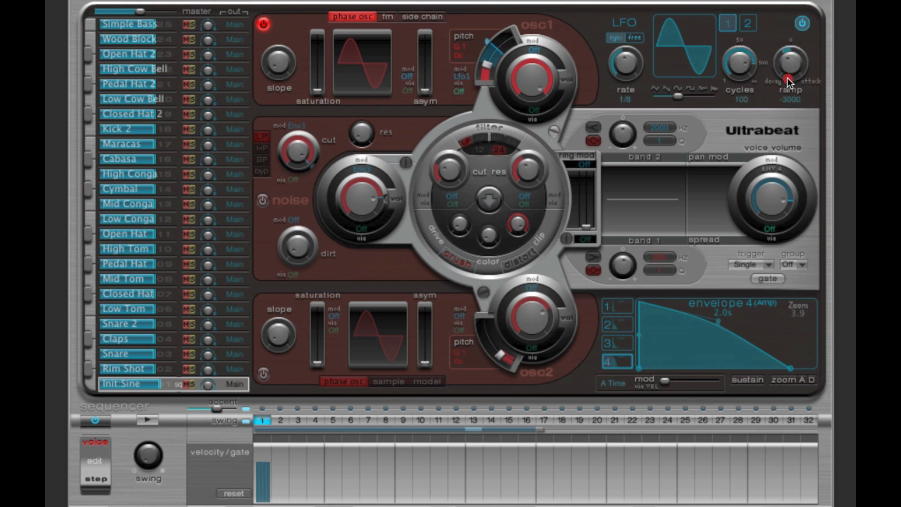
Step: Try a decay ramp on LFO 1 and audition its effect on oscillator 1's pitch modulation
left_click_drag(787, 78, 765, 115)
left_click_drag(485, 66, 496, 49)
left_click(149, 418)
left_click(149, 418)
Step: Try attack ramps on LFO 1, starting at 310 and ending at 1000, auditioning the hit between changes
left_click_drag(788, 52, 793, 21)
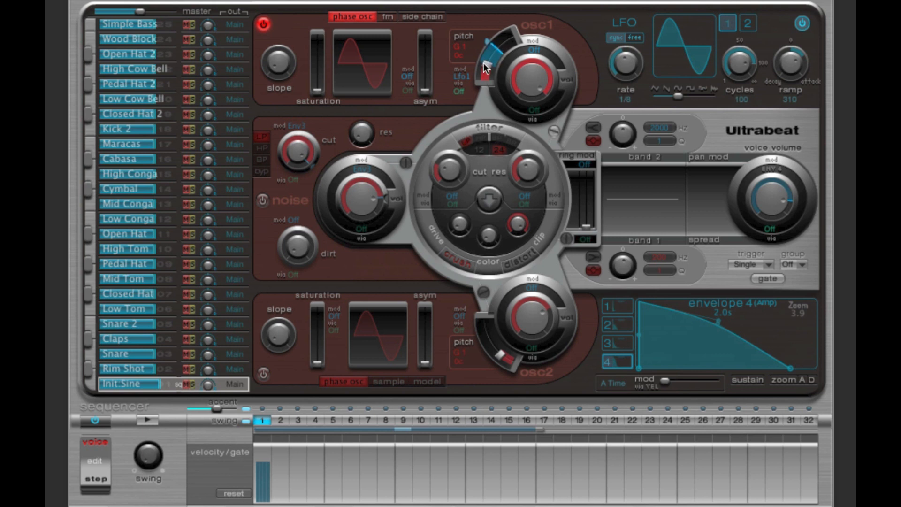
left_click(153, 418)
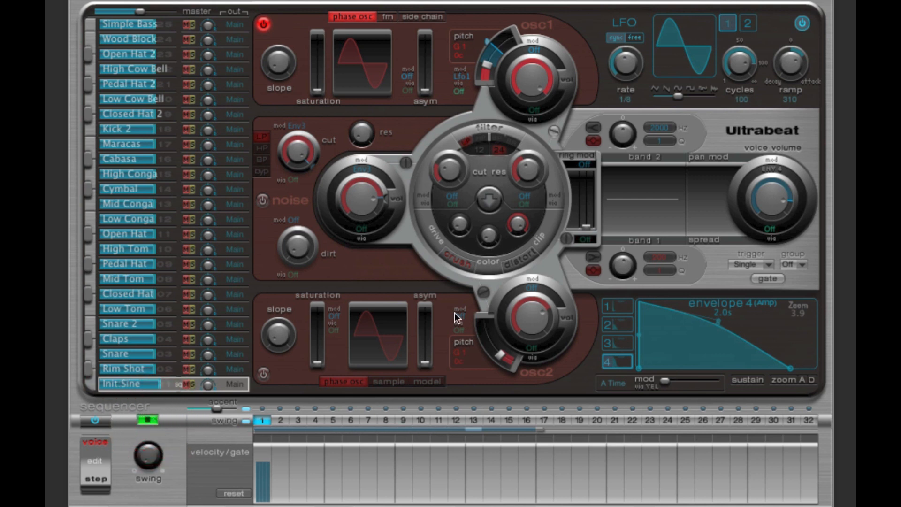
mouse_move(777, 62)
left_mouse_down()
mouse_move(783, 54)
mouse_move(774, 64)
left_mouse_up()
left_click(151, 419)
left_click_drag(790, 77, 789, 64)
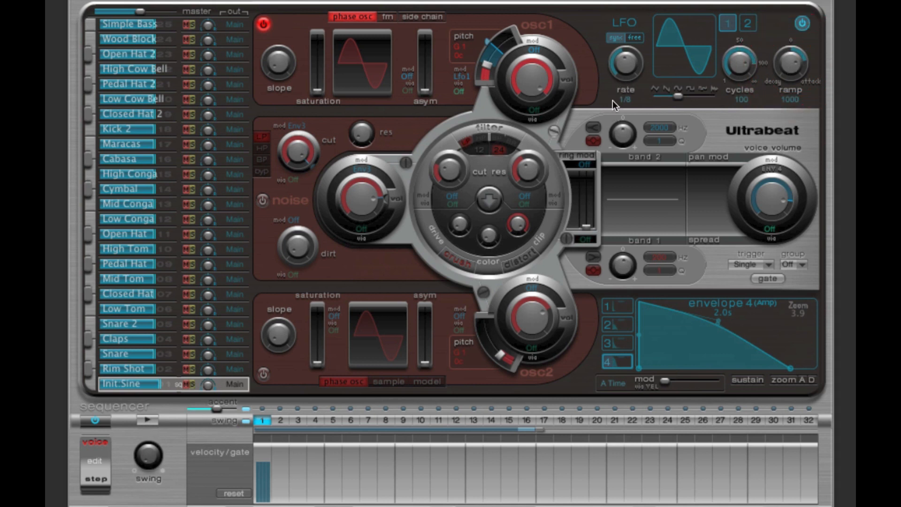
Step: Set LFO 1's synced rate to 1/16 and audition the hit with the attack ramp
left_click_drag(622, 58, 630, 85)
left_click(150, 418)
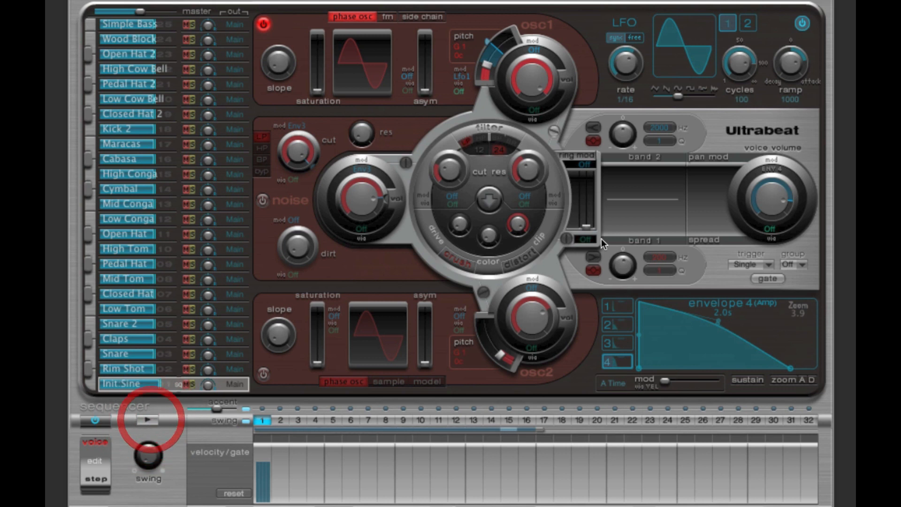
Step: Set LFO 1's ramp to 1.00 and its synced rate to 1/8, auditioning the hit
left_click(791, 64, "alt")
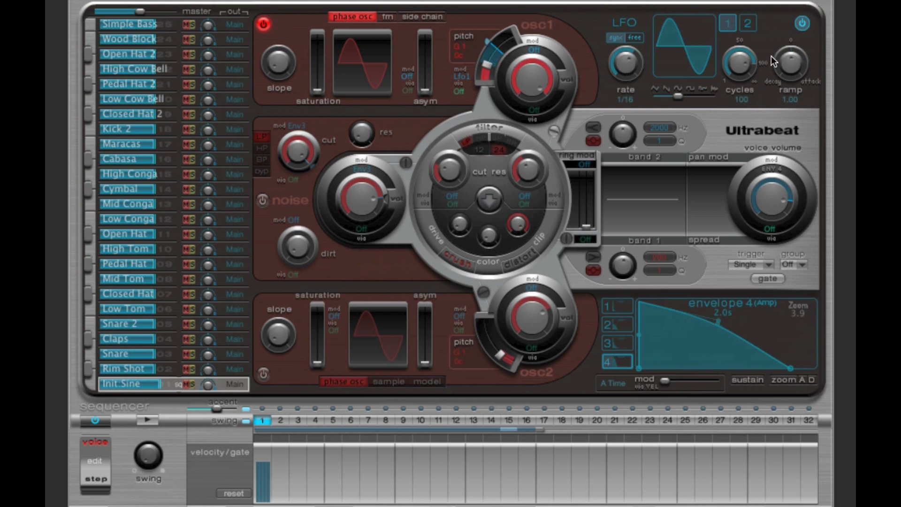
left_click(150, 420)
left_click_drag(625, 66, 627, 86)
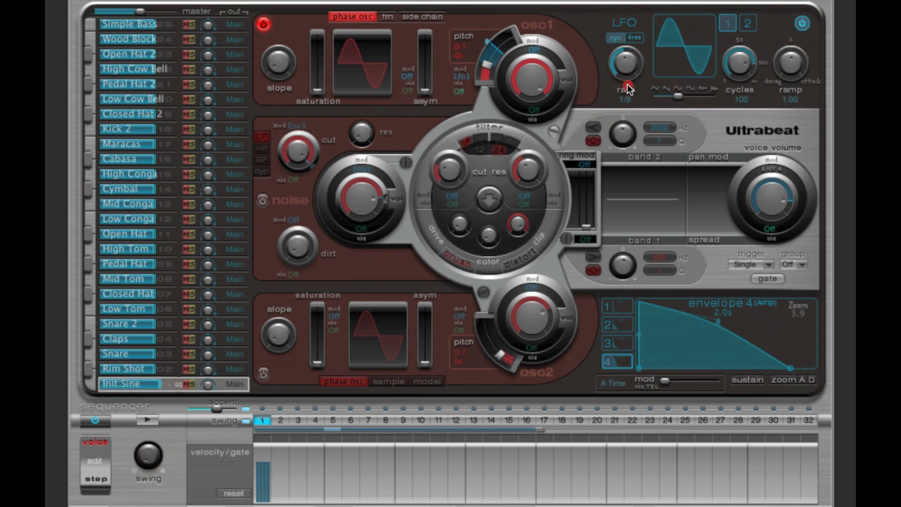
left_click(739, 67)
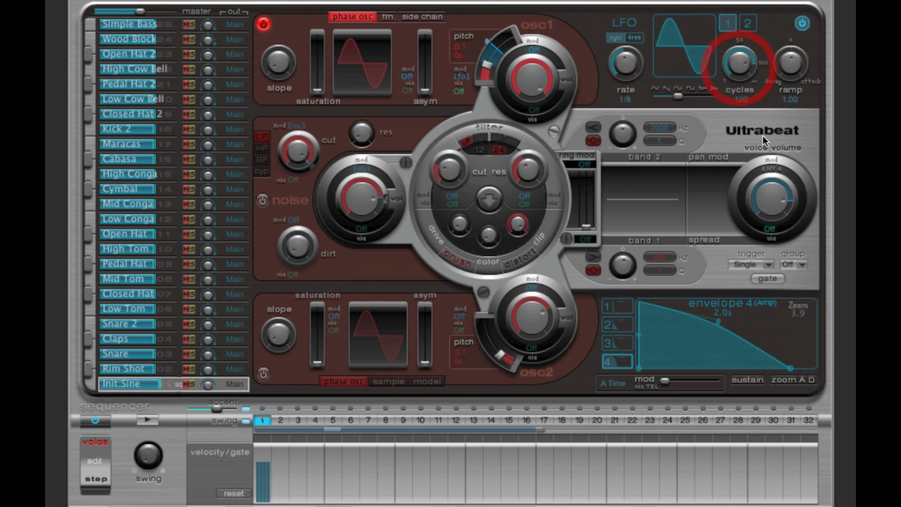
left_click(791, 64)
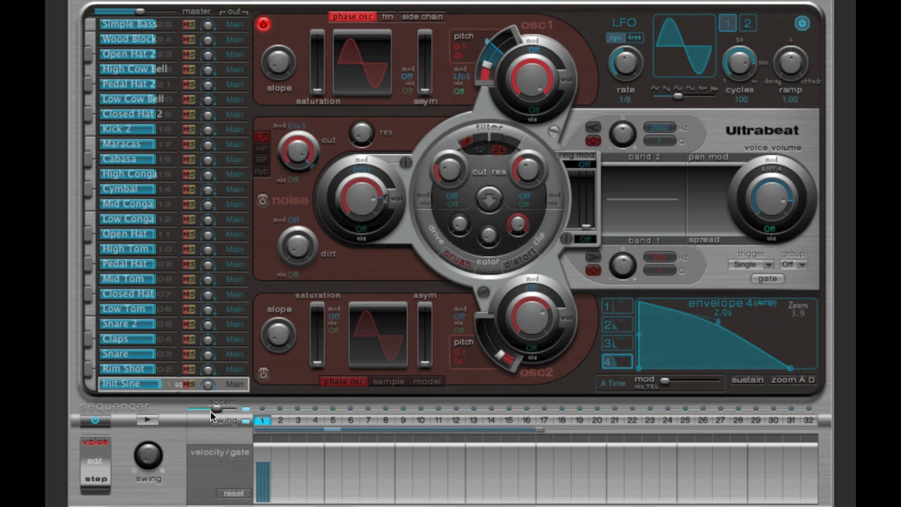
left_click(153, 419)
Step: Switch LFO 1's waveform from sine to square, auditioning it and comparing the two shapes
mouse_move(678, 97)
left_mouse_down()
mouse_move(657, 97)
mouse_move(691, 95)
left_mouse_up()
left_click(146, 420)
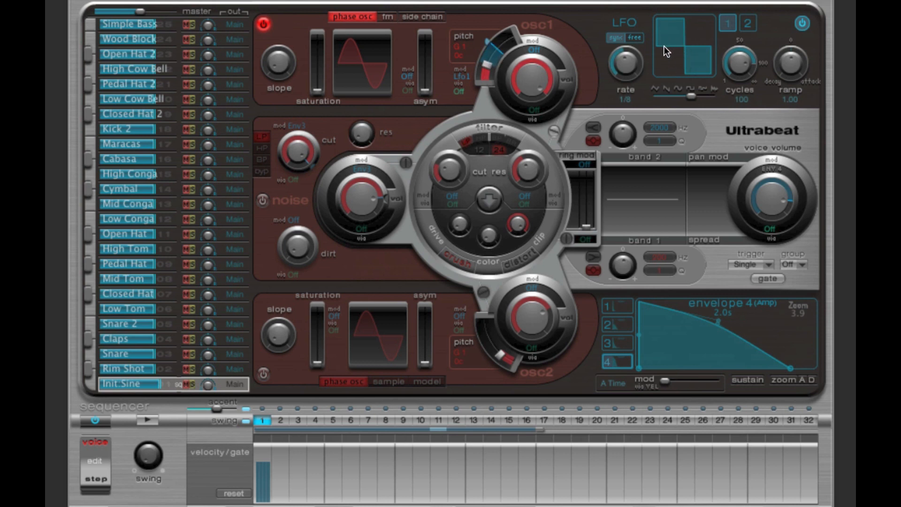
left_click_drag(685, 89, 674, 94)
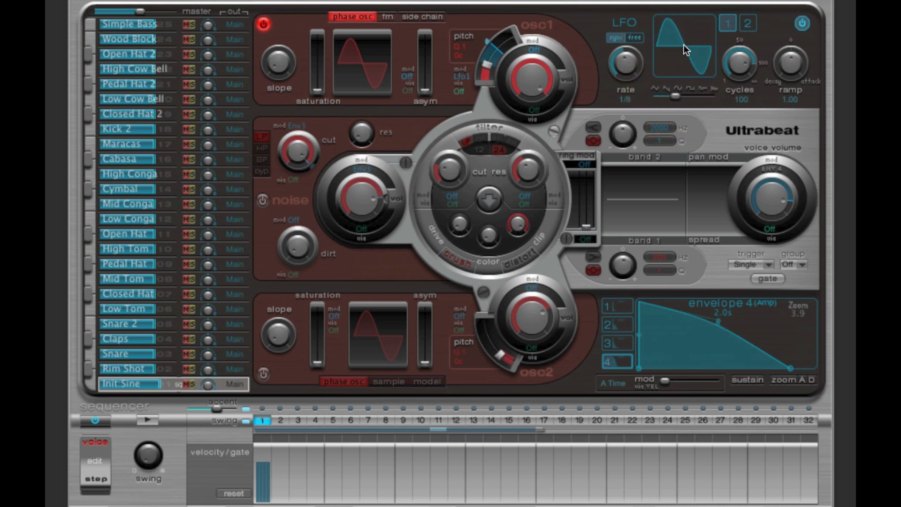
left_click_drag(673, 95, 689, 96)
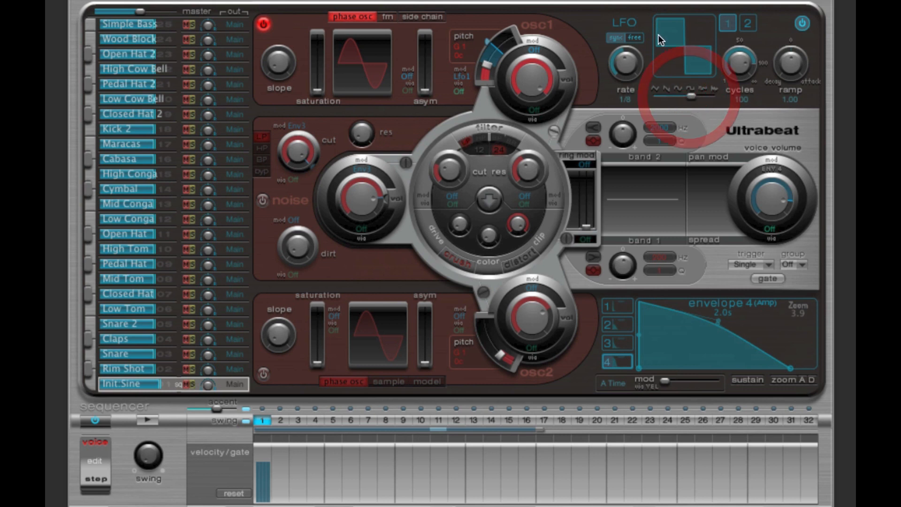
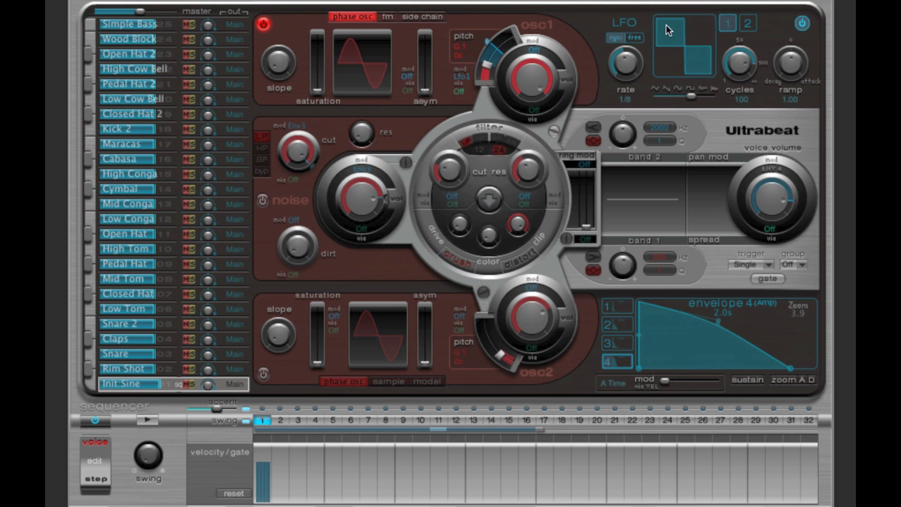
Step: Audition LFO 1's square waveform, change it to an asymmetric pulse, and audition the hit again
left_click(699, 60)
left_click(152, 417)
left_click(152, 417)
left_click_drag(693, 94, 699, 95)
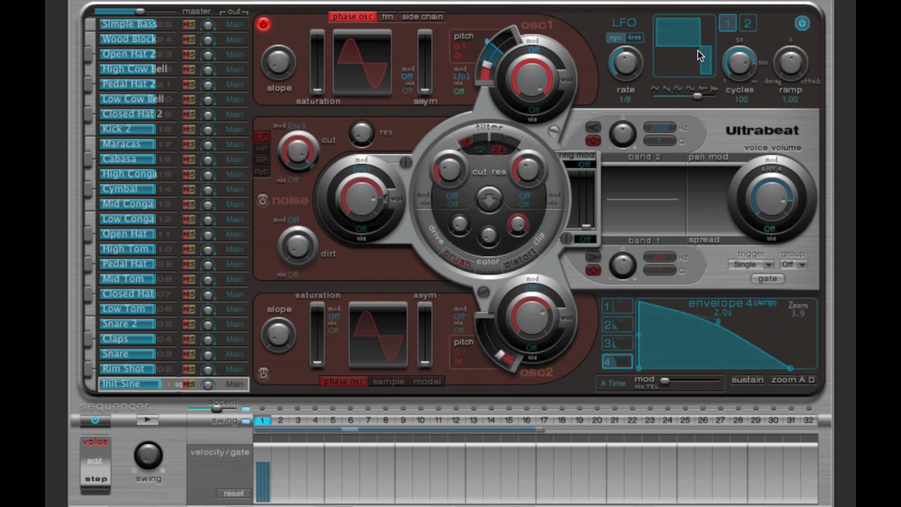
left_click(153, 418)
left_click(153, 418)
Step: Set LFO 1's synced rate to 1/16 and try the two random waveforms, auditioning the hit
left_click_drag(628, 66, 631, 49)
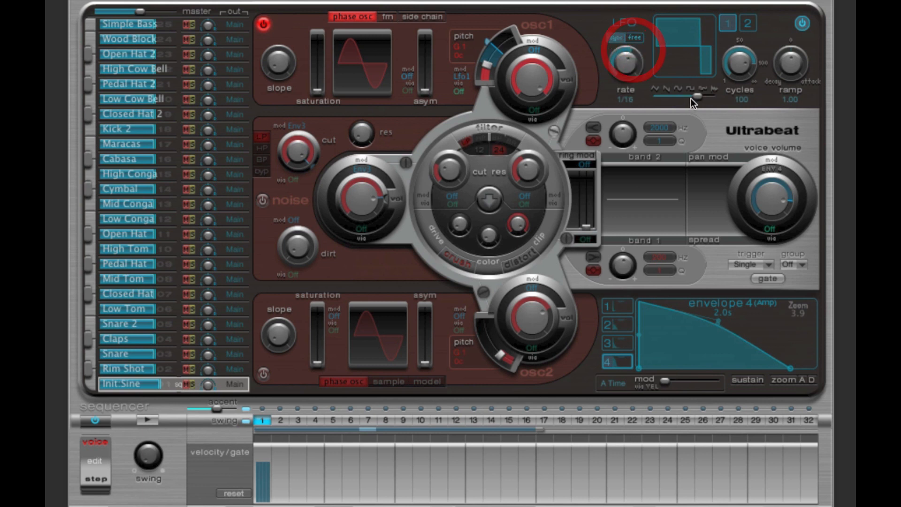
left_click_drag(698, 96, 703, 98)
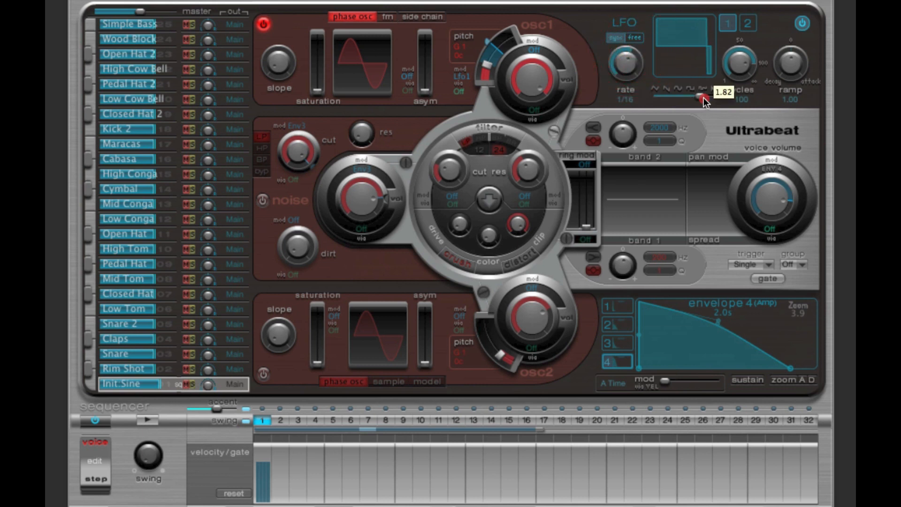
left_click(154, 418)
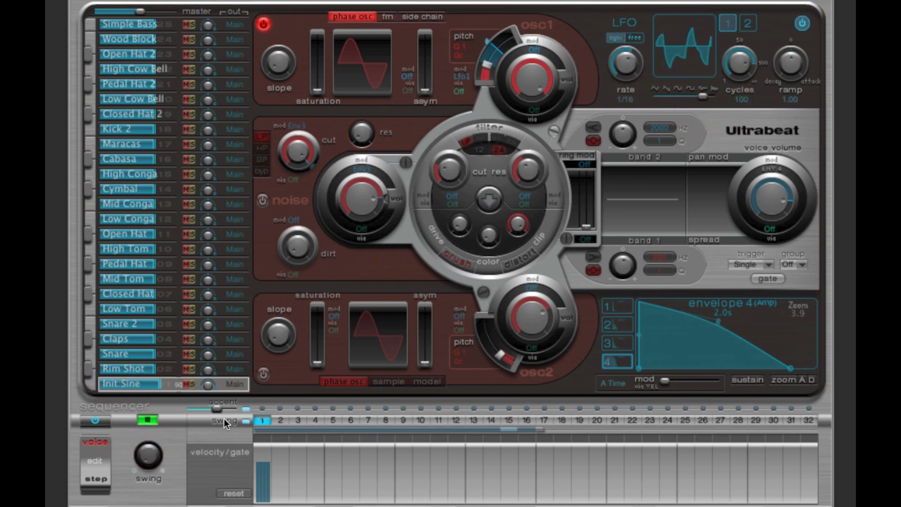
left_click_drag(705, 95, 719, 94)
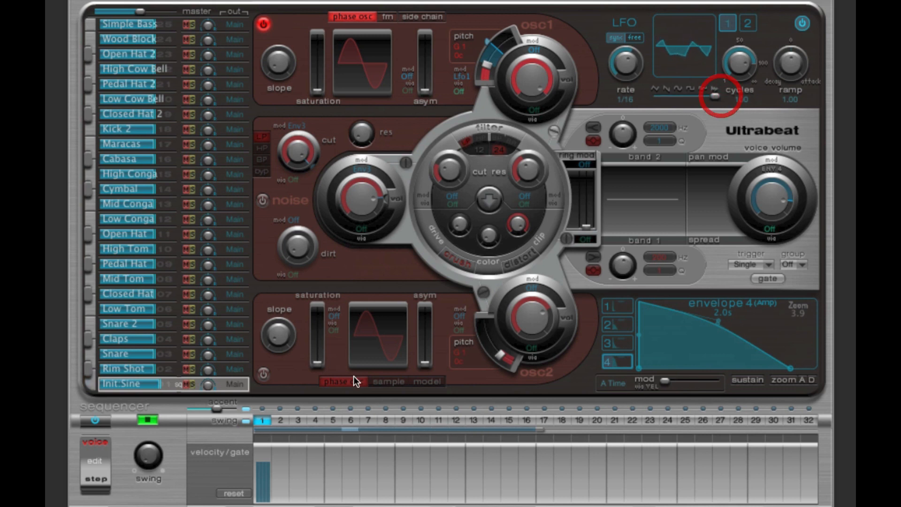
left_click(147, 419)
Step: Return LFO 1 to the sine waveform and set its rate to 1/8, auditioning the hit between changes
left_click_drag(720, 97, 682, 97)
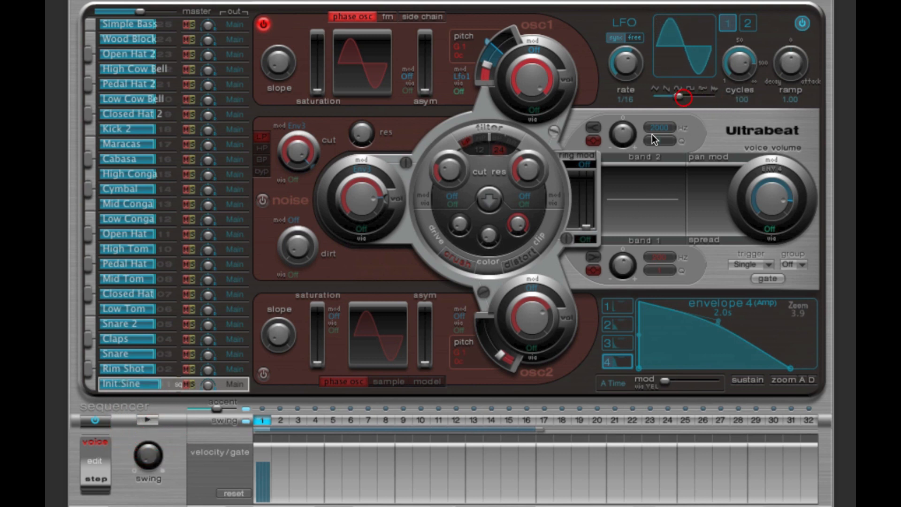
left_click(156, 418)
left_click(158, 419)
left_click_drag(624, 63, 623, 72)
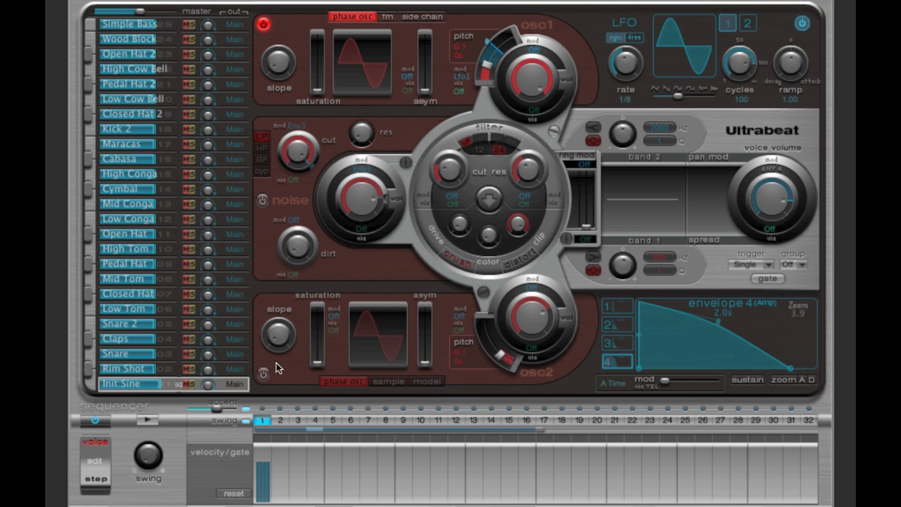
left_click(149, 421)
left_click(149, 421)
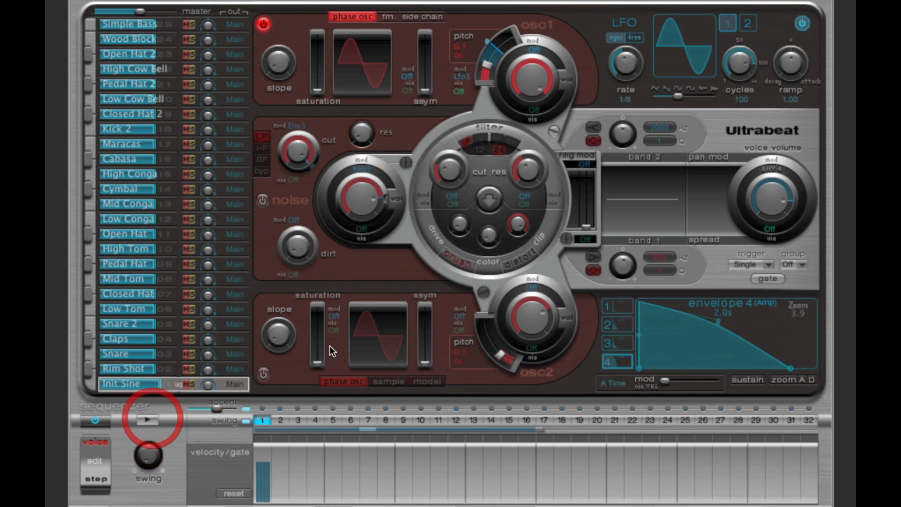
Step: Turn off the LFO modulation of oscillator 1's pitch and raise the pitch to C 3
left_click(463, 73)
left_click(474, 66)
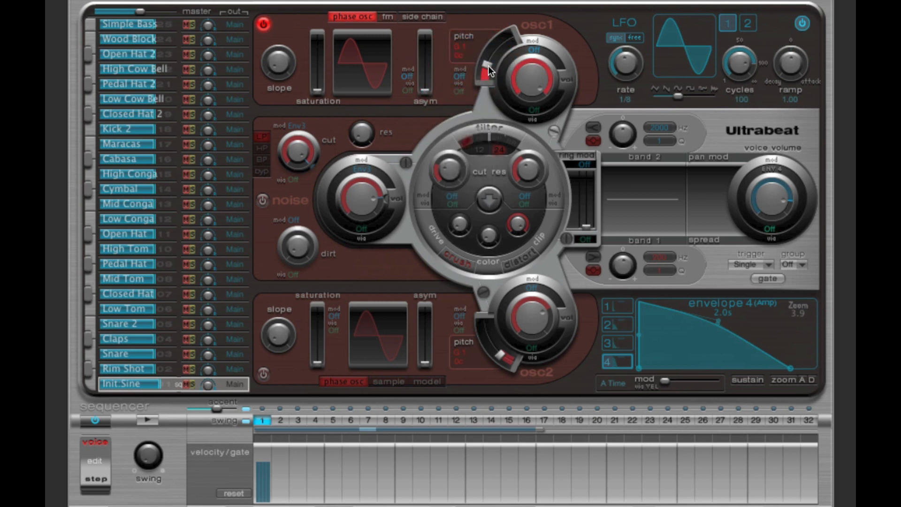
left_click_drag(487, 66, 534, 122)
Step: Assign Lfo1 to oscillator 1's volume, lower the base volume with modulation rising above it, and audition the hit
left_click(534, 48)
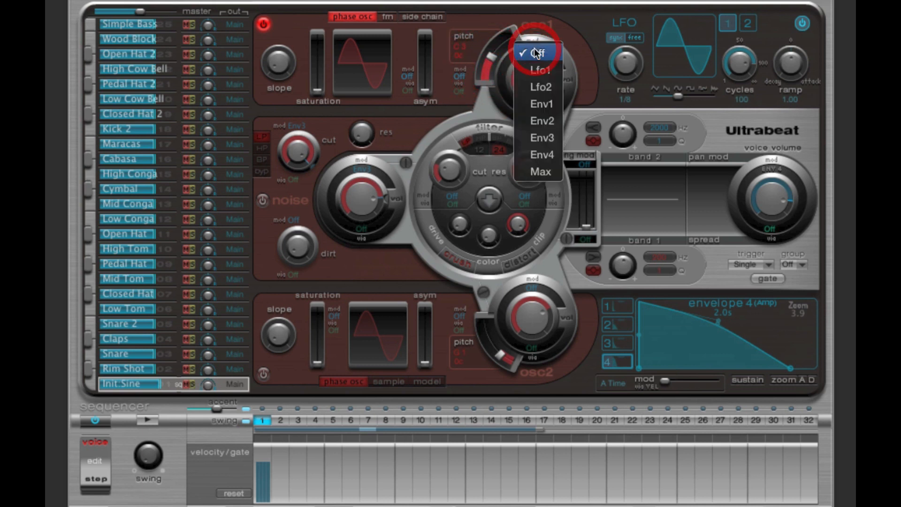
left_click(533, 75)
left_click_drag(532, 78, 553, 156)
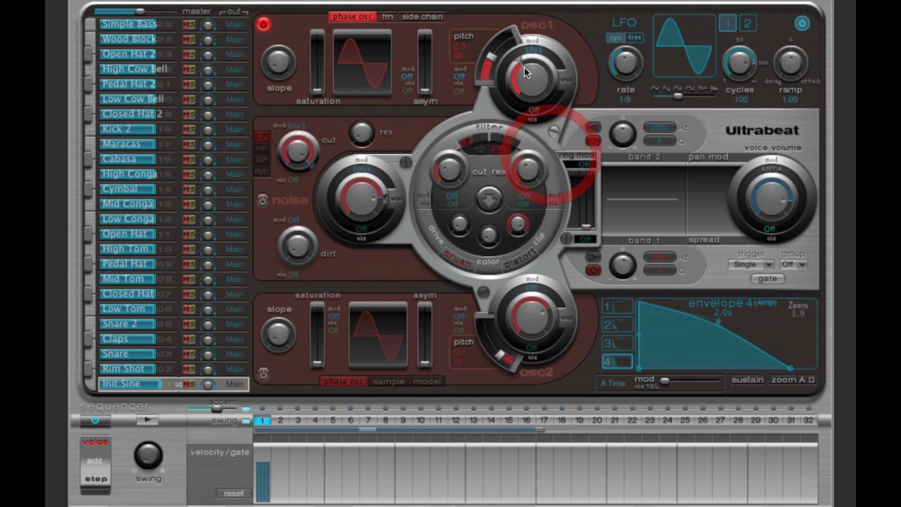
left_click_drag(525, 60, 568, 78)
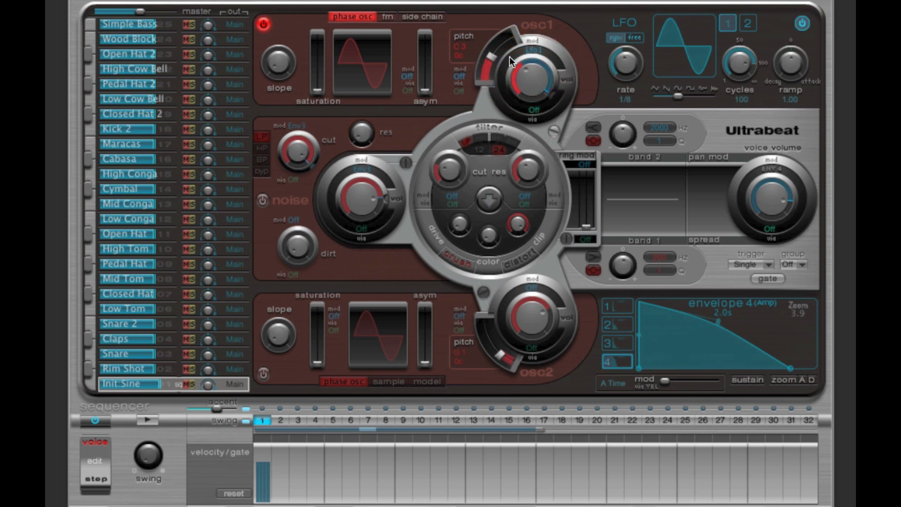
left_click_drag(550, 91, 532, 75)
left_click(142, 421)
left_click(145, 421)
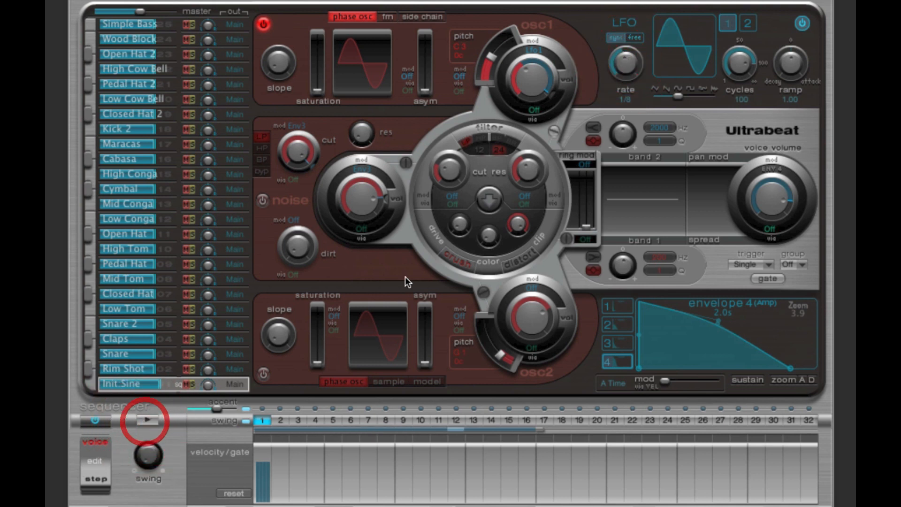
Step: Set LFO 1's rate to 1/4, readjust oscillator 1's volume and modulation depth, and audition the tremolo
left_click_drag(627, 67, 631, 83)
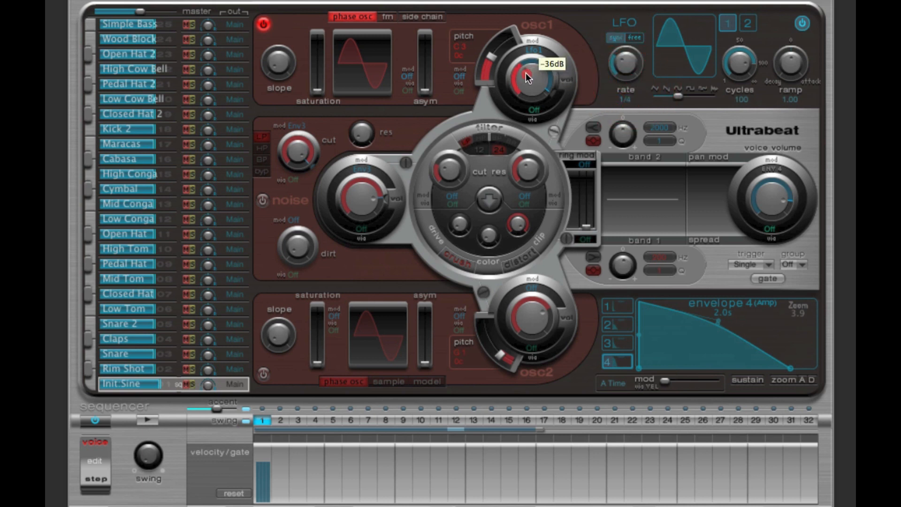
left_click_drag(525, 72, 514, 67)
left_click_drag(553, 92, 551, 97)
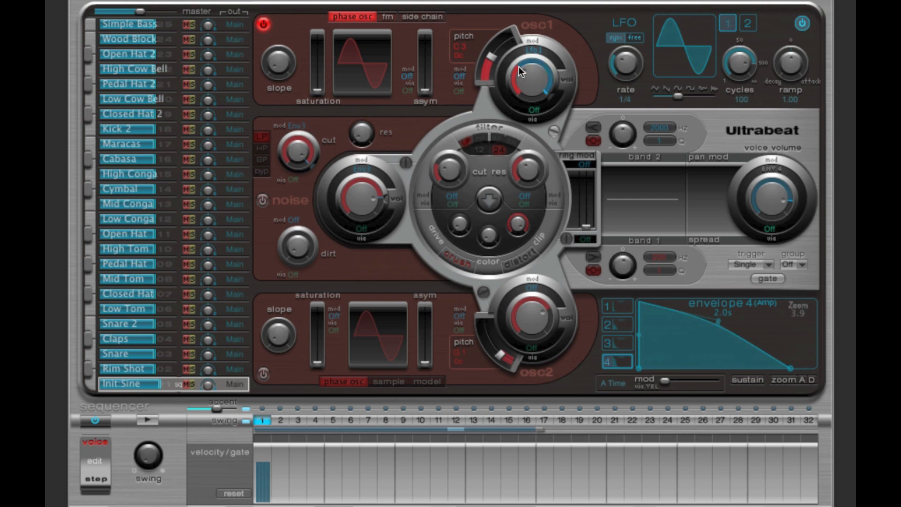
left_click(151, 420)
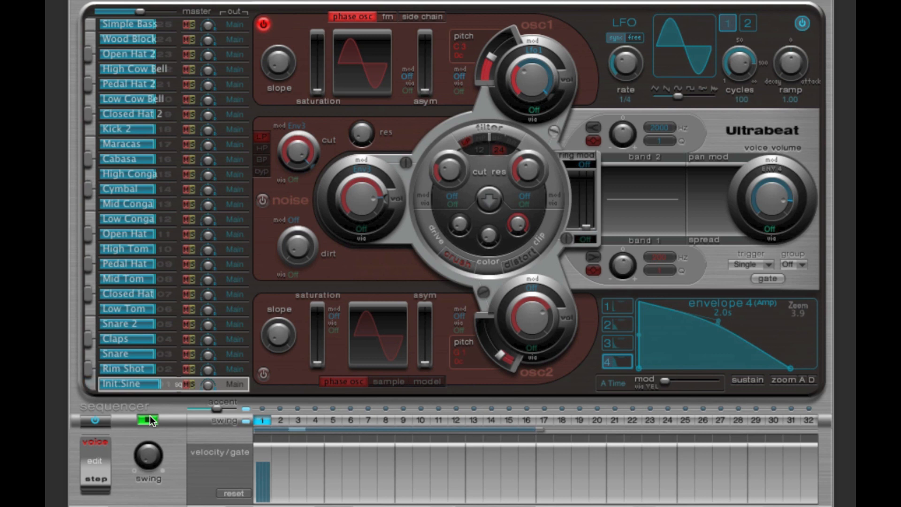
left_click(149, 419)
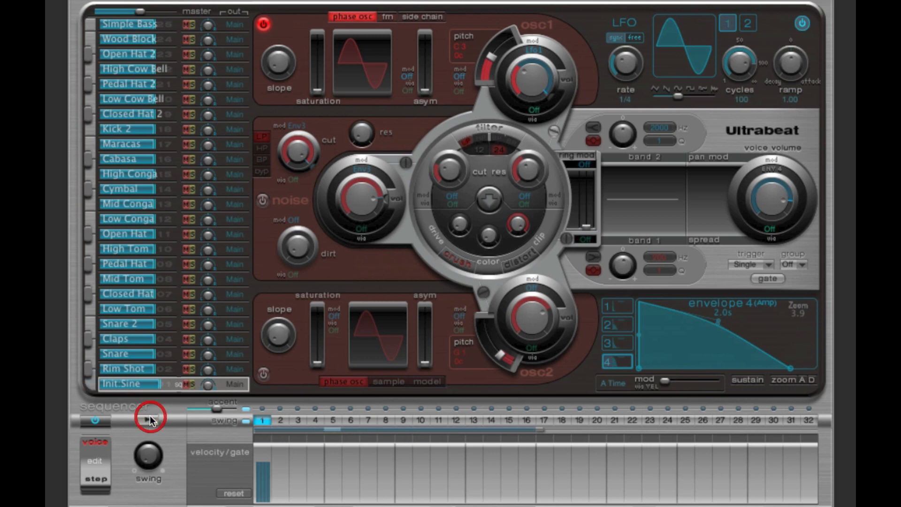
Step: Turn off the modulation of oscillator 1's volume and restore the volume level
left_click(537, 52)
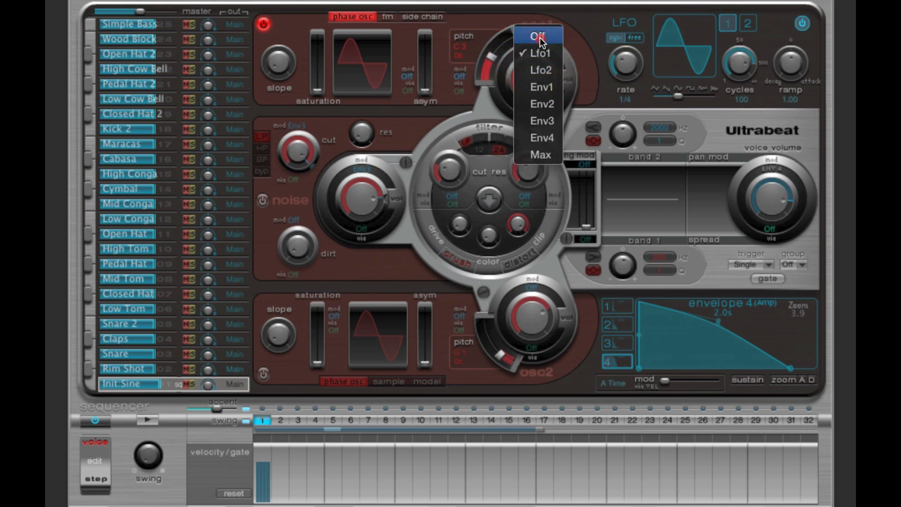
left_click(535, 35)
left_click_drag(537, 87, 533, 78)
Step: Raise oscillator 1's saturation slightly and its asymmetry to about the middle, and audition the hit
left_click_drag(317, 89, 323, 77)
left_click_drag(421, 86, 426, 63)
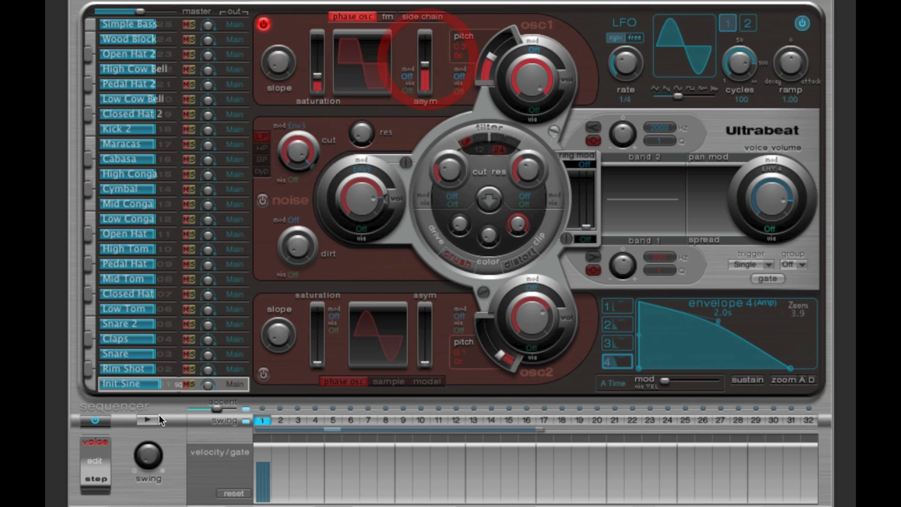
left_click(150, 420)
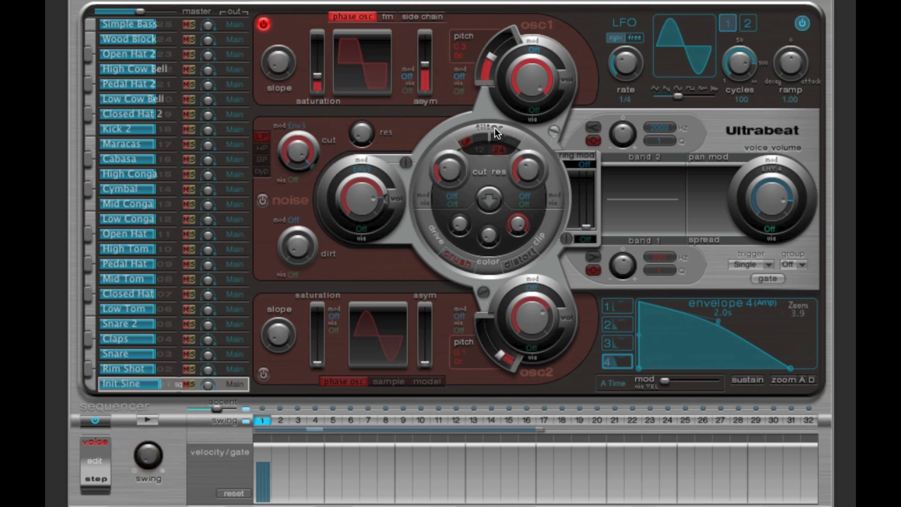
Step: Route oscillator 1 through the filter, switch the filter on, and adjust its cutoff while auditioning the hit
left_click(550, 129)
left_click(498, 126)
left_click_drag(449, 161, 447, 134)
left_click(147, 419)
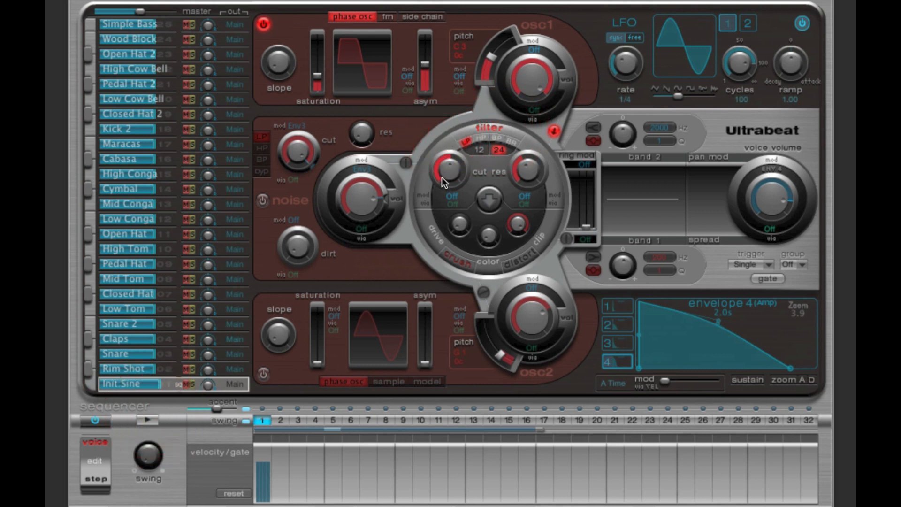
left_click(153, 419)
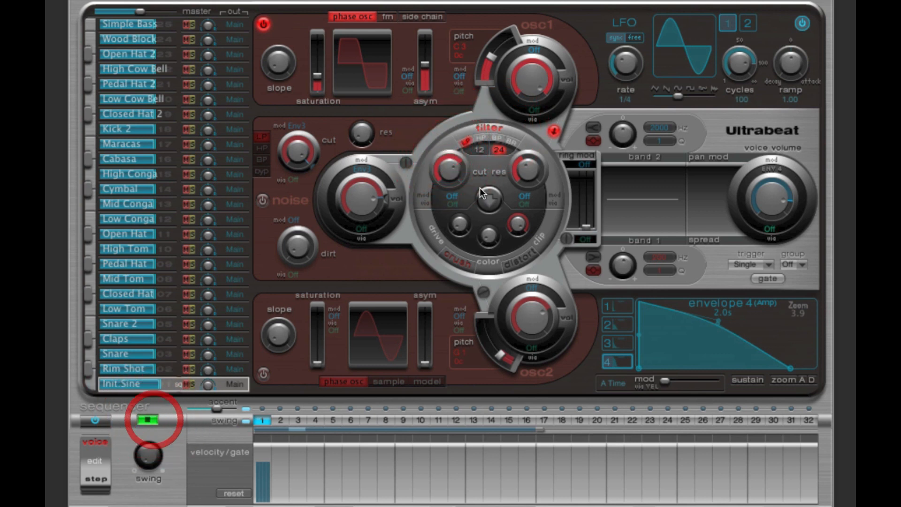
mouse_move(448, 179)
left_mouse_down()
mouse_move(451, 188)
mouse_move(448, 160)
mouse_move(453, 195)
mouse_move(451, 165)
left_mouse_up()
left_click(148, 417)
Step: Assign Lfo1 to the filter cutoff, adjust the cutoff and modulation depth, and audition the sweep
left_click(452, 201)
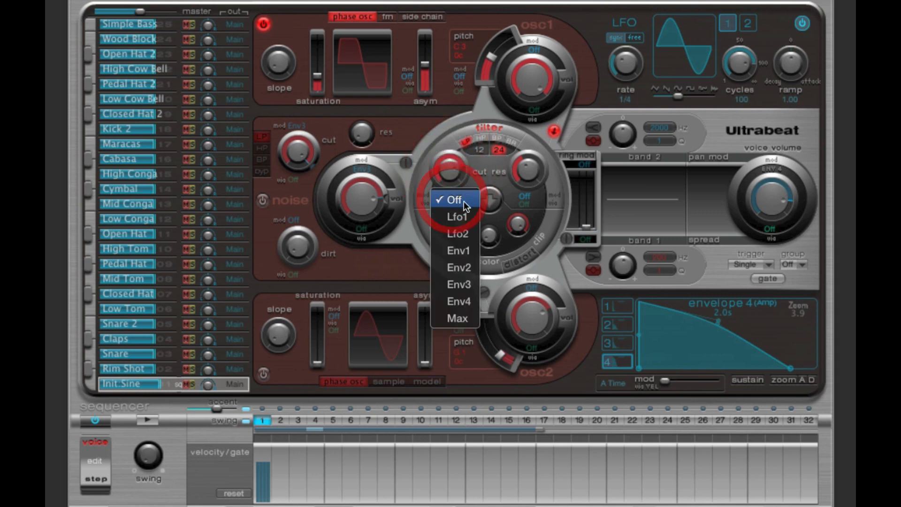
left_click(460, 217)
left_click_drag(449, 167, 457, 193)
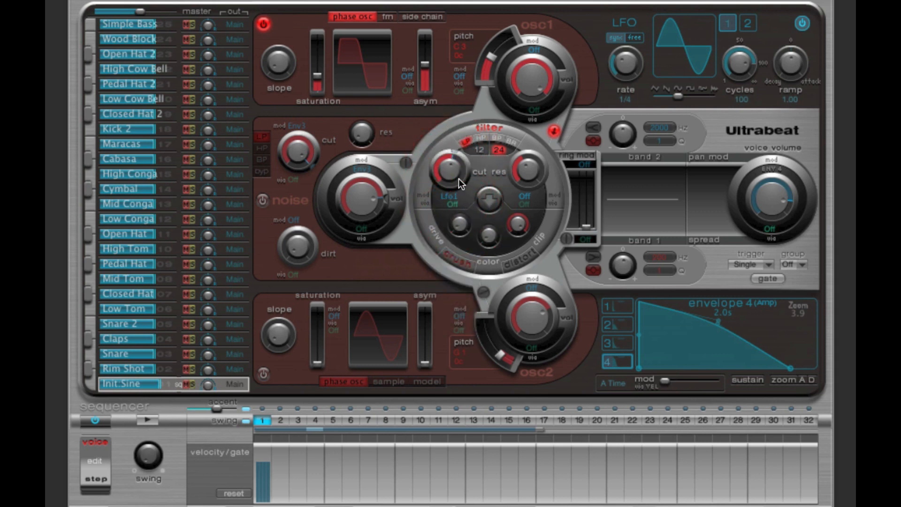
mouse_move(457, 152)
left_mouse_down()
mouse_move(471, 167)
mouse_move(463, 163)
mouse_move(454, 203)
mouse_move(462, 156)
mouse_move(467, 163)
left_mouse_up()
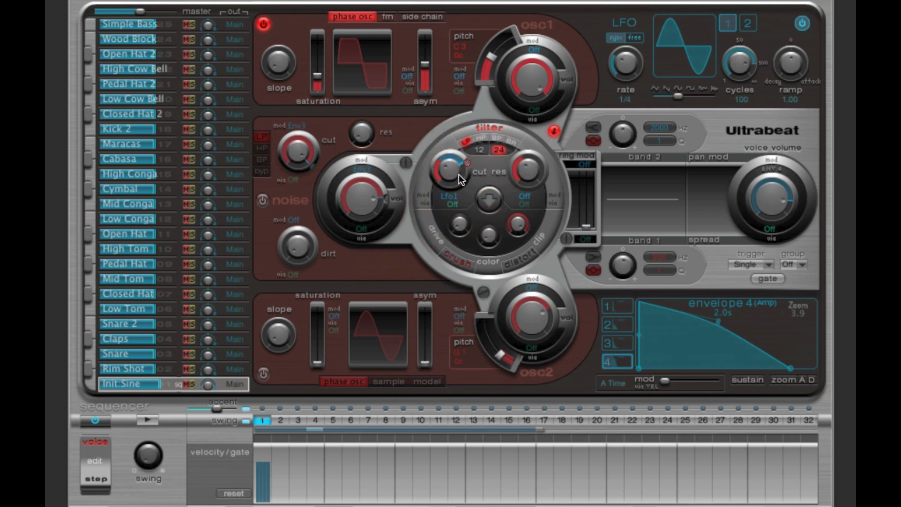
left_click(148, 419)
left_click(147, 420)
Step: Reduce the depth of the filter cutoff's LFO modulation while the pattern plays
left_click(630, 58)
left_click(147, 419)
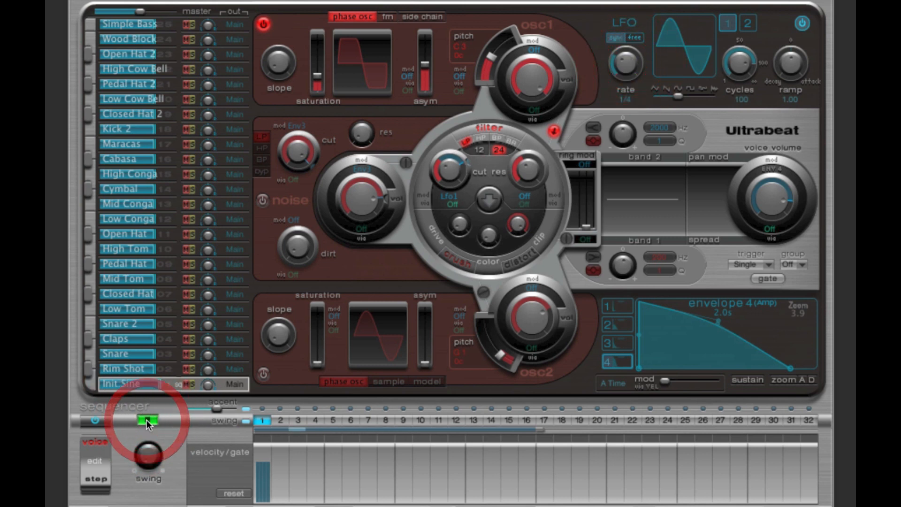
mouse_move(466, 163)
left_mouse_down()
mouse_move(471, 175)
mouse_move(460, 150)
left_mouse_up()
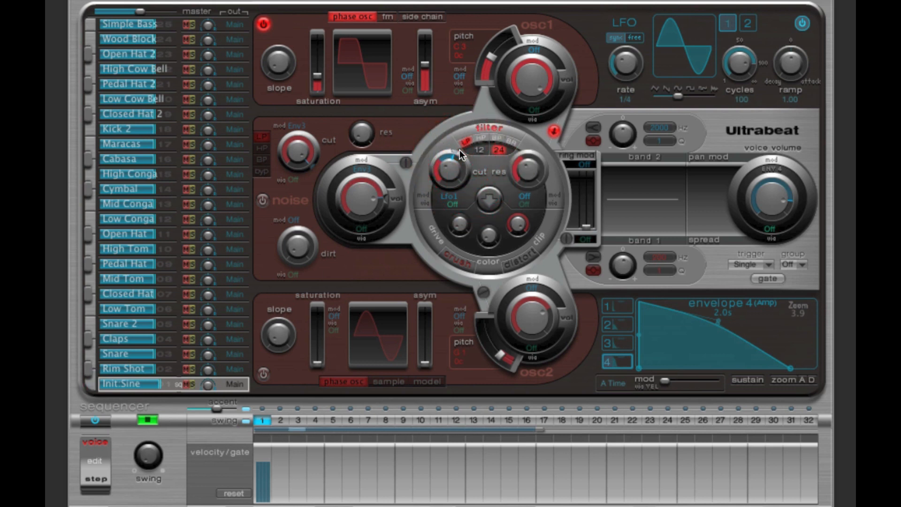
left_click(146, 420)
Step: Raise the filter cutoff, rework the LFO modulation range around it, and audition the hit
left_click_drag(446, 161, 443, 116)
left_click_drag(469, 177, 445, 164)
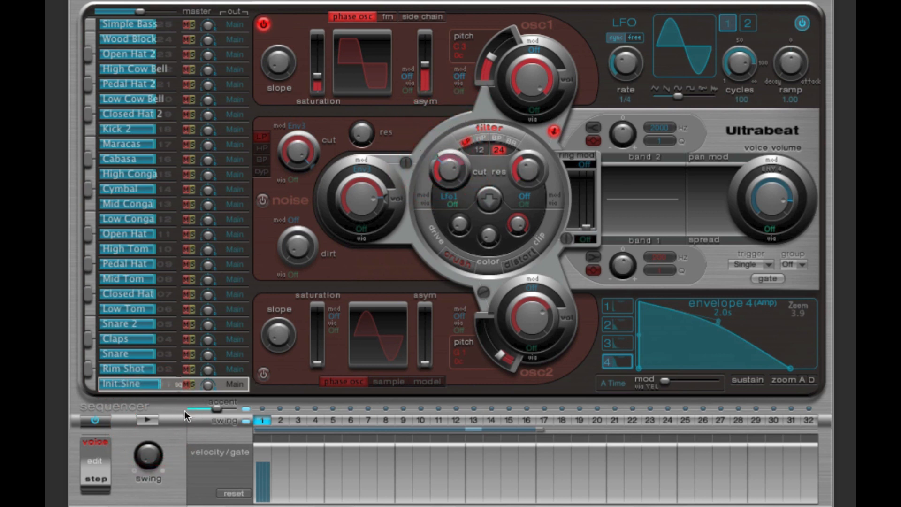
left_click(460, 165)
left_click(151, 417)
left_click(151, 418)
Step: Lower the filter cutoff with modulation reaching above it, and set LFO 1's rate to 1/16 while auditioning
left_click_drag(438, 159, 454, 212)
left_click_drag(449, 152, 460, 157)
left_click(140, 420)
left_click_drag(633, 68, 633, 26)
left_click(148, 419)
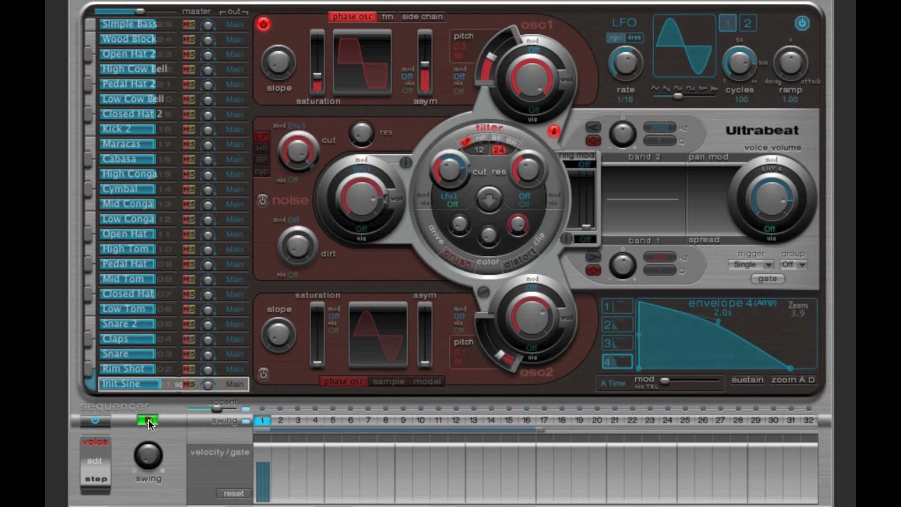
left_click(148, 420)
Step: Give envelope 3 an attack of 240 ms and assign Env3 as the filter cutoff's modulation source
left_click(616, 342)
left_click_drag(640, 364, 691, 368)
left_click(451, 202)
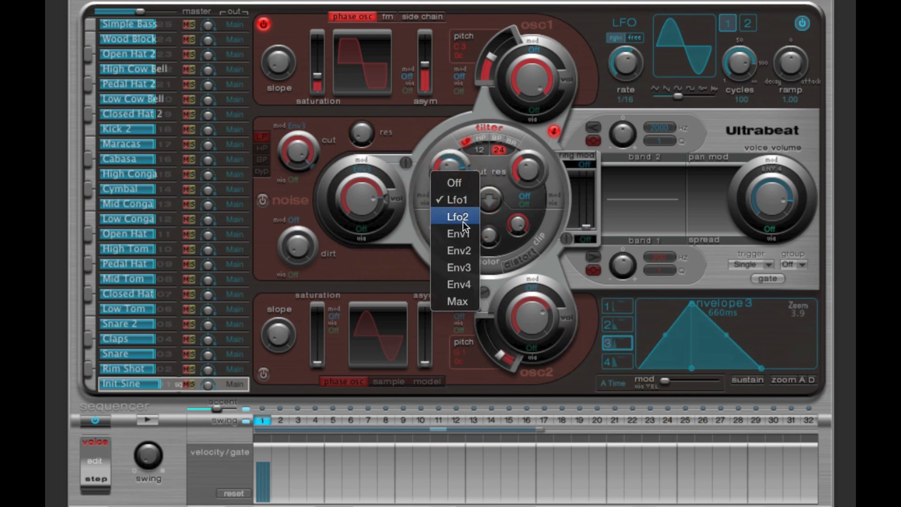
left_click(463, 265)
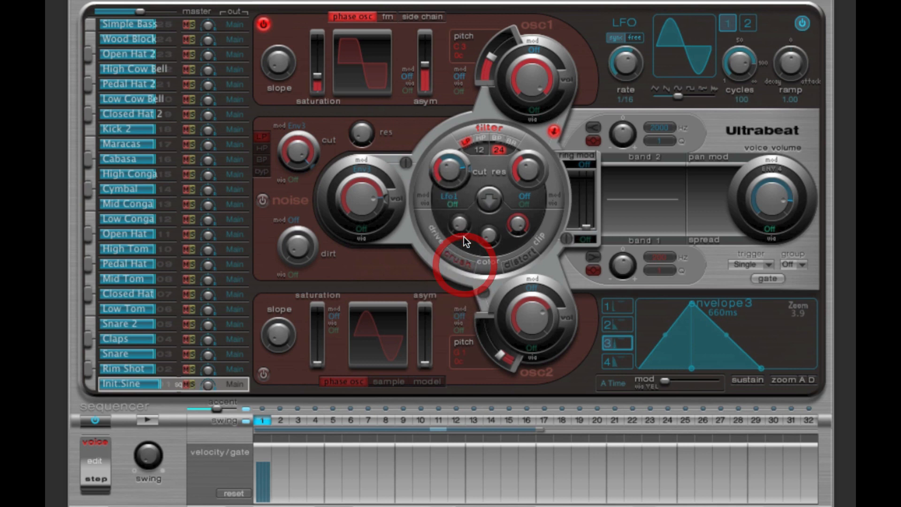
Step: Set envelope 3's attack to 300 ms and its total length to 630 ms, and audition the filter sweep
left_click(638, 367)
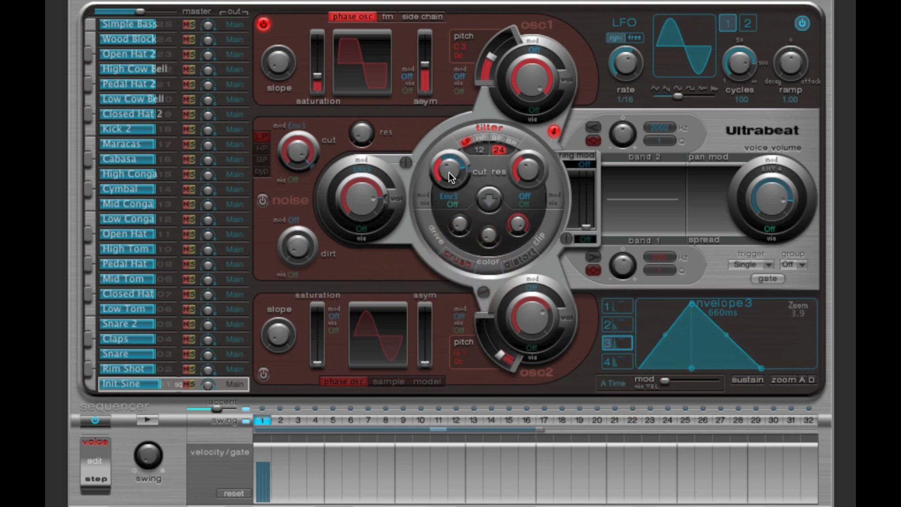
left_click(448, 173)
left_click(641, 365)
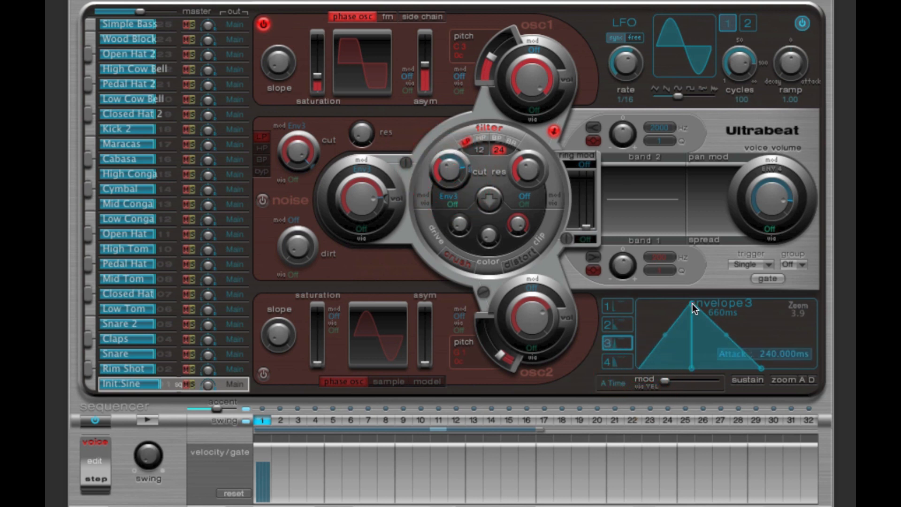
left_click_drag(759, 370, 755, 371)
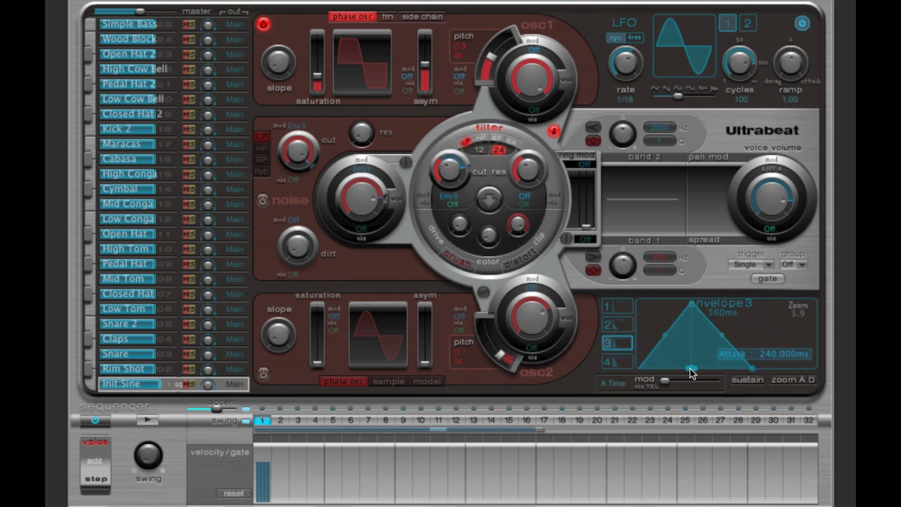
left_click_drag(690, 367, 696, 368)
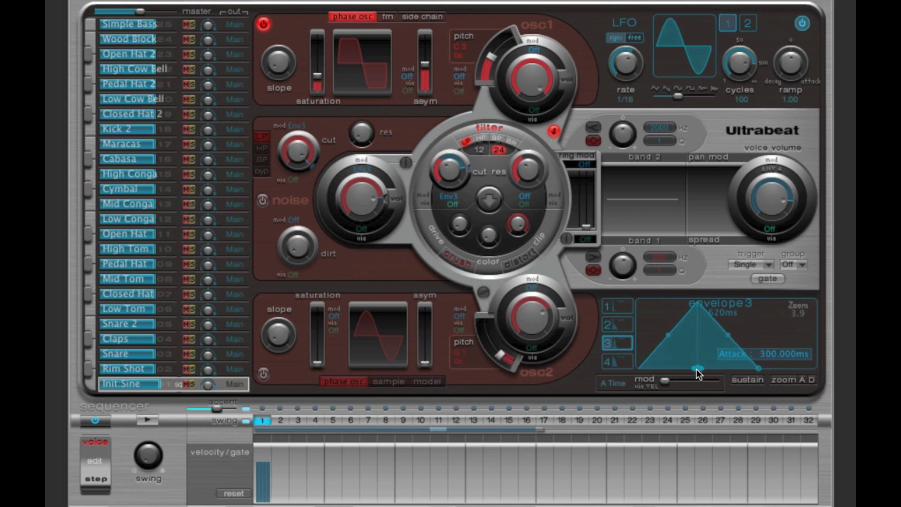
left_click_drag(755, 367, 756, 367)
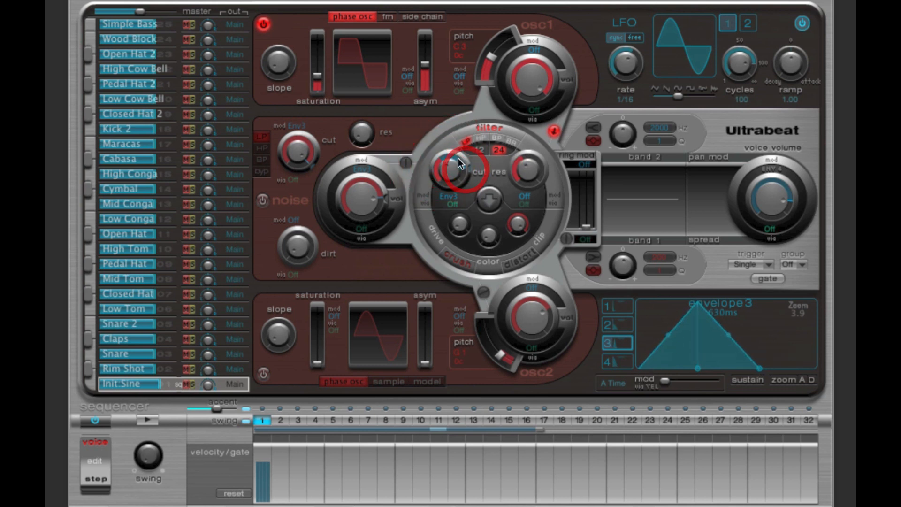
left_click(151, 419)
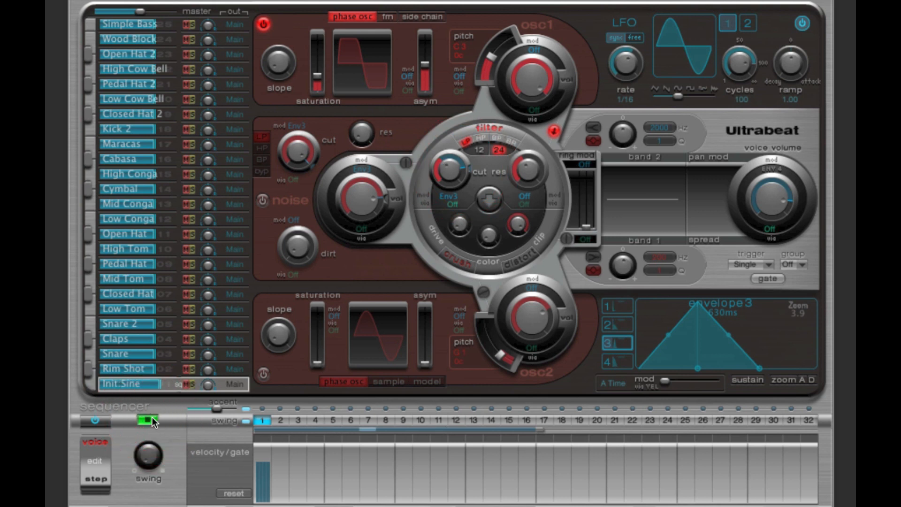
left_click(150, 419)
Step: Check the filter cutoff against its modulation range, and remove envelope 3's attack so the sweep starts at its peak
left_click(453, 170)
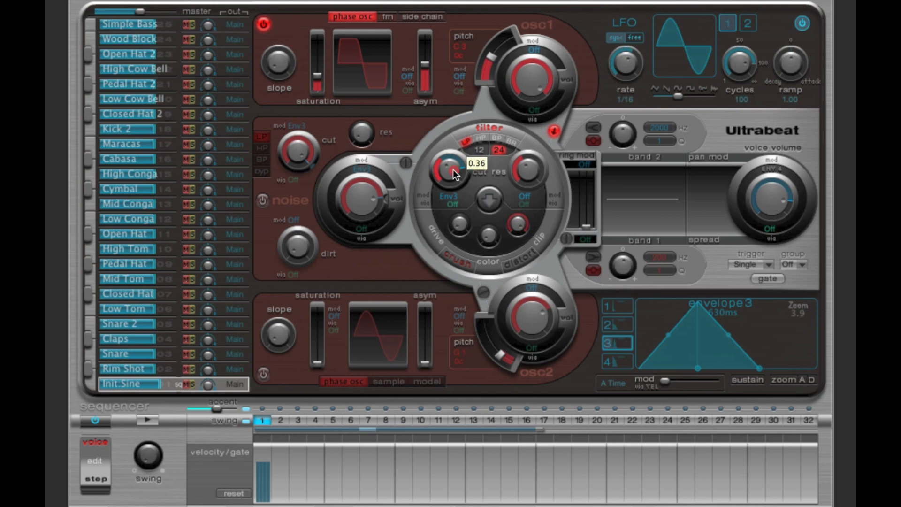
left_click(453, 170)
left_click(449, 168)
left_click_drag(450, 168, 449, 170)
left_click(446, 169)
left_click(449, 170)
left_click_drag(697, 369, 605, 371)
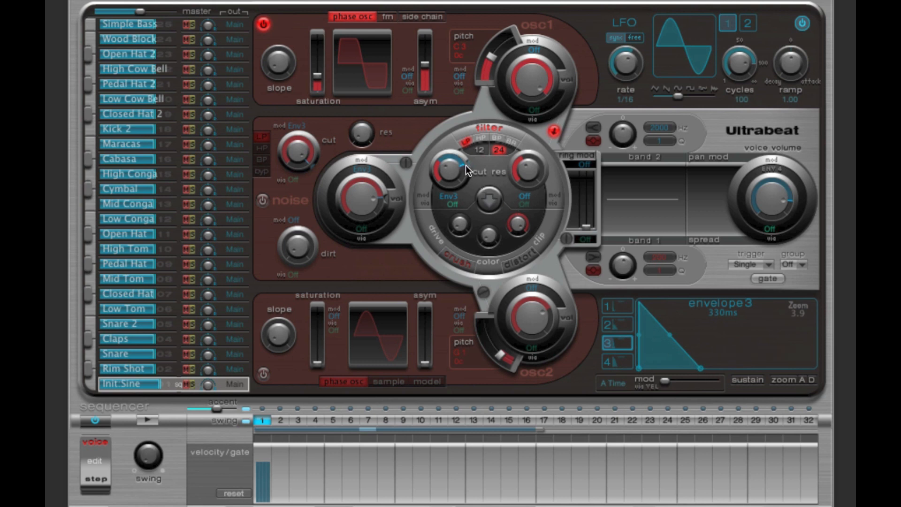
Step: Start the pattern and lengthen envelope 3's decay to 770 ms while it plays
mouse_move(468, 167)
mouse_move(713, 372)
left_click(153, 419)
left_click_drag(693, 370, 733, 370)
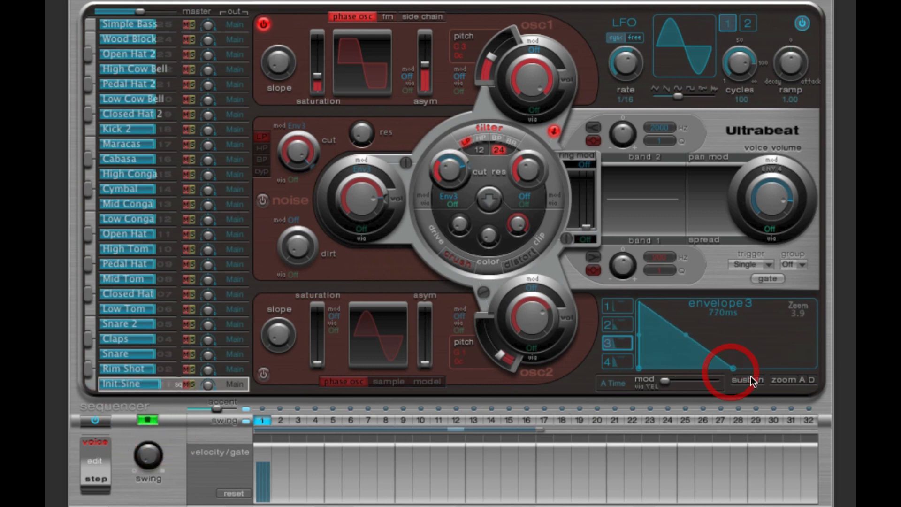
Step: Stop the pattern, shorten envelope 3's decay to 580 ms and then 290 ms, and audition the shorter filter sweep
left_click(148, 420)
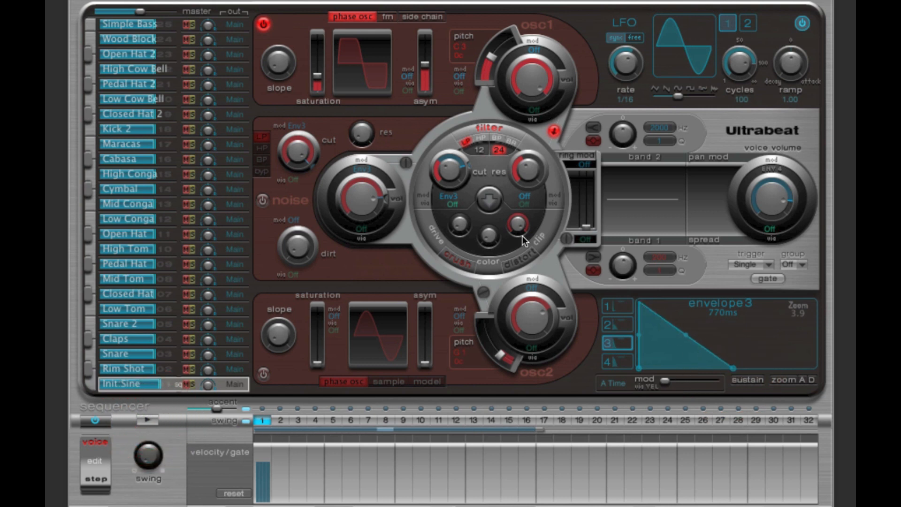
left_click_drag(469, 165, 469, 163)
left_click_drag(731, 366, 694, 369)
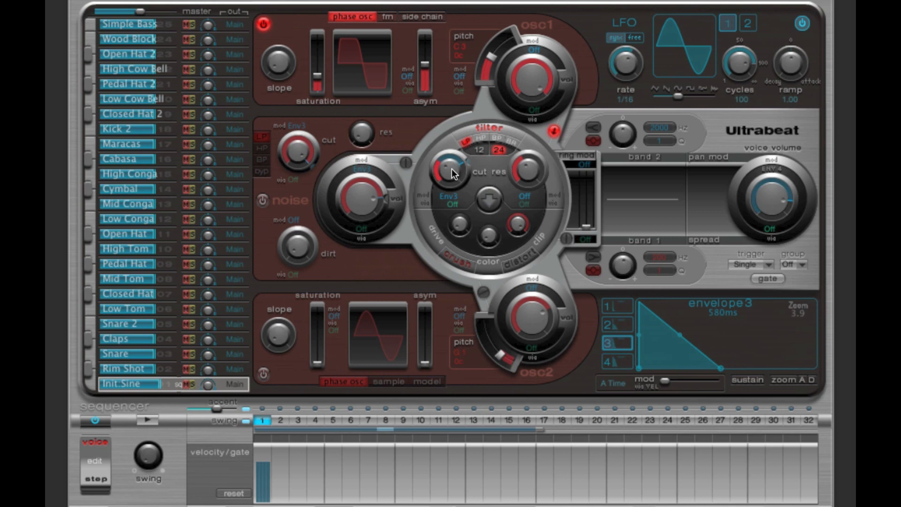
left_click(154, 420)
left_click_drag(722, 368, 698, 368)
left_click(154, 421)
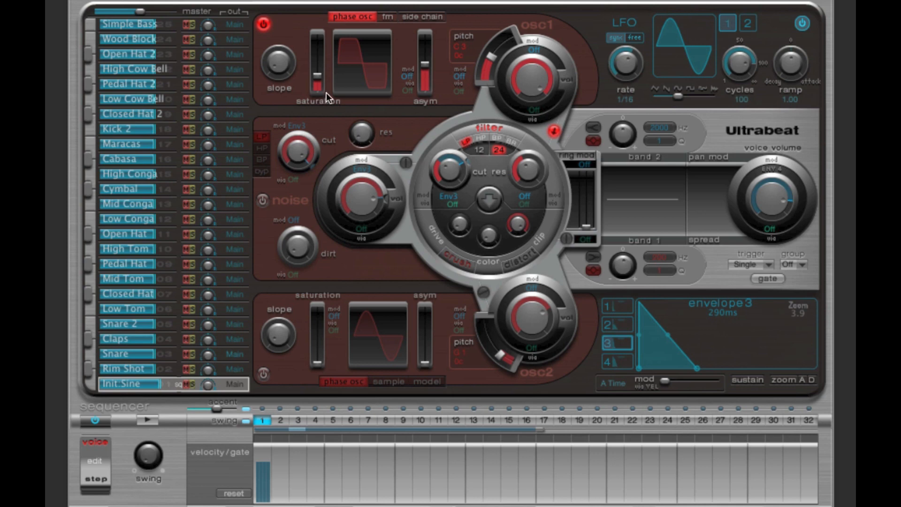
Step: Load the Boutique SP12 loop bassline setting and add triggers on steps 1 and 8 of the Init Sample voice
left_click(226, 1)
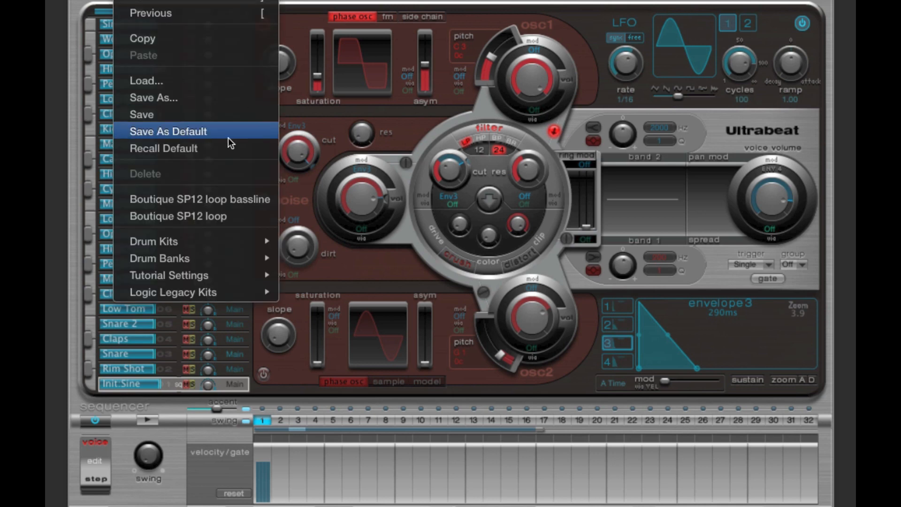
left_click(227, 199)
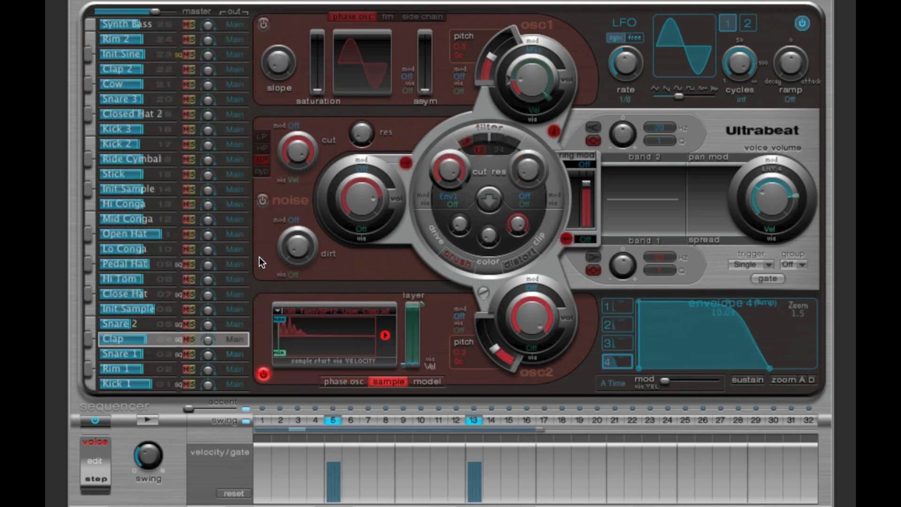
left_click(168, 310)
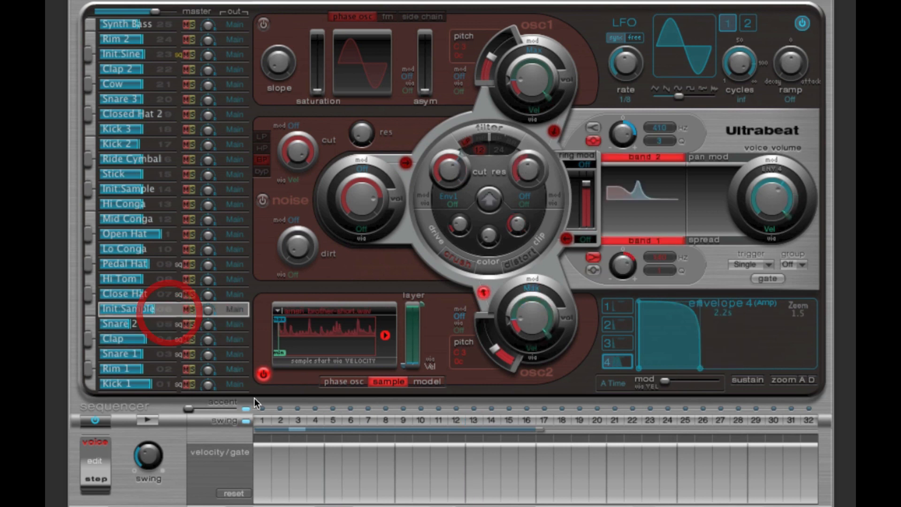
left_click(265, 420)
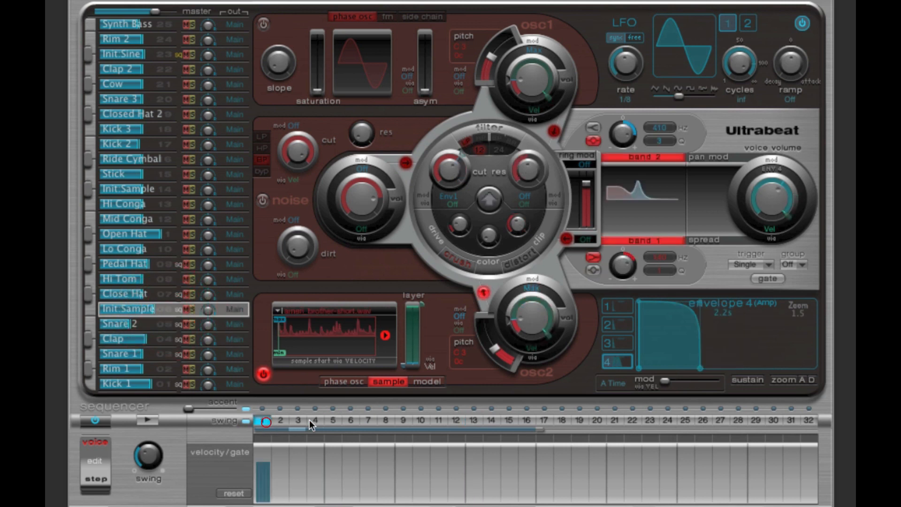
left_click(385, 420)
left_click_drag(154, 310, 149, 311)
Step: Select the Init Sine voice, put the sequencer in step mode and audition the pattern
left_click(154, 55)
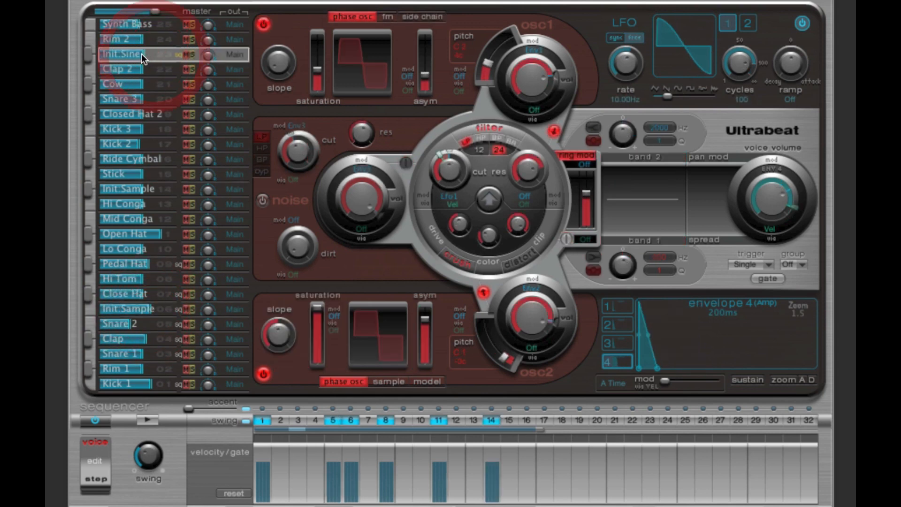
left_click(142, 54)
left_click_drag(144, 53, 147, 53)
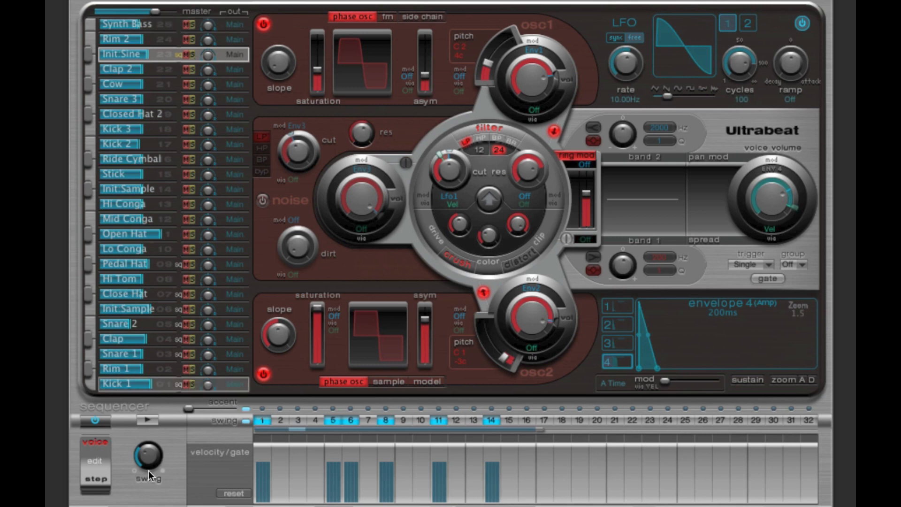
left_click(102, 478)
left_click(147, 420)
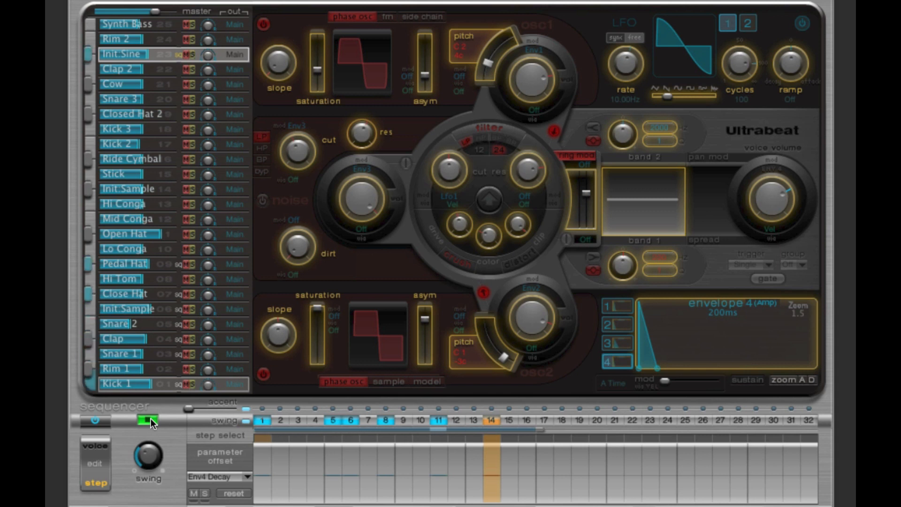
left_click(151, 418)
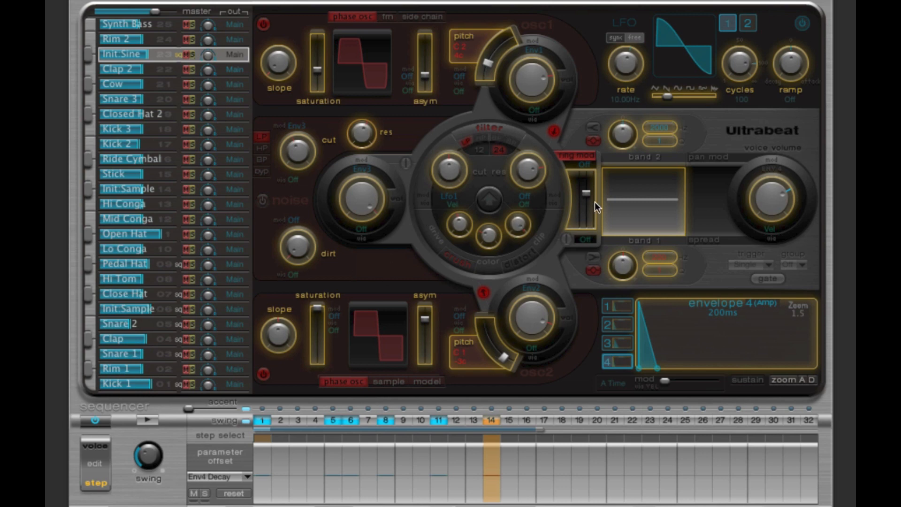
Step: Compare the Init Sine voice's settings in the sequencer's voice mode and step mode
left_click(102, 445)
left_click(104, 479)
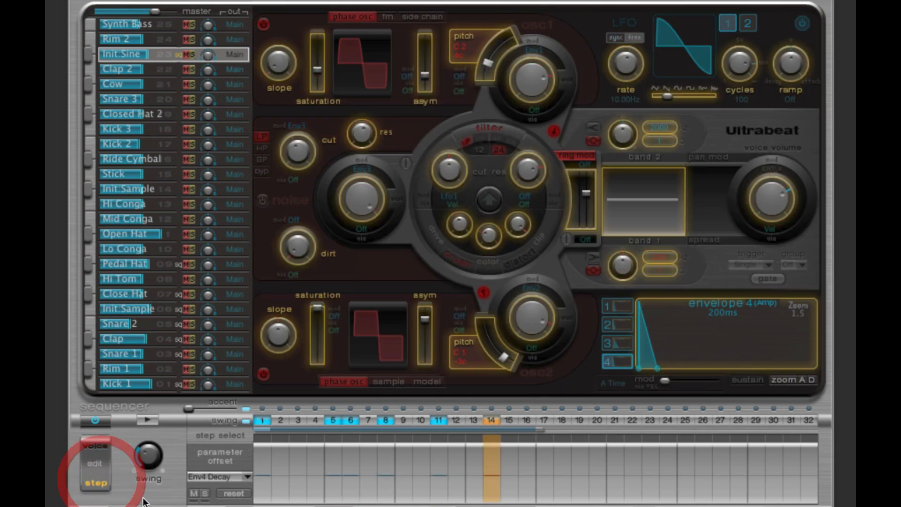
left_click(104, 445)
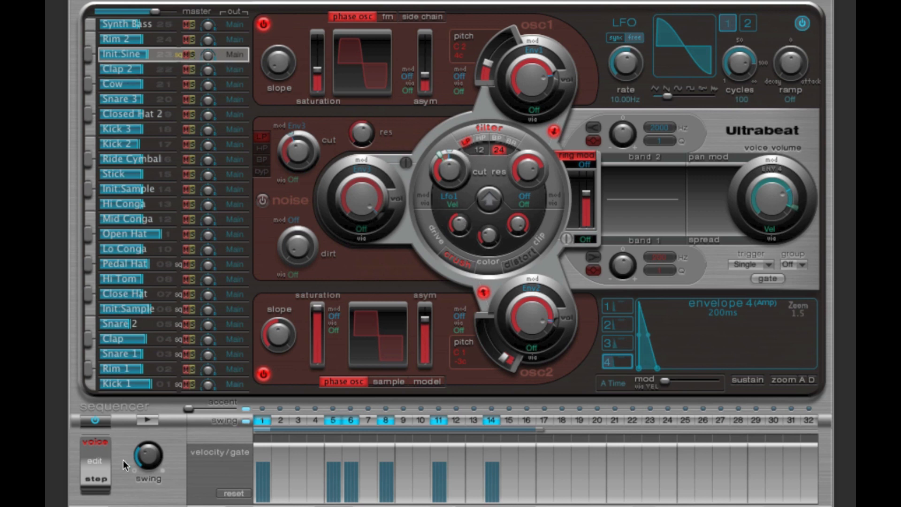
left_click(98, 476)
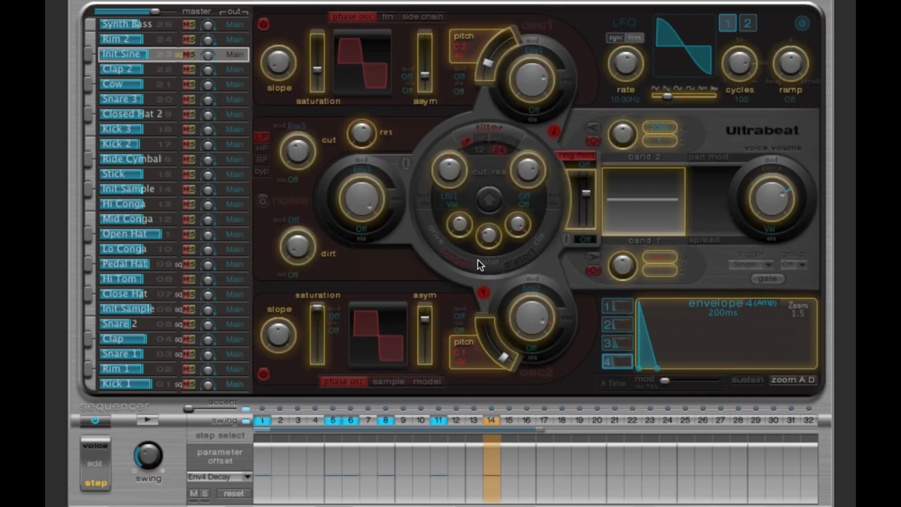
Step: Examine the Init Sine voice's parameter offsets on steps 1, 5, 6, 8, 11 and 14
left_click(257, 437)
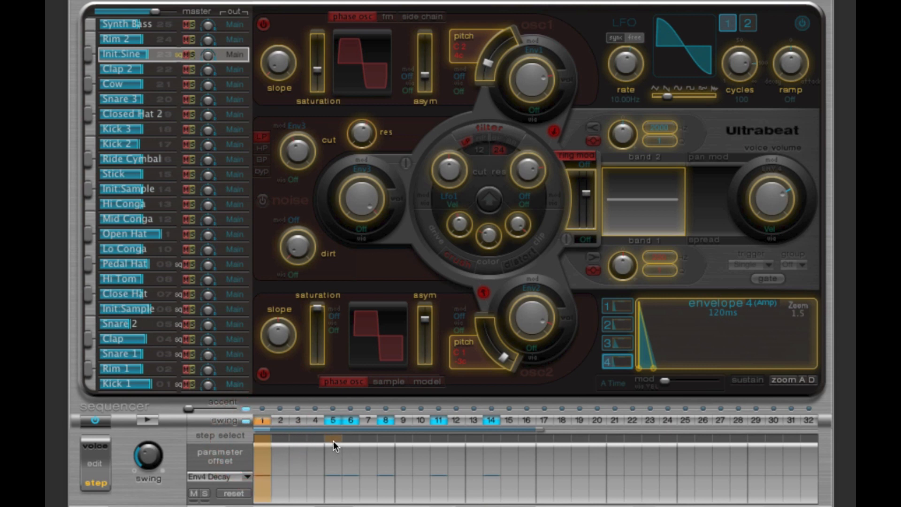
left_click(333, 440)
left_click(351, 437)
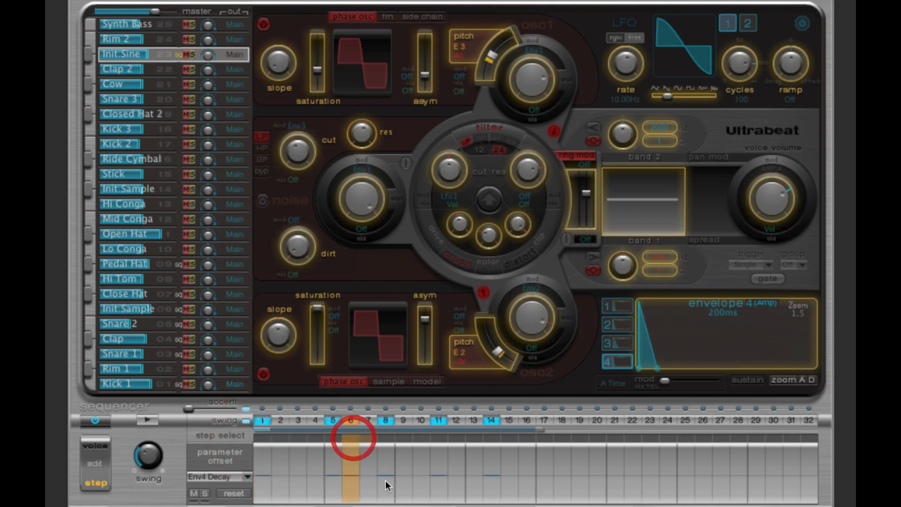
left_click(384, 438)
left_click(438, 438)
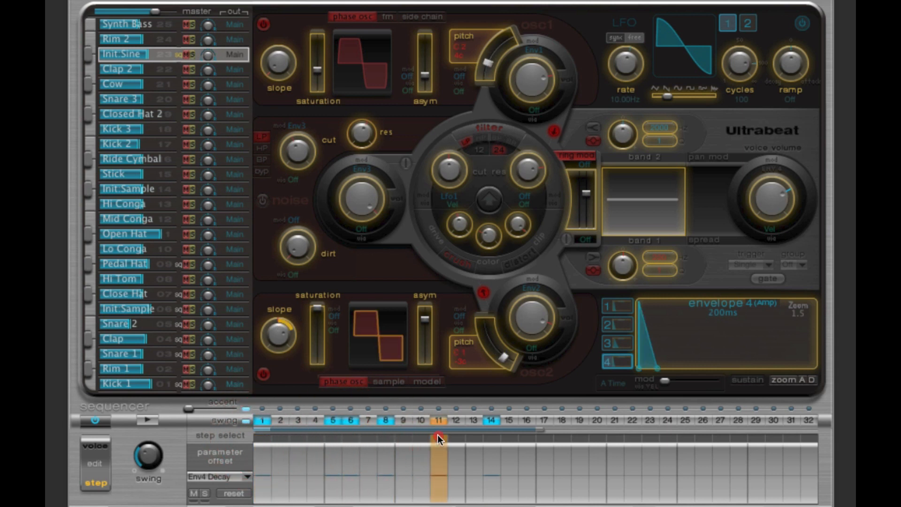
left_click(492, 440)
left_click(262, 436)
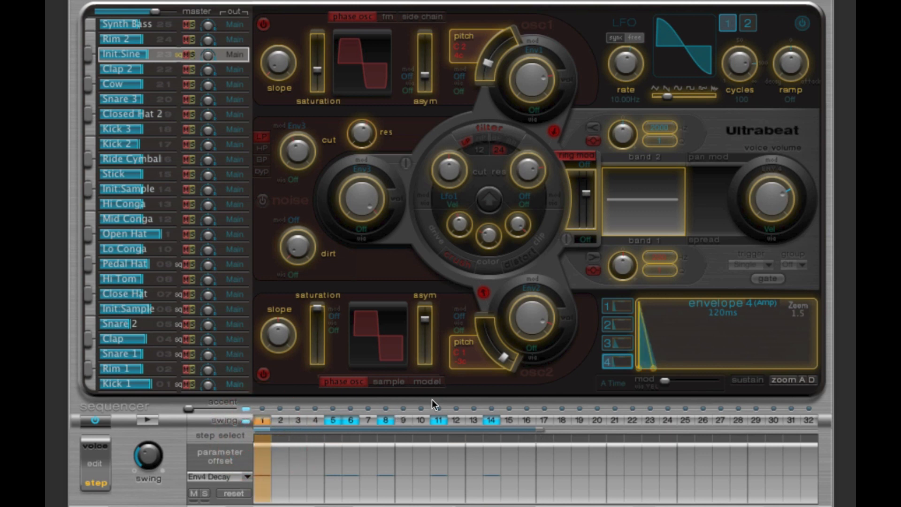
left_click(336, 437)
left_click(350, 438)
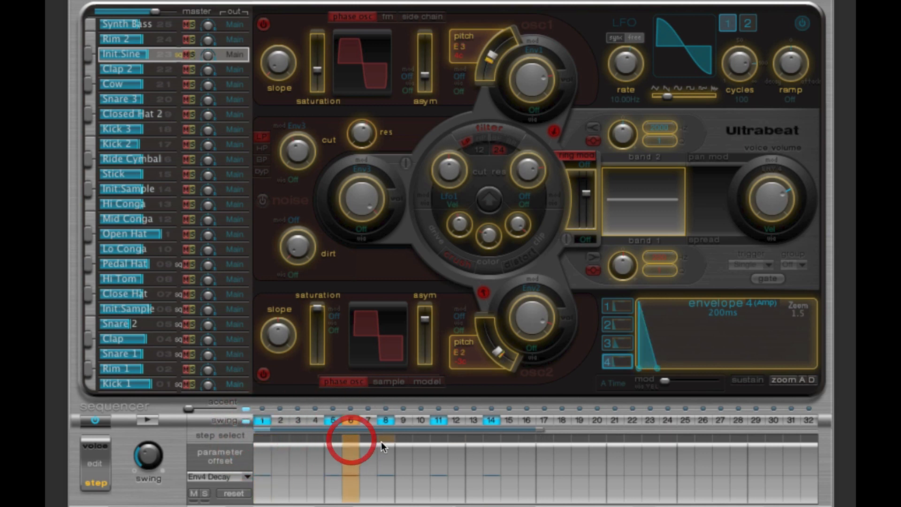
left_click(384, 439)
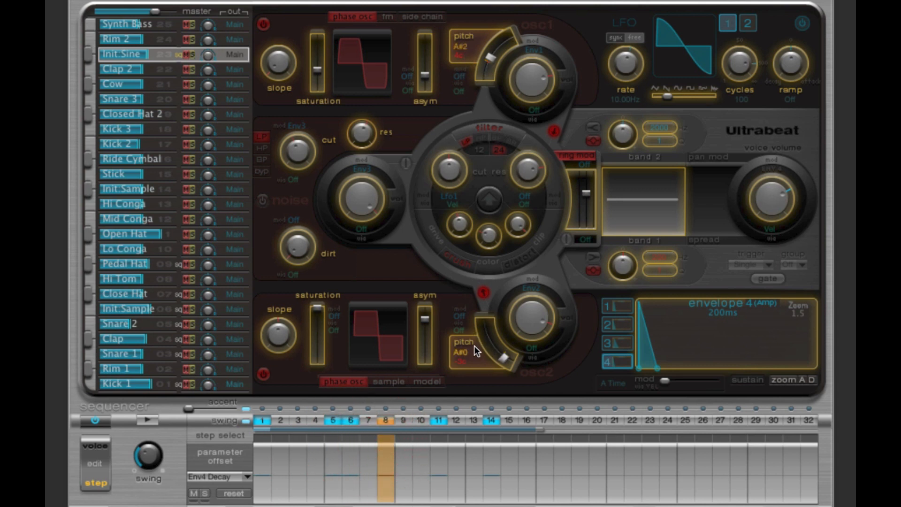
left_click(440, 440)
left_click(491, 437)
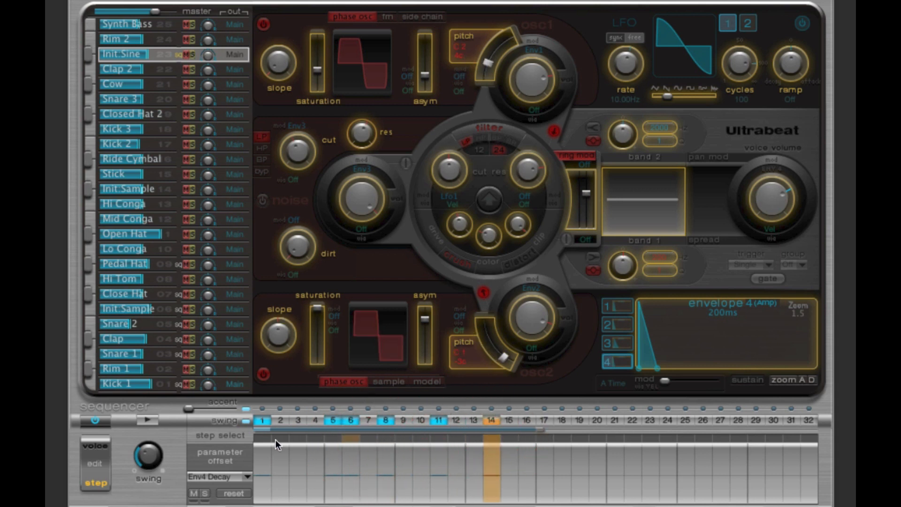
Step: Solo the Init Sine voice, return the sequencer to voice mode and audition its pattern alone
left_click(148, 421)
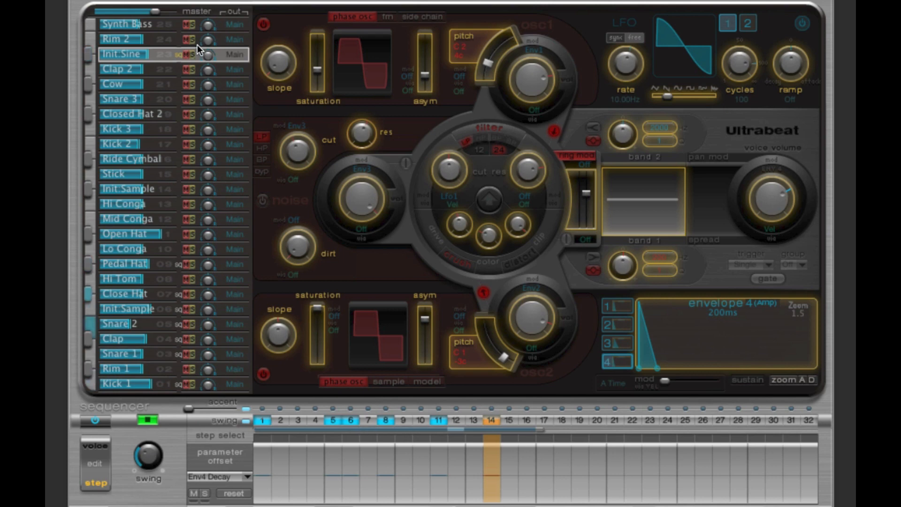
left_click(148, 418)
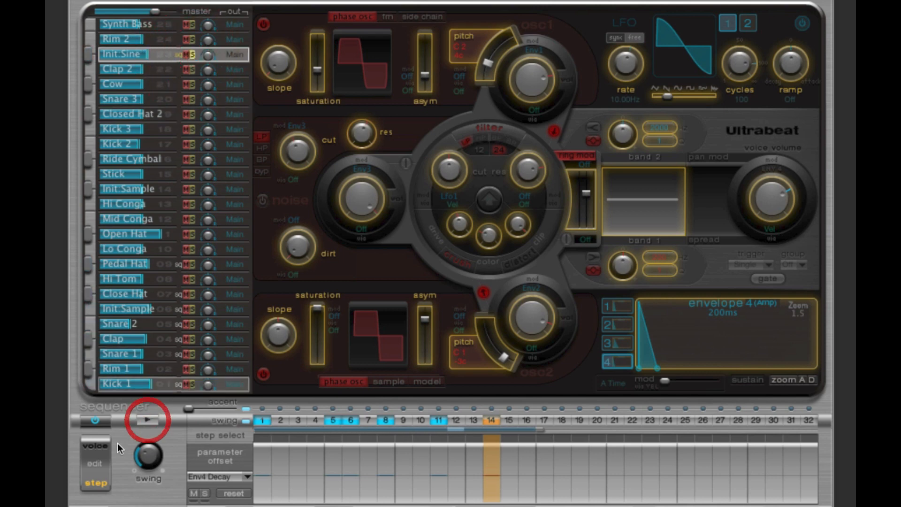
left_click(103, 443)
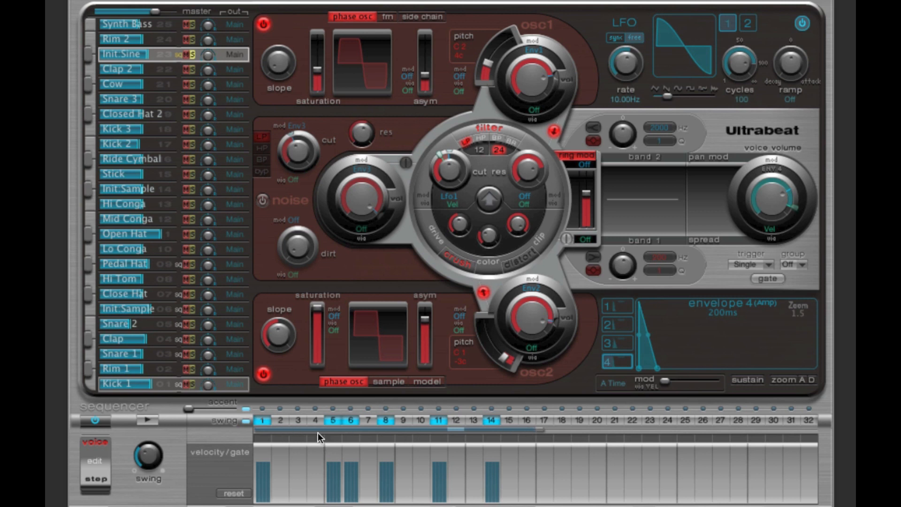
left_click(145, 419)
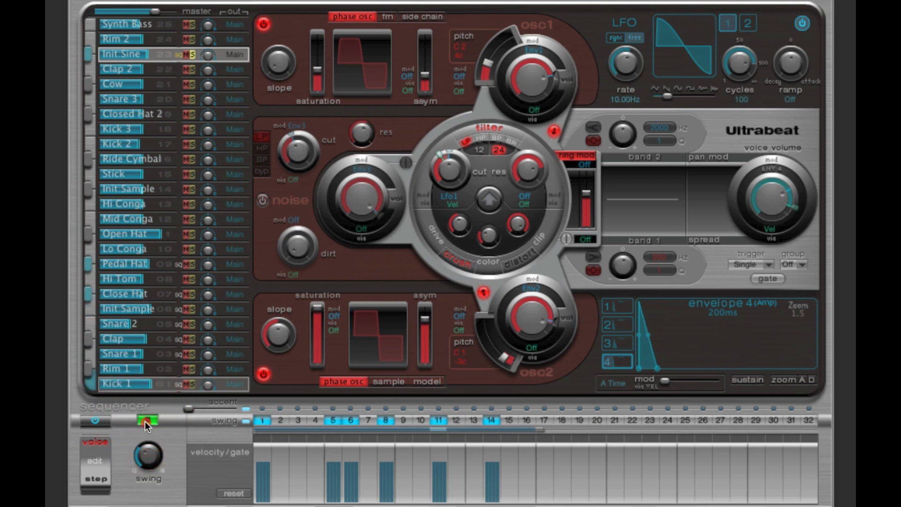
left_click(145, 420)
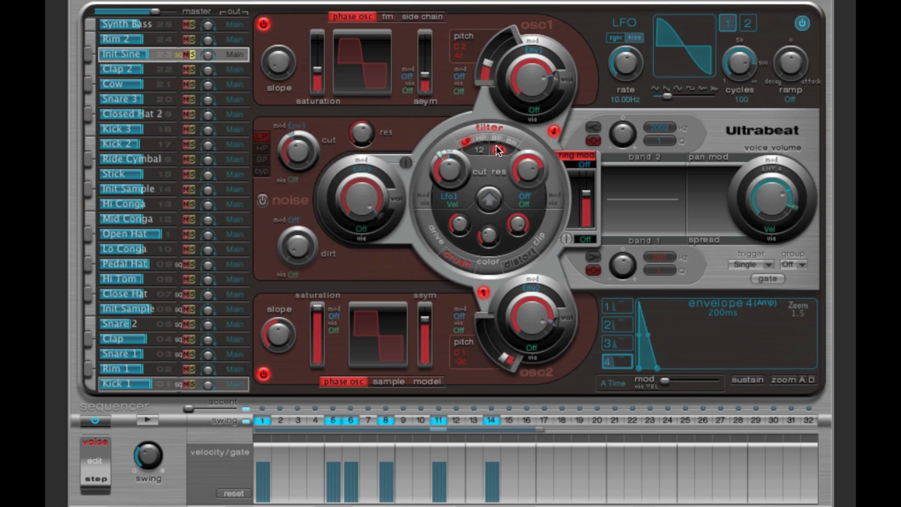
Step: Compare the soloed Init Sine pattern with the filter switched off and with it switched back on
left_click(494, 125)
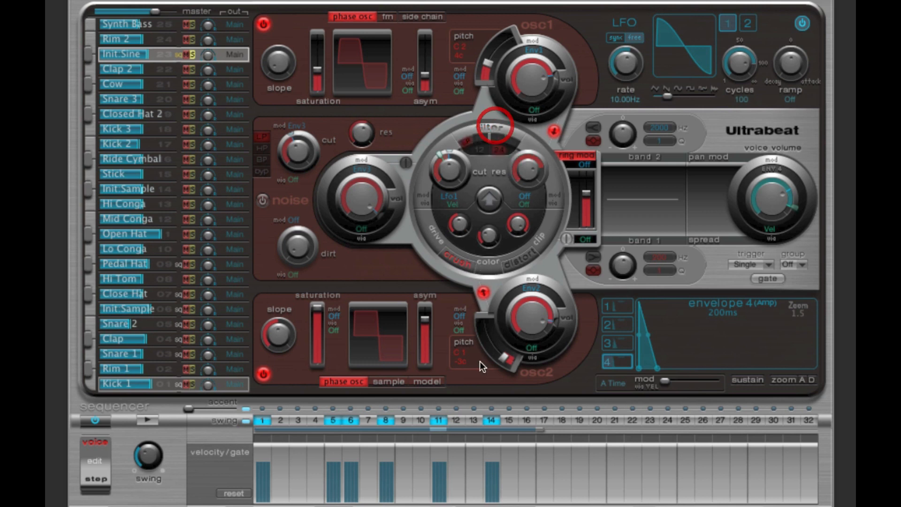
left_click(150, 419)
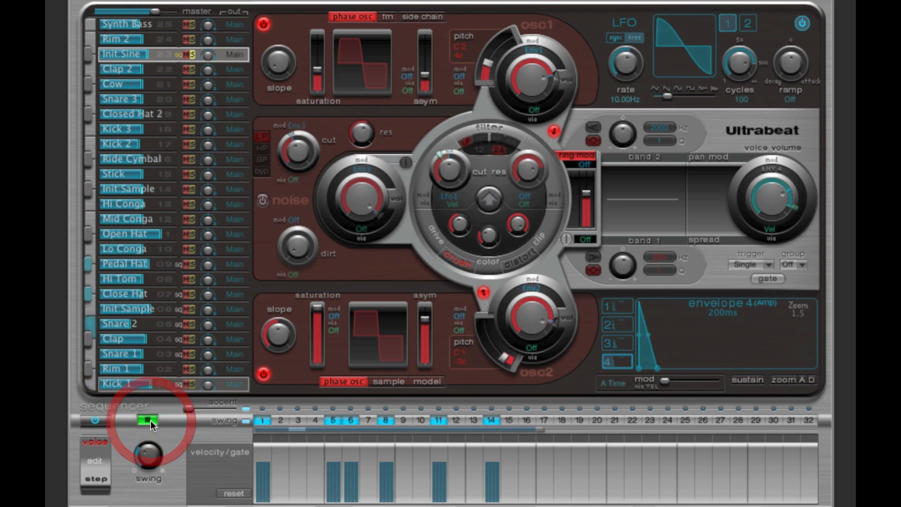
left_click(150, 420)
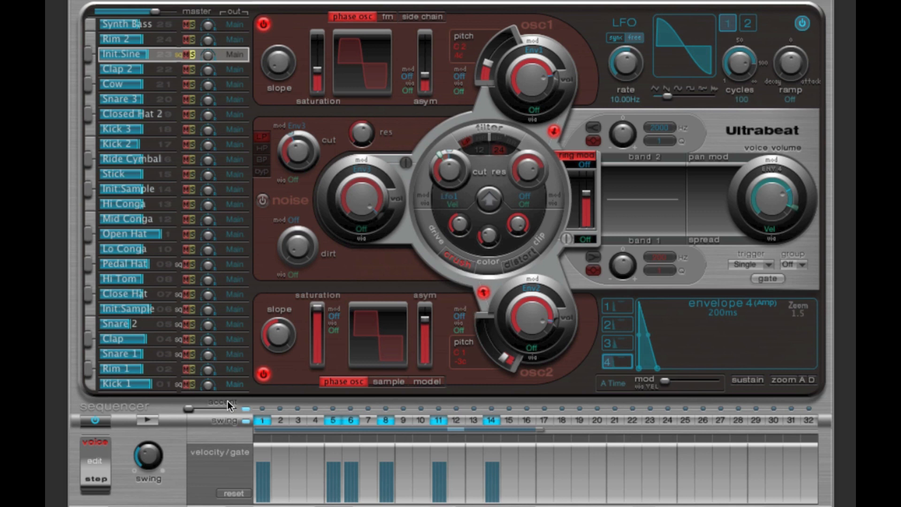
left_click(146, 419)
left_click(146, 420)
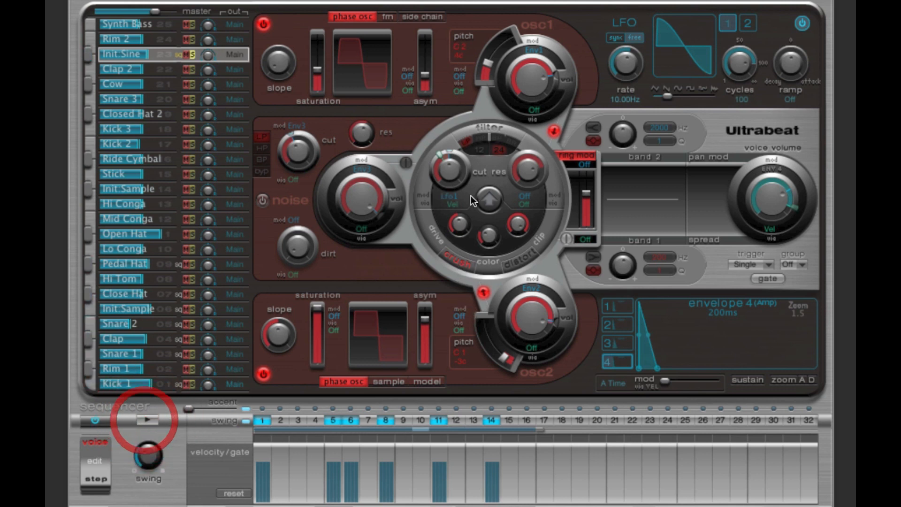
left_click(488, 127)
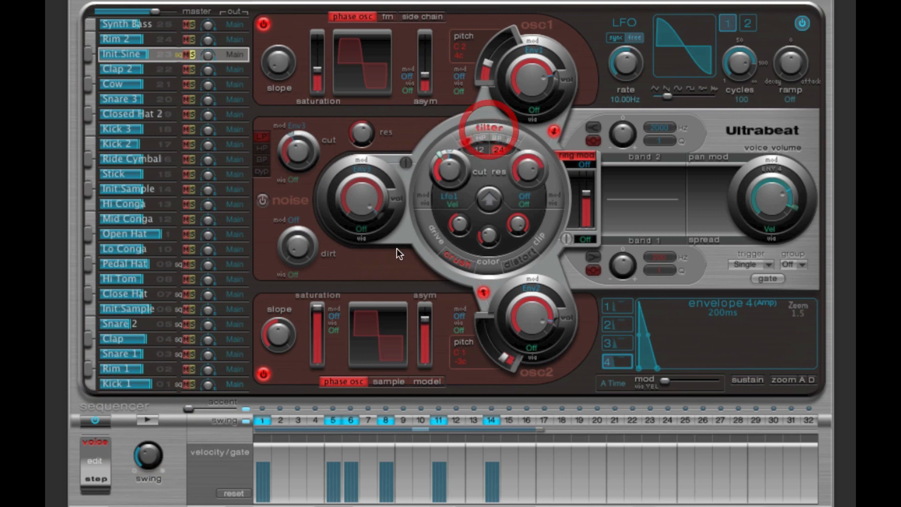
left_click(149, 420)
left_click(149, 419)
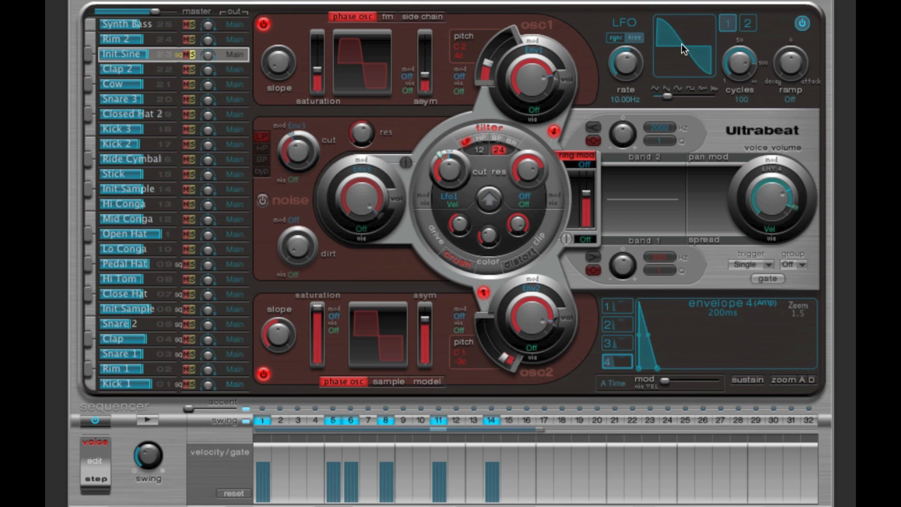
Step: Turn off the velocity via source on the filter cutoff, adjust its Lfo1 modulation amount, and start the pattern
left_click(449, 170)
left_click(454, 203)
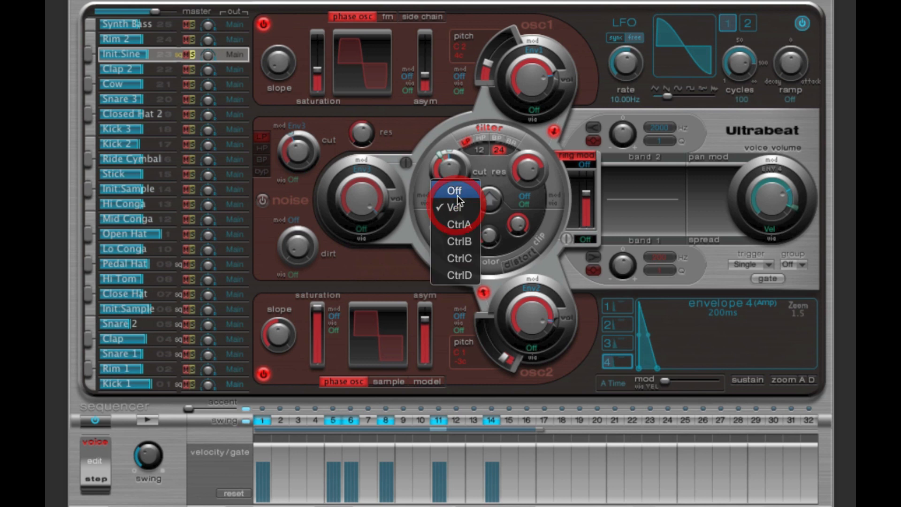
left_click(460, 189)
left_click_drag(450, 148, 441, 153)
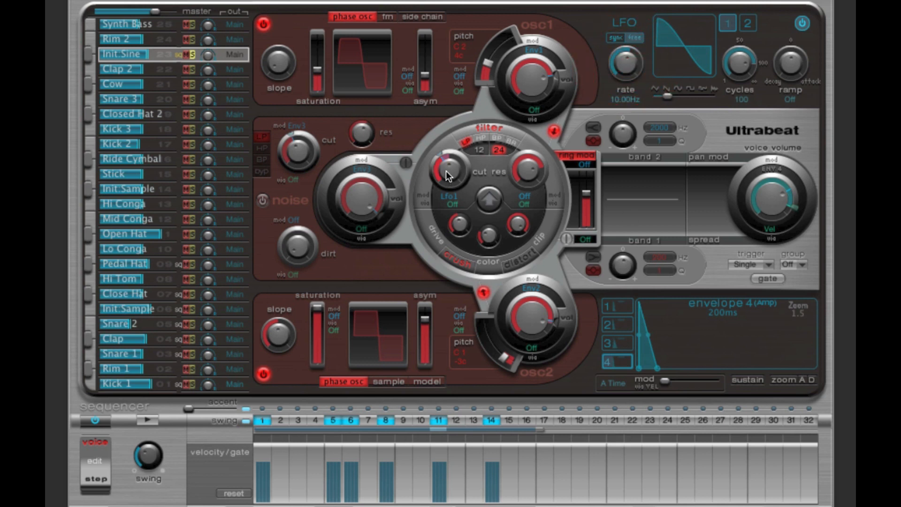
left_click_drag(446, 171, 449, 156)
mouse_move(440, 154)
left_click_drag(438, 154, 440, 156)
left_click(146, 420)
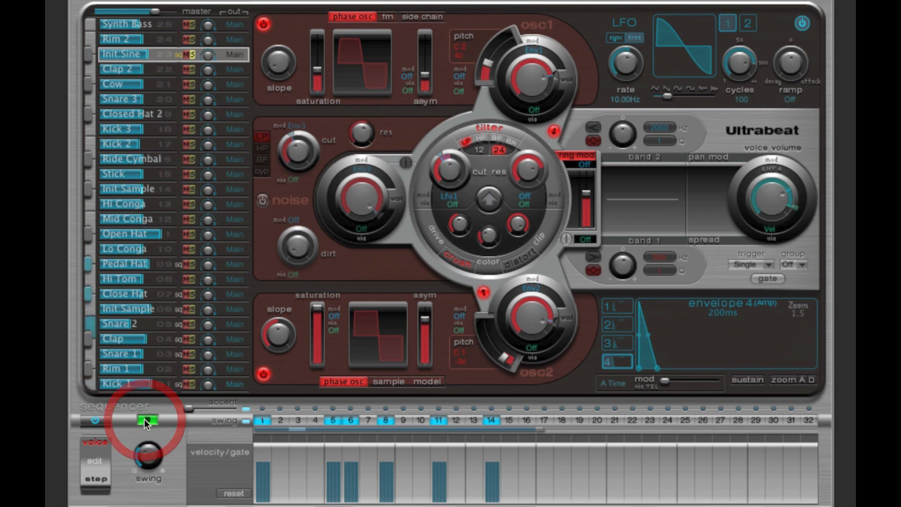
Step: Stop the pattern, lengthen the decay of Init Sine's envelope 4 to 620 ms, and audition the result
left_click(144, 419)
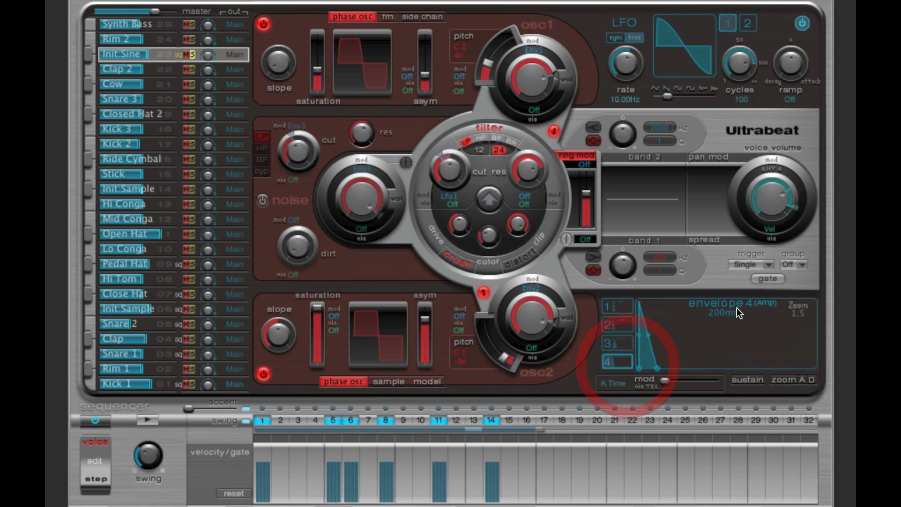
mouse_move(658, 368)
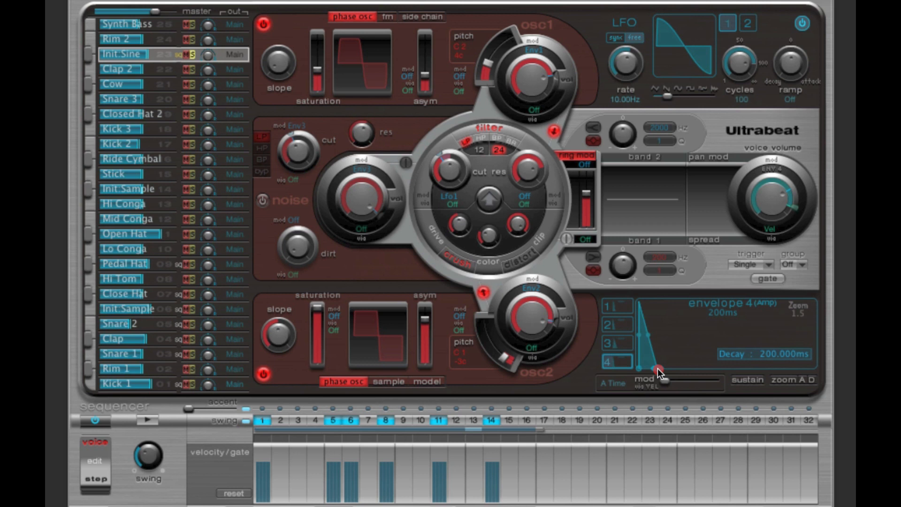
left_click_drag(658, 368, 671, 368)
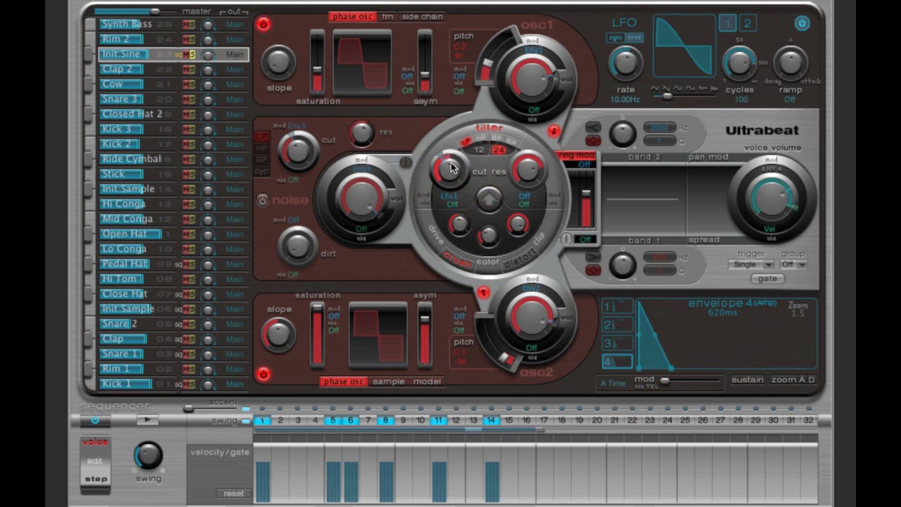
left_click(151, 421)
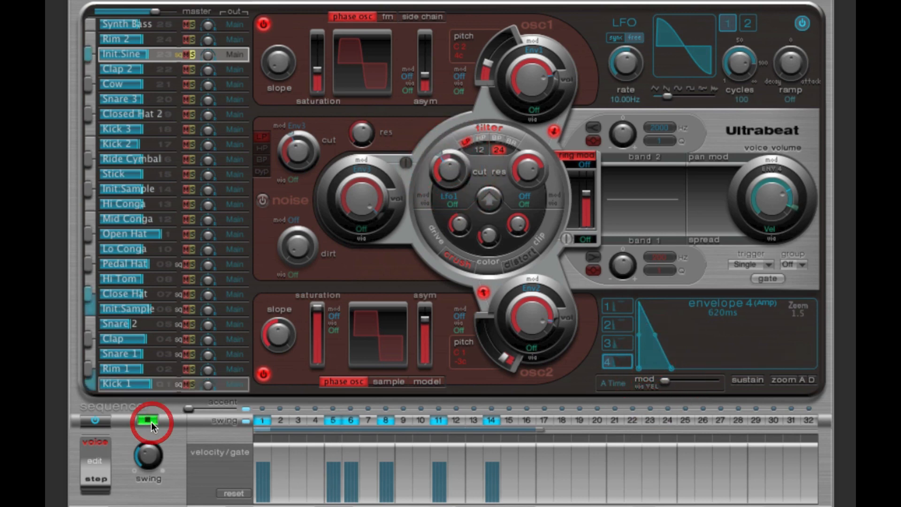
left_click(151, 419)
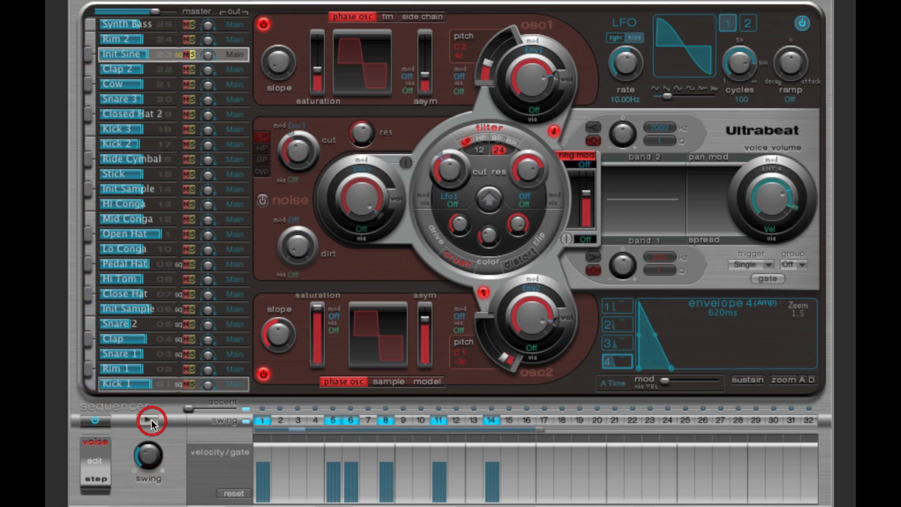
left_click(151, 419)
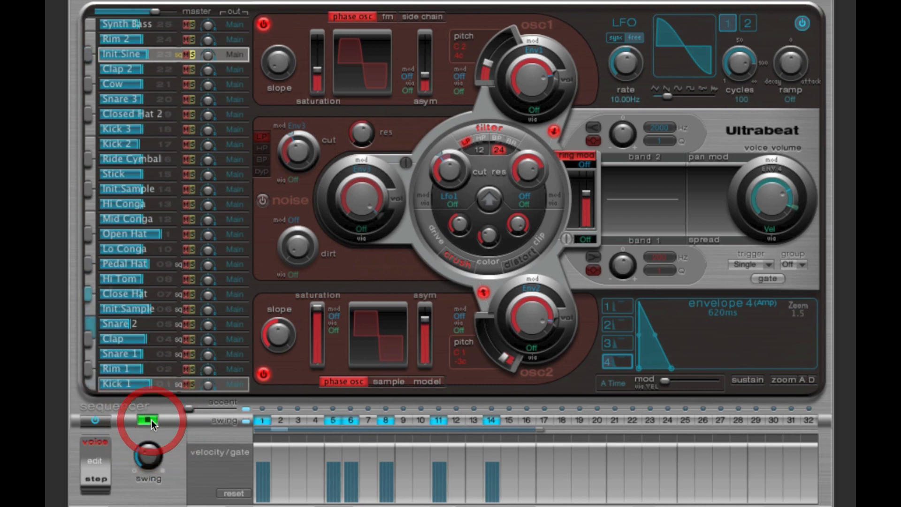
left_click(151, 419)
Step: Shorten envelope 4's decay to 220 ms and audition the soloed Init Sine pattern
left_click_drag(671, 368, 653, 367)
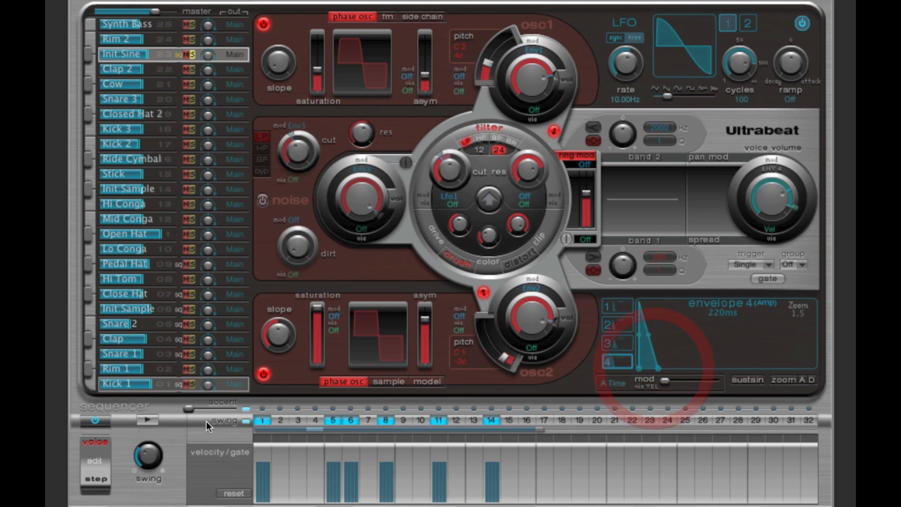
left_click(153, 421)
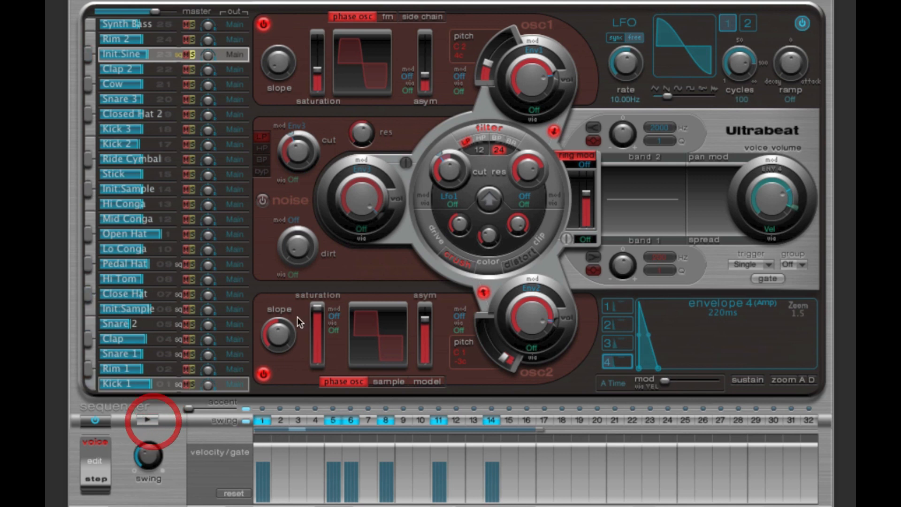
left_click(150, 419)
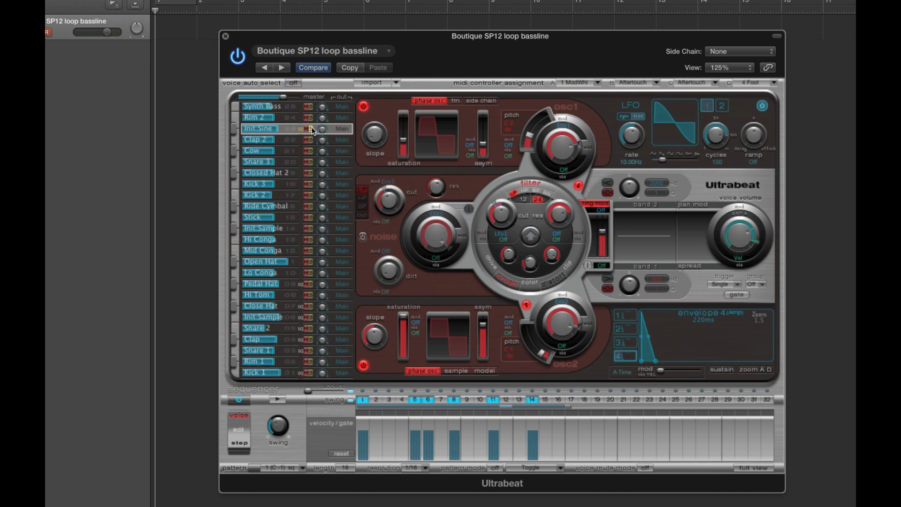
Step: With the sequencer in step mode, place its pattern at the start of the SP12 loop bassline track and open the region's Init Sine notes
left_click(240, 446)
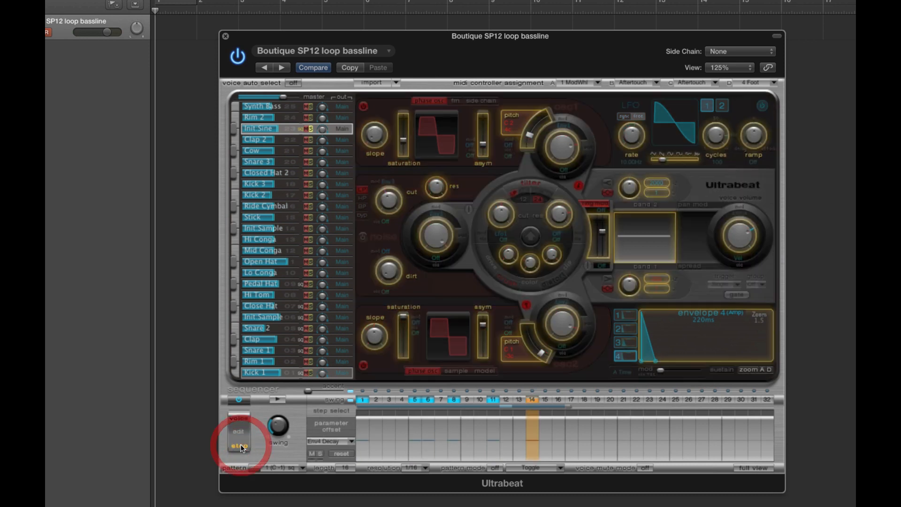
left_click(277, 399)
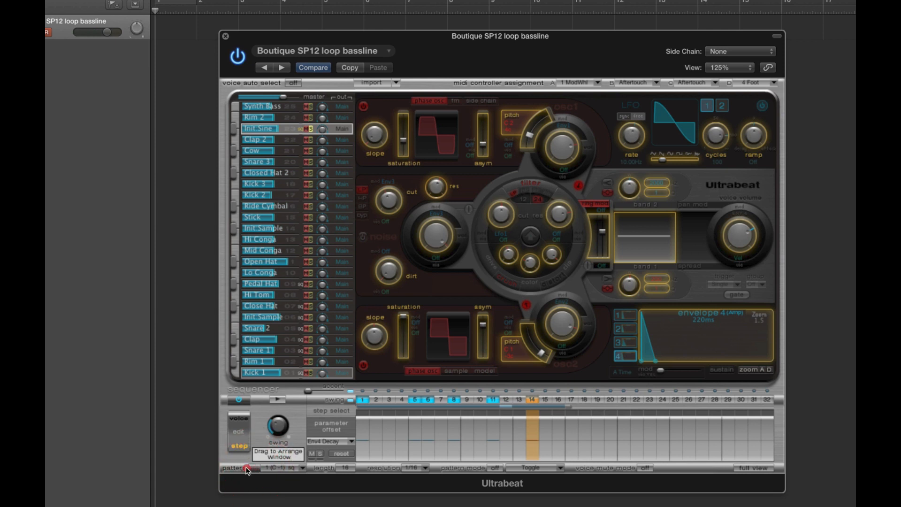
left_click_drag(247, 470, 161, 27)
double_click(180, 19)
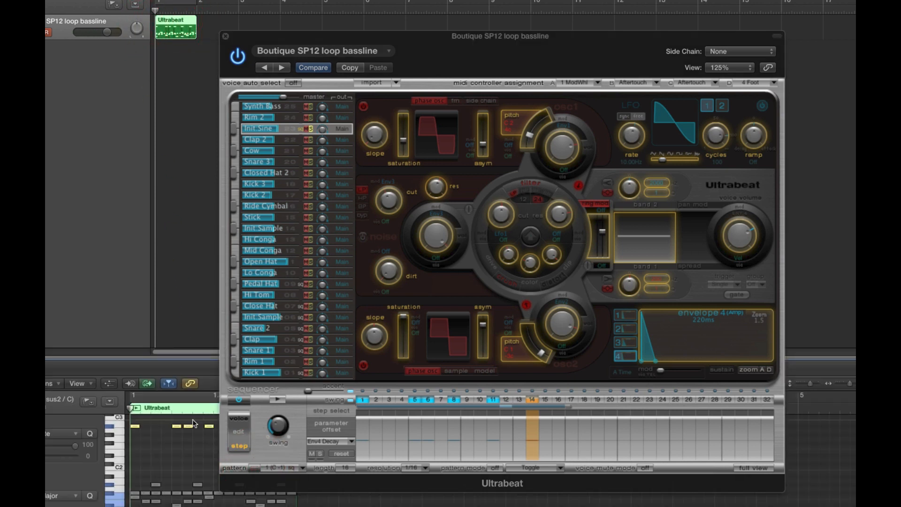
left_click_drag(168, 420, 197, 430)
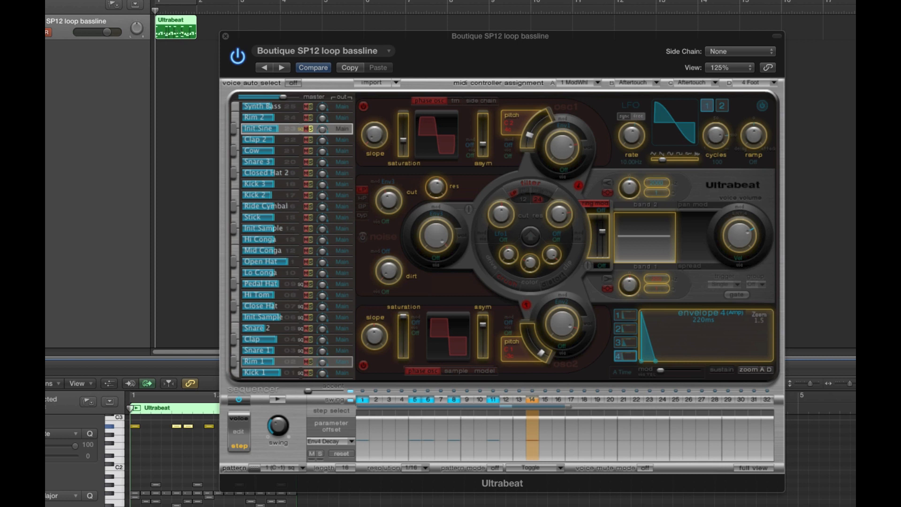
Step: Close the note editor, return the sequencer to voice mode and switch the sequencer off
key("e")
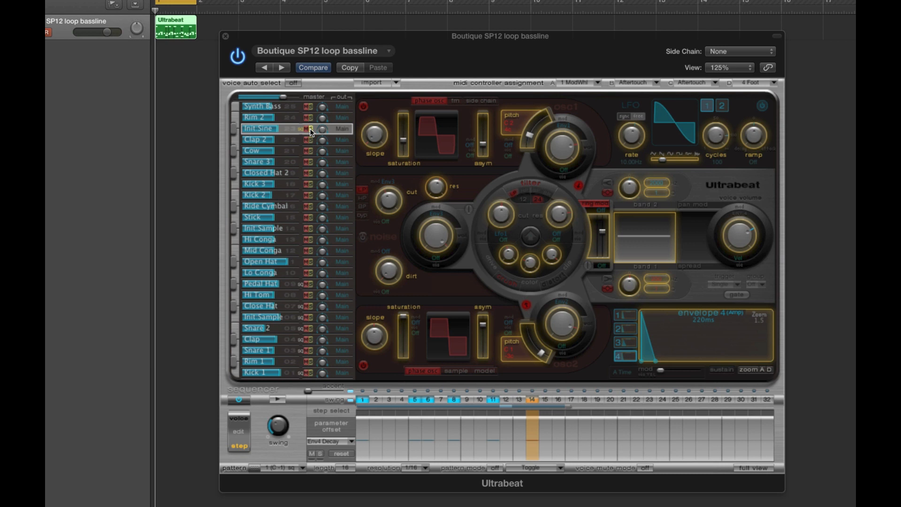
left_click(246, 420)
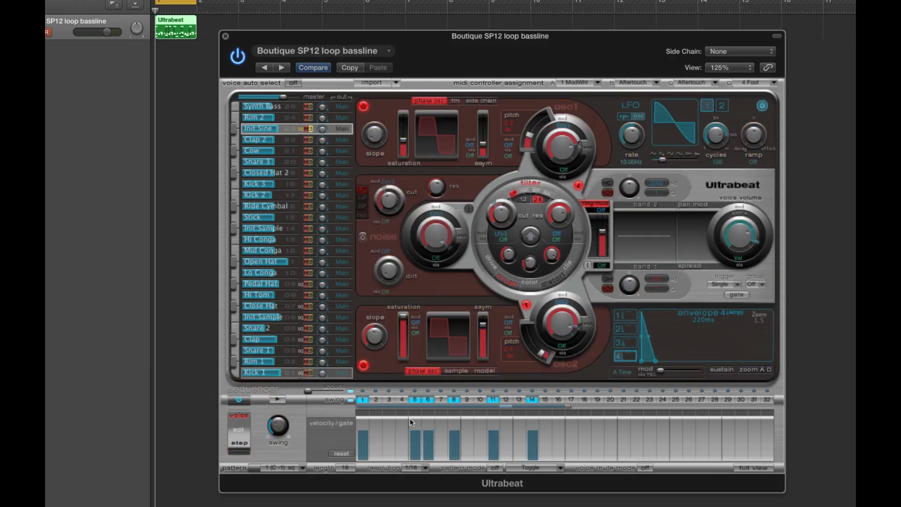
left_click(246, 399)
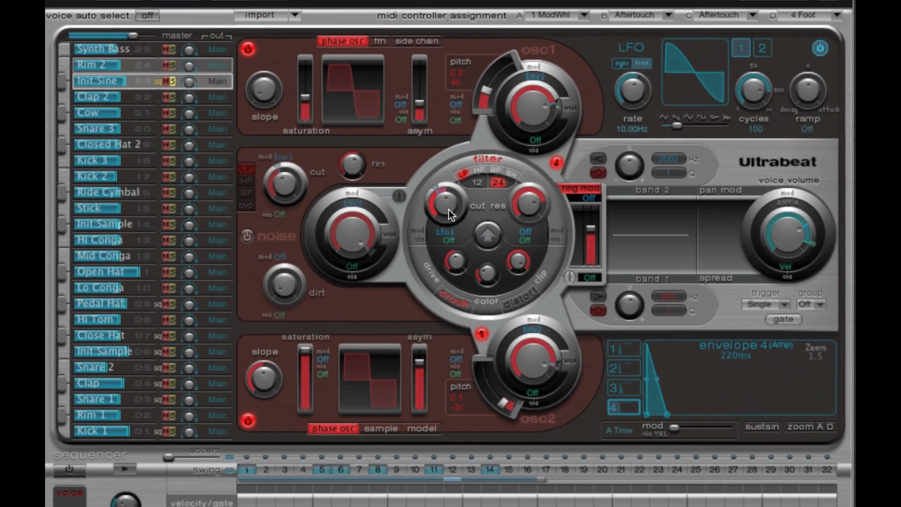
Step: Set the filter cutoff's modulation source to Env3, lengthen envelope 4's decay to 590 ms, and audition the pattern
left_click(451, 233)
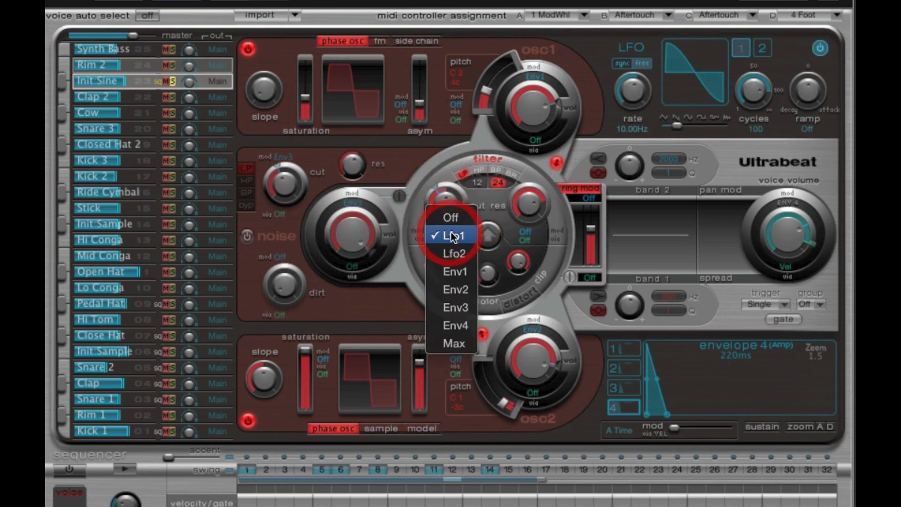
left_click(464, 310)
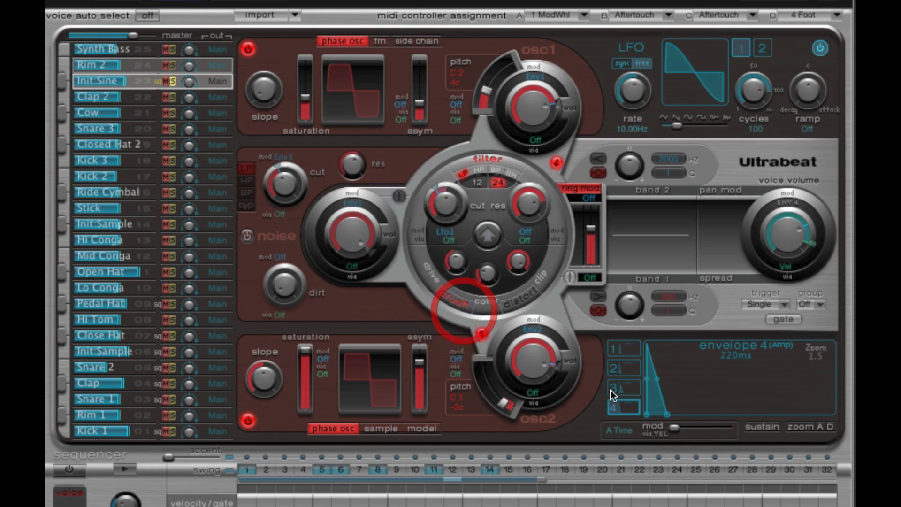
left_click_drag(659, 401, 680, 414)
left_click(621, 407)
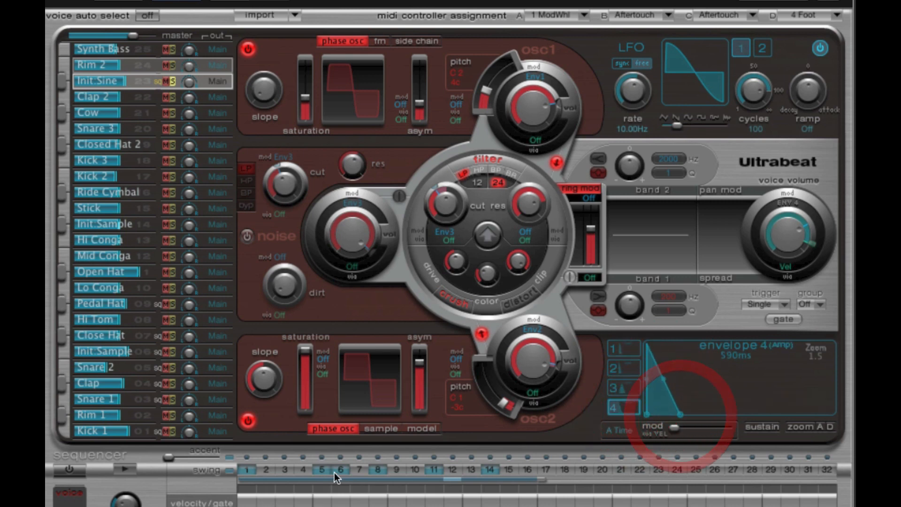
left_click(125, 469)
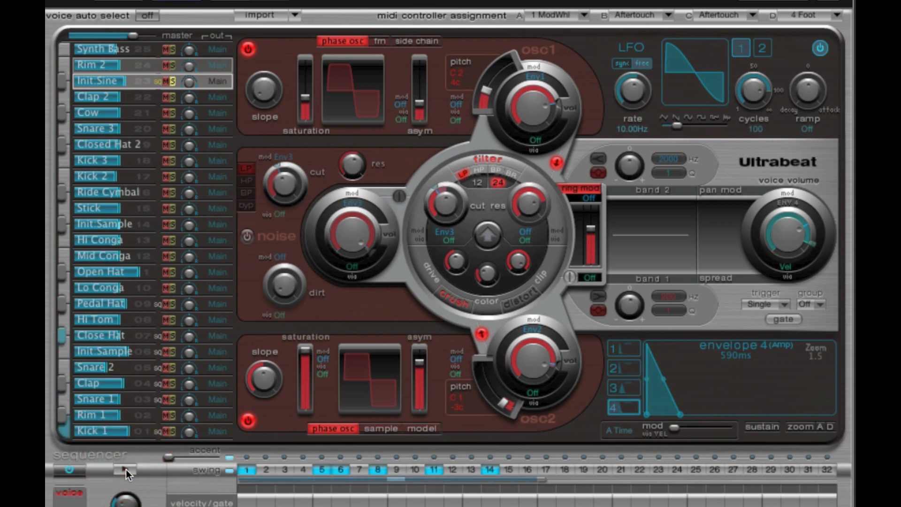
Step: Shorten envelope 3's attack to about 290 ms and increase its modulation amount on the filter cutoff
left_click(629, 388)
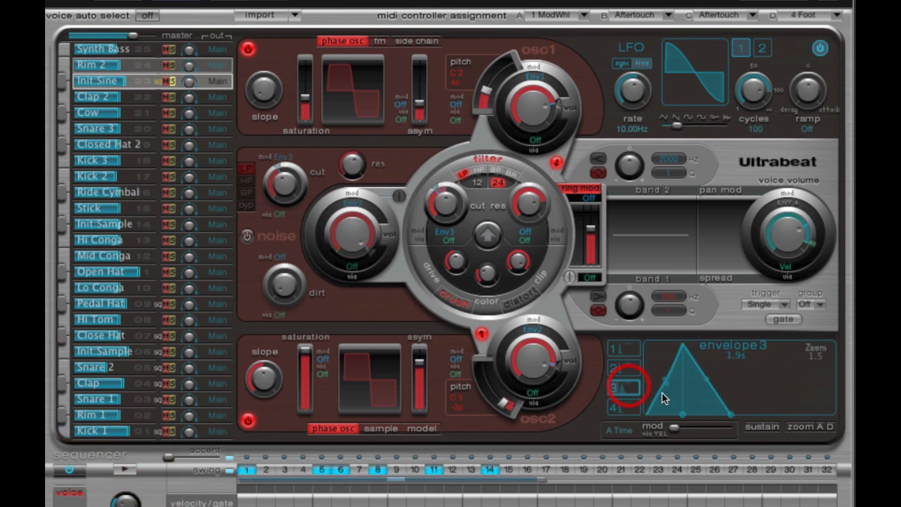
left_click_drag(681, 415, 668, 415)
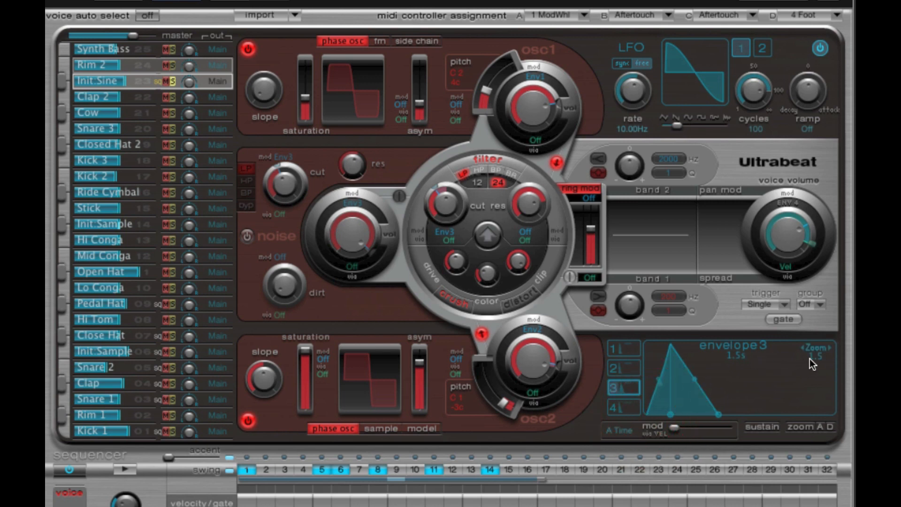
left_click_drag(809, 358, 853, 371)
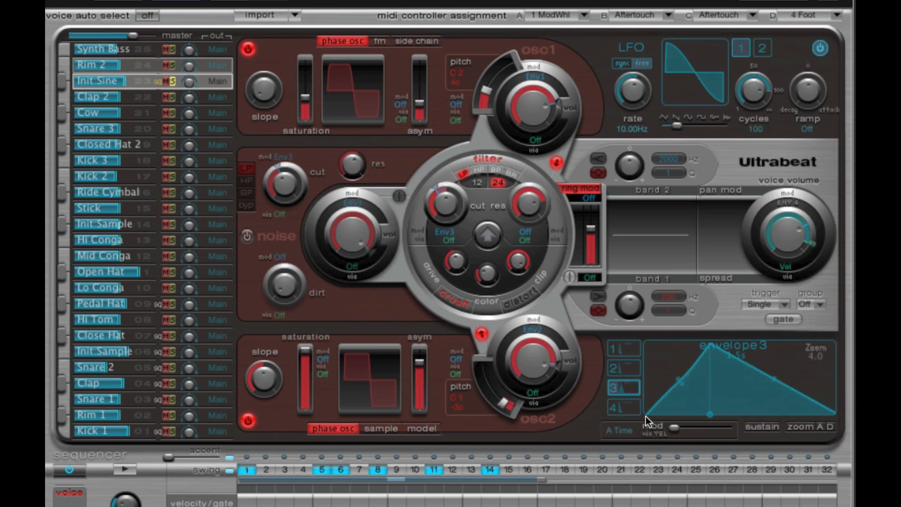
mouse_move(446, 203)
left_mouse_down()
mouse_move(435, 187)
mouse_move(455, 192)
mouse_move(438, 200)
mouse_move(447, 219)
left_mouse_up()
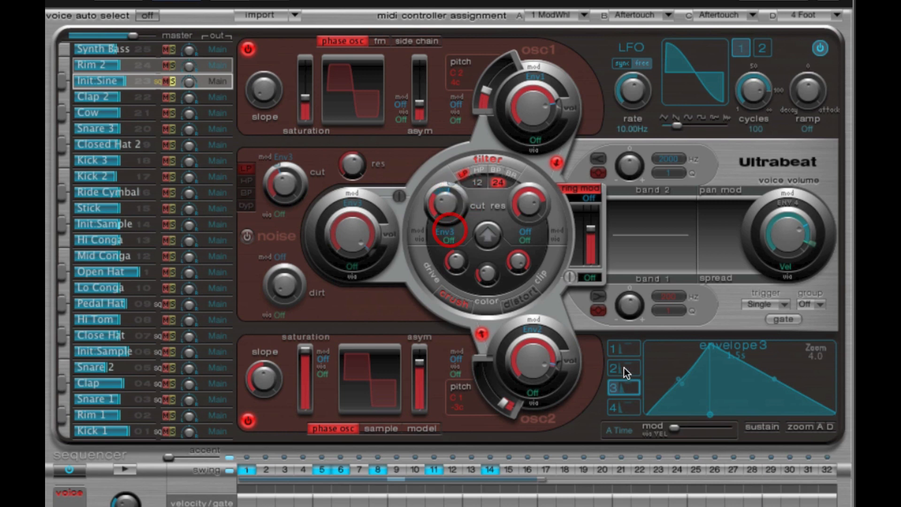
left_click(649, 414)
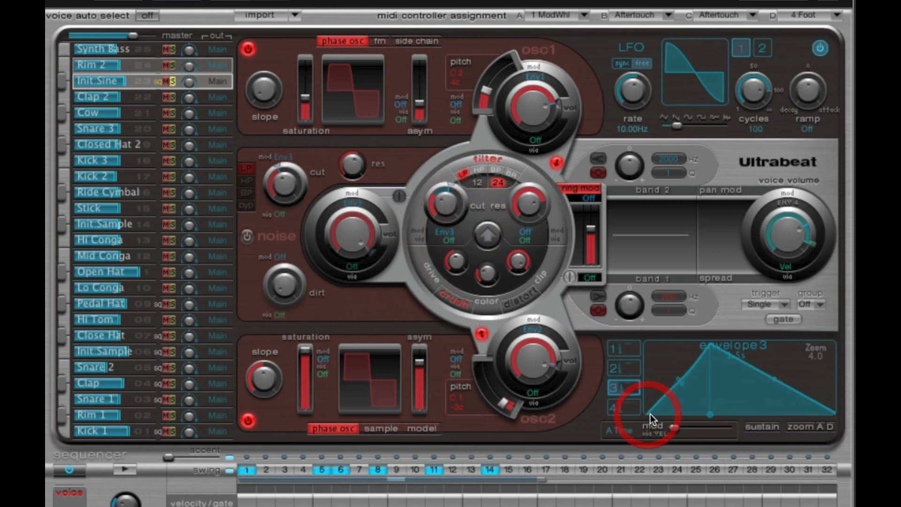
left_click(708, 344)
left_click_drag(446, 184, 460, 197)
Step: Set envelope 3's attack to 240 ms and its total time to 620 ms, and audition the filter sweep
left_click_drag(706, 419, 703, 419)
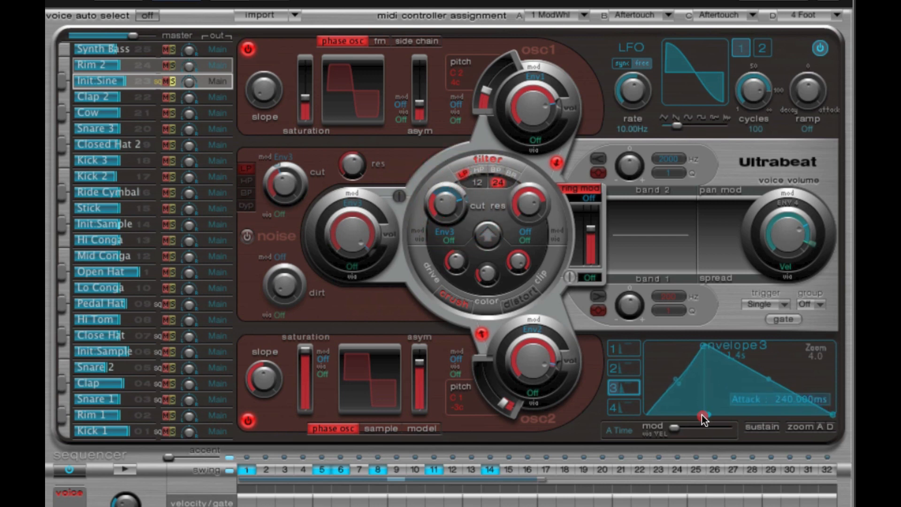
mouse_move(809, 358)
left_mouse_down()
mouse_move(815, 412)
mouse_move(765, 414)
left_mouse_up()
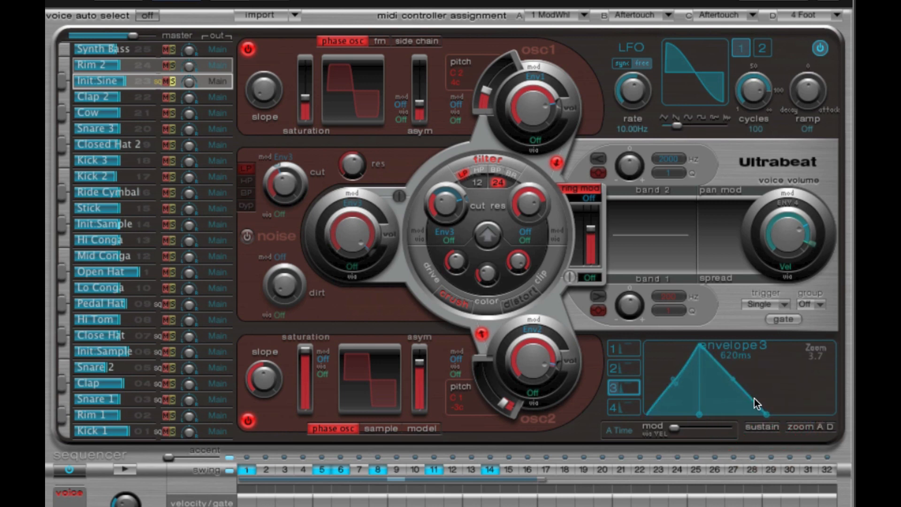
left_click_drag(432, 193, 429, 195)
left_click(128, 471)
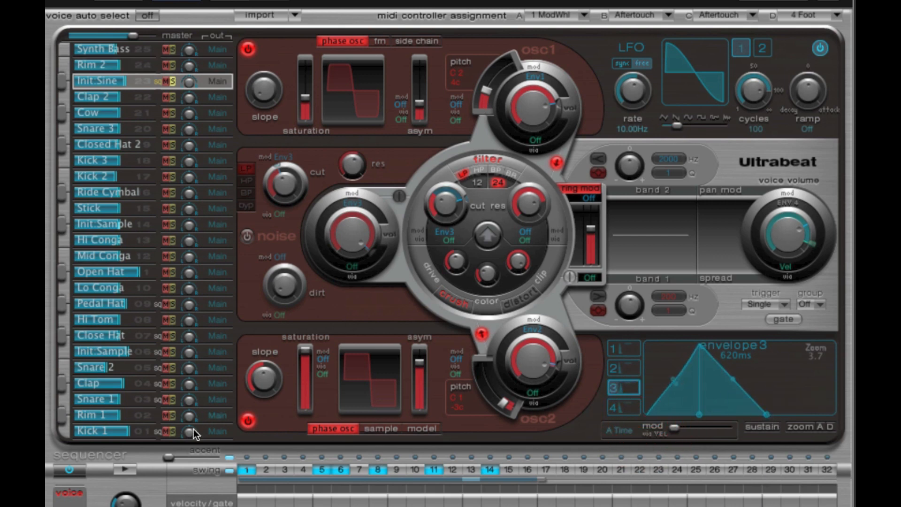
left_click(126, 470)
left_click(126, 470)
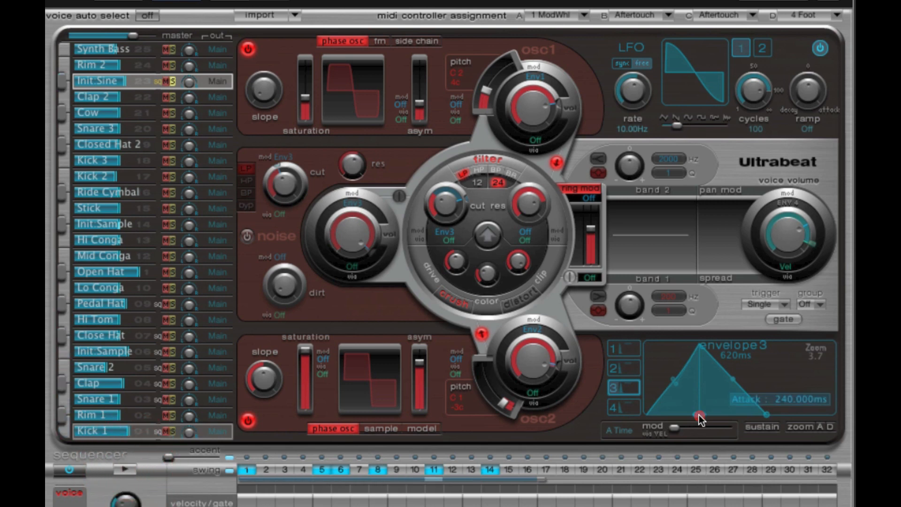
Step: Reduce envelope 3's attack to its minimum, lengthen its decay to 480 ms, and audition the pattern
left_click_drag(699, 419, 626, 412)
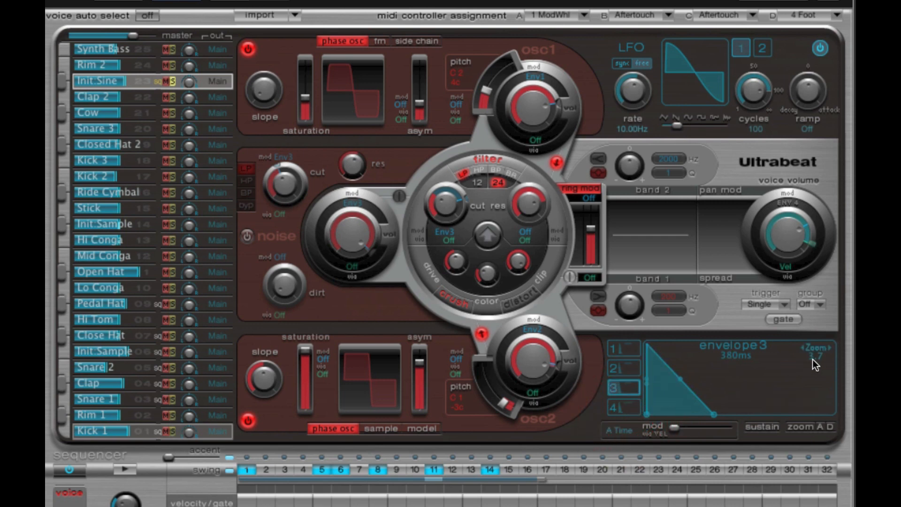
left_click_drag(813, 359, 851, 362)
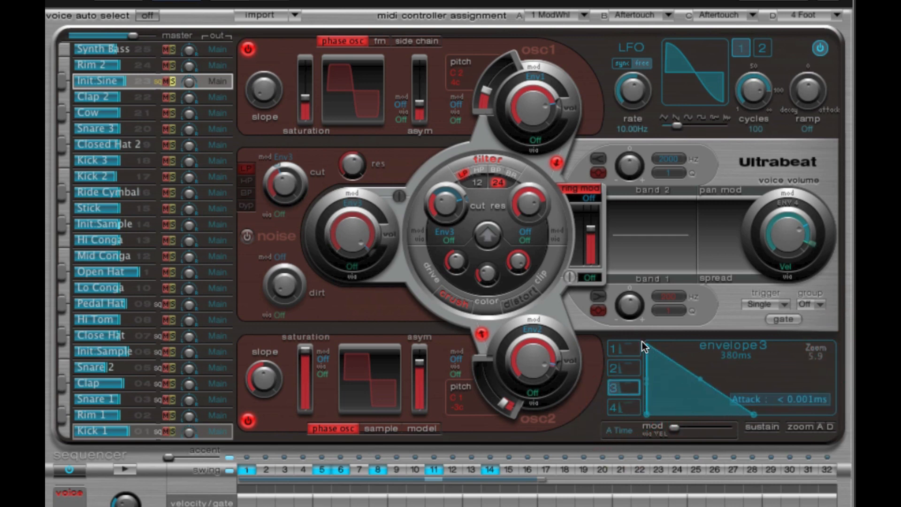
left_click_drag(454, 193, 464, 198)
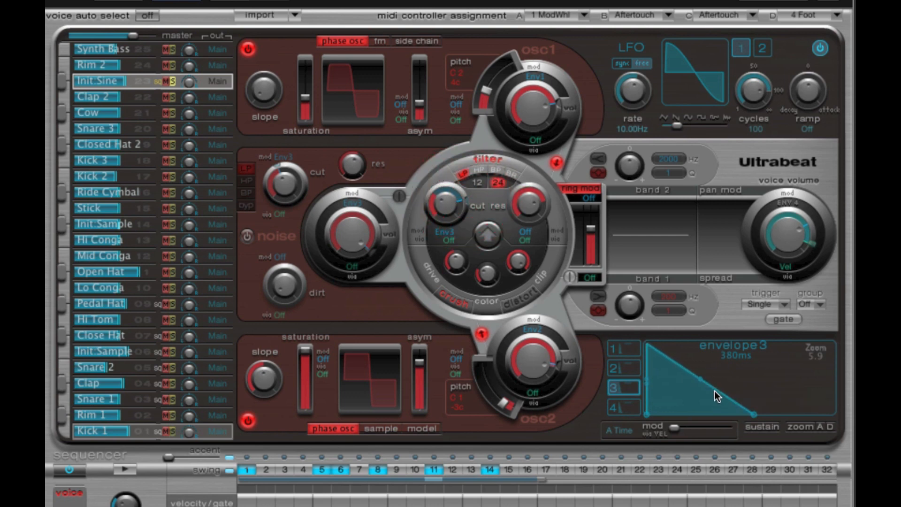
mouse_move(750, 412)
mouse_move(750, 413)
left_mouse_down()
mouse_move(821, 416)
mouse_move(685, 415)
mouse_move(765, 414)
left_mouse_up()
left_click(124, 469)
left_click(134, 469)
Step: Audition the 480 ms filter decay, shorten envelope 3's decay to 240 ms, and audition the pattern again
left_click(646, 346)
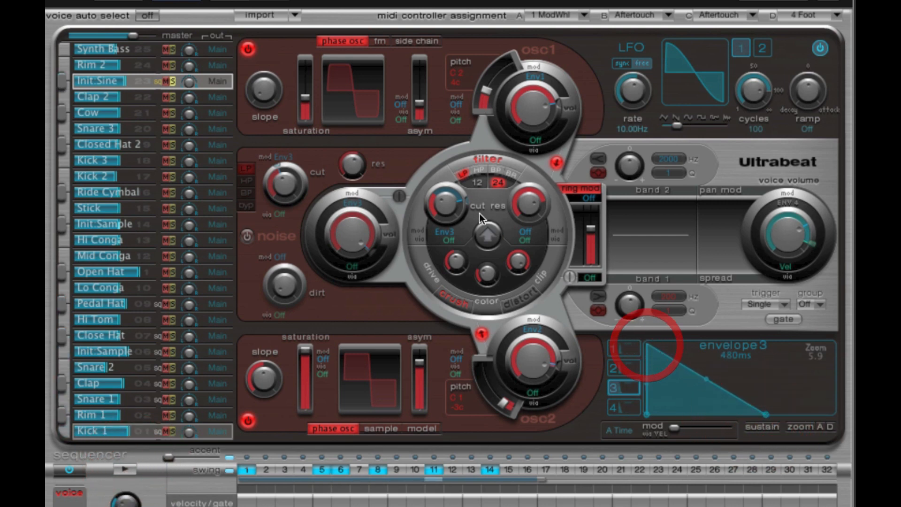
left_click(466, 202)
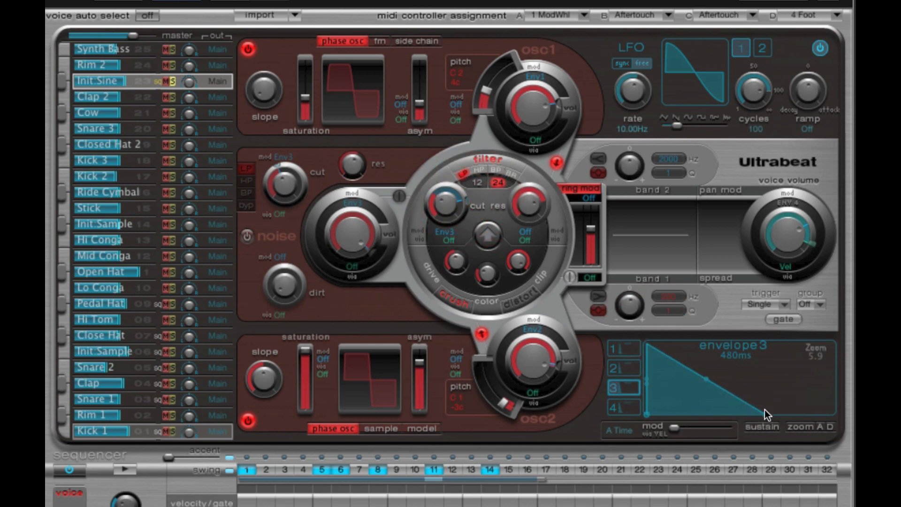
left_click(129, 470)
left_click_drag(766, 413, 731, 414)
left_click(125, 468)
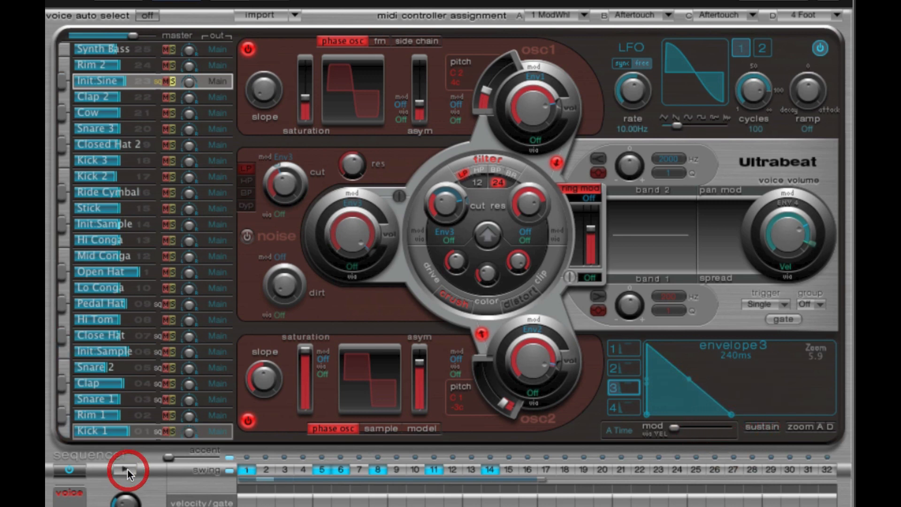
Step: Lengthen envelope 3's decay to 800 ms and audition the pattern
left_click_drag(731, 414, 802, 415)
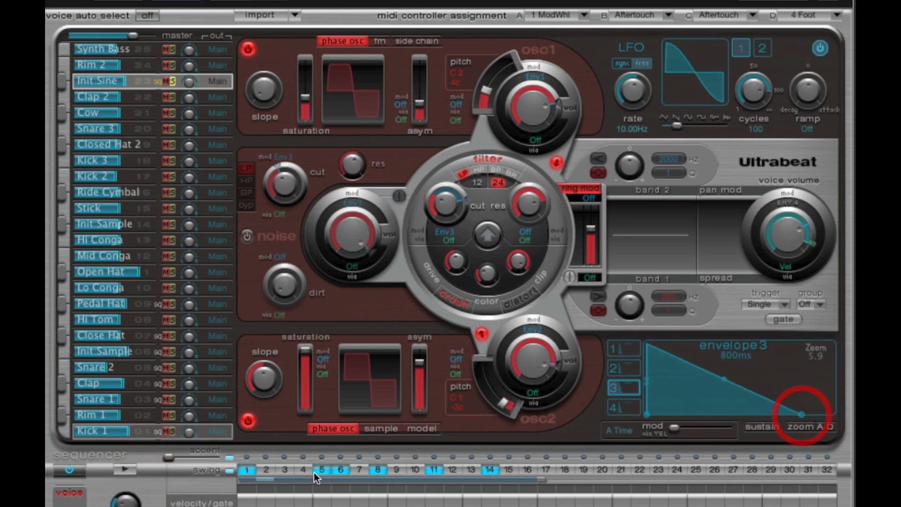
left_click(126, 470)
left_click(126, 470)
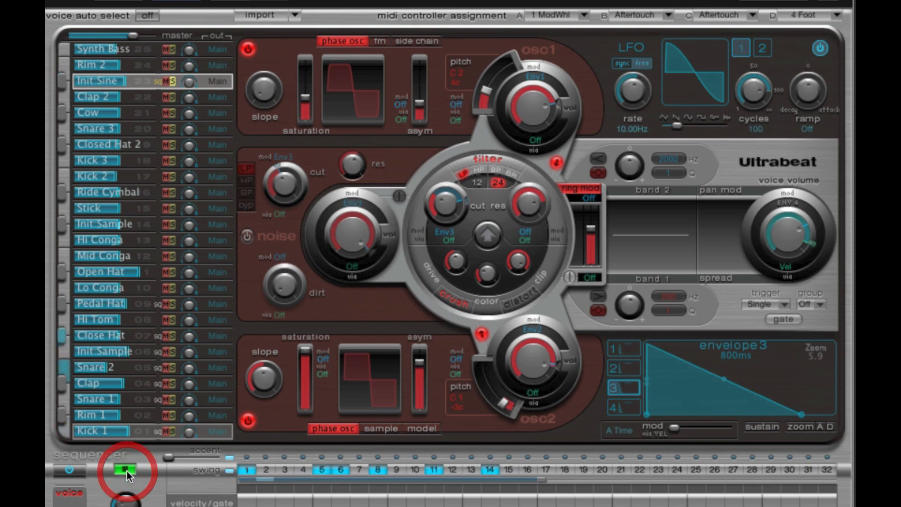
Step: Shorten envelope 3's decay to 140 ms and audition the pattern repeatedly
left_click_drag(802, 415, 705, 414)
left_click(125, 471)
left_click(126, 470)
left_click(131, 469)
left_click(132, 469)
left_click(125, 468)
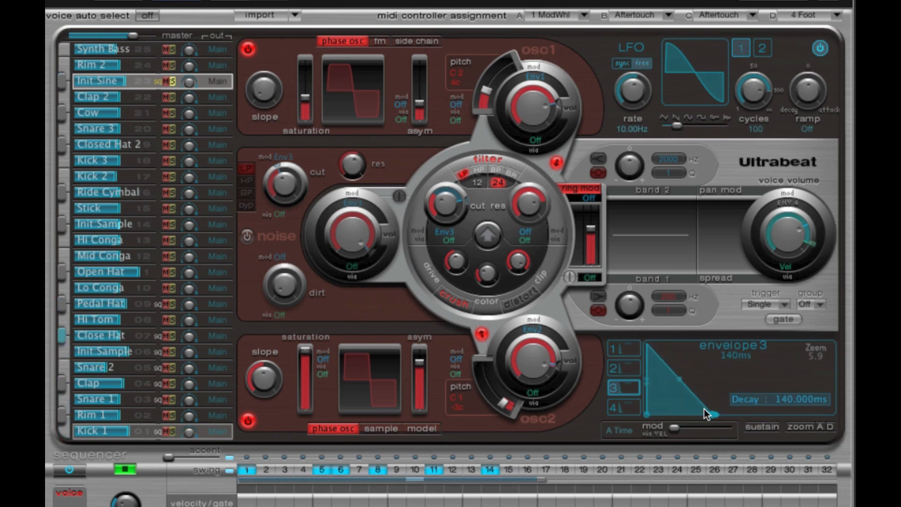
left_click(127, 467)
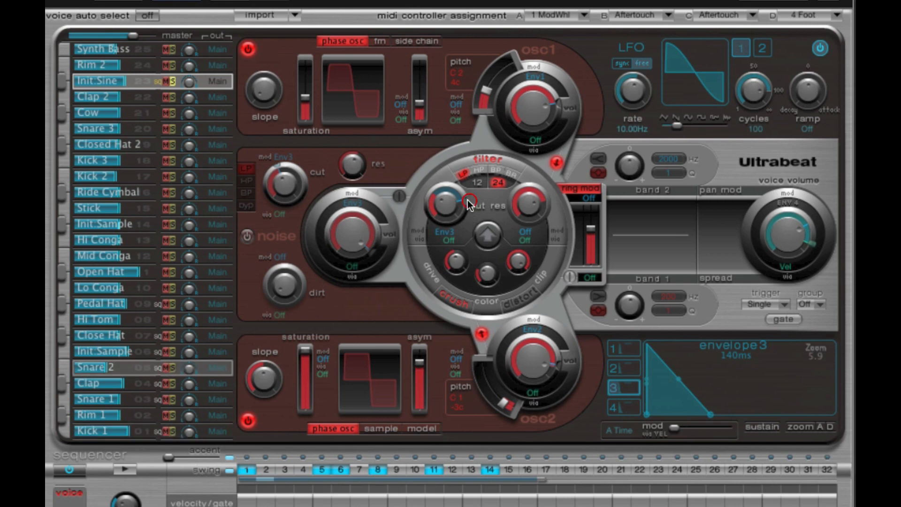
Step: Set the decay of envelope 4 (Amp) to 310 ms and audition the pattern
mouse_move(467, 202)
left_click(631, 408)
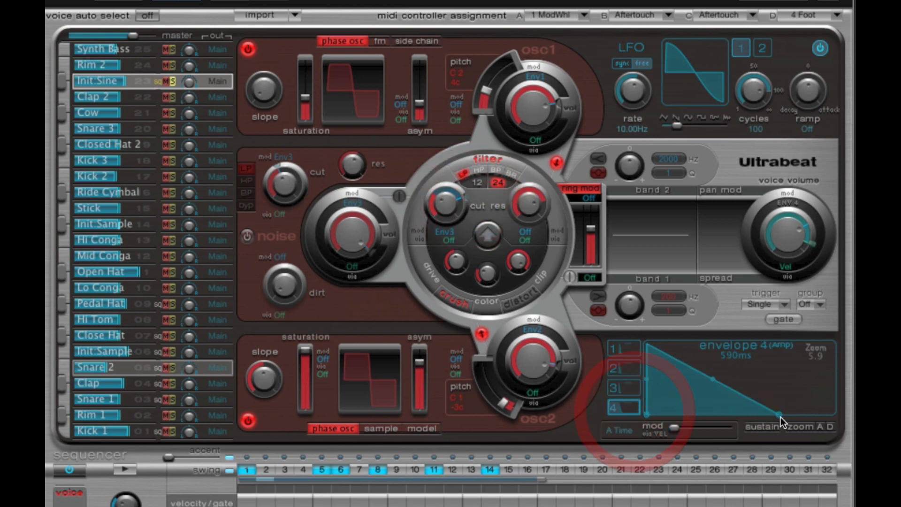
left_click_drag(780, 416, 742, 413)
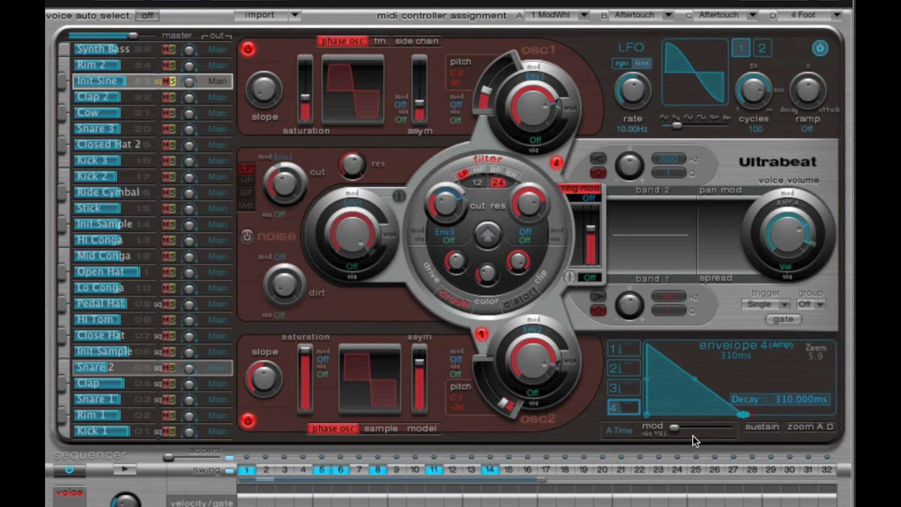
left_click(124, 469)
left_click(124, 469)
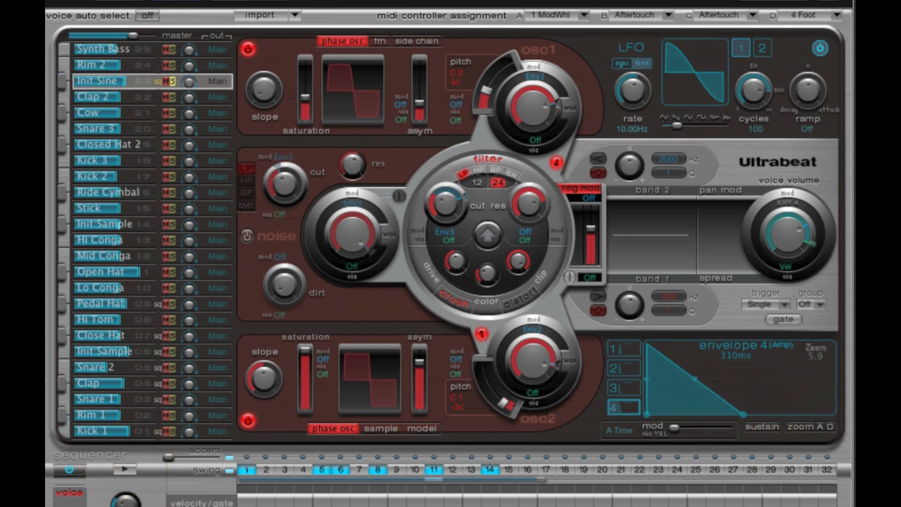
Step: Turn off Ultrabeat's internal sequencer and shorten envelope 3's decay to 86 ms for the Init Sine voice
left_click(77, 470)
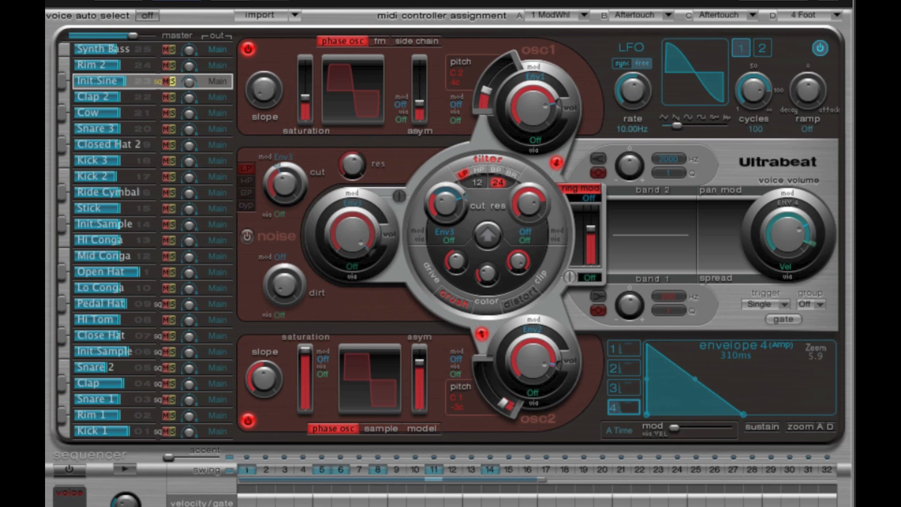
left_click(622, 388)
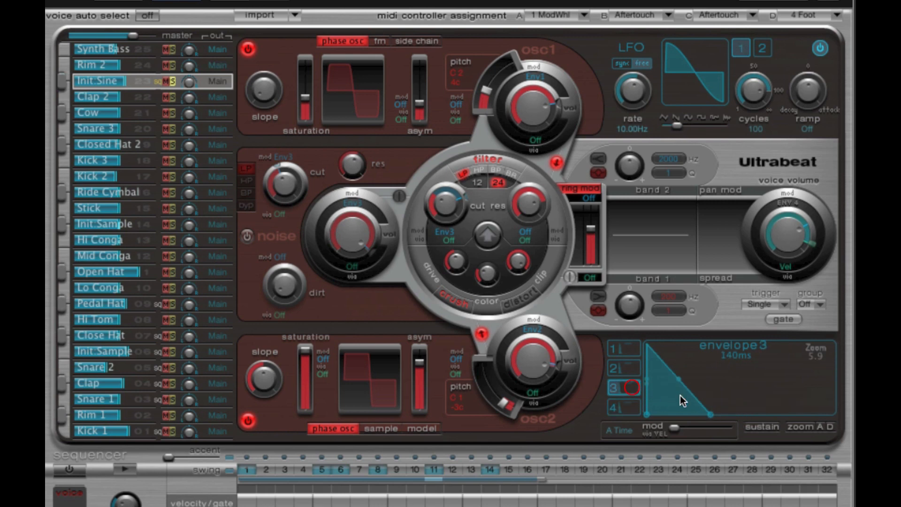
left_click_drag(683, 413, 700, 408)
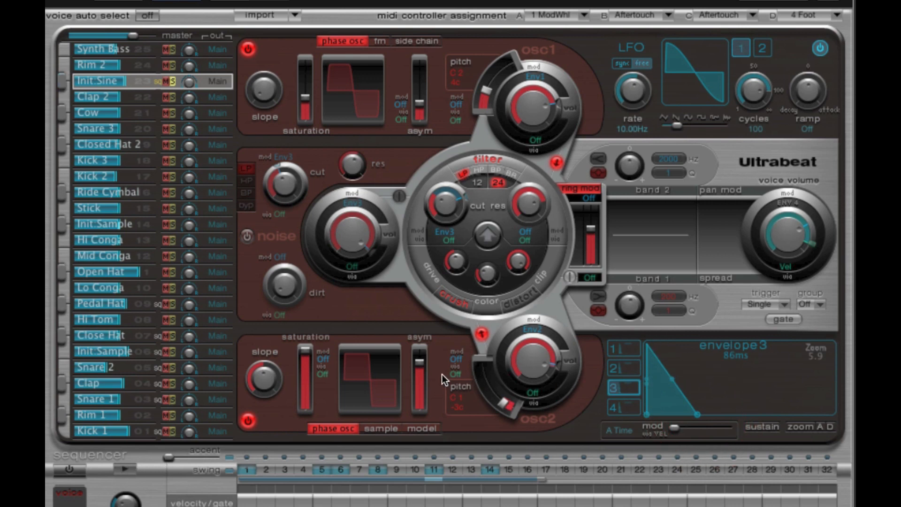
left_click(130, 80)
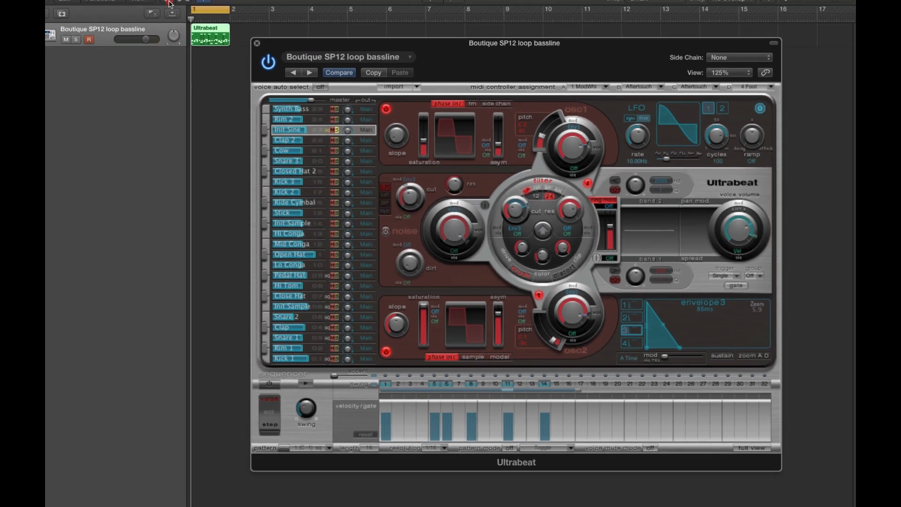
Step: Show the track's automation and choose Ultrabeat's voice 23 Env3 Decay as the automated parameter
left_click(169, 3)
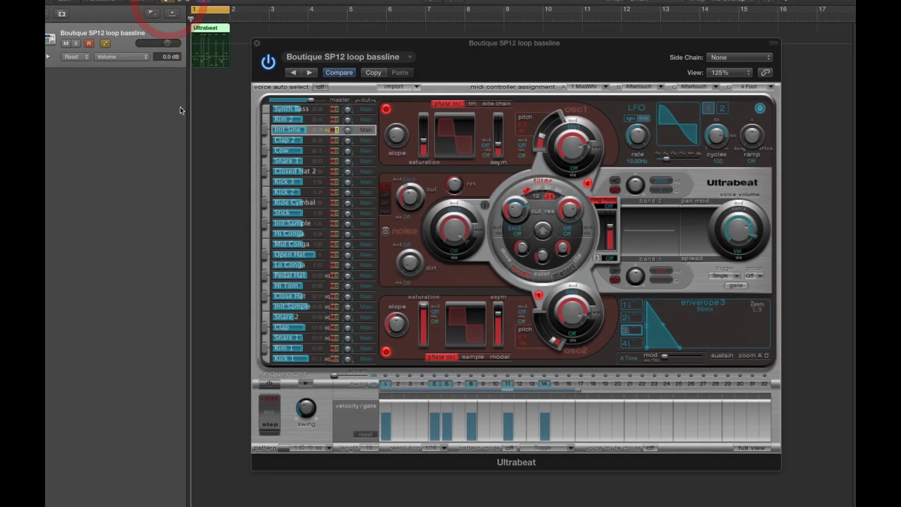
left_click(131, 61)
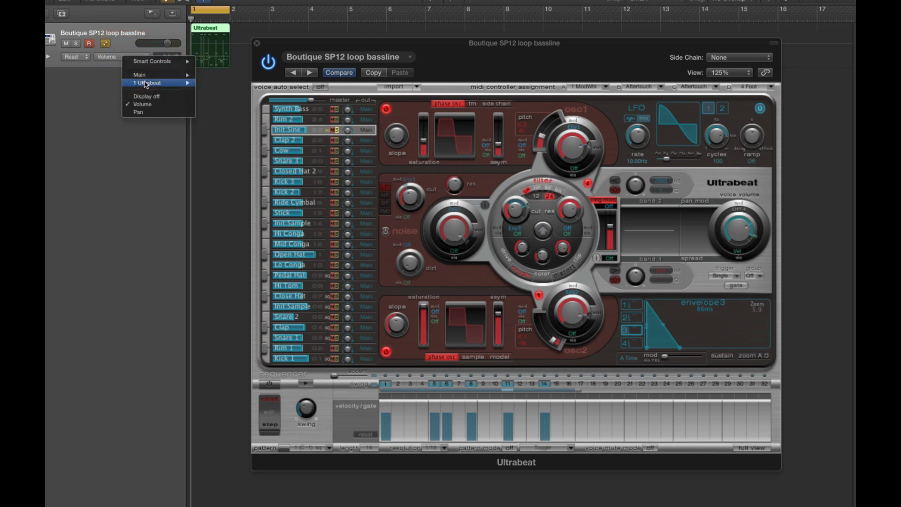
mouse_move(181, 83)
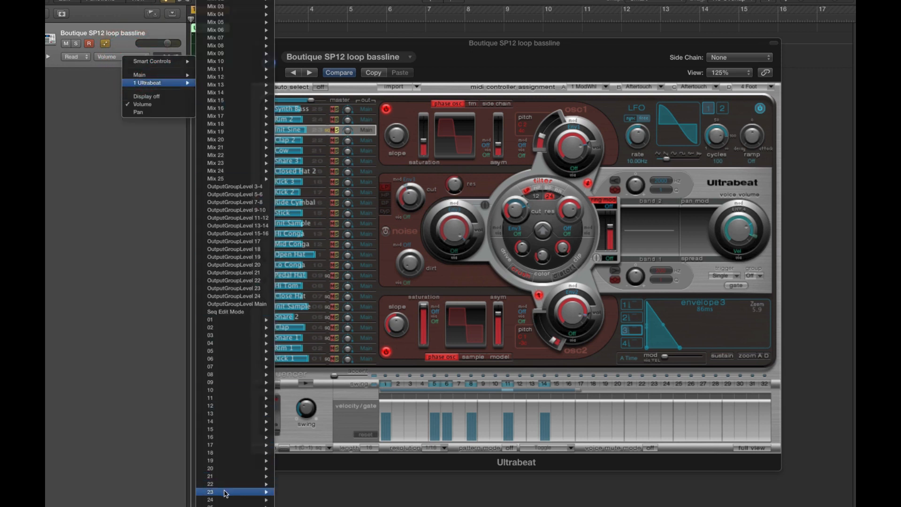
mouse_move(230, 491)
mouse_move(302, 478)
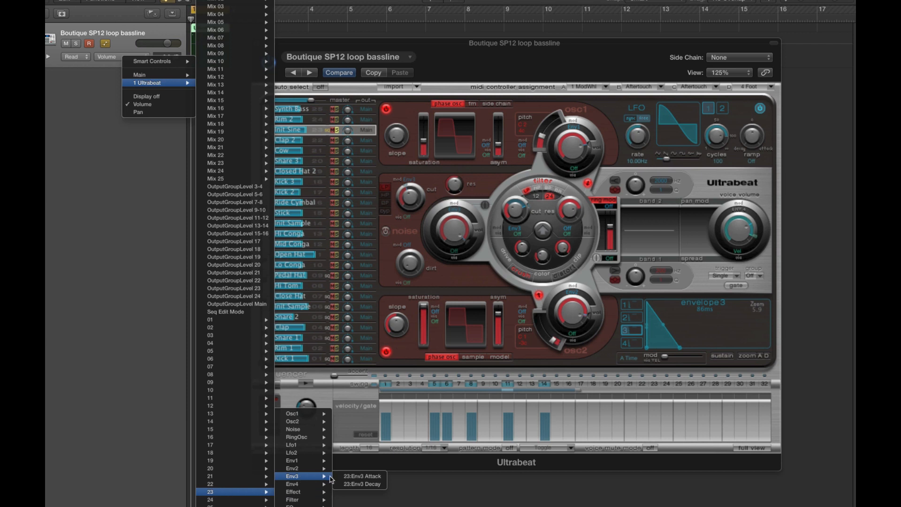
left_click(367, 484)
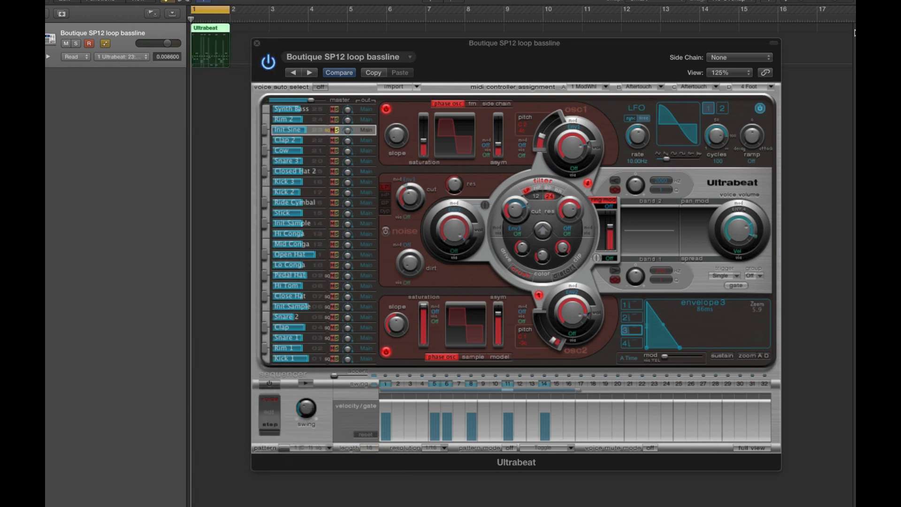
Step: Uncover the track lane and draw Env3 Decay automation rising to 0.18 near 1.1.3 and falling to 0.0043 just before beat 1.2
left_click(847, 3)
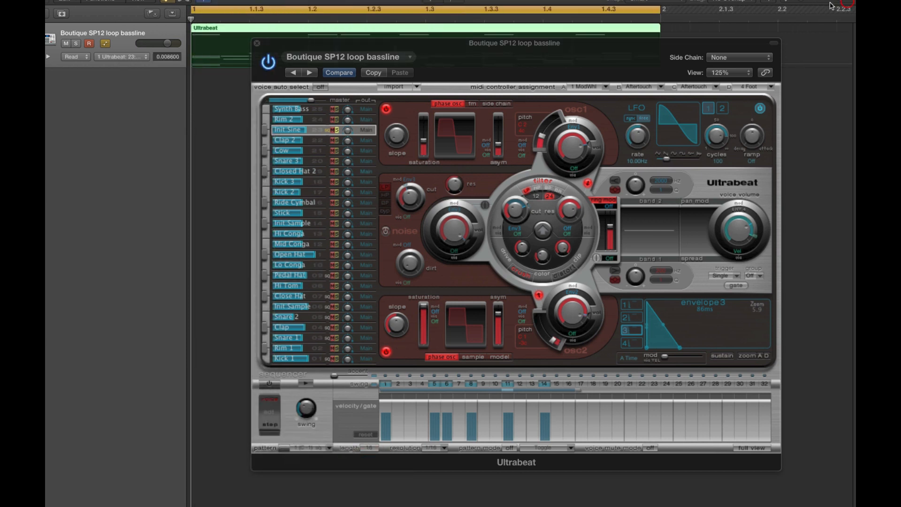
left_click_drag(448, 49, 444, 91)
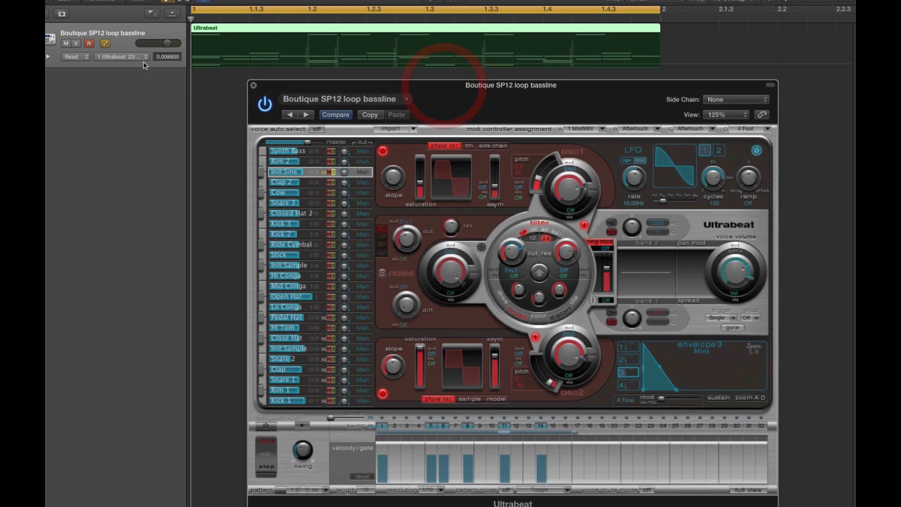
left_click(213, 68)
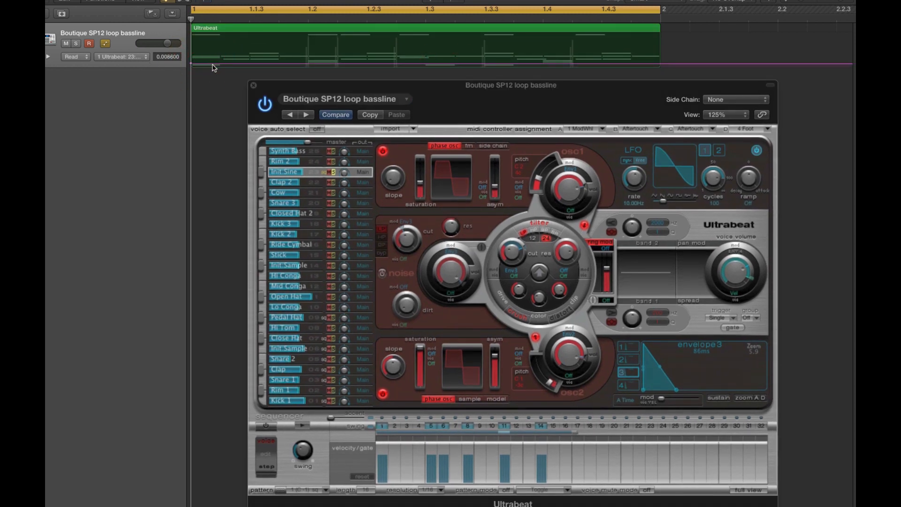
left_click(254, 64)
left_click_drag(254, 65, 306, 63)
left_click(306, 57)
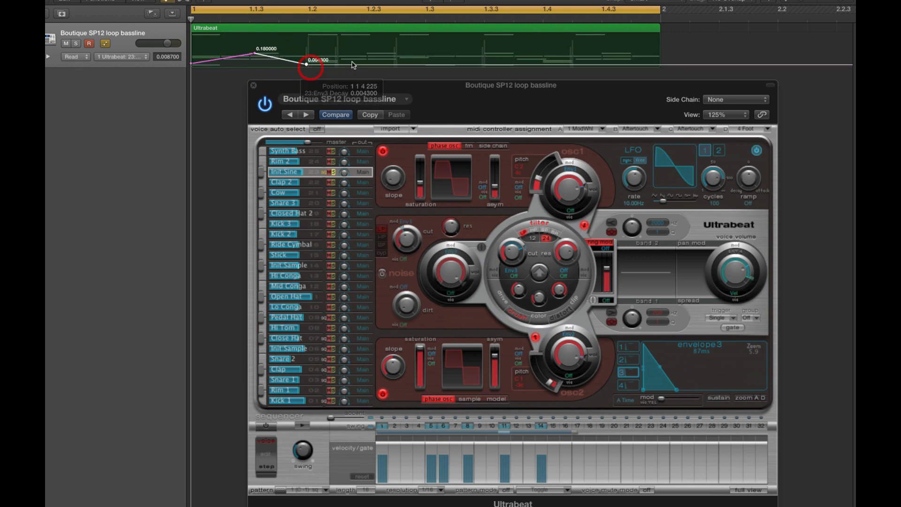
Step: Extend the decay automation from 0.0099 before beat 1.3 up to 0.41, hold it until about 1.3.3, and drop it to 0.015
left_click_drag(374, 65, 407, 63)
left_click(395, 52)
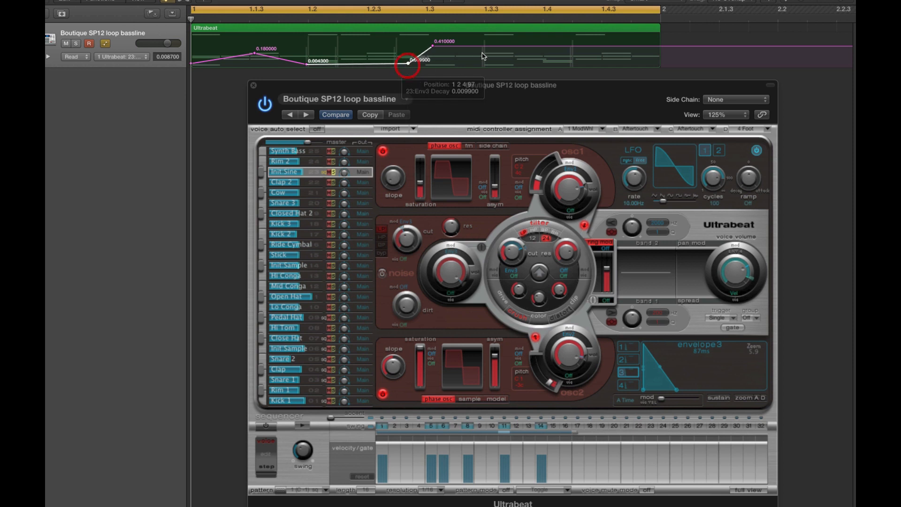
left_click(487, 46)
left_click_drag(491, 45, 491, 62)
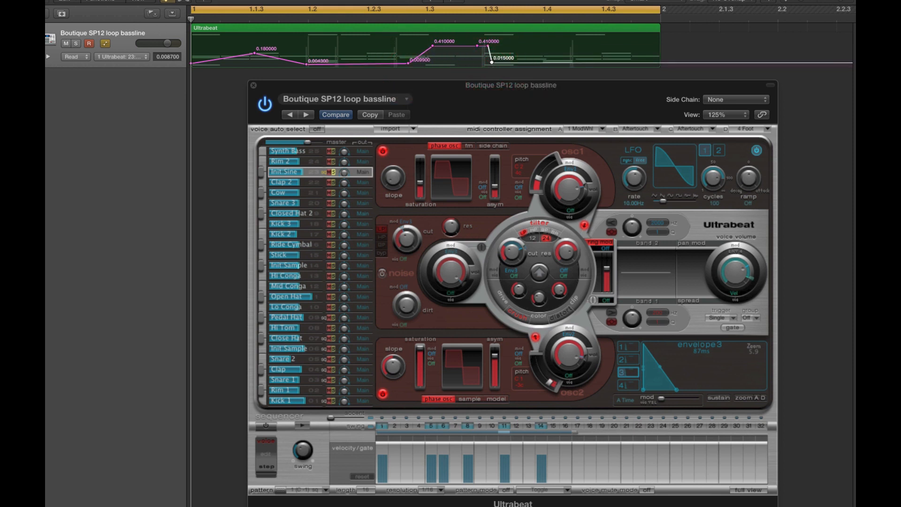
Step: Play the loop, move the 0.015 automation point to about 1.4.3, and lower the point just before 1.3.3 to 0.14
key("space")
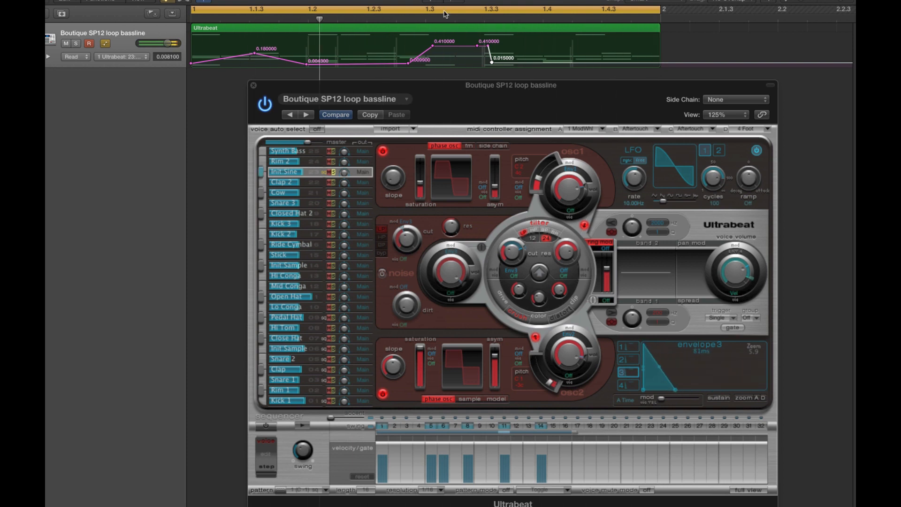
left_click_drag(492, 66, 617, 62)
left_click_drag(478, 47, 477, 54)
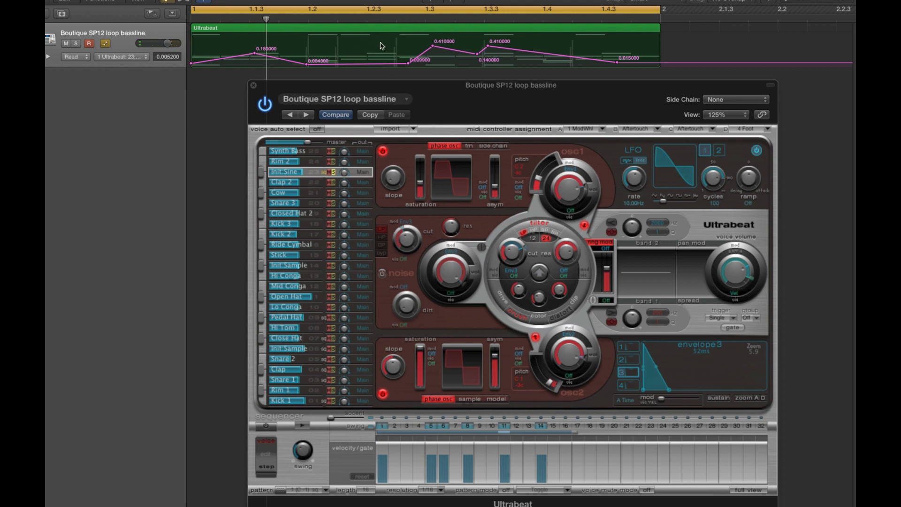
Step: Delete the Ultrabeat region from the track without erasing its automation data
left_click(359, 32)
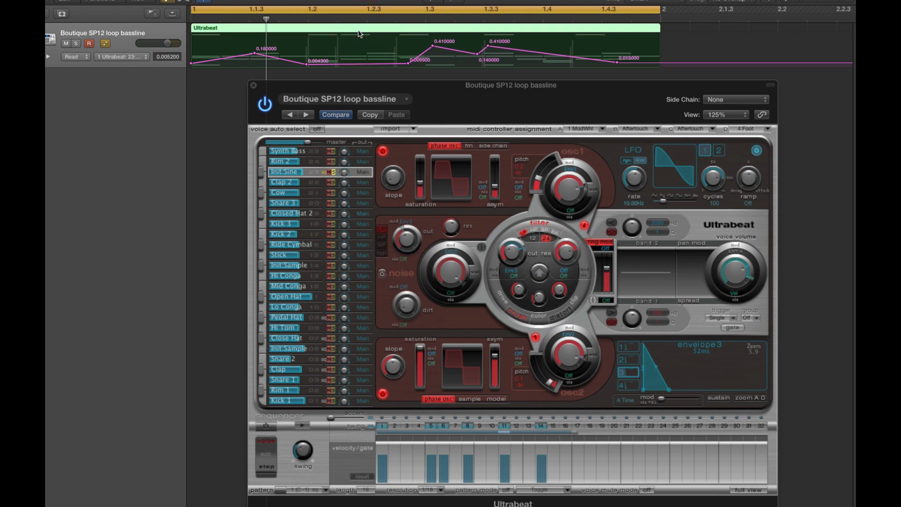
key("Delete")
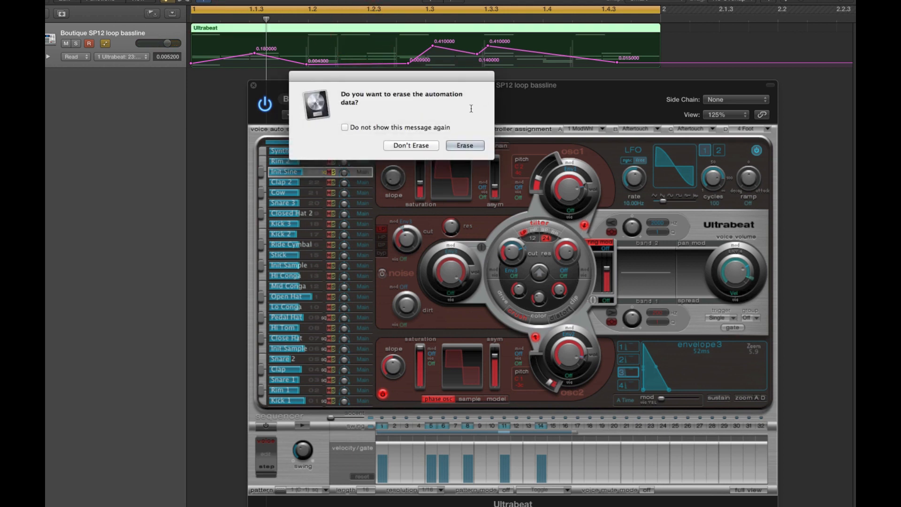
left_click(429, 145)
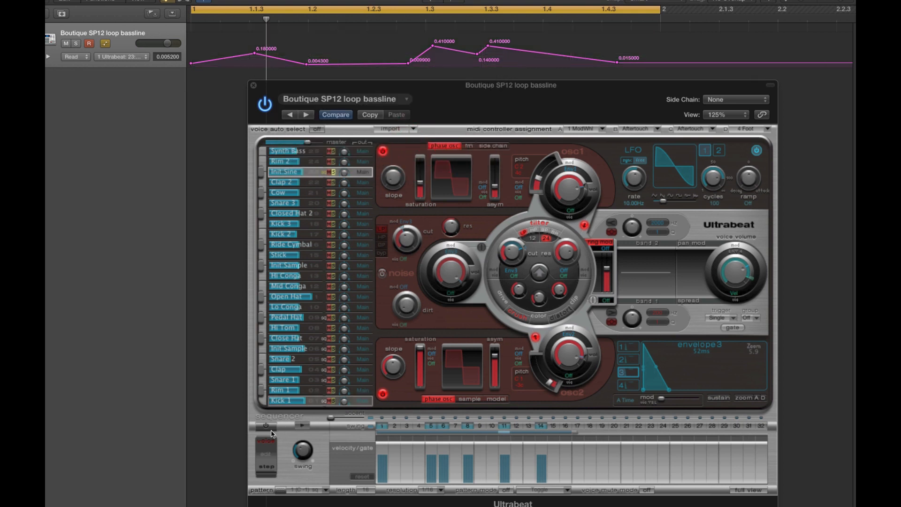
Step: Switch the sequencer to step editing and place the current pattern on the track as a region at bar 1
left_click(268, 467)
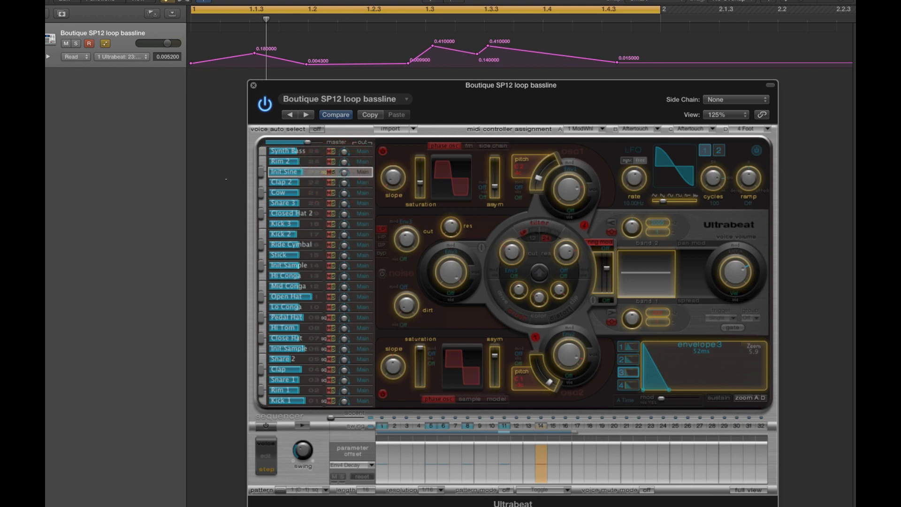
left_click(225, 179)
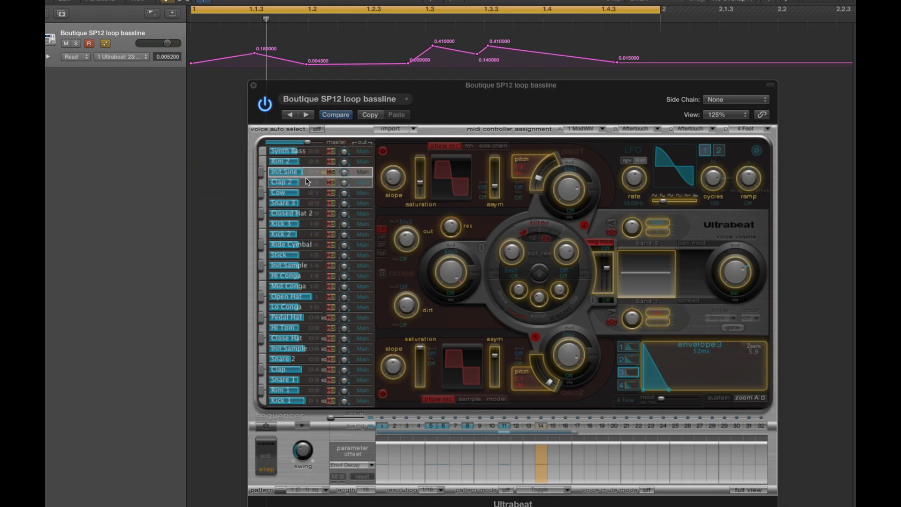
left_click(282, 489)
left_click_drag(269, 492, 198, 53)
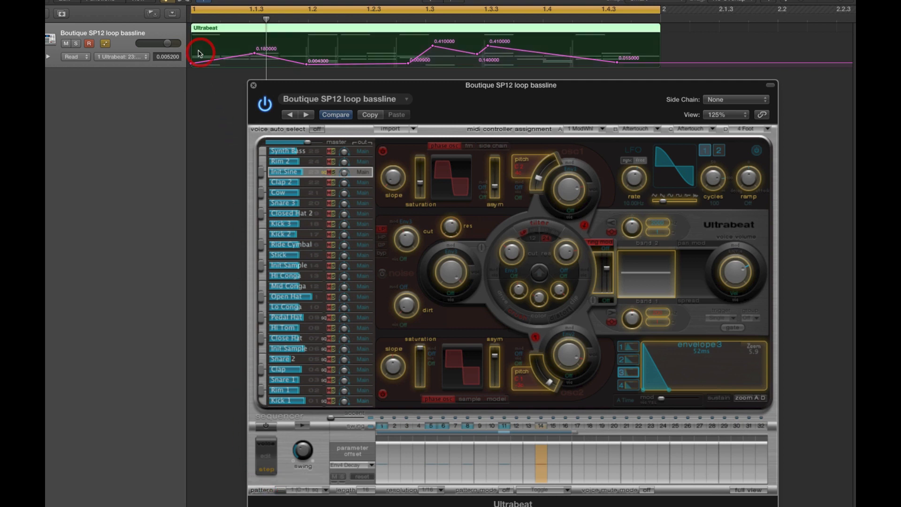
Step: Return to voice editing, play the new region, and sharply lower the 0.41 decay automation point at beat 1.3
left_click(269, 443)
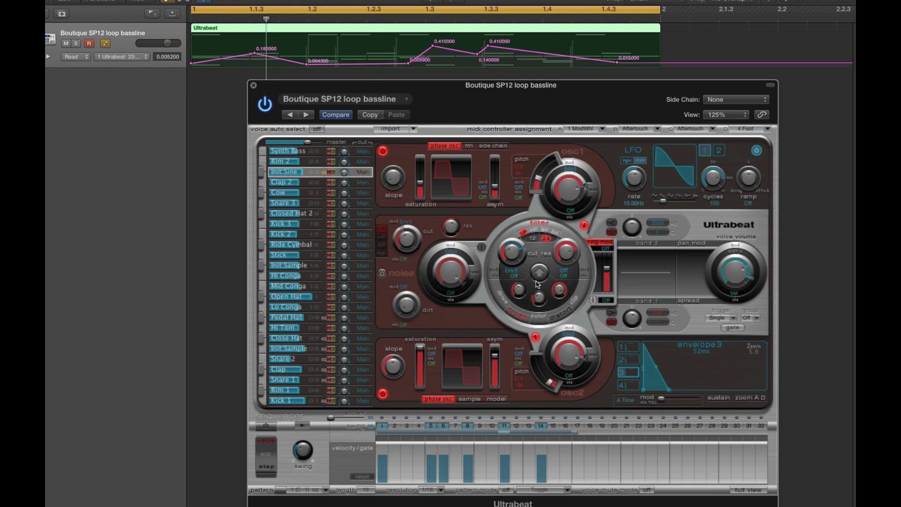
left_click(302, 173)
left_click(302, 172)
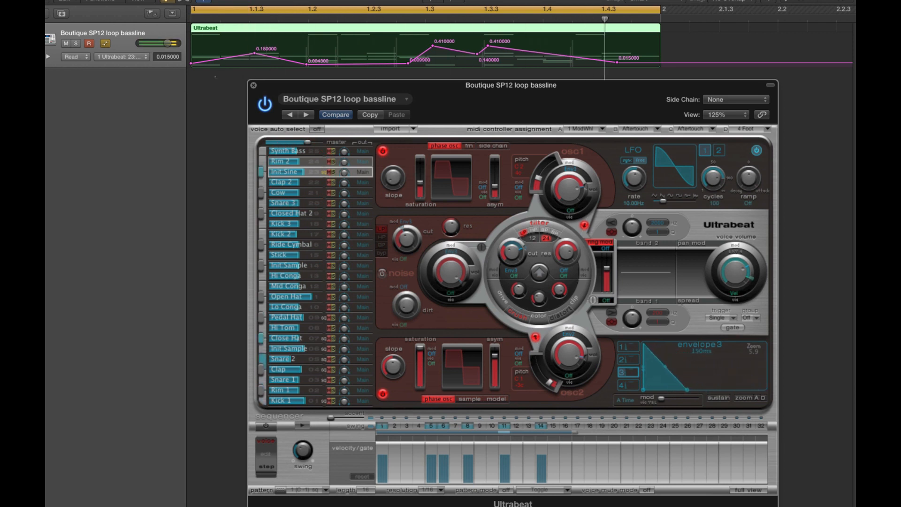
left_click(211, 89)
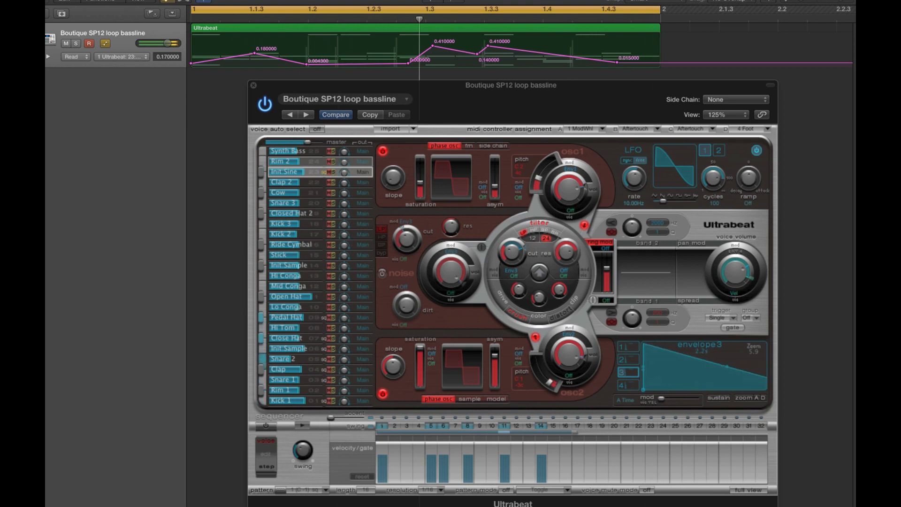
left_click_drag(433, 46, 443, 59)
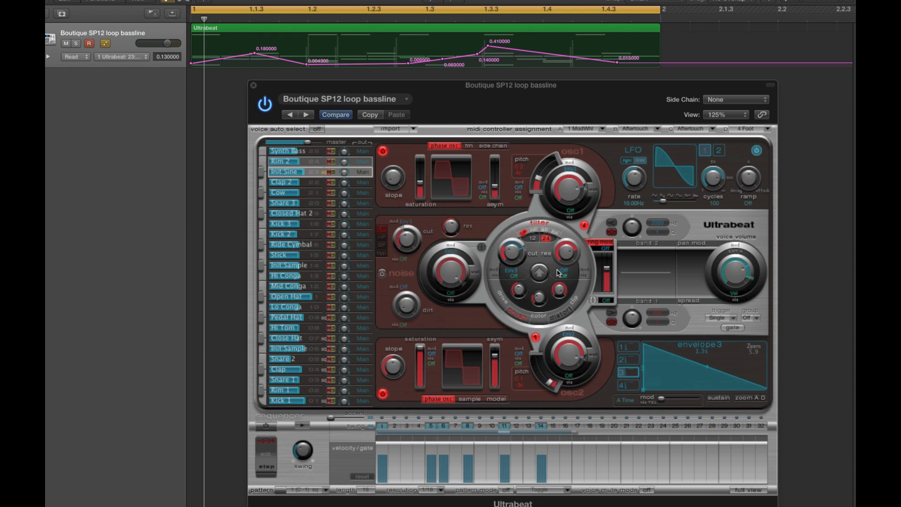
left_click(522, 245)
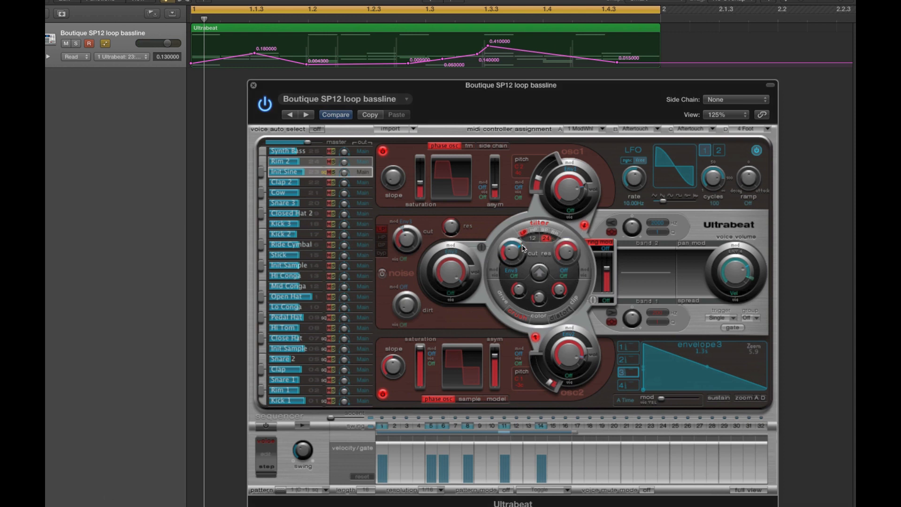
mouse_move(513, 252)
left_click(515, 252)
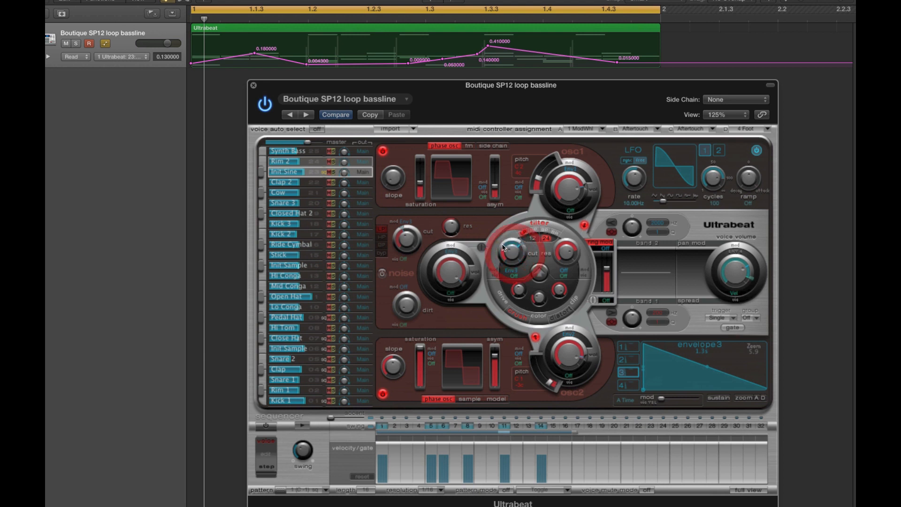
Step: Set the filter cutoff of the Init Sine voice to 0.28
left_click_drag(511, 254, 511, 268)
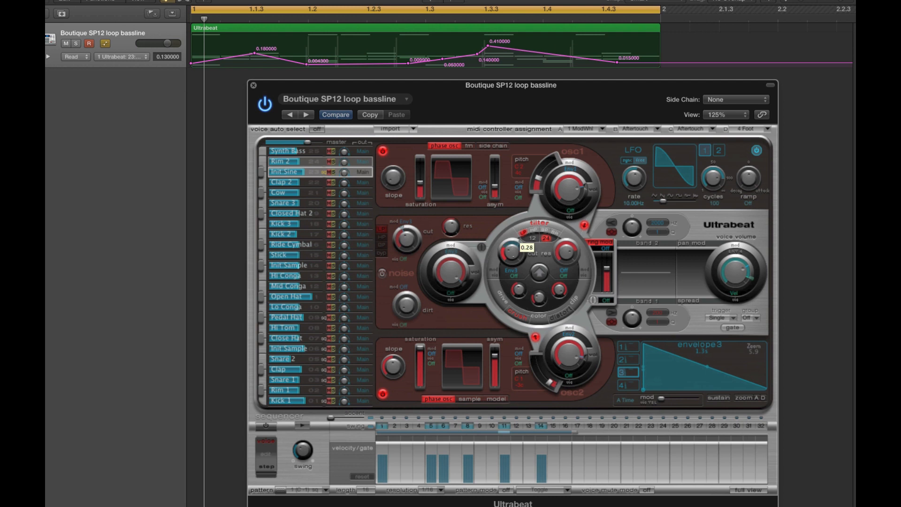
left_click(512, 254)
left_click(233, 95)
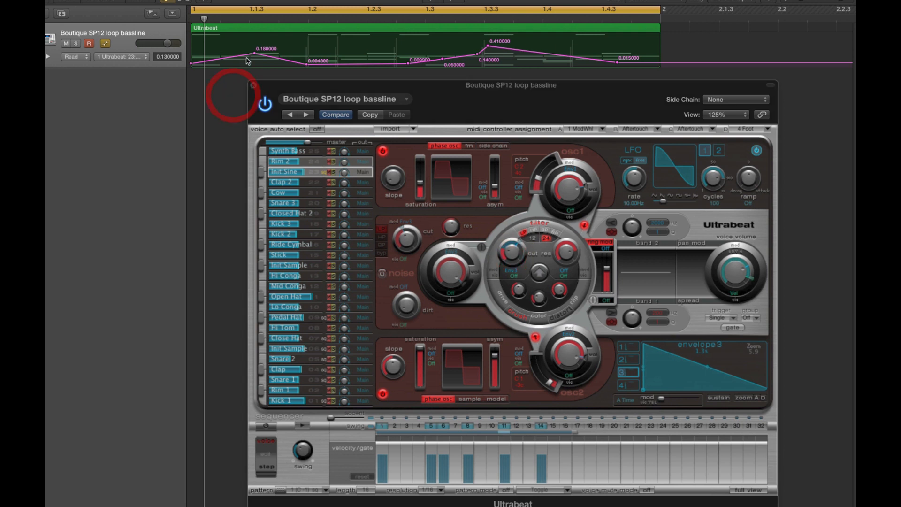
Step: Play the loop while readjusting the Init Sine voice's filter cutoff against the automated envelope 3 decay, and stop playback
key("space")
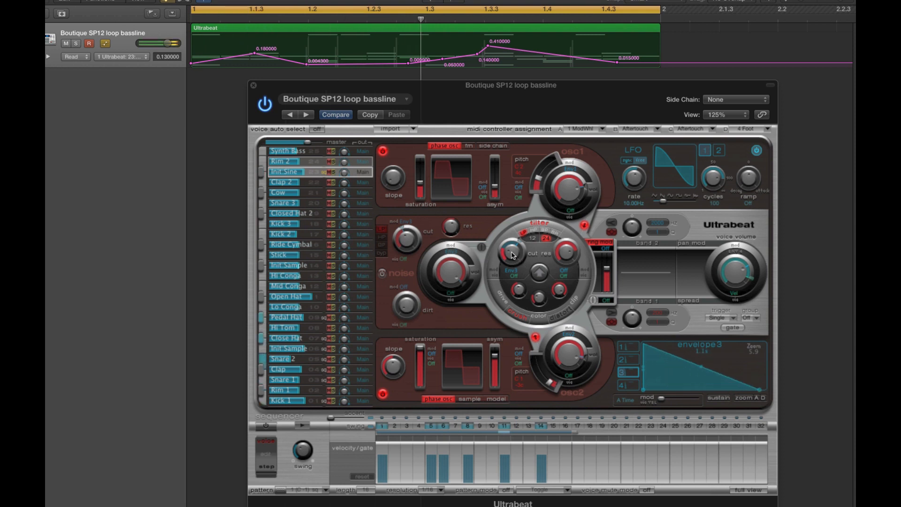
left_click(511, 254)
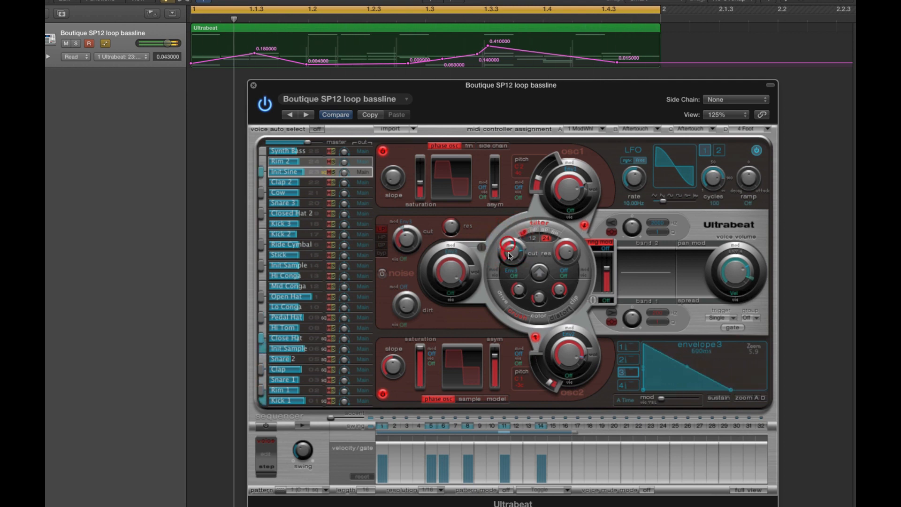
mouse_move(509, 257)
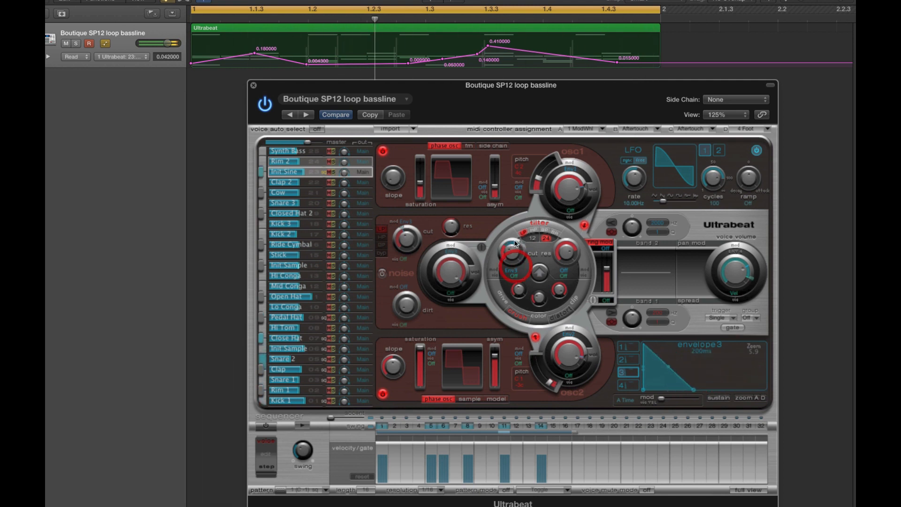
mouse_move(514, 252)
left_mouse_down()
mouse_move(519, 269)
mouse_move(511, 250)
left_mouse_up()
left_click_drag(508, 243, 507, 271)
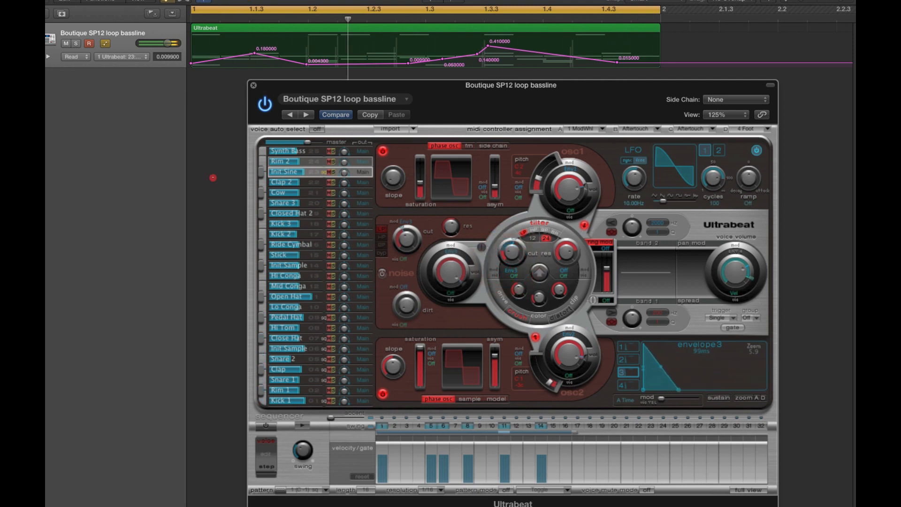
left_click(211, 174)
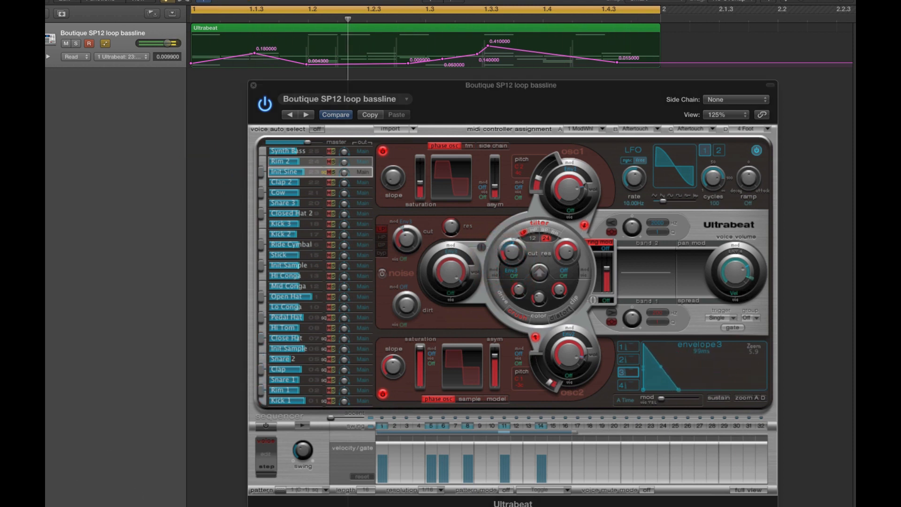
key("space")
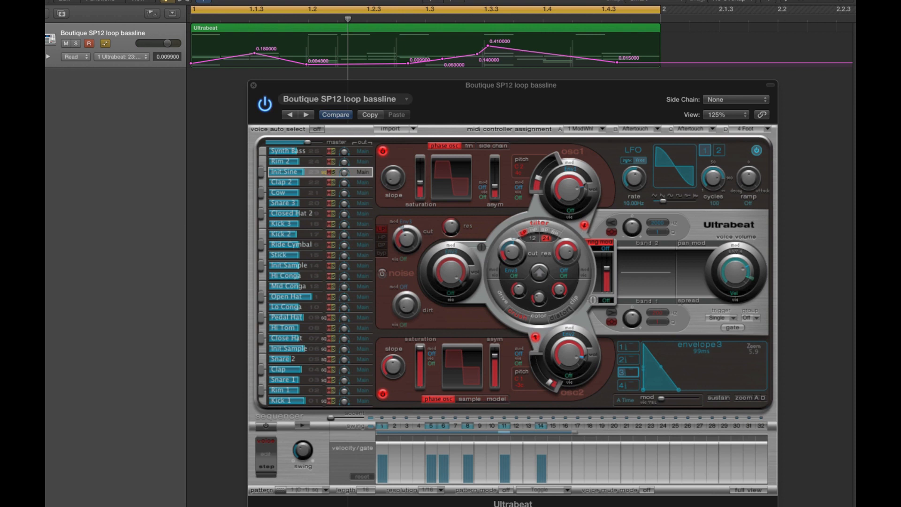
left_click(223, 254)
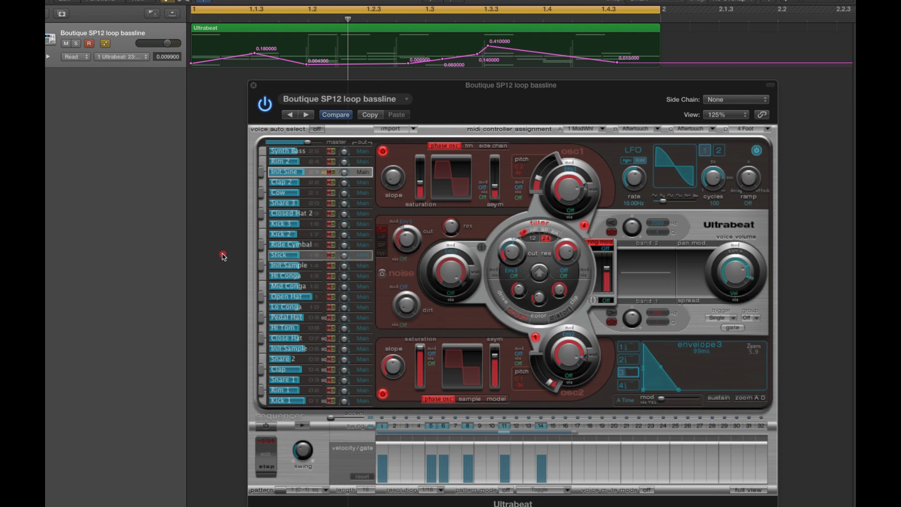